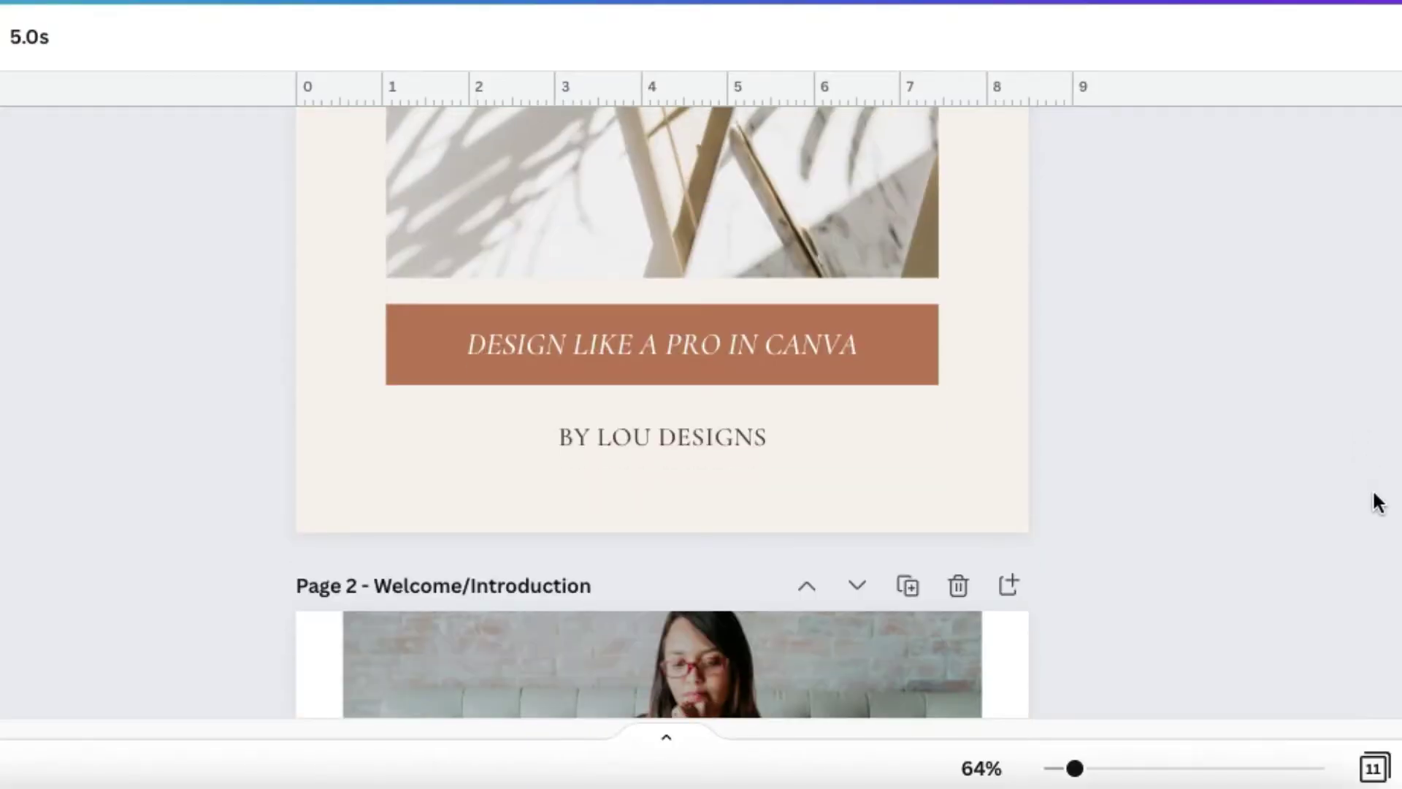
# Scroll through the beige ebook's pages and the 77-page Wellbeing Love Notes page grid
pyautogui.scroll(-20, 1361, 494)
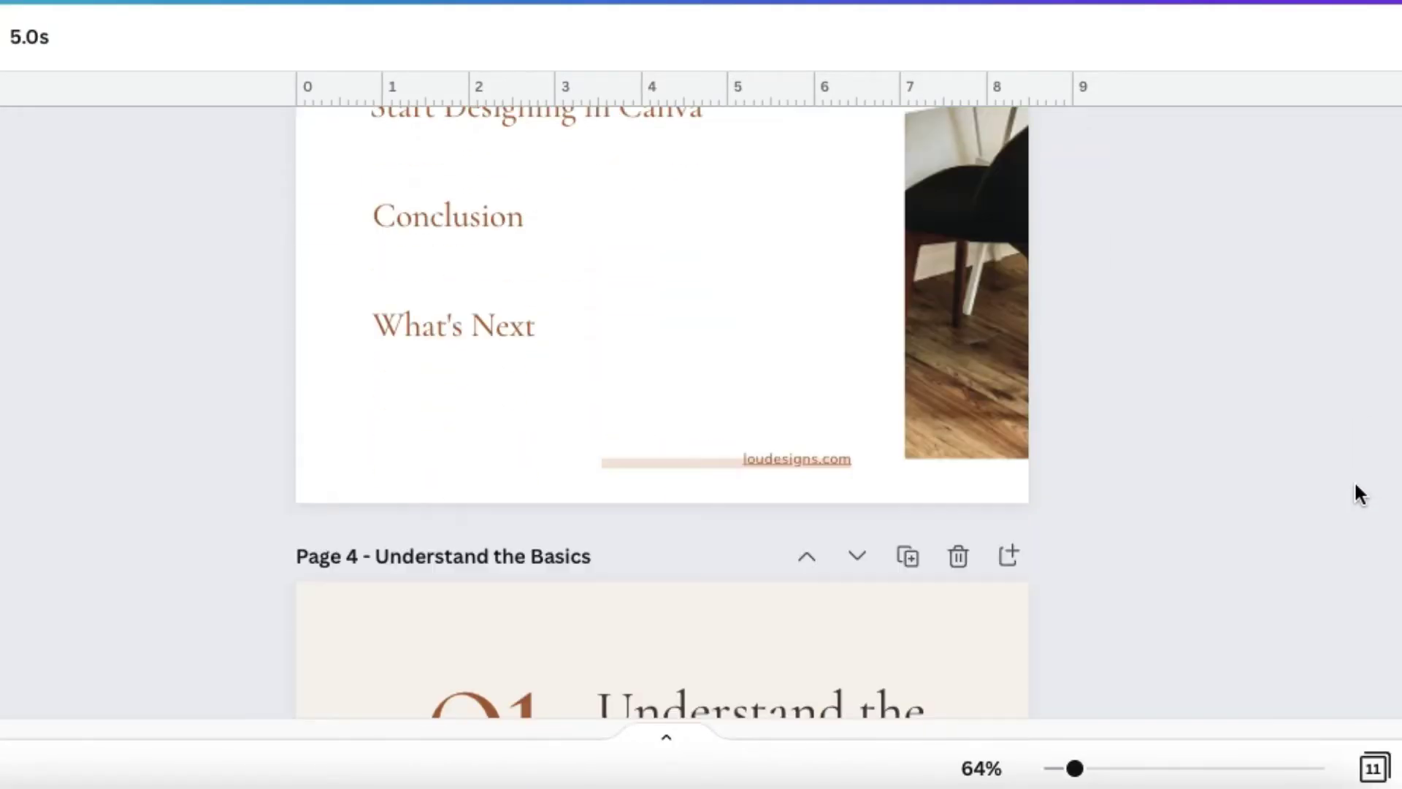
pyautogui.scroll(-7, 1349, 481)
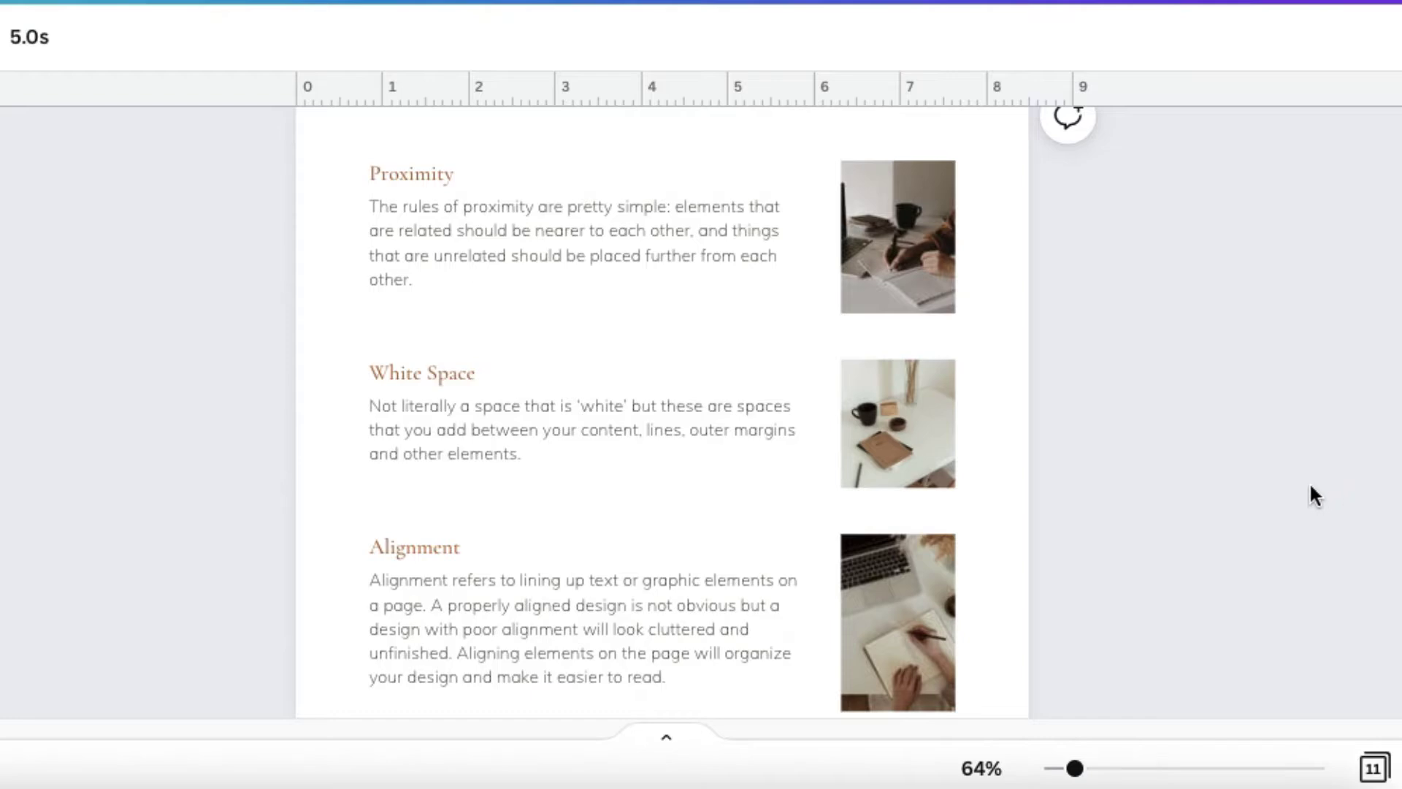
pyautogui.scroll(-8, 1312, 488)
pyautogui.scroll(-8, 1319, 494)
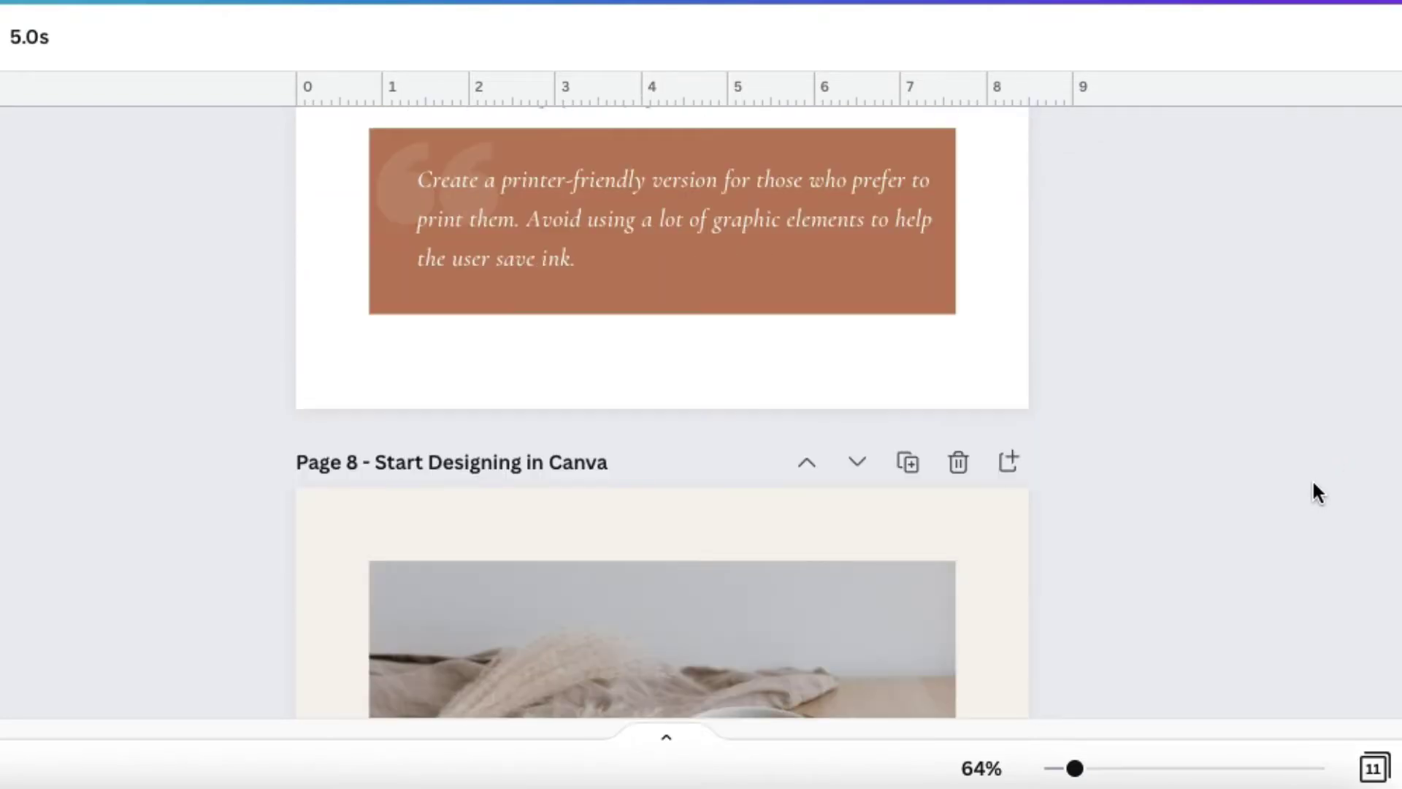
pyautogui.scroll(-20, 1312, 492)
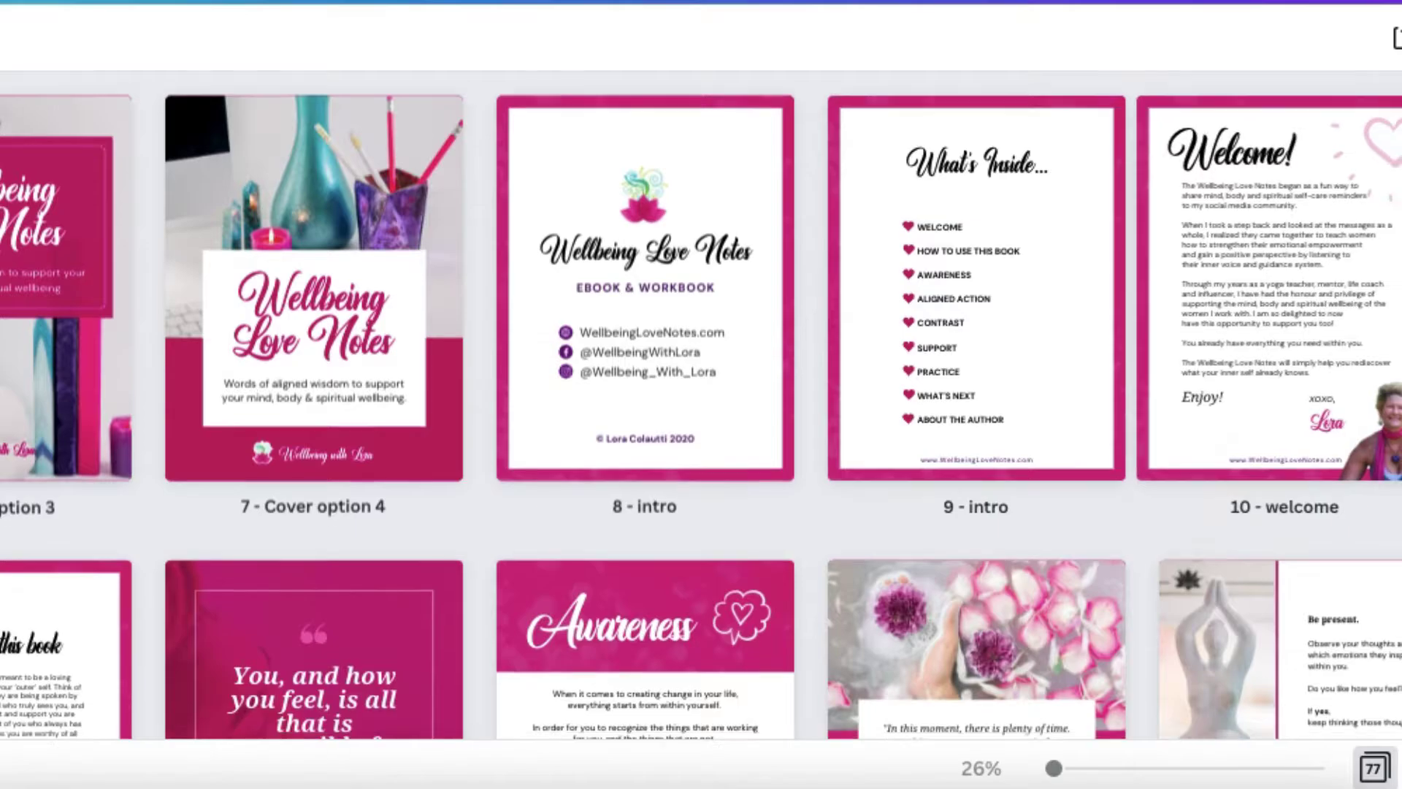
pyautogui.scroll(-10, 701, 401)
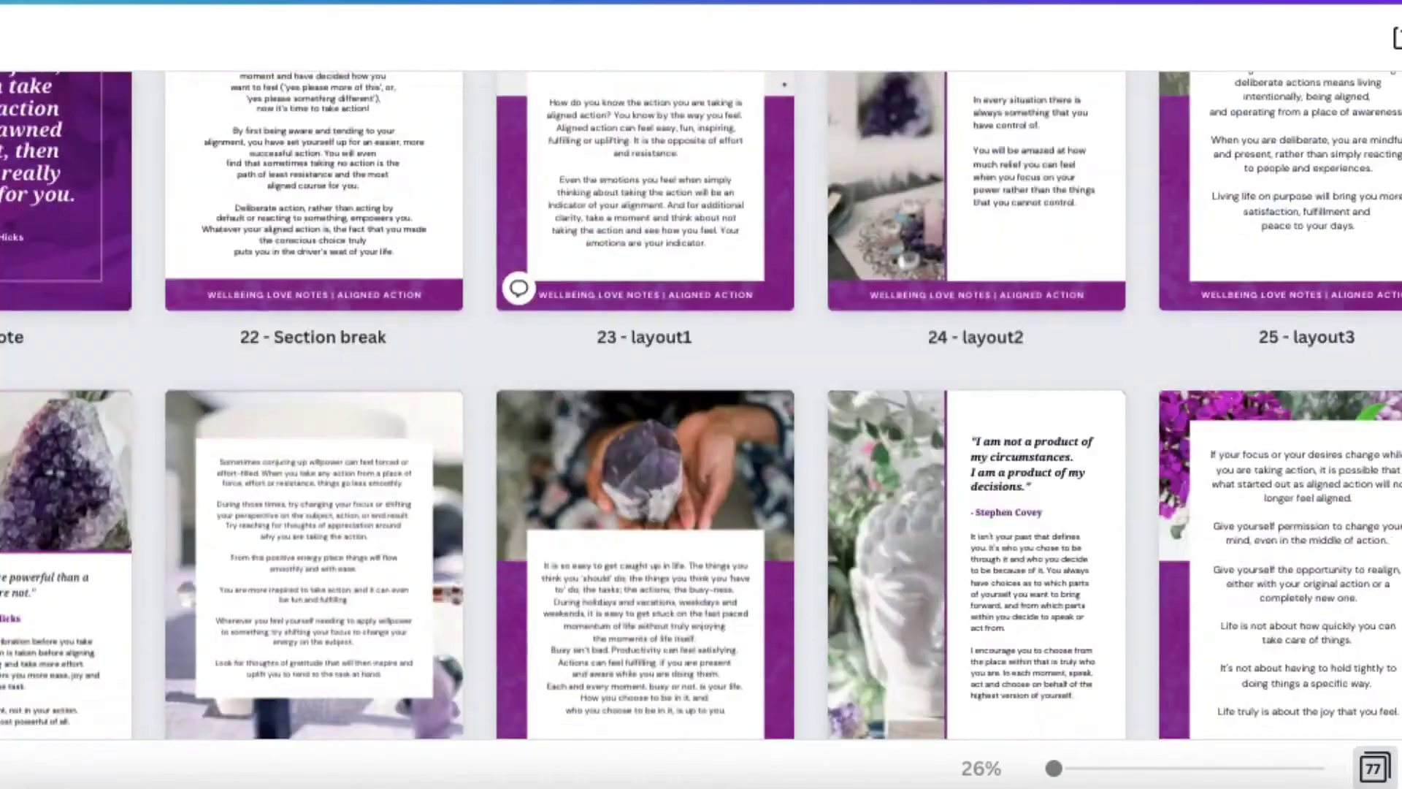
pyautogui.scroll(-20, 701, 401)
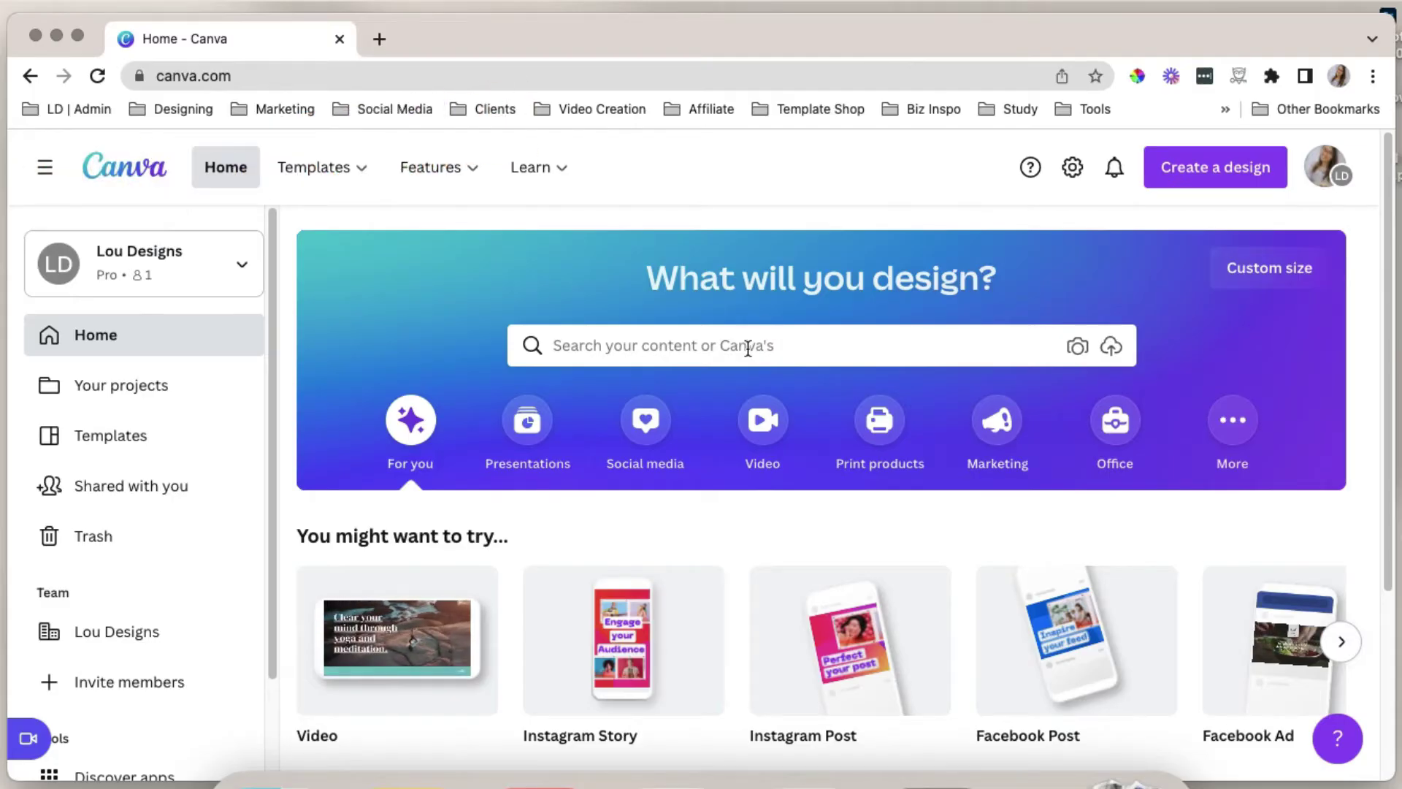
# Search Canva templates for 'ebook' and scroll through the results
pyautogui.click(746, 347)
pyautogui.write('ebook')
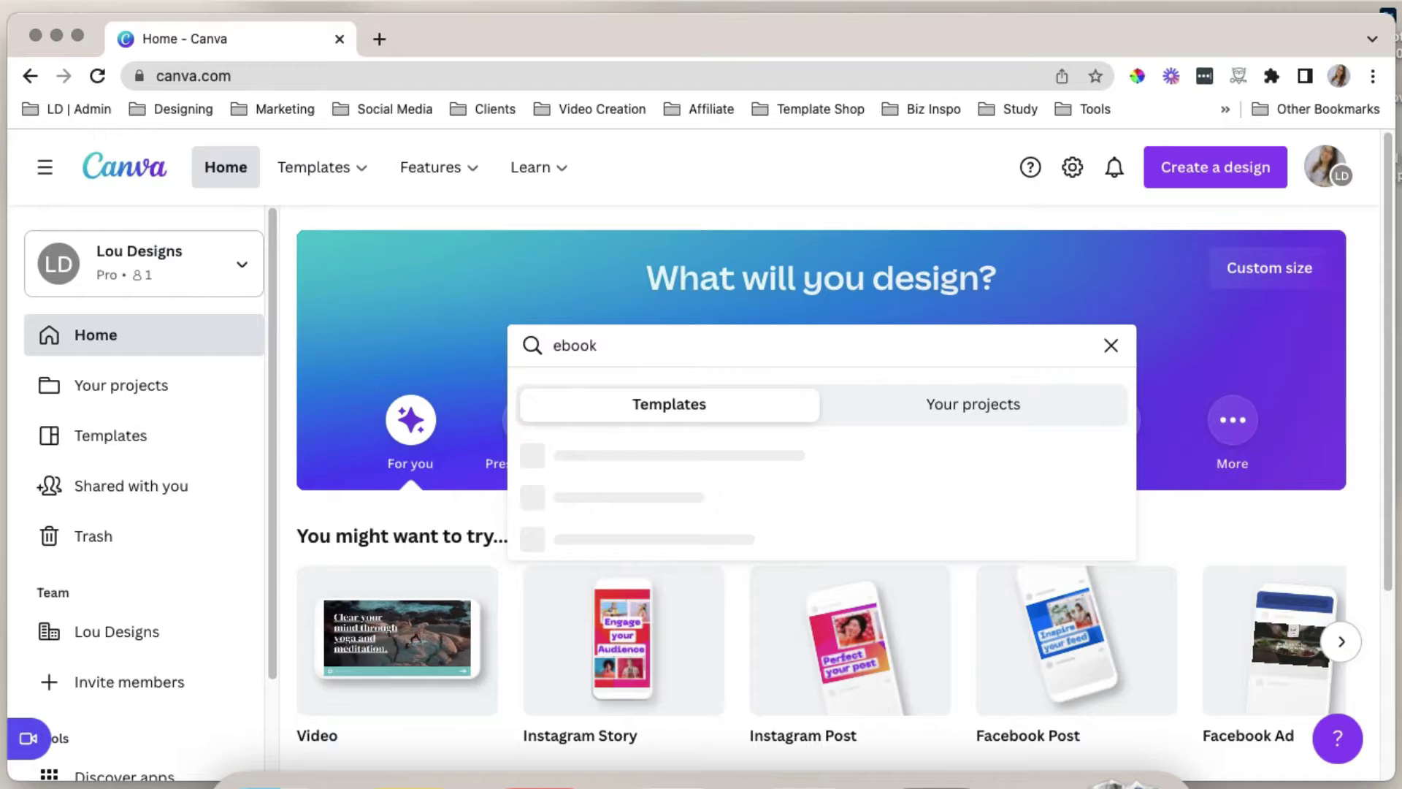
pyautogui.press('Return')
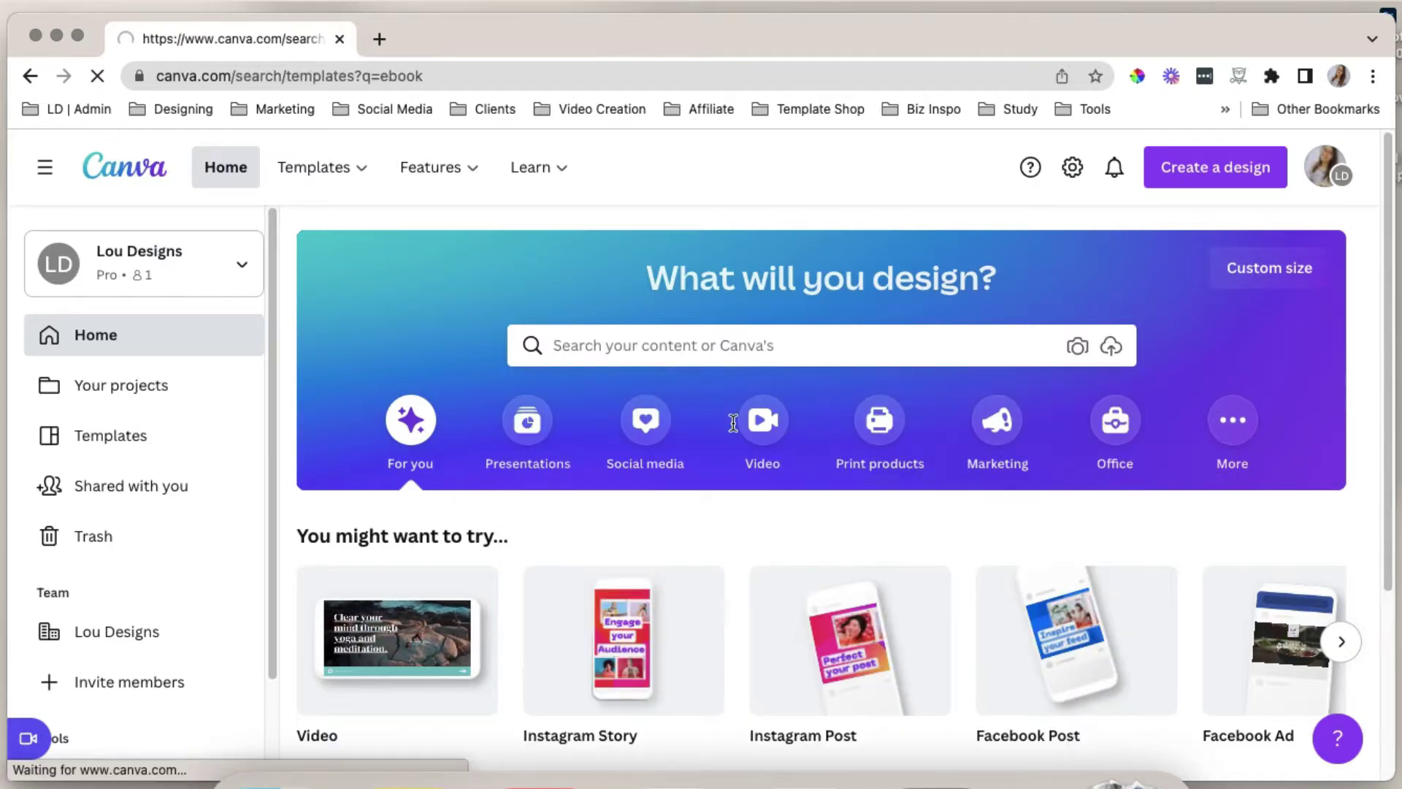
pyautogui.scroll(-1, 1119, 588)
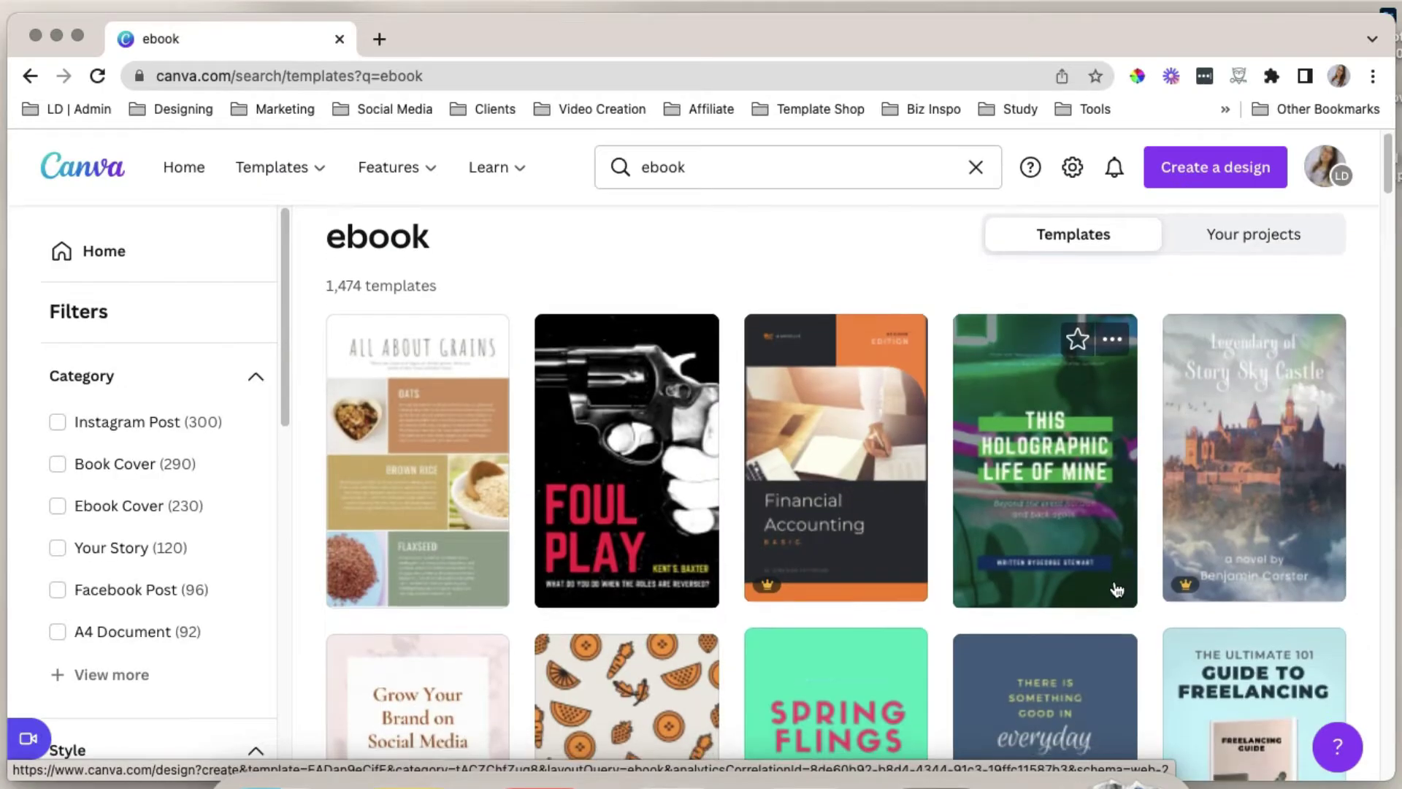
pyautogui.scroll(-5, 1117, 589)
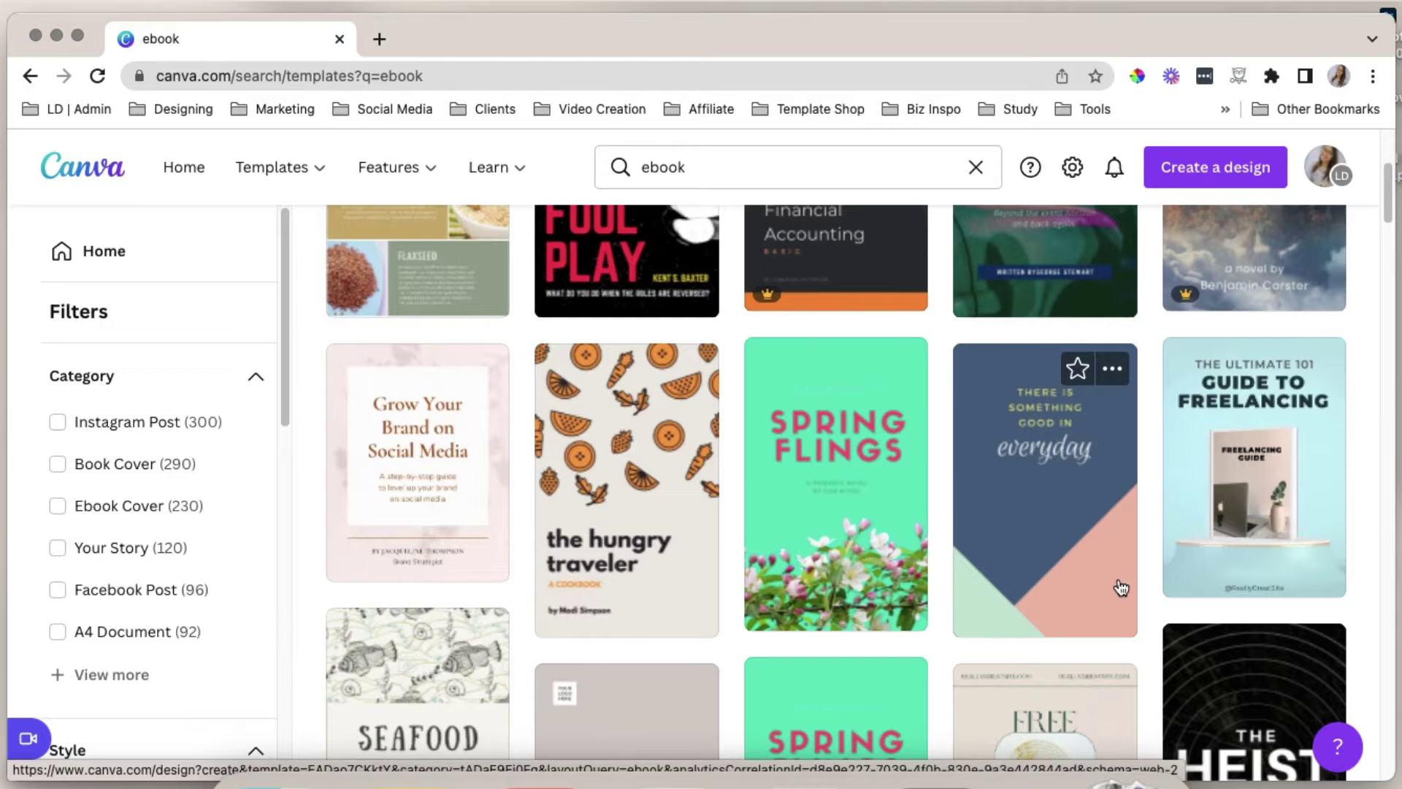
pyautogui.scroll(-4, 1120, 590)
pyautogui.scroll(-3, 1198, 597)
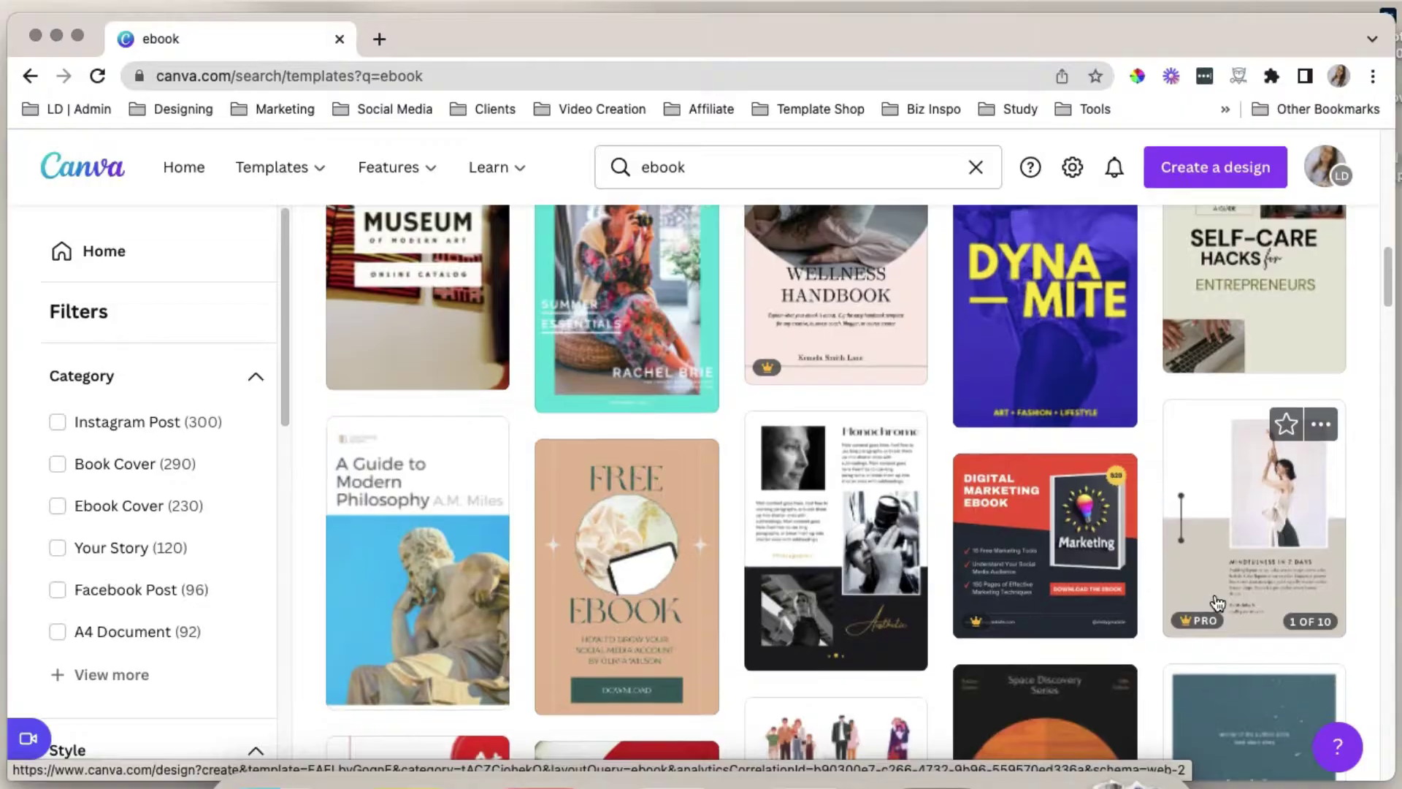
pyautogui.scroll(-3, 1190, 608)
pyautogui.scroll(-1, 1168, 602)
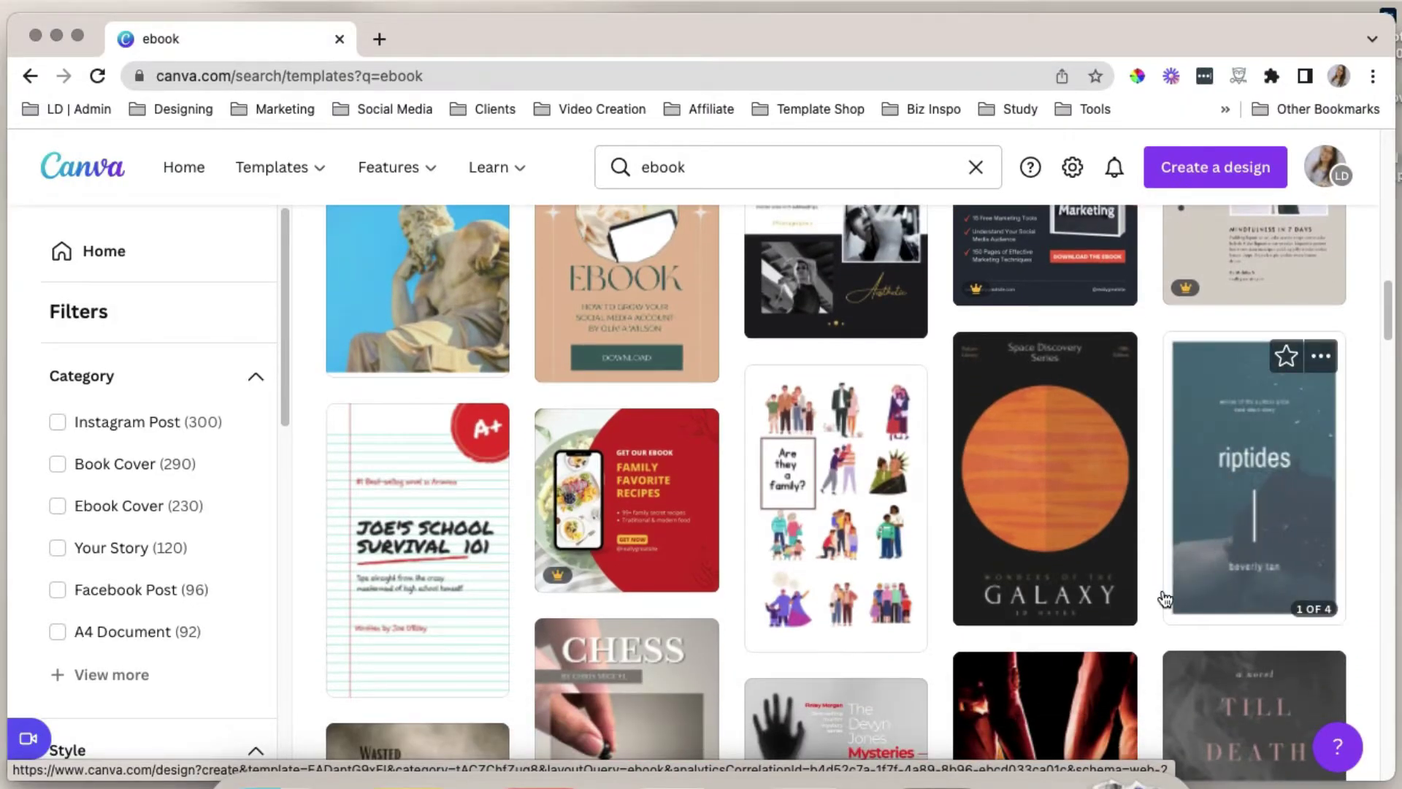
pyautogui.scroll(-5, 1165, 599)
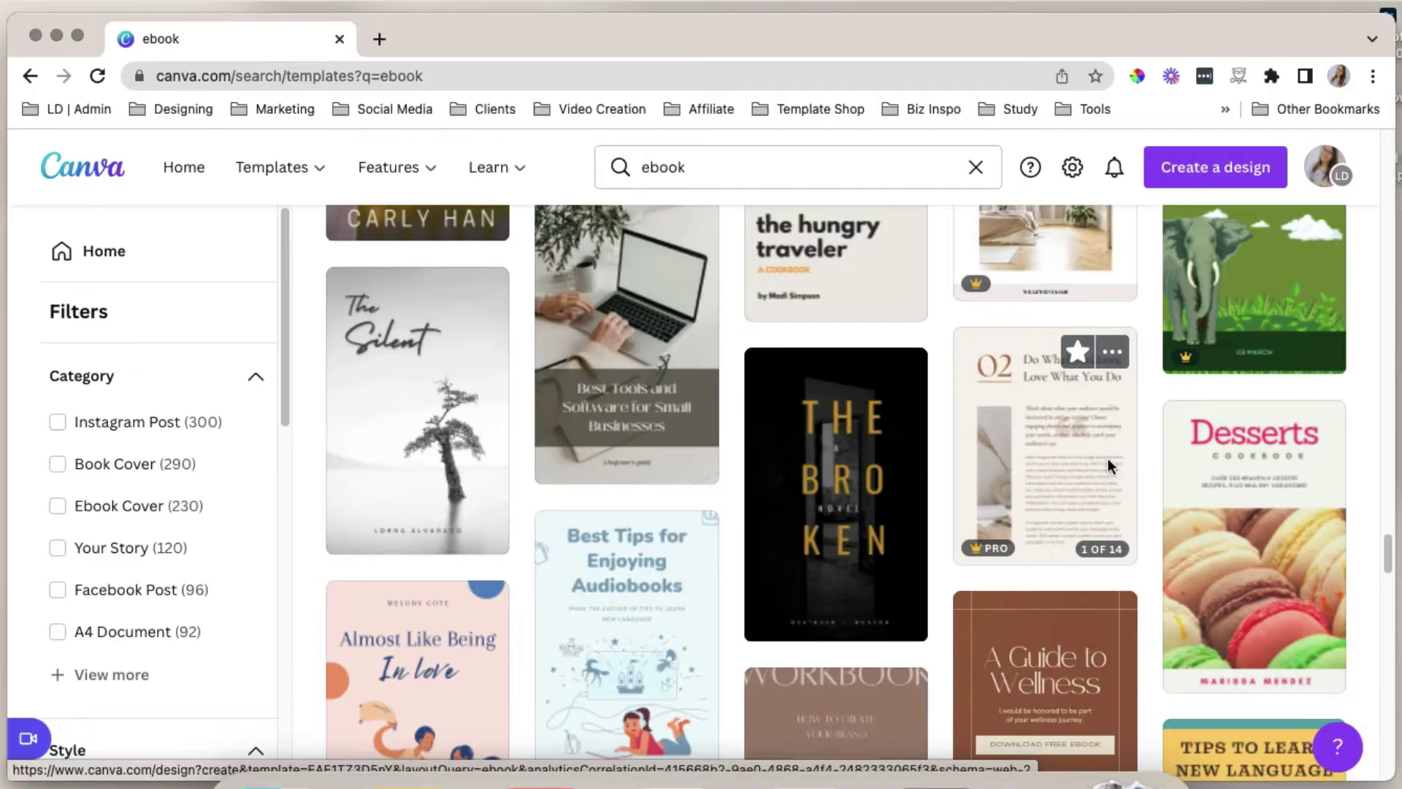
# Open the Neutral Beige & Tan Minimalist Wellness Lead Magnet eBook template and browse its 14 pages
pyautogui.click(949, 518)
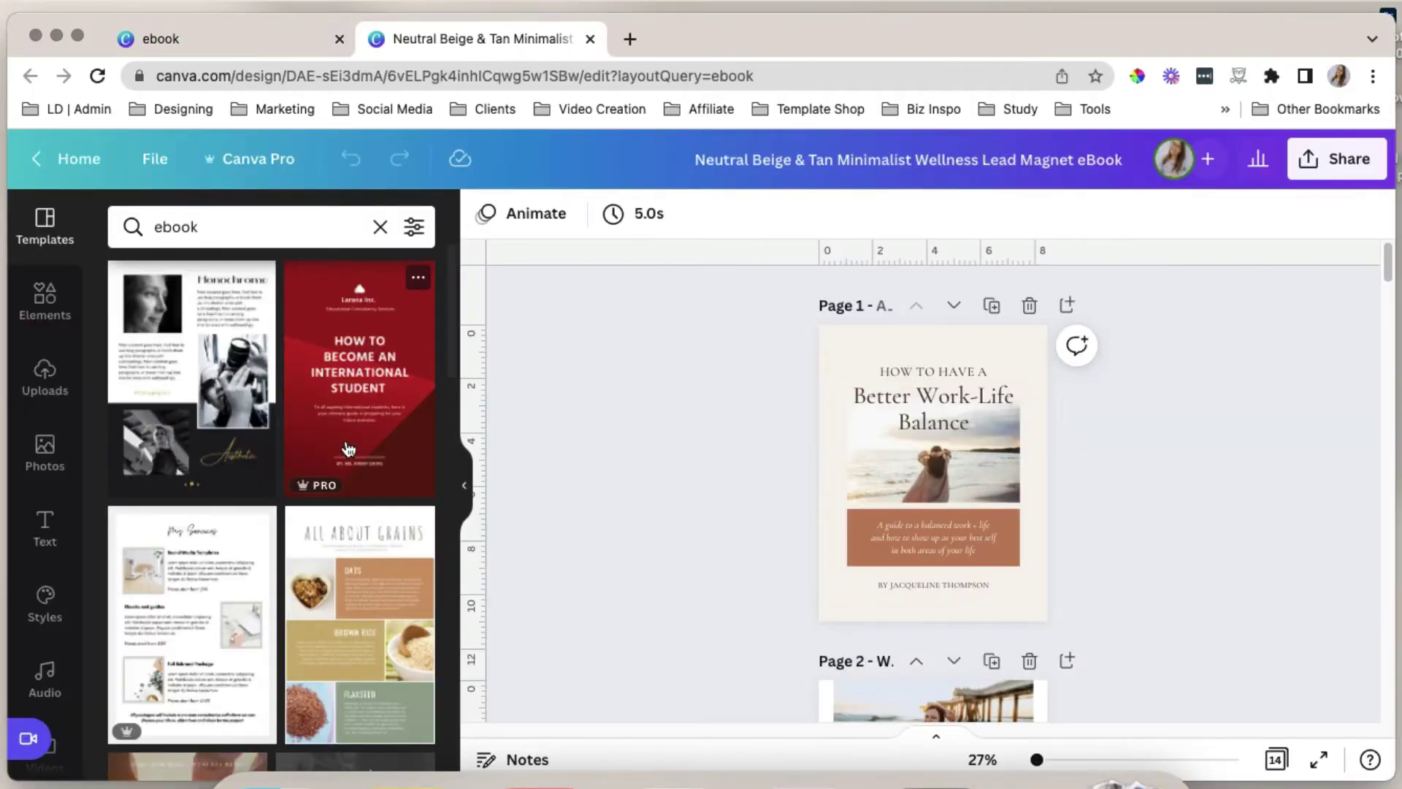
pyautogui.scroll(-15, 259, 511)
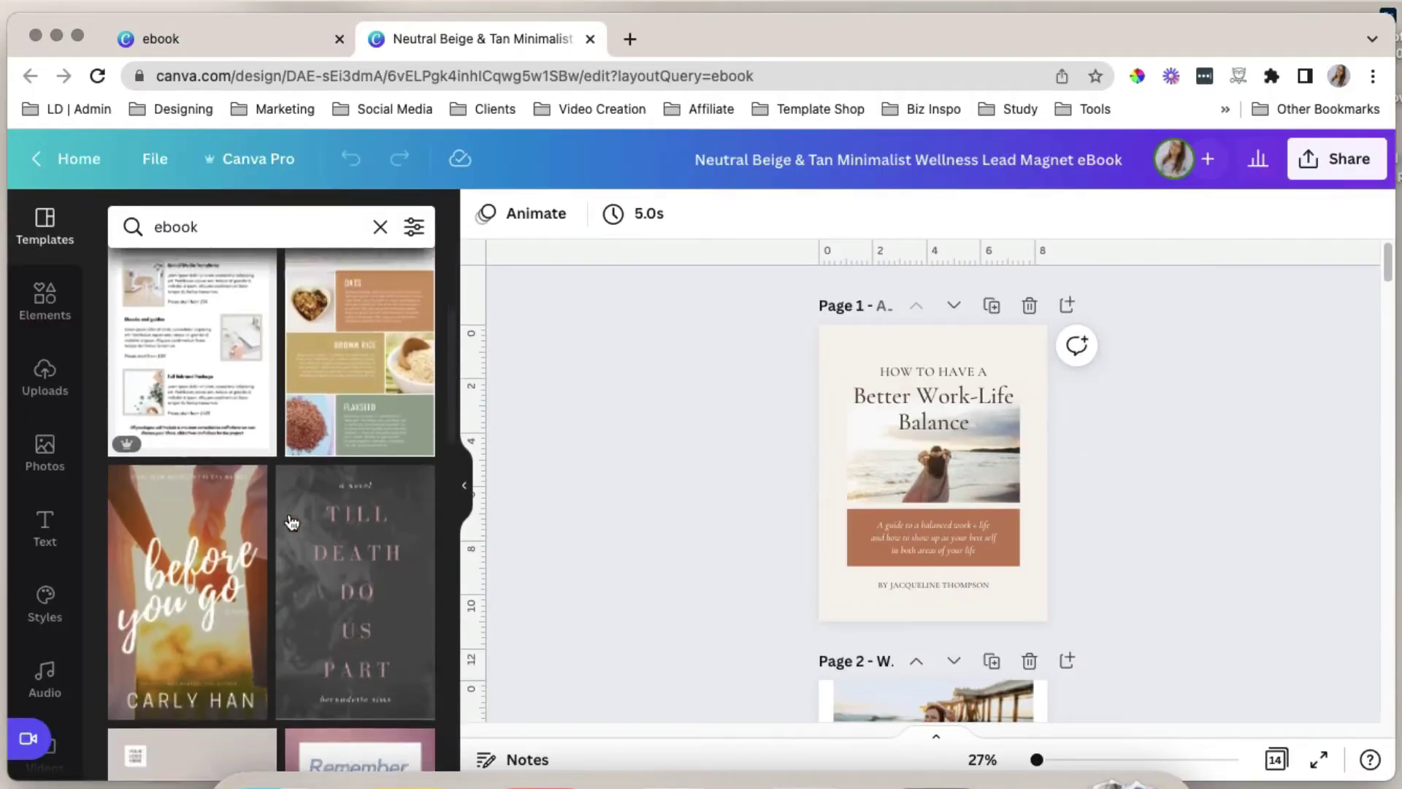
pyautogui.scroll(-20, 1130, 590)
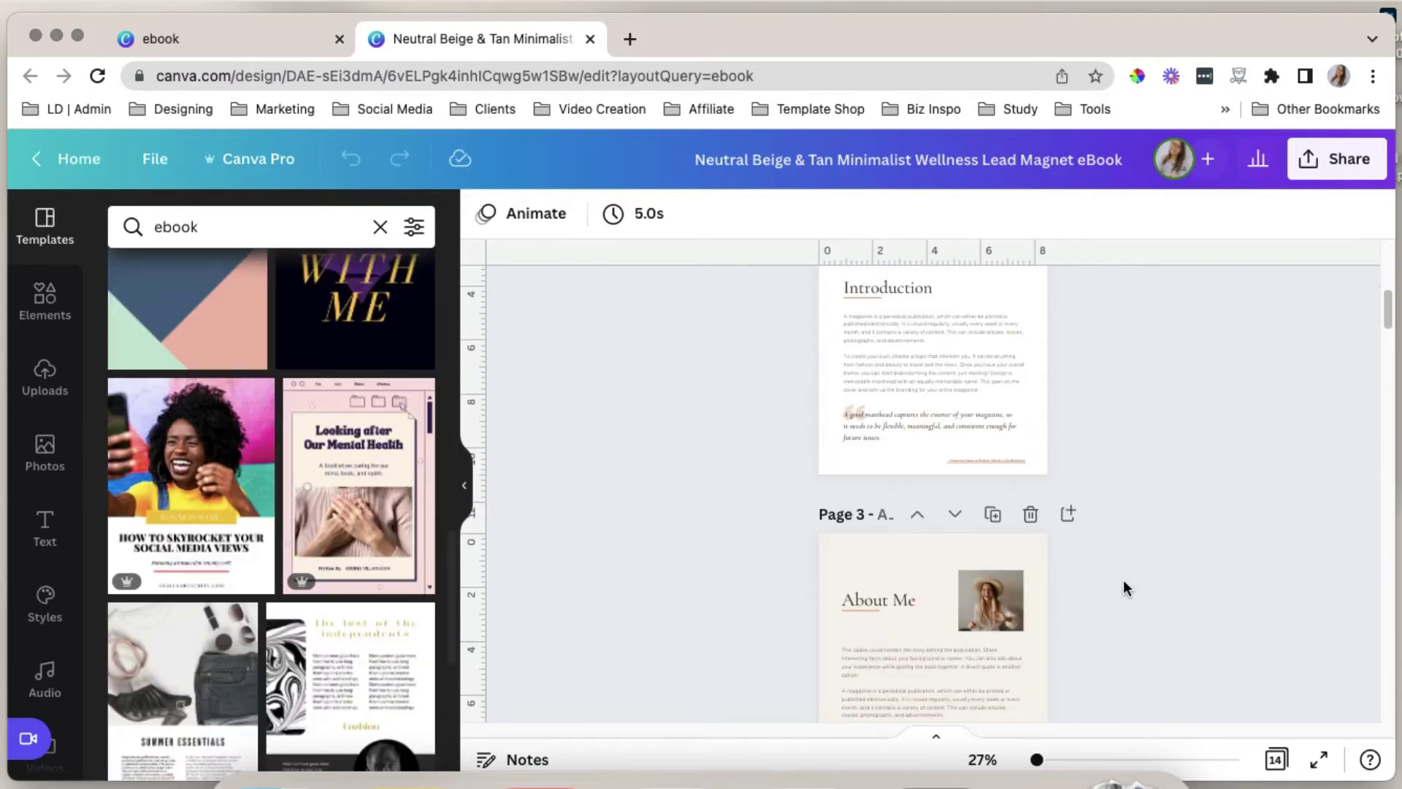
pyautogui.scroll(-15, 1121, 581)
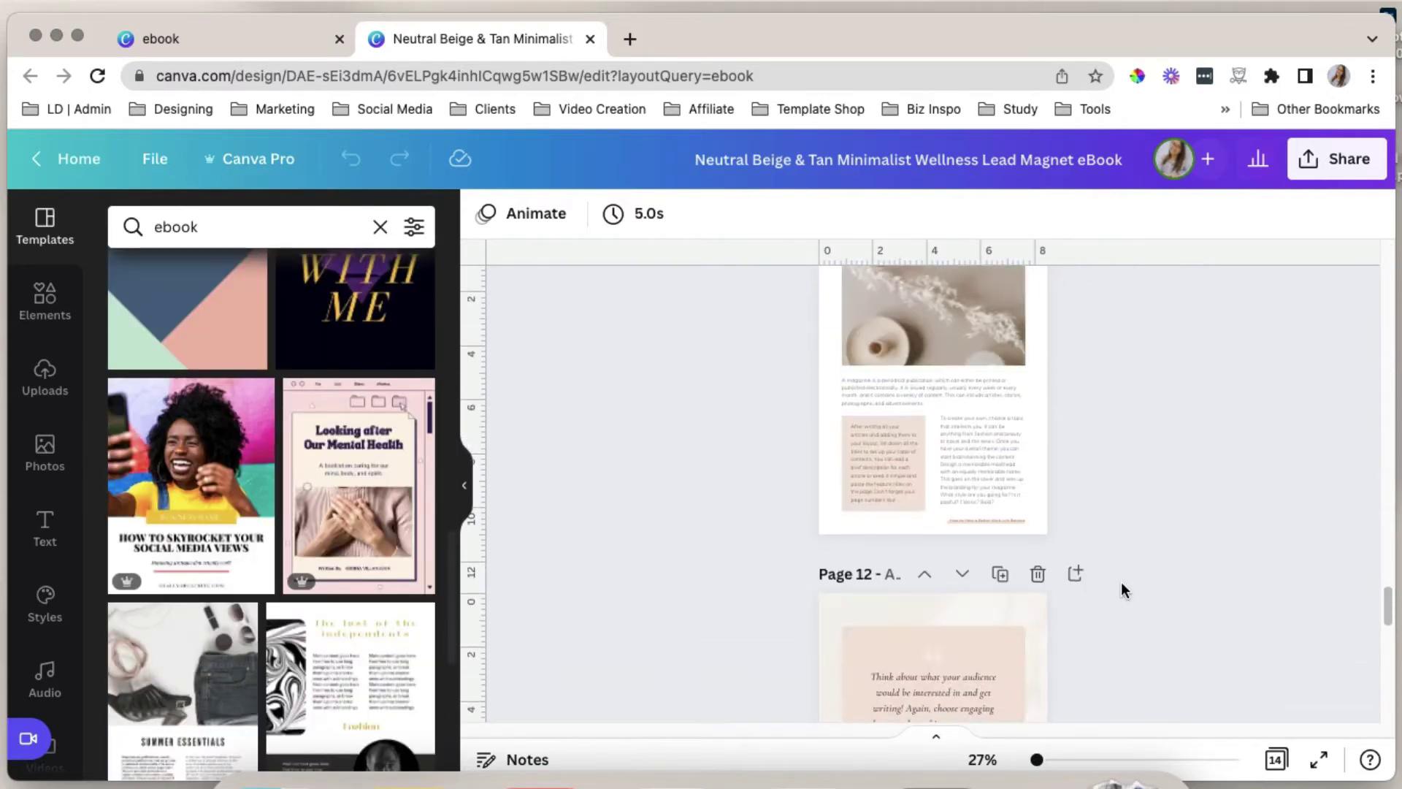
pyautogui.scroll(5, 970, 546)
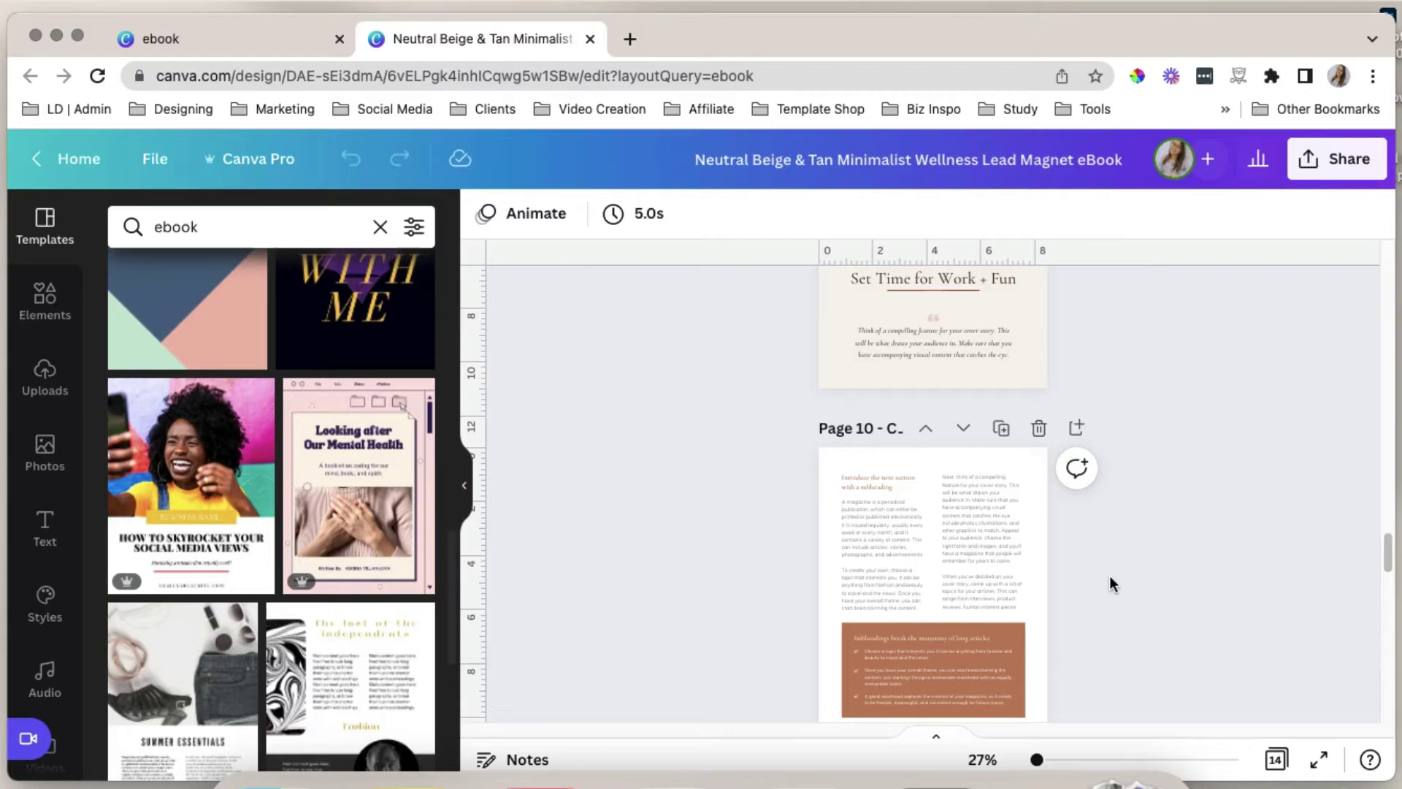
pyautogui.scroll(-9, 1110, 575)
pyautogui.scroll(-2, 1080, 585)
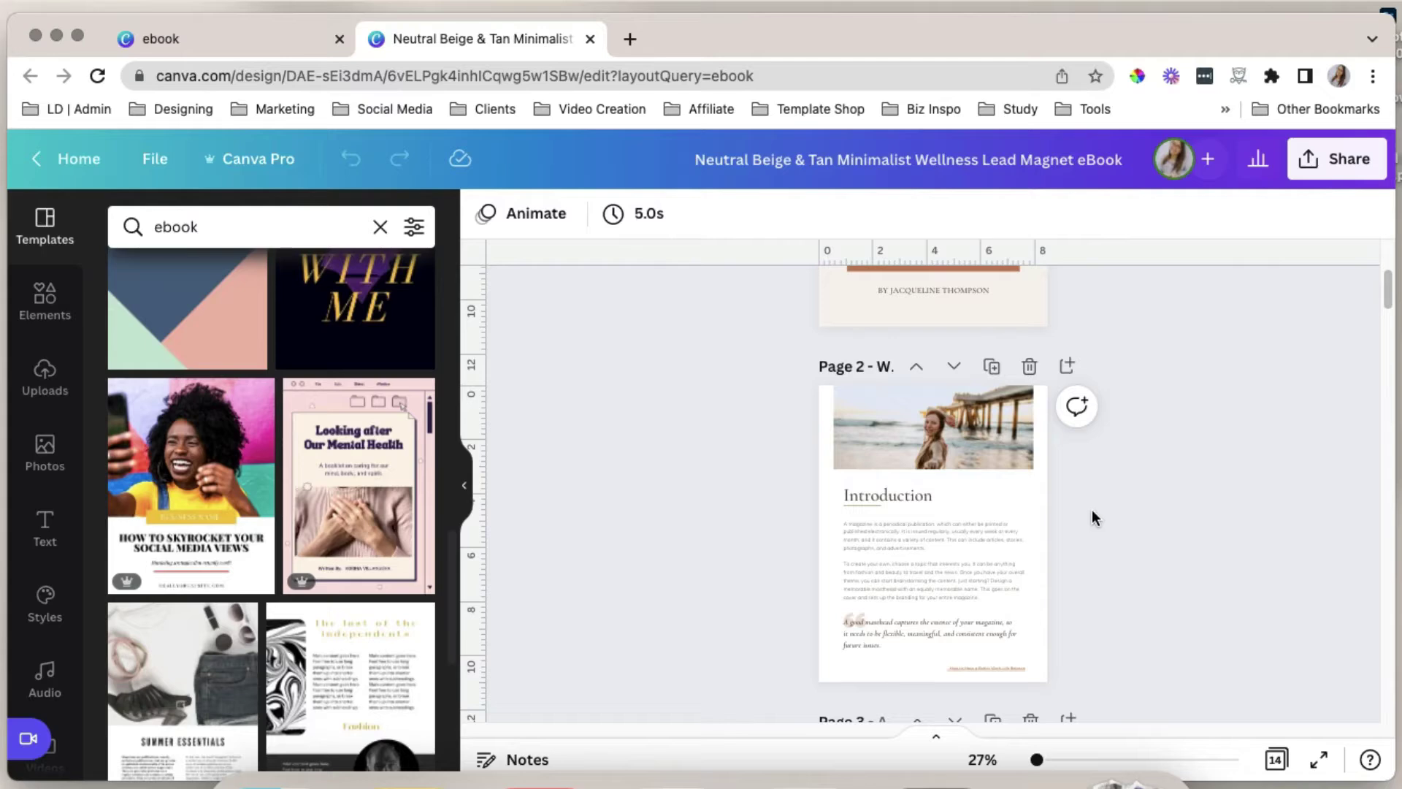
# Open the Lead Magnet Design Guide for Non-Creatives document from the LD | Admin bookmarks
pyautogui.click(629, 39)
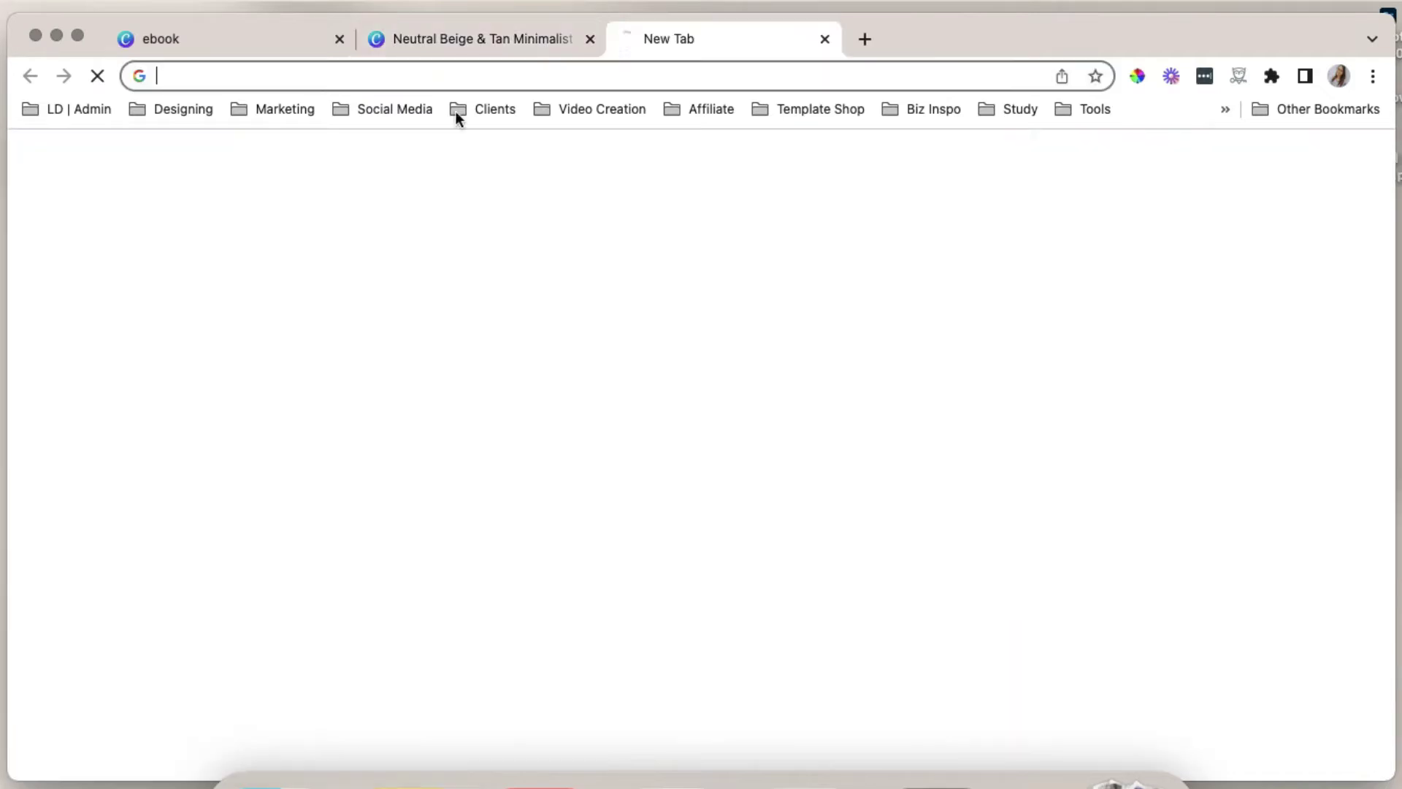
pyautogui.click(73, 115)
pyautogui.click(134, 291)
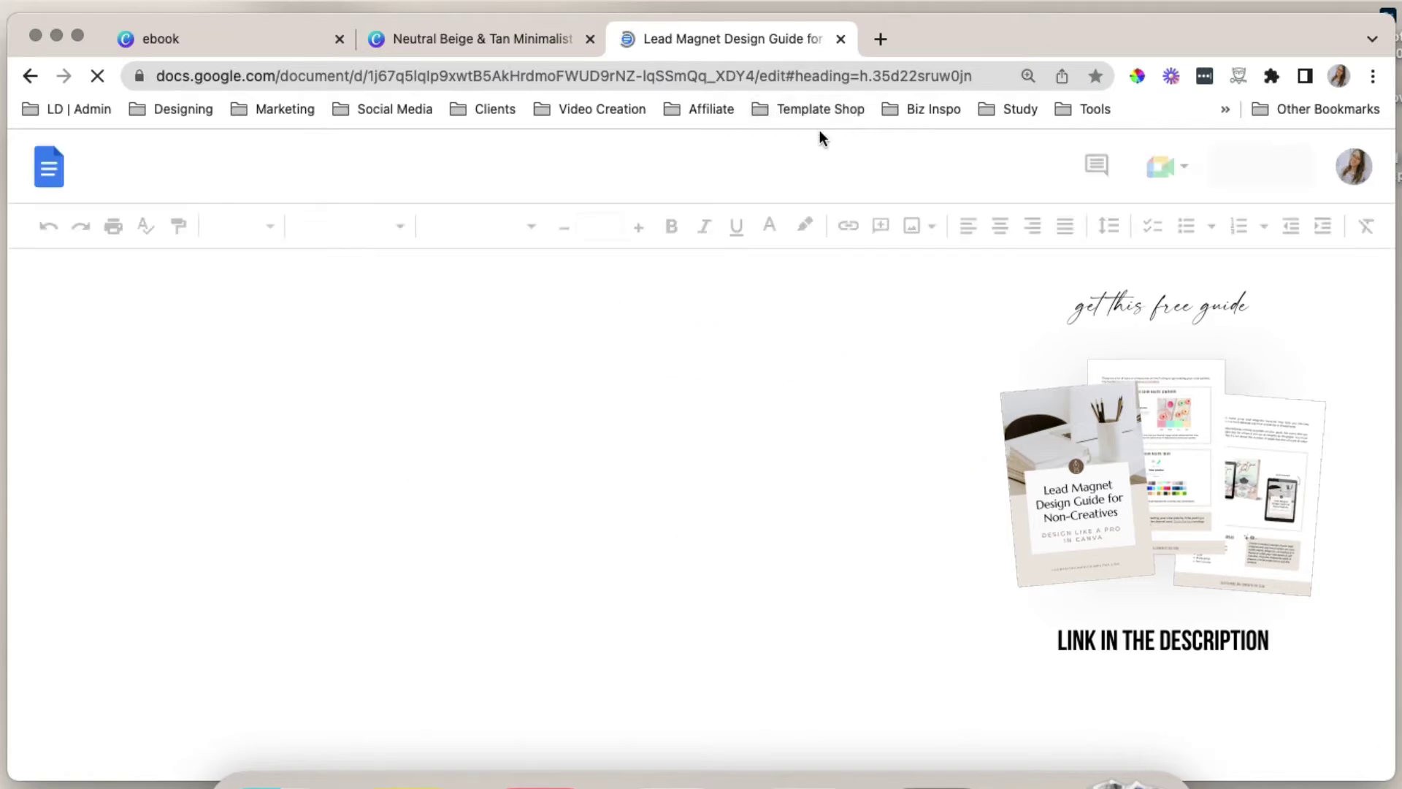
pyautogui.scroll(-3, 723, 460)
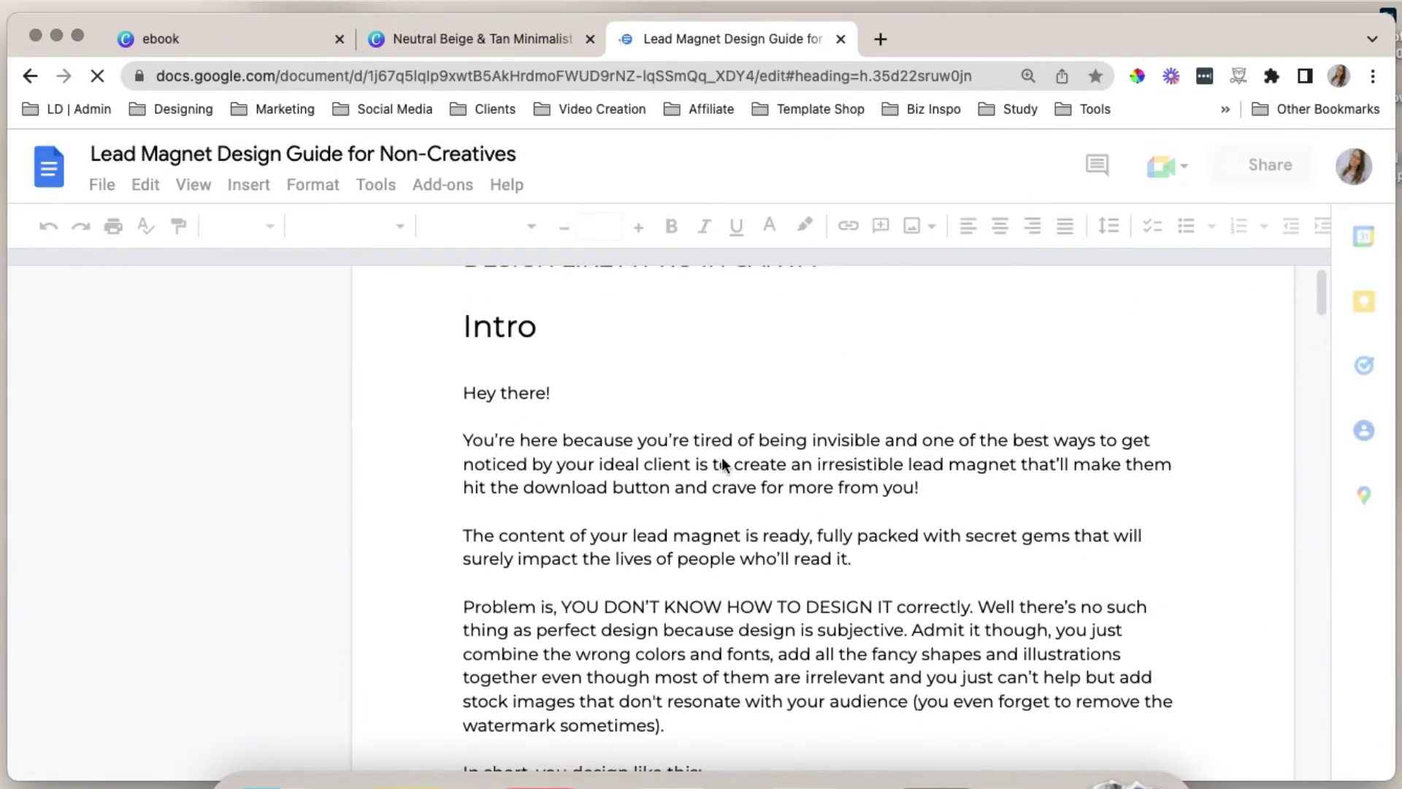
pyautogui.moveTo(465, 442); pyautogui.dragTo(901, 499)
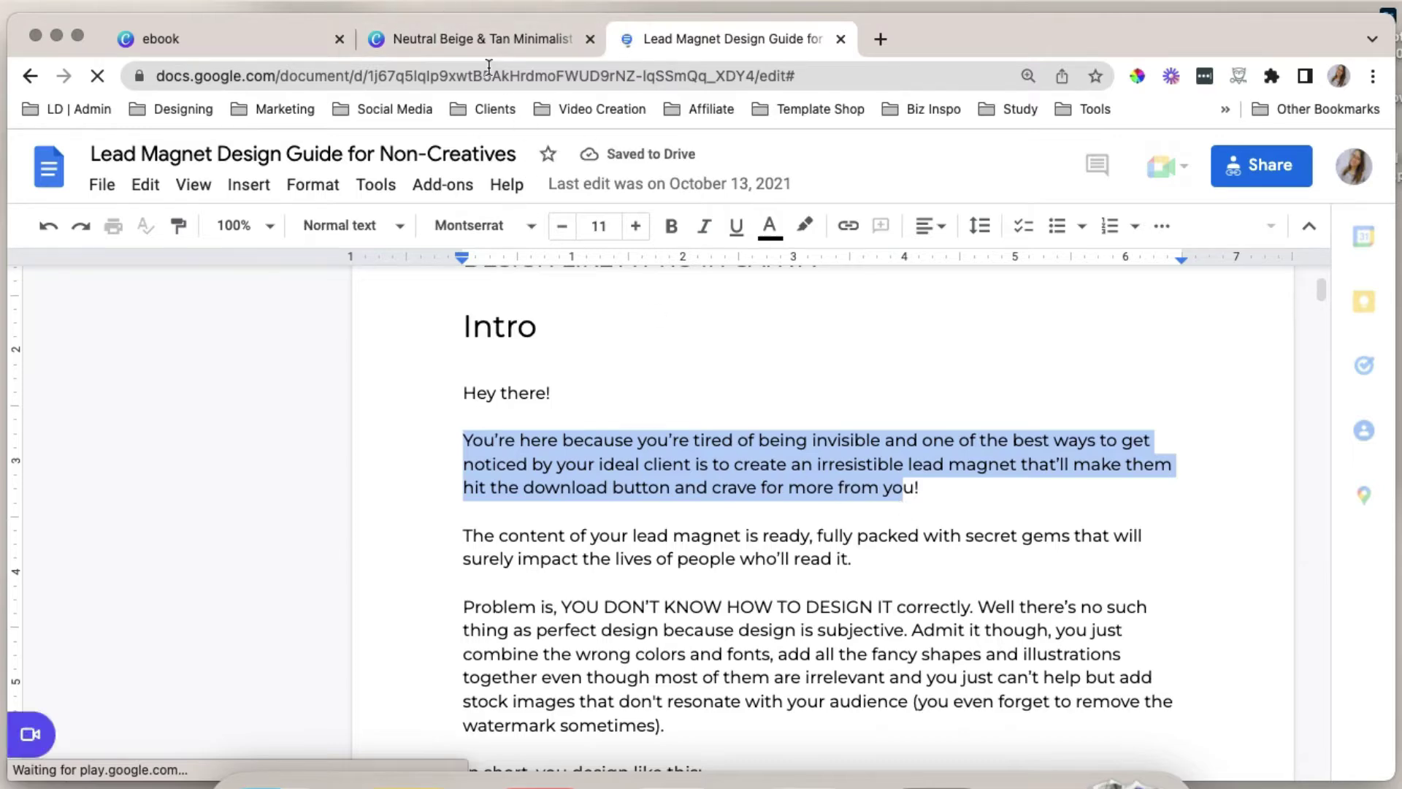
# Select the 'Better Work-Life Balance' title on the Canva cover
pyautogui.click(474, 41)
pyautogui.scroll(4, 1012, 475)
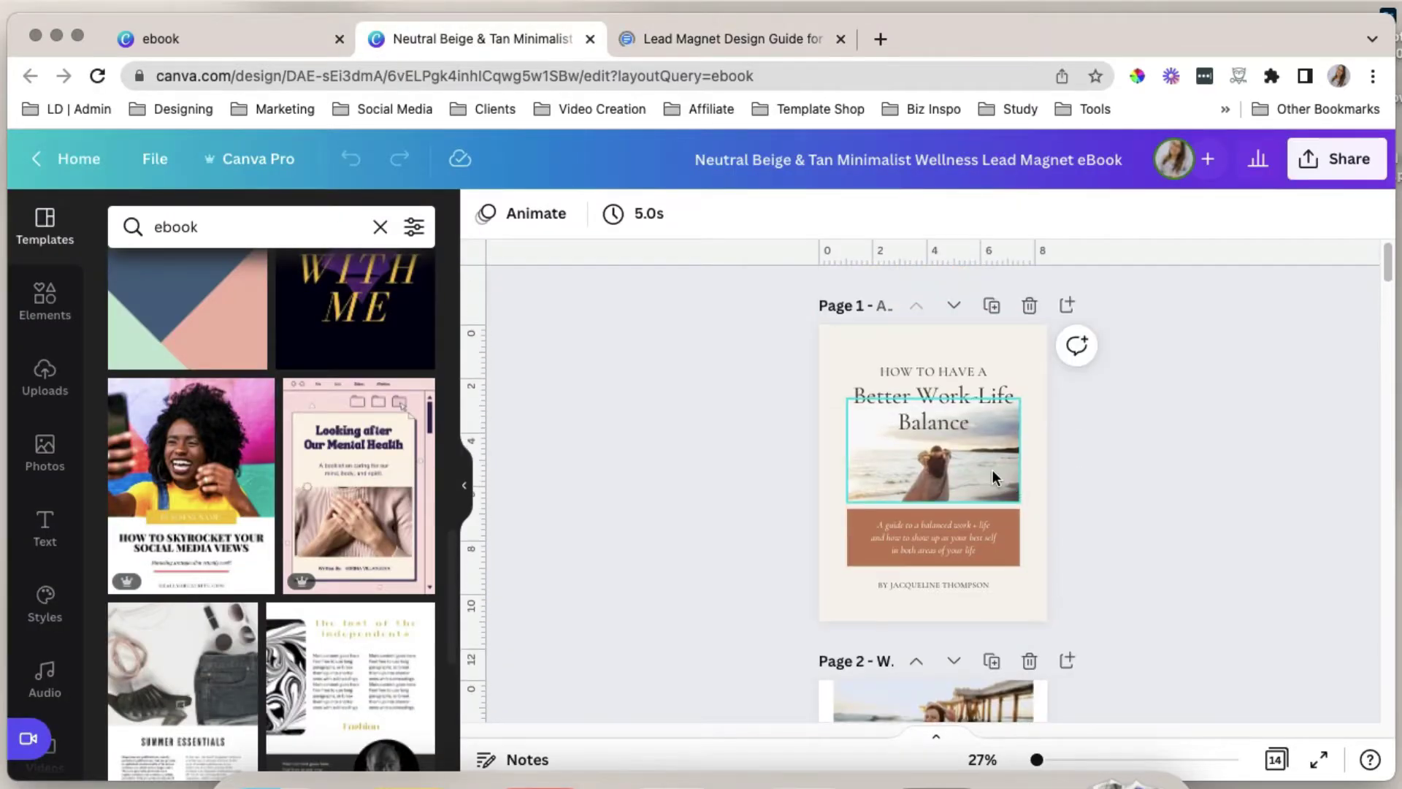
pyautogui.click(940, 397)
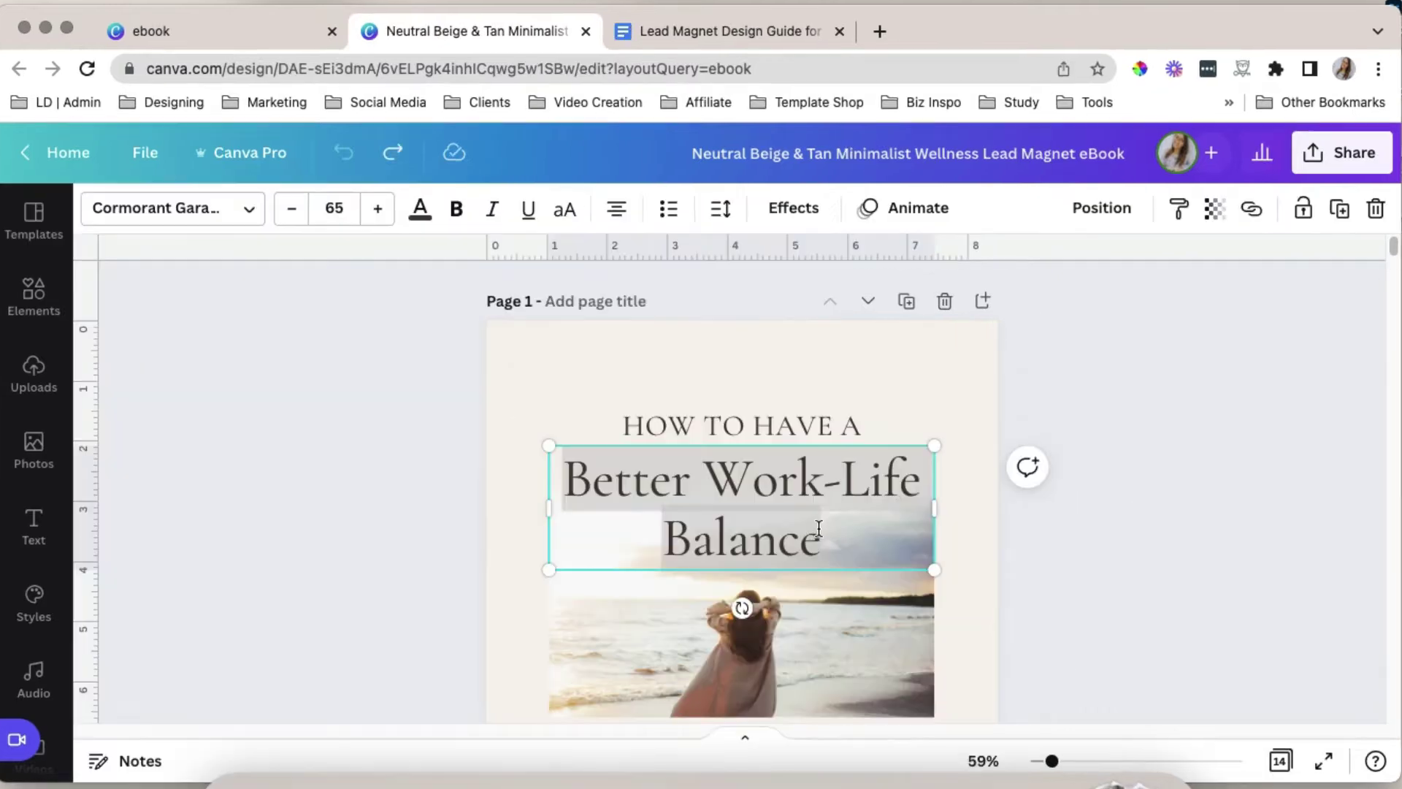
# Copy the guide's title 'Lead Magnet Design Guide for Non-Creatives'
pyautogui.hotkey('ctrl', 'Tab')
pyautogui.scroll(5, 616, 415)
pyautogui.scroll(10, 611, 464)
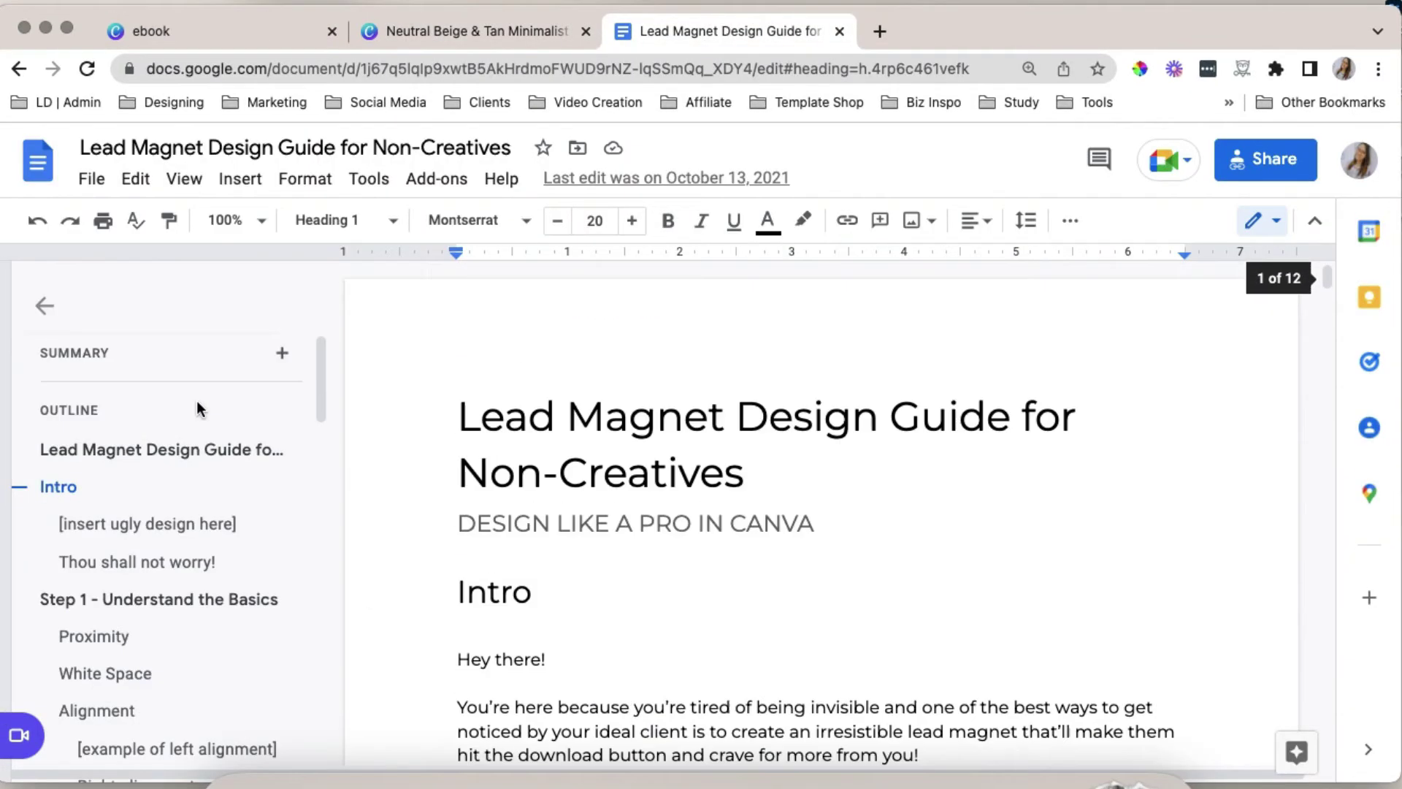
pyautogui.click(158, 447)
pyautogui.moveTo(459, 356); pyautogui.dragTo(694, 408)
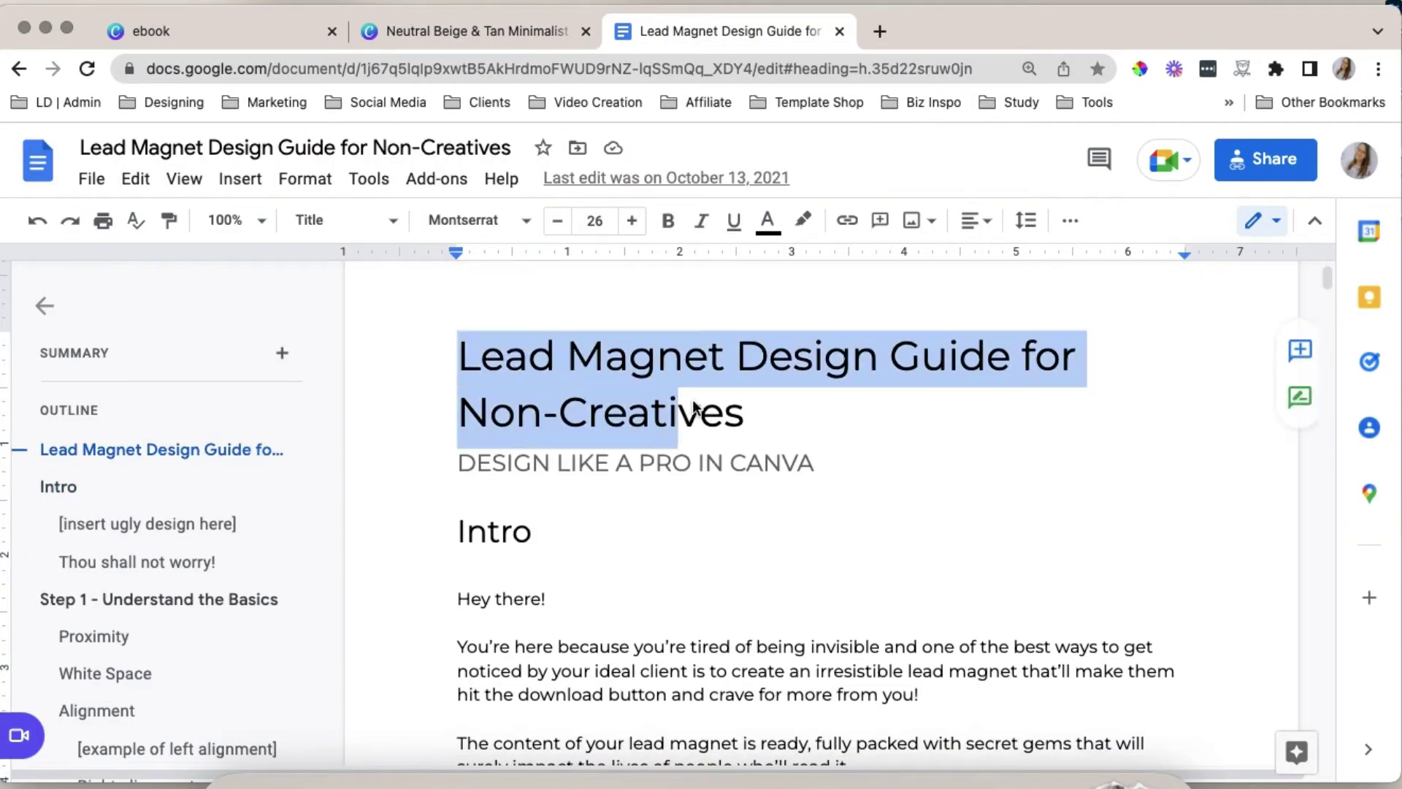
pyautogui.rightClick(673, 358)
pyautogui.click(705, 279)
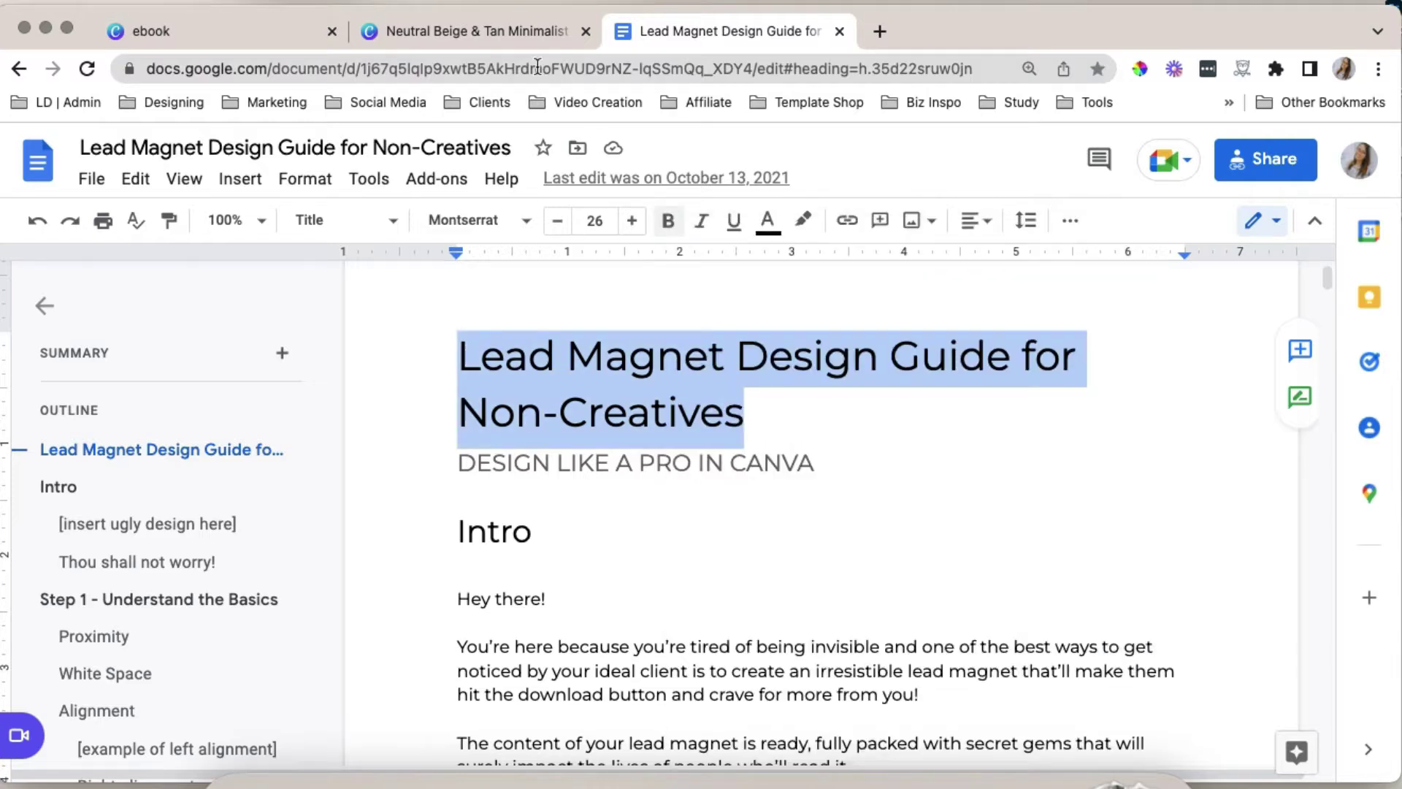
pyautogui.hotkey('ctrl', 'shift', 'Tab')
# Paste 'Lead Magnet Design Guide for Non-Creatives' as the cover title and move it up
pyautogui.rightClick(771, 511)
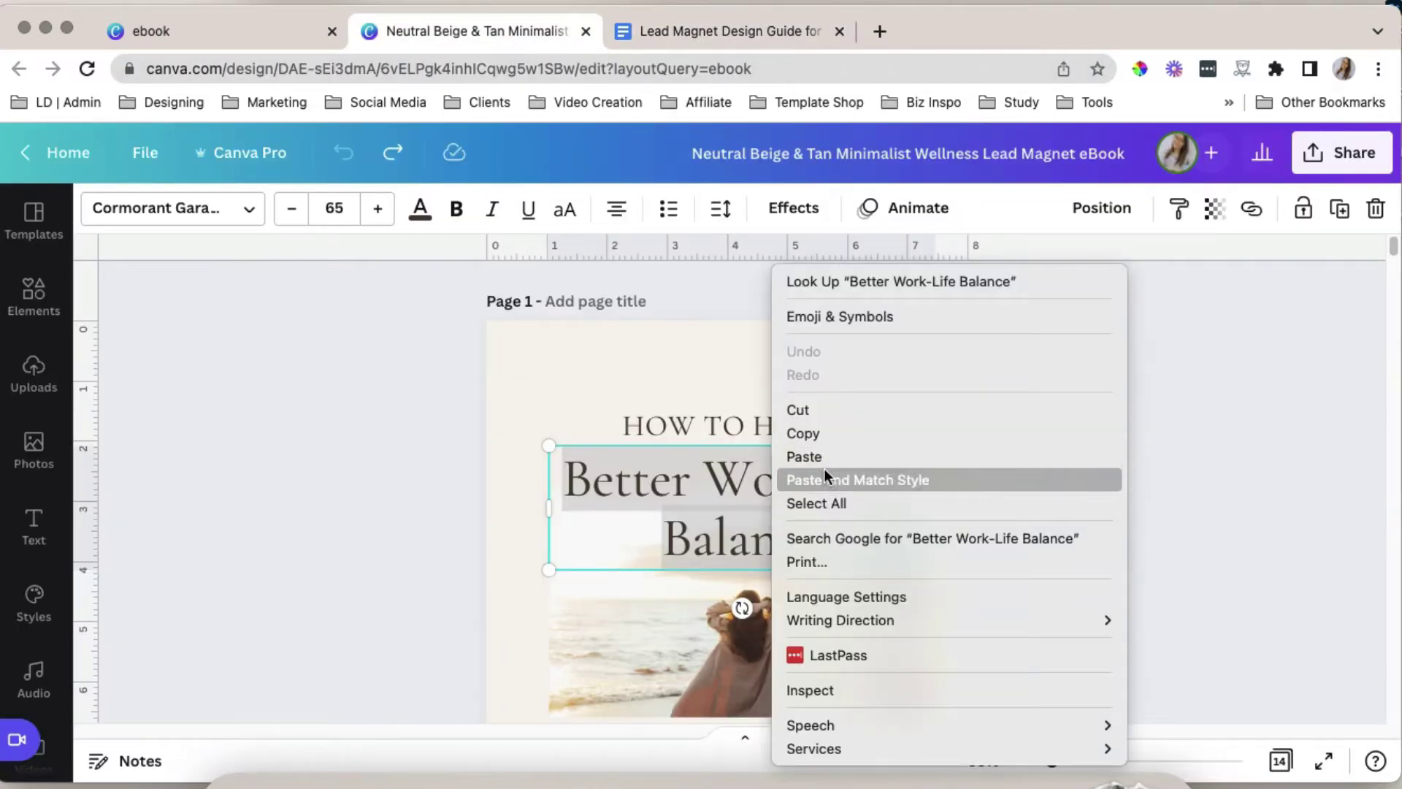
pyautogui.click(796, 456)
pyautogui.scroll(3, 932, 568)
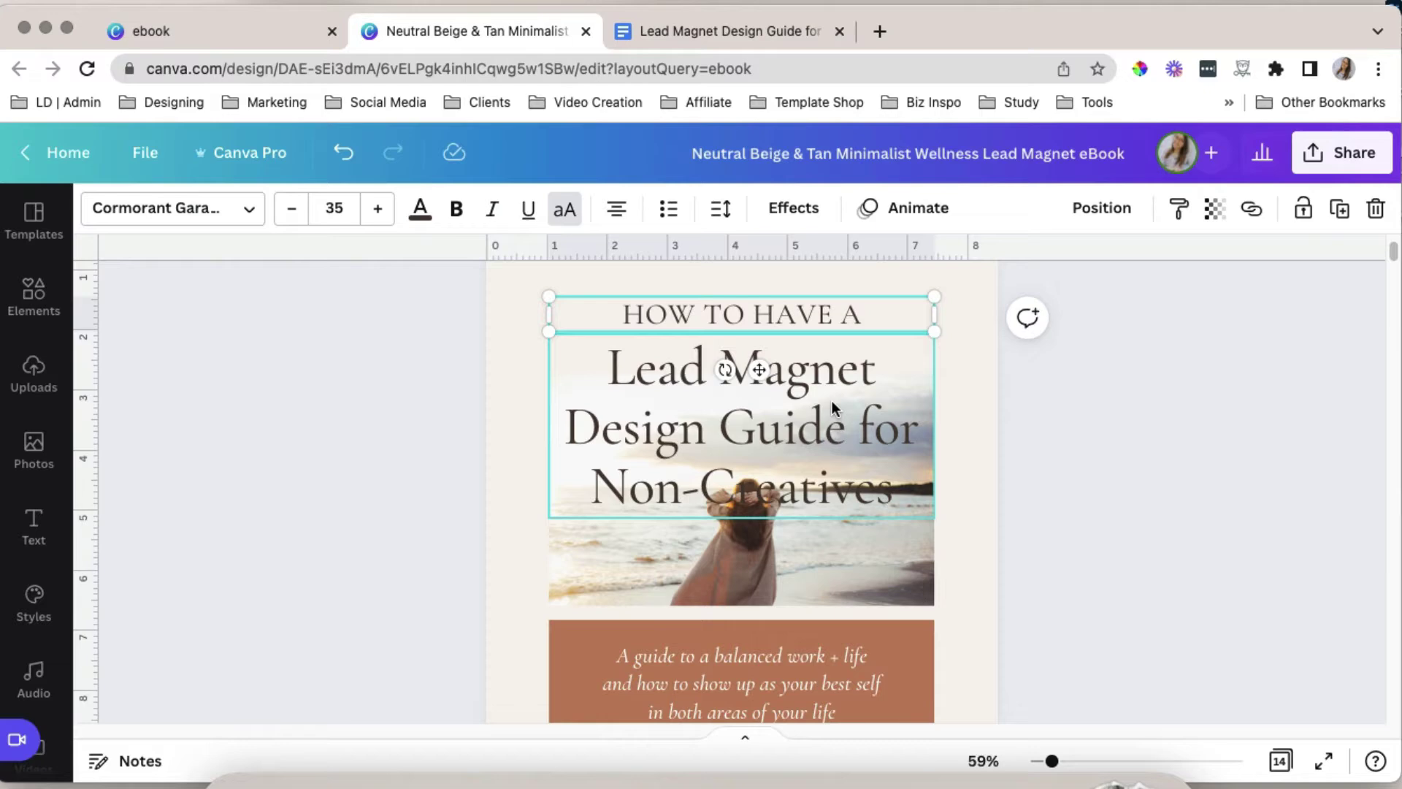
pyautogui.press('Escape')
pyautogui.scroll(1, 799, 497)
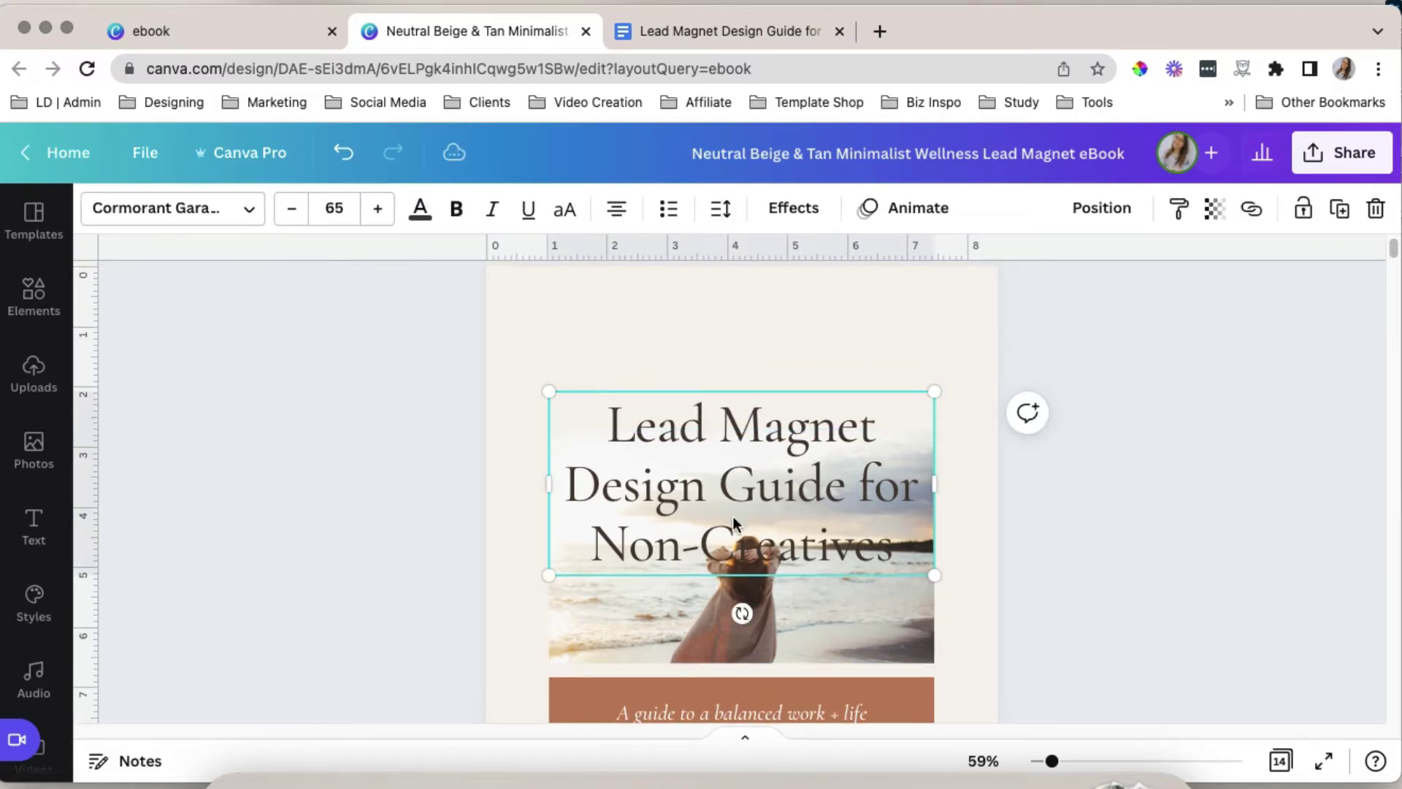
pyautogui.moveTo(733, 516); pyautogui.dragTo(731, 413)
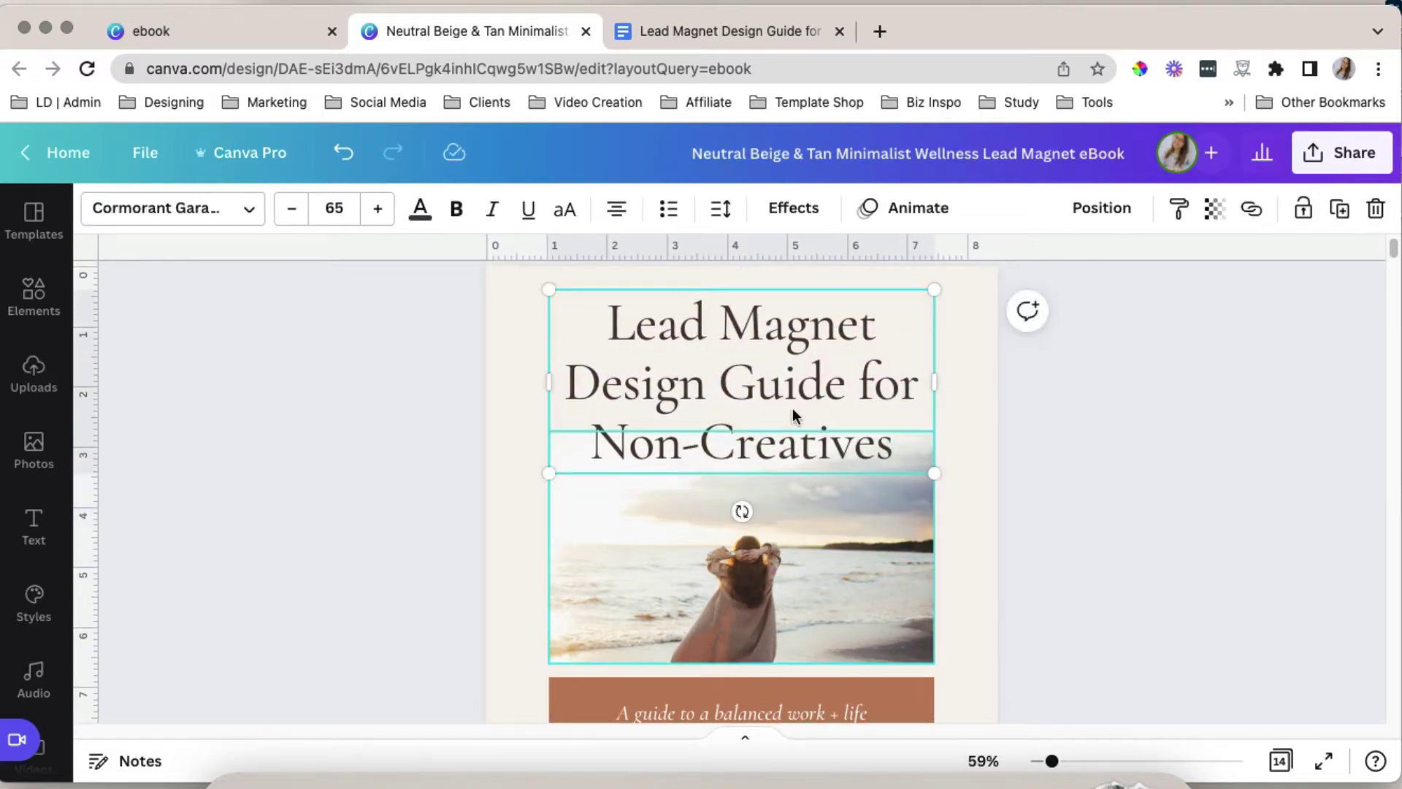
pyautogui.click(1139, 599)
# Replace the subtitle with the tagline 'DESIGN LIKE A PRO IN CANVA'
pyautogui.scroll(1, 1128, 617)
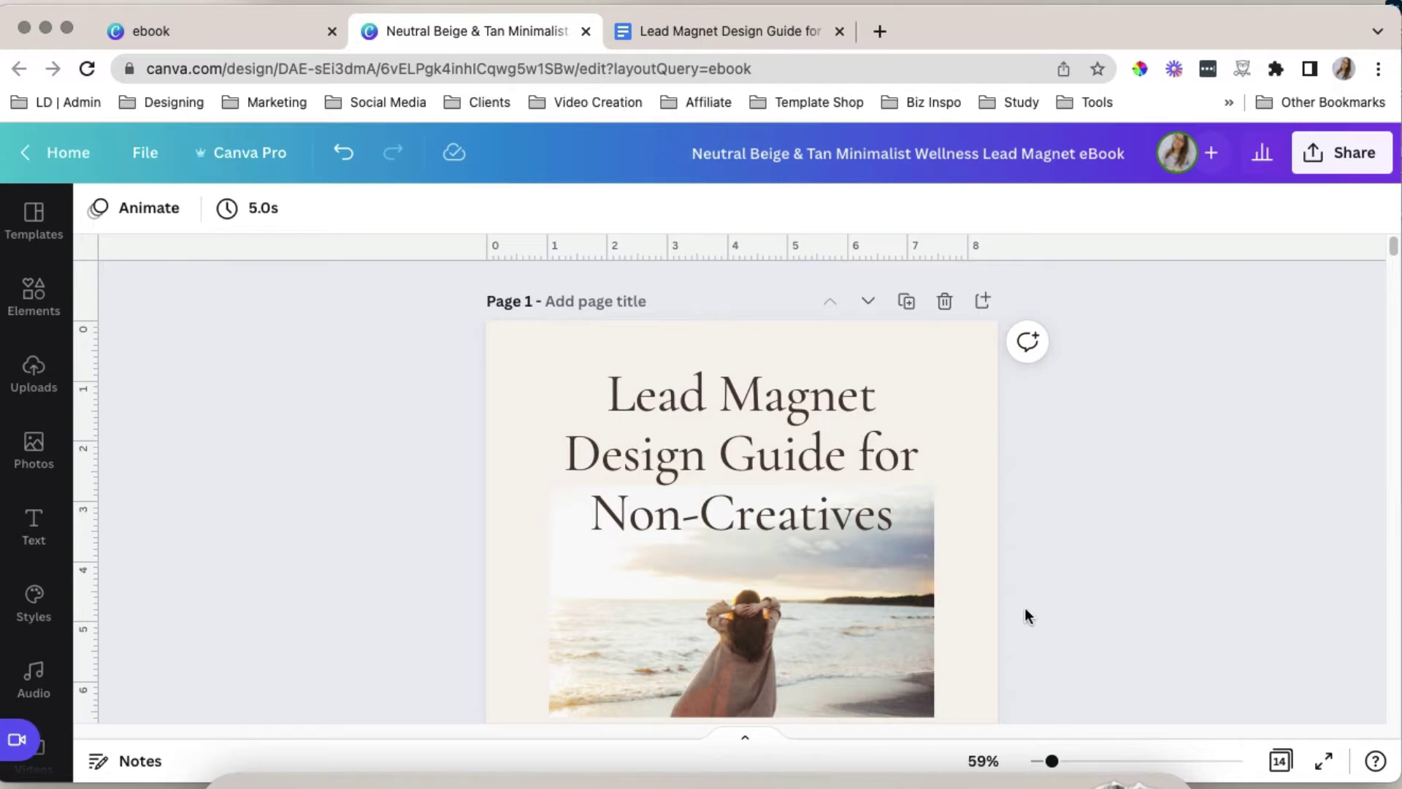
pyautogui.scroll(-5, 926, 593)
pyautogui.doubleClick(847, 566)
pyautogui.click(850, 566)
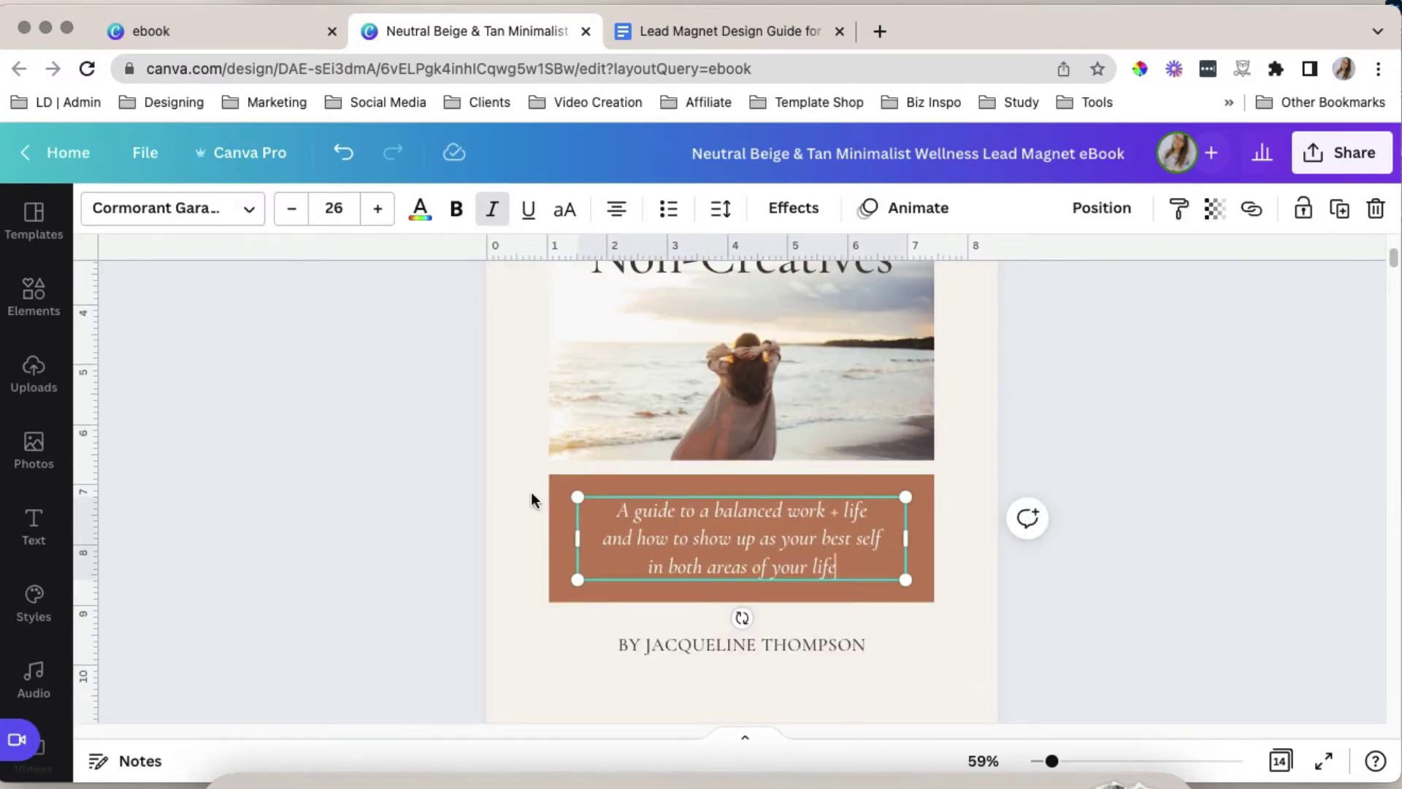
pyautogui.keyDown('shift'); pyautogui.click(584, 503); pyautogui.keyUp('shift')
pyautogui.click(793, 44)
pyautogui.hotkey('ctrl', 'shift', 'Tab')
pyautogui.rightClick(697, 511)
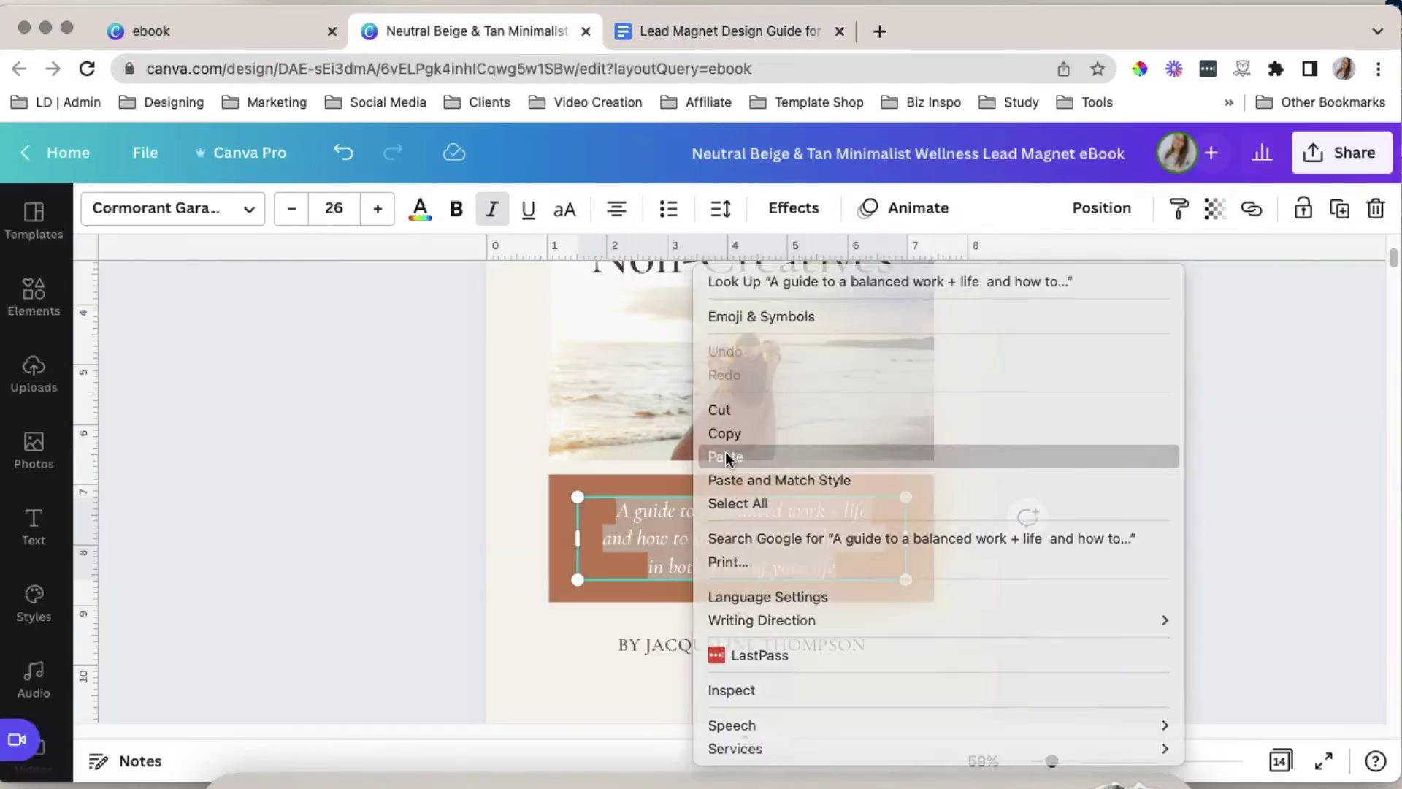
pyautogui.click(726, 451)
pyautogui.click(1101, 613)
# Shorten the brown banner behind the tagline into a slim strip
pyautogui.scroll(1, 1102, 617)
pyautogui.click(741, 621)
pyautogui.moveTo(741, 639); pyautogui.dragTo(749, 570)
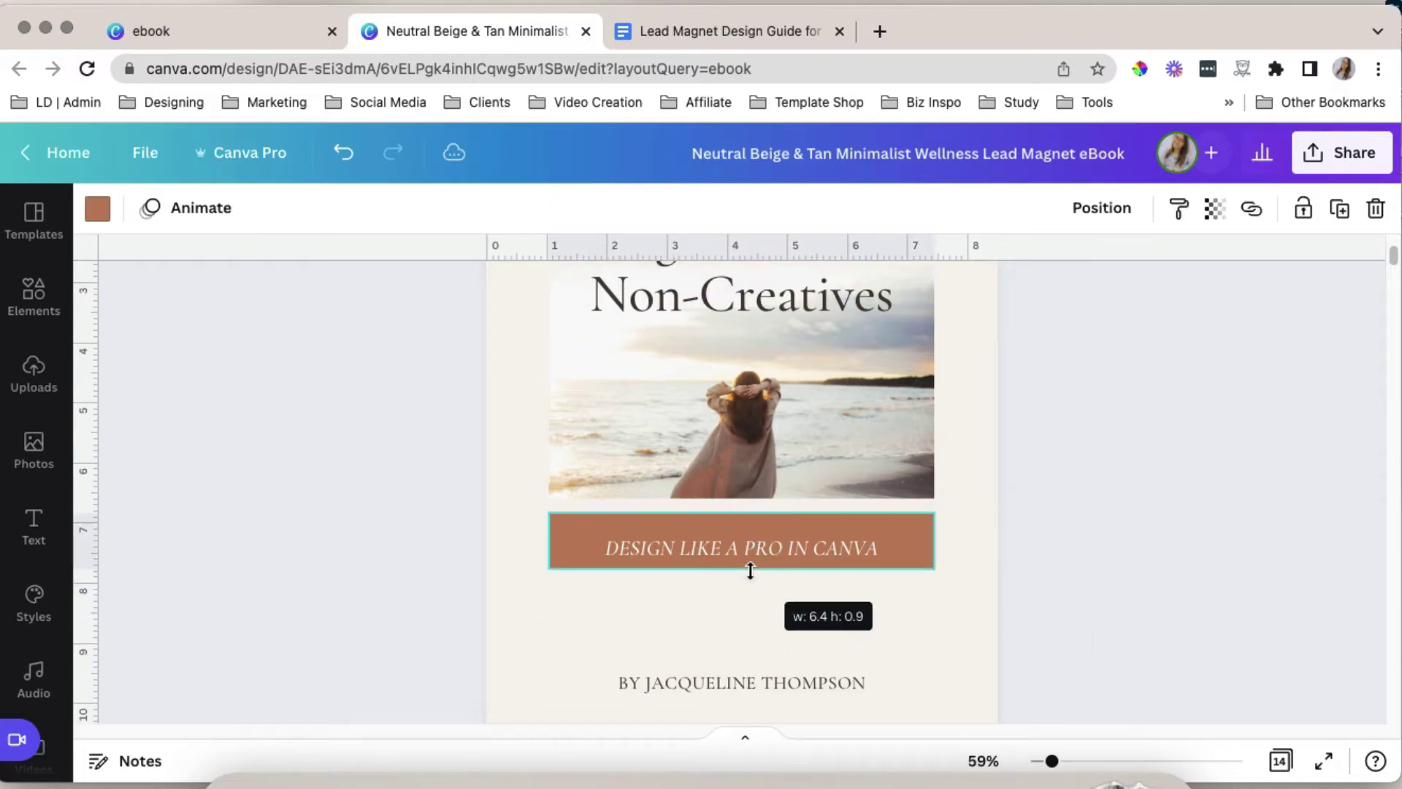
pyautogui.click(952, 564)
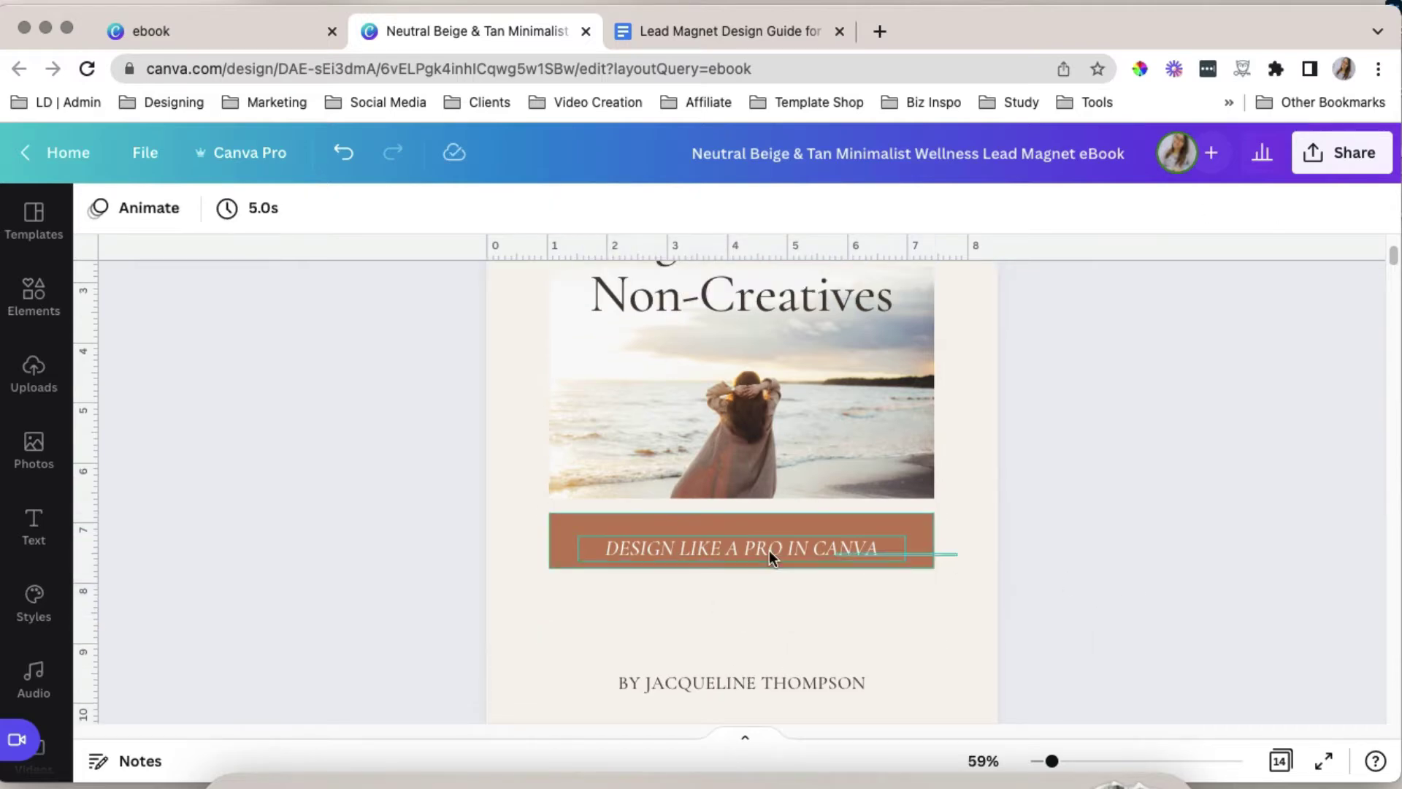
pyautogui.click(743, 550)
pyautogui.click(922, 562)
pyautogui.click(921, 622)
pyautogui.click(742, 544)
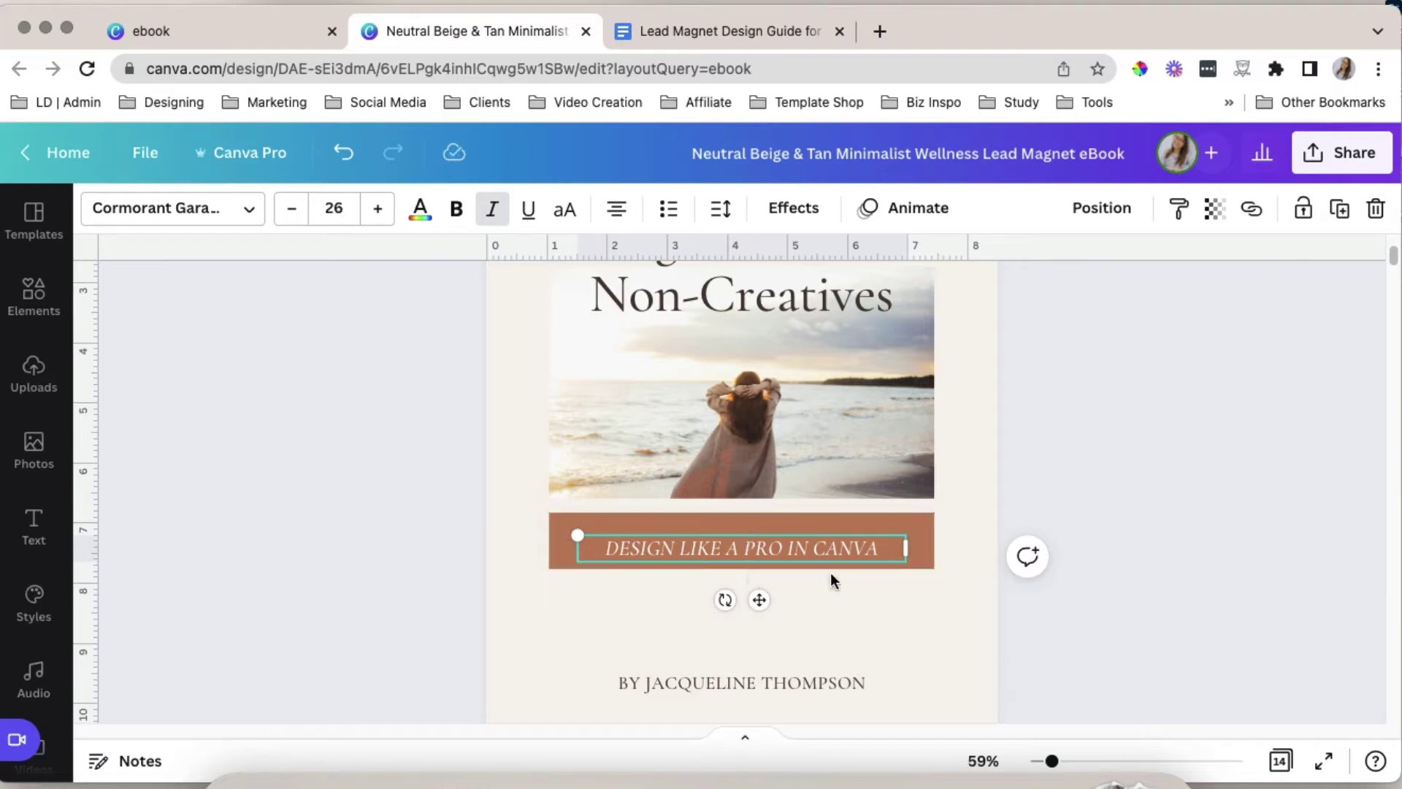
pyautogui.click(921, 597)
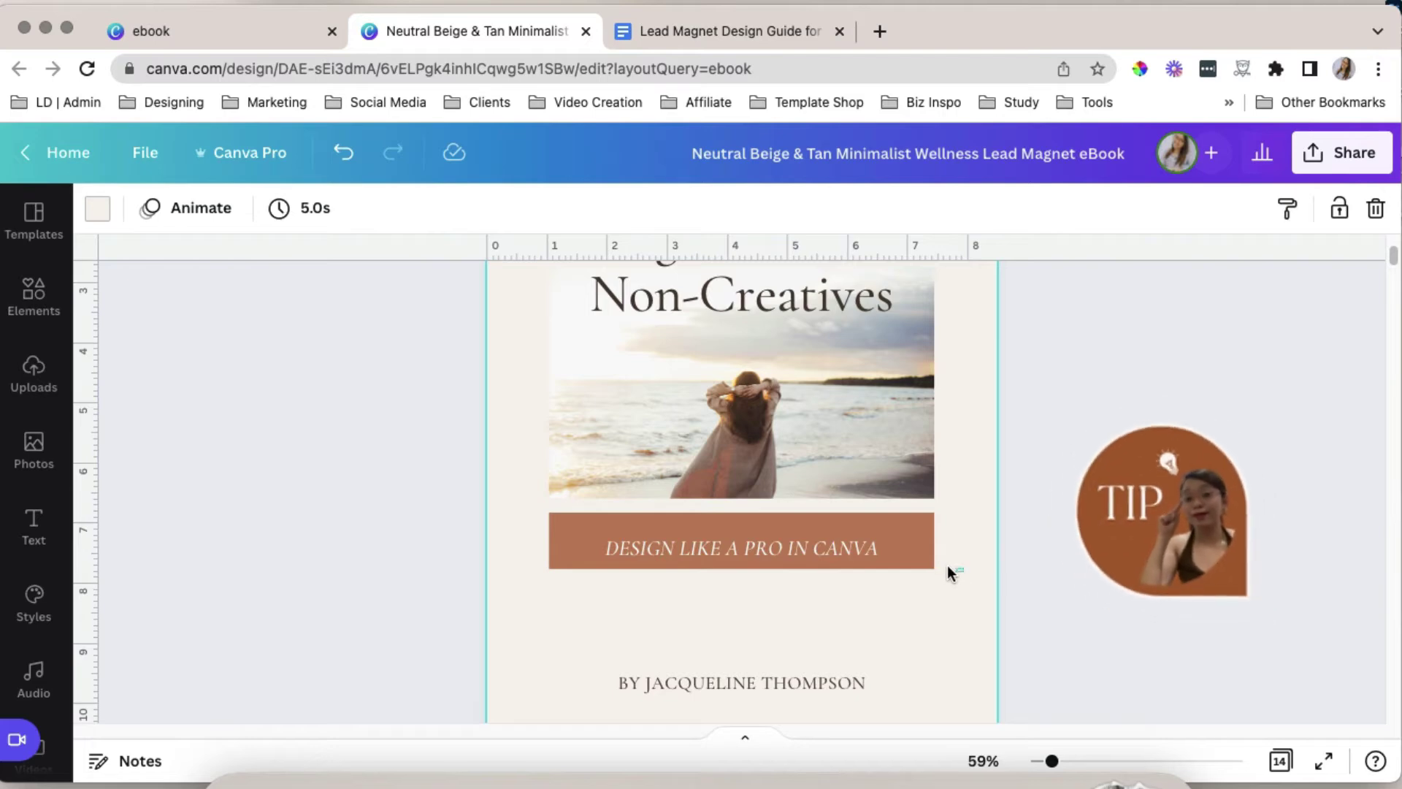
# Centre the DESIGN LIKE A PRO IN CANVA tagline vertically and horizontally on its banner
pyautogui.click(760, 554)
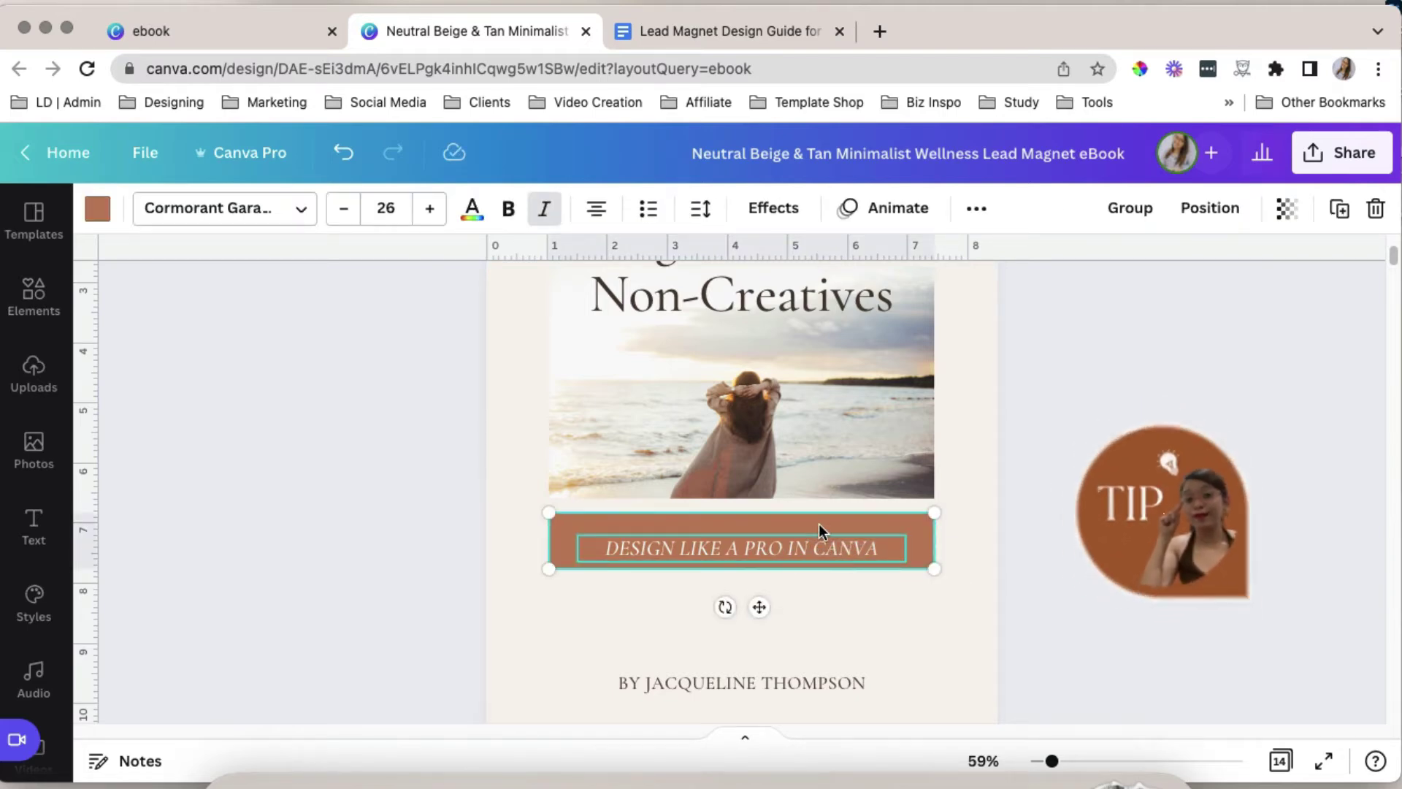
pyautogui.click(1201, 210)
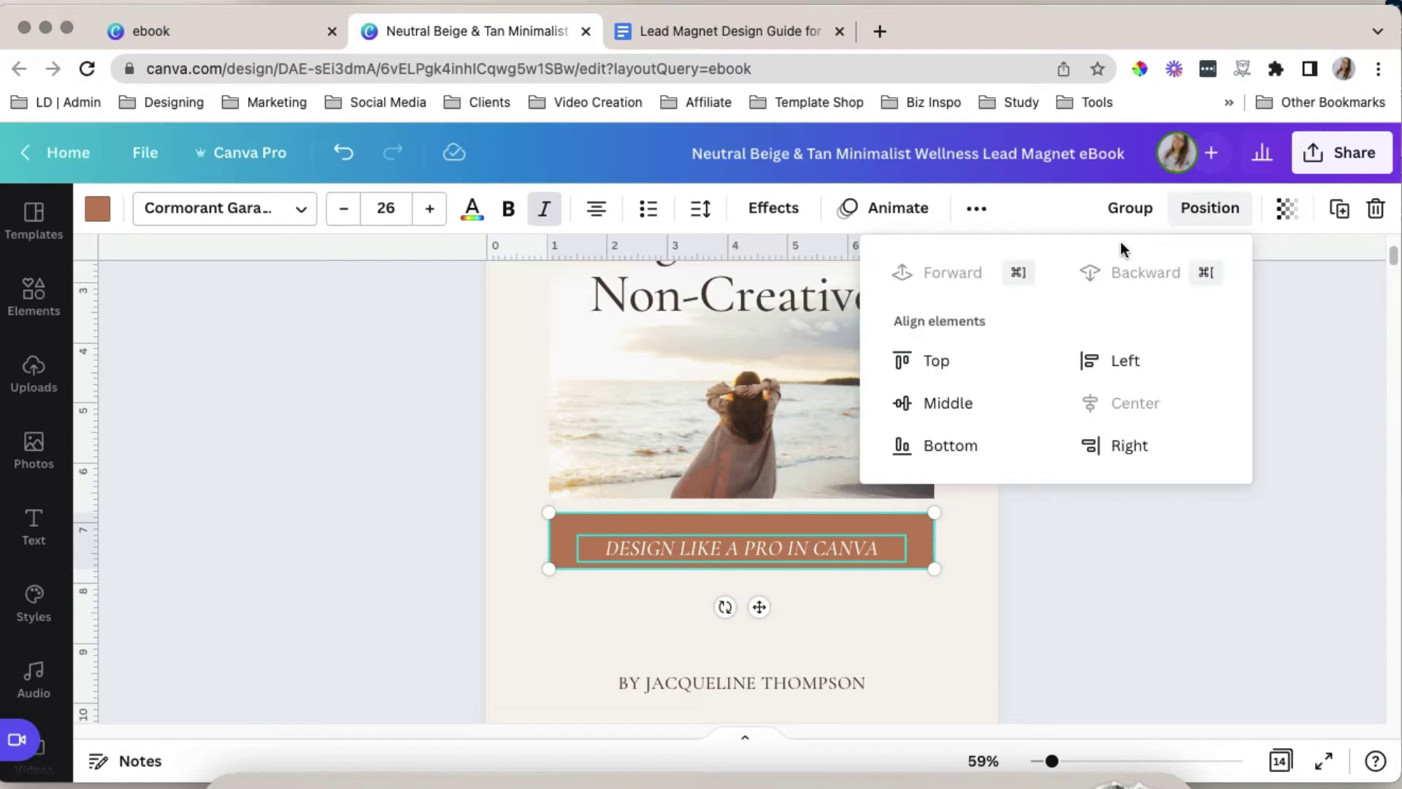
pyautogui.click(961, 406)
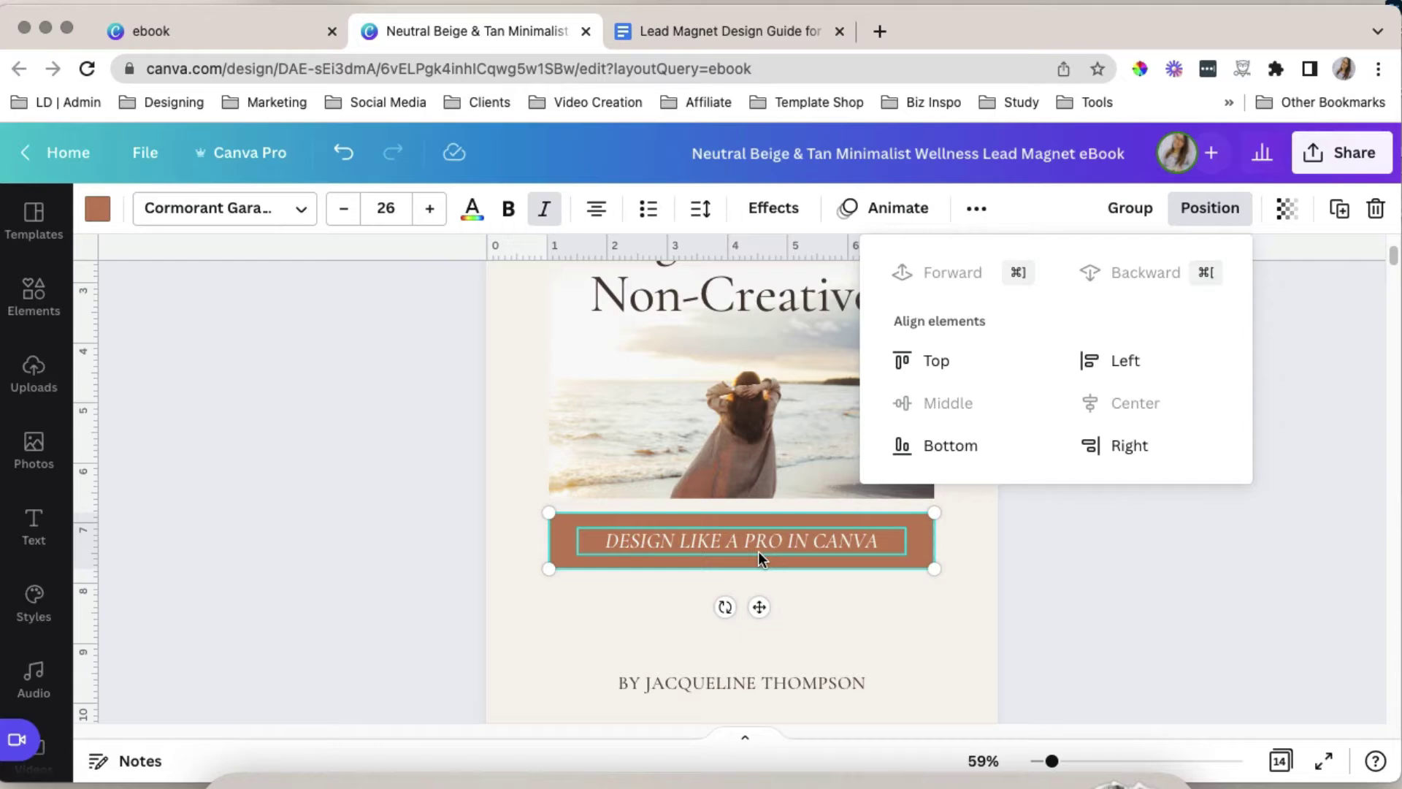
pyautogui.click(888, 545)
pyautogui.moveTo(730, 553); pyautogui.dragTo(669, 548)
pyautogui.moveTo(1023, 562); pyautogui.dragTo(809, 547)
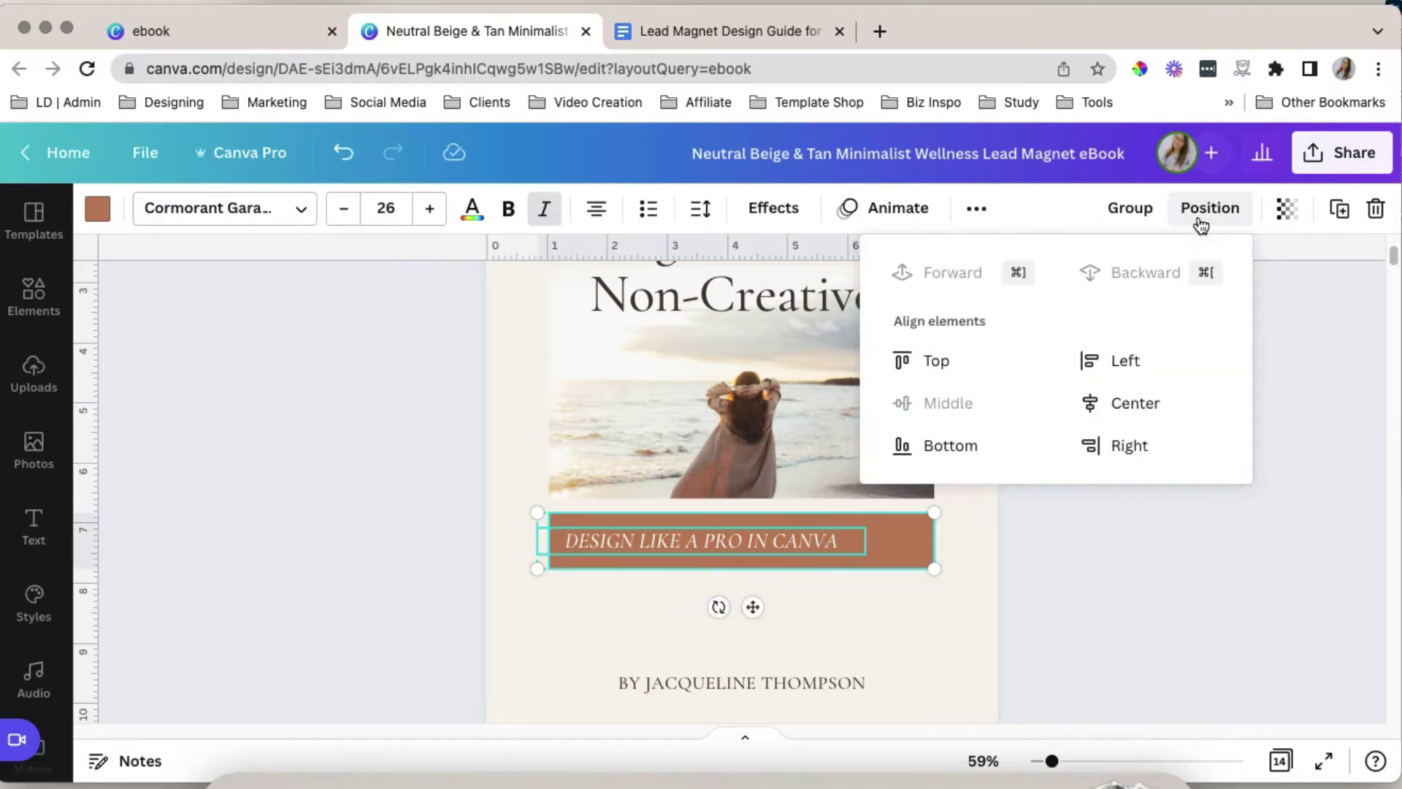
pyautogui.click(1177, 411)
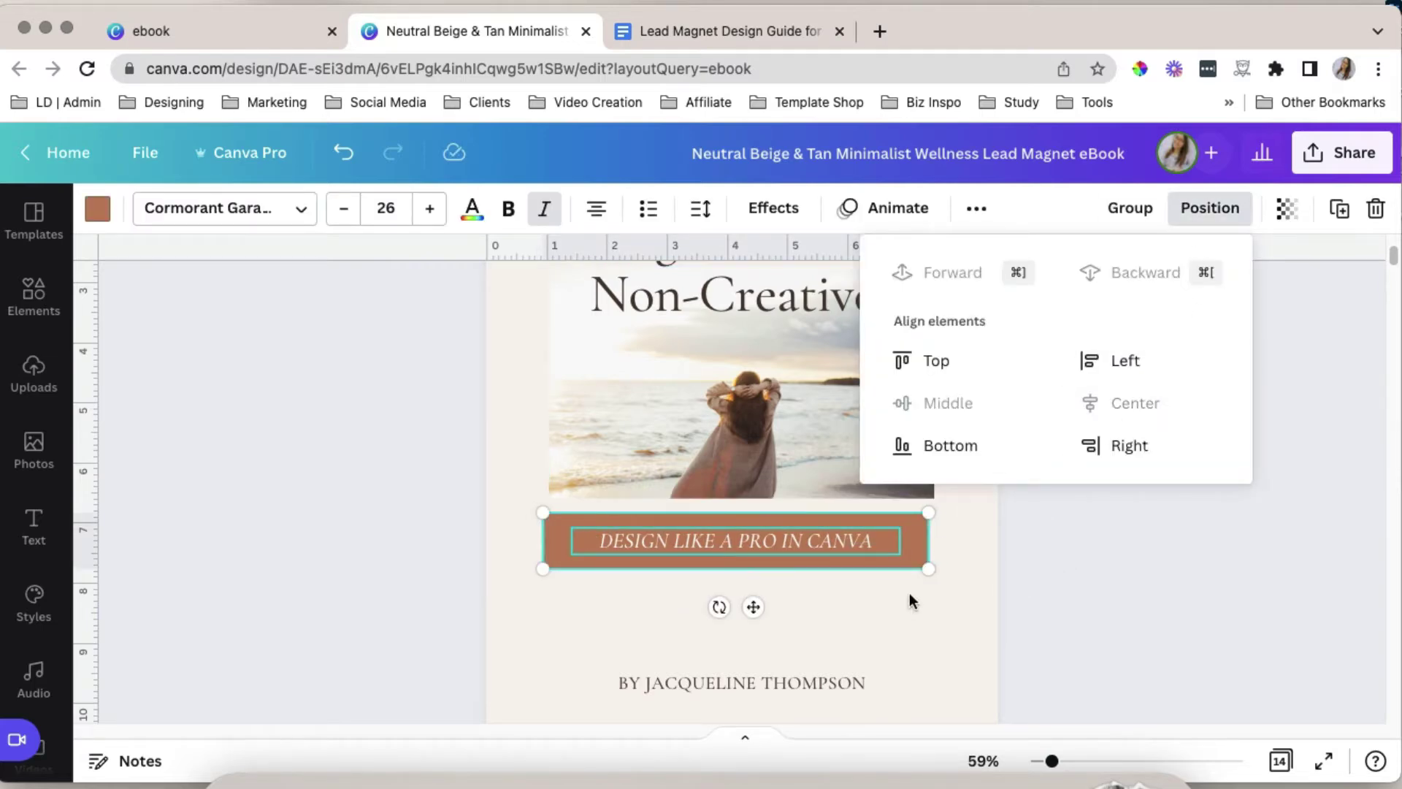
# Change the byline's author name to 'LOU DES' and move the banner lower
pyautogui.scroll(-2, 909, 593)
pyautogui.doubleClick(839, 595)
pyautogui.moveTo(646, 595); pyautogui.dragTo(886, 598)
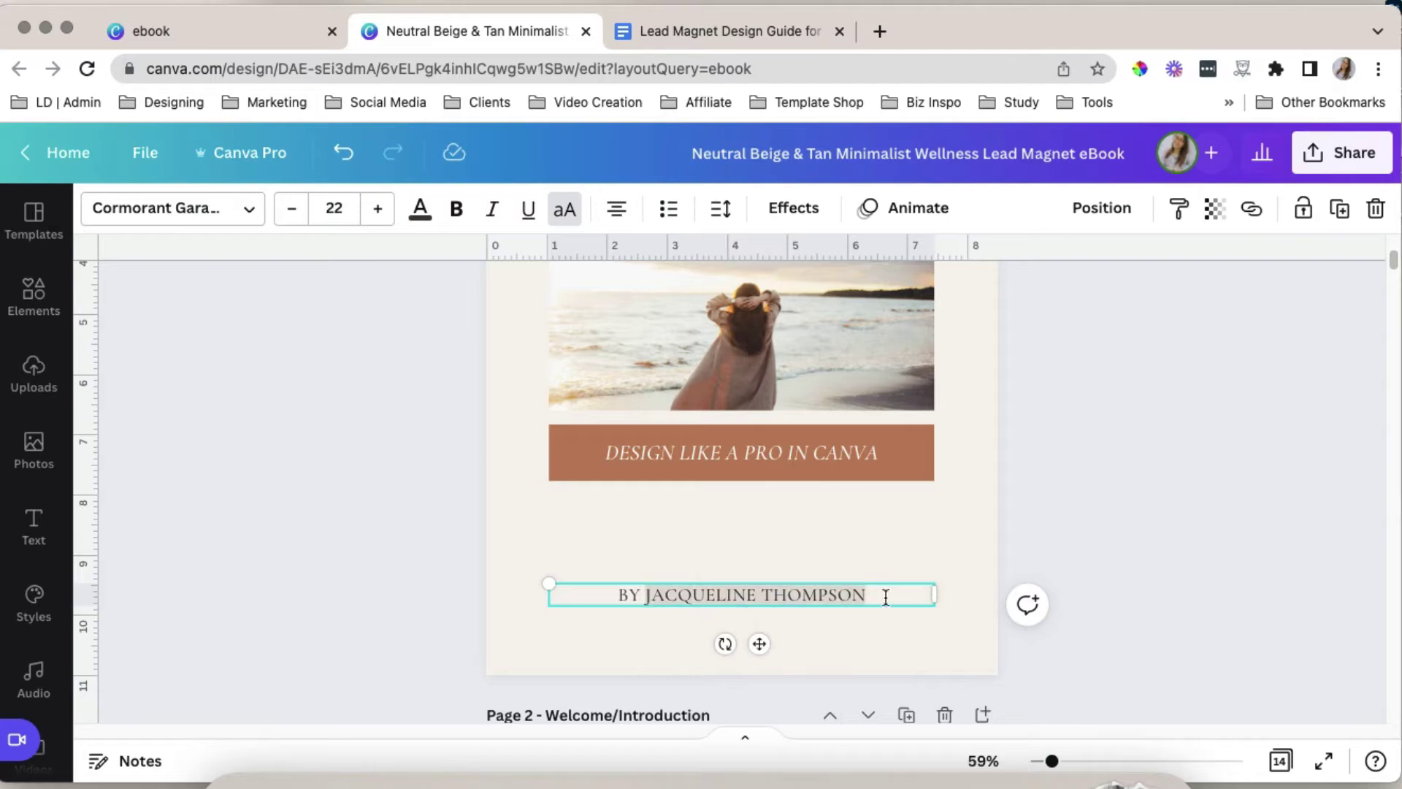
pyautogui.write('LOU DESIGNS')
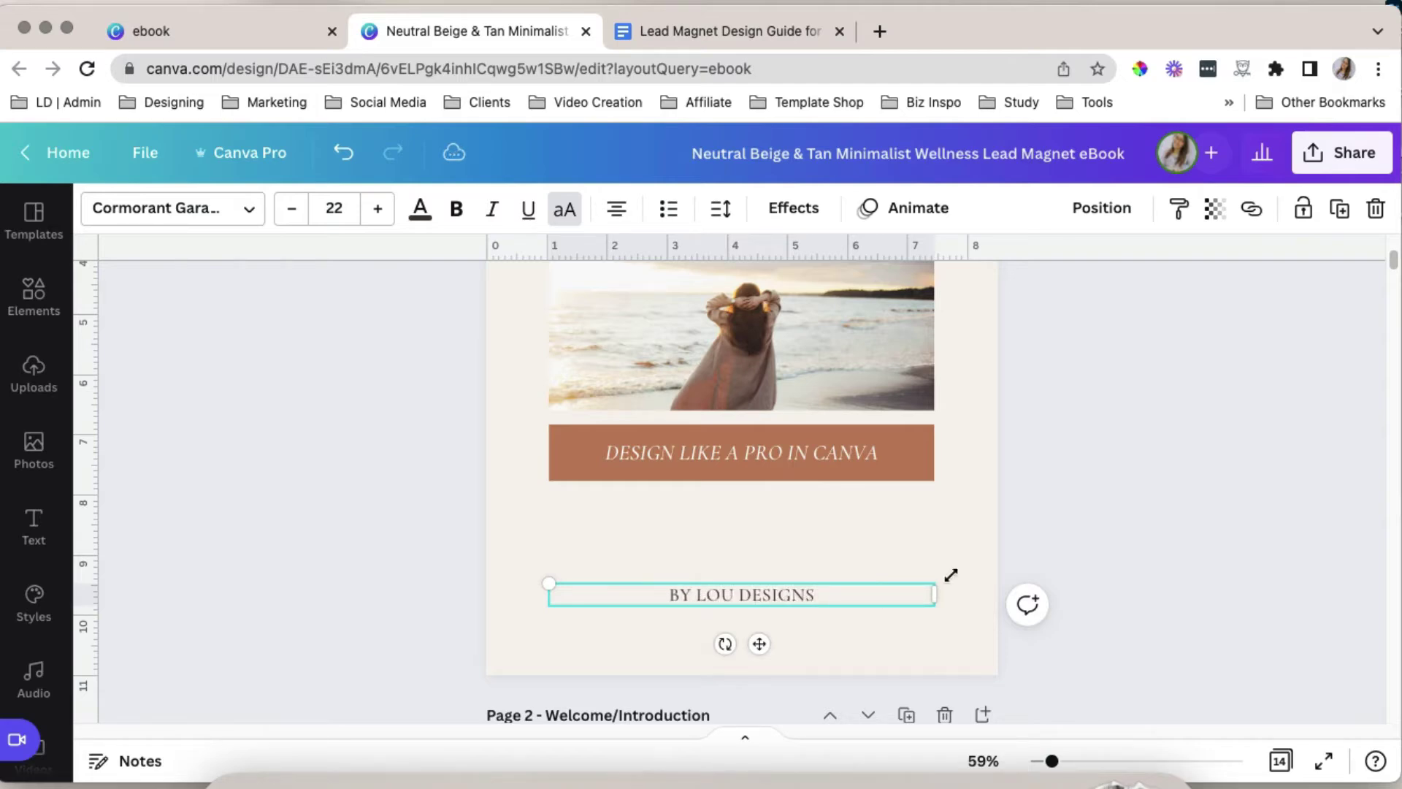
pyautogui.click(1159, 567)
pyautogui.scroll(-3, 1159, 567)
pyautogui.moveTo(907, 604); pyautogui.dragTo(752, 613)
# Stretch the beach photo taller and shift all cover elements down to recentre them
pyautogui.click(738, 485)
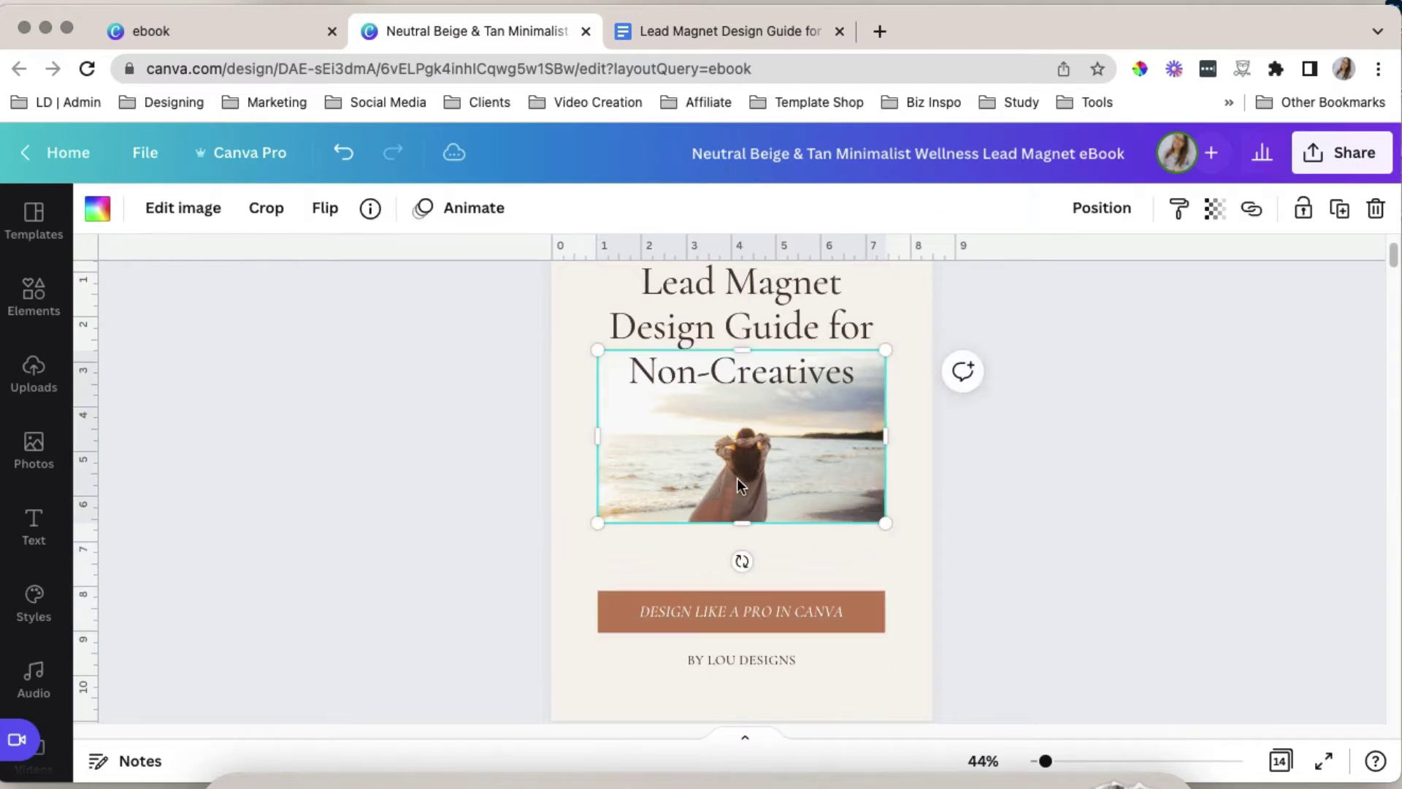
pyautogui.moveTo(742, 523); pyautogui.dragTo(740, 577)
pyautogui.scroll(2, 610, 435)
pyautogui.hotkey('ctrl', 'a')
pyautogui.scroll(-3, 753, 530)
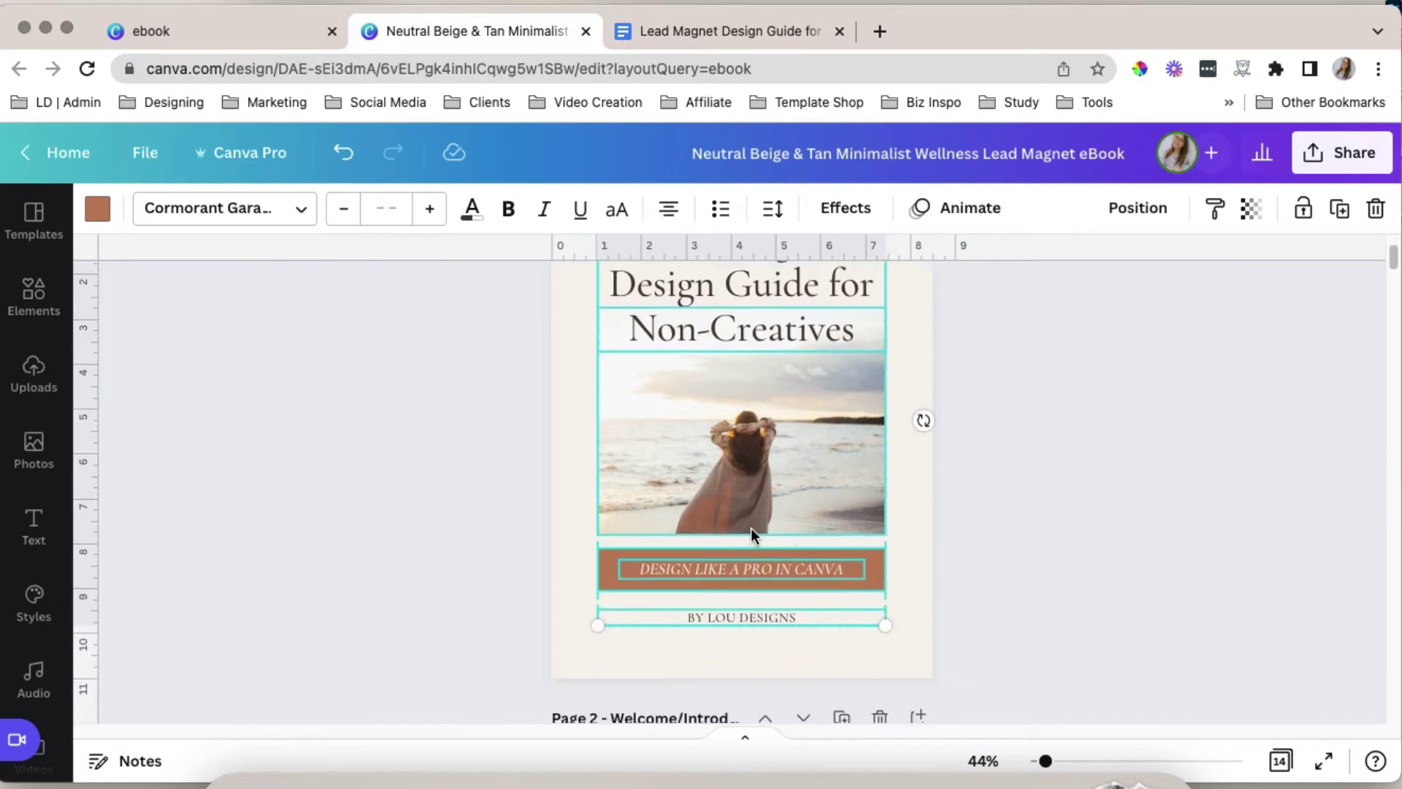
pyautogui.scroll(1, 942, 611)
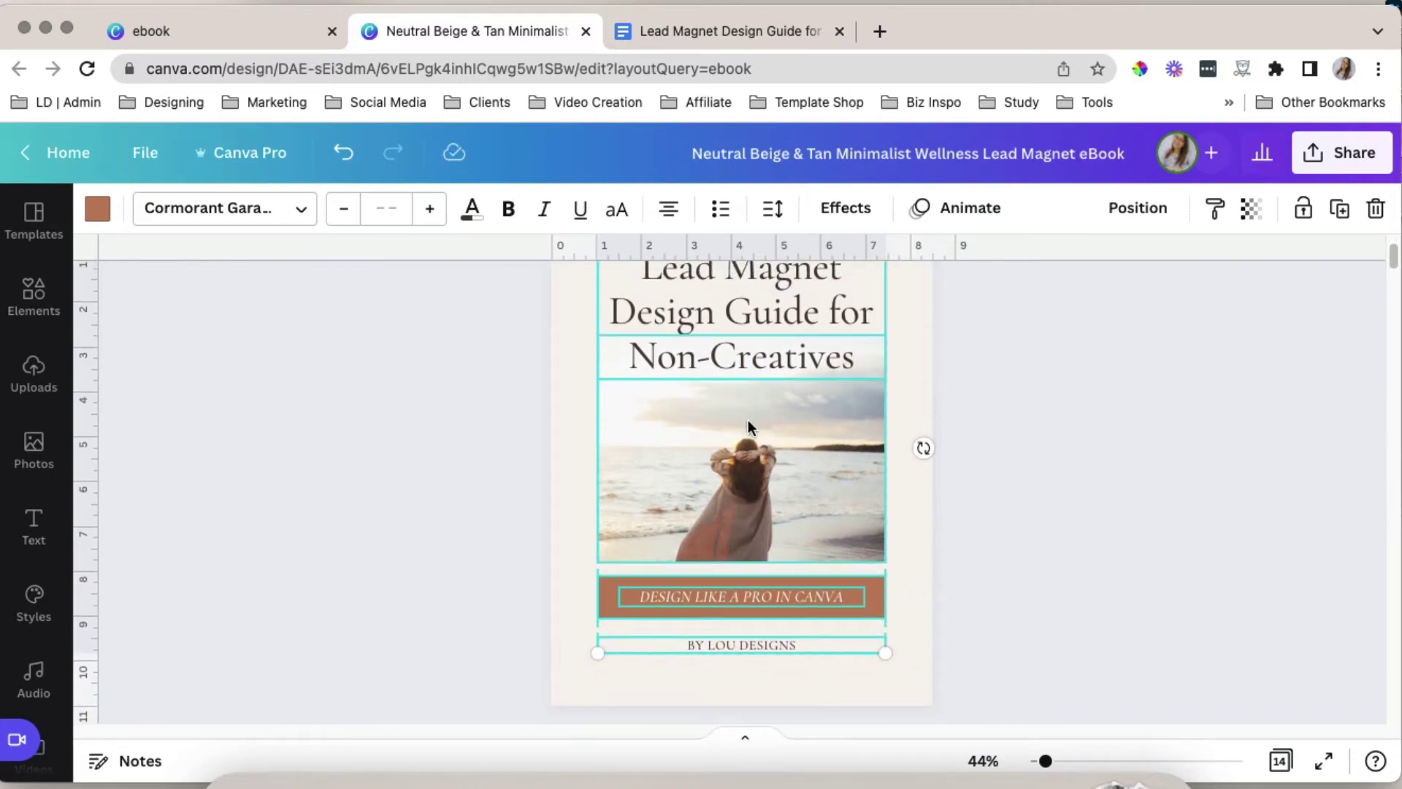
pyautogui.moveTo(748, 434); pyautogui.dragTo(750, 442)
pyautogui.click(943, 552)
pyautogui.scroll(-1, 1098, 670)
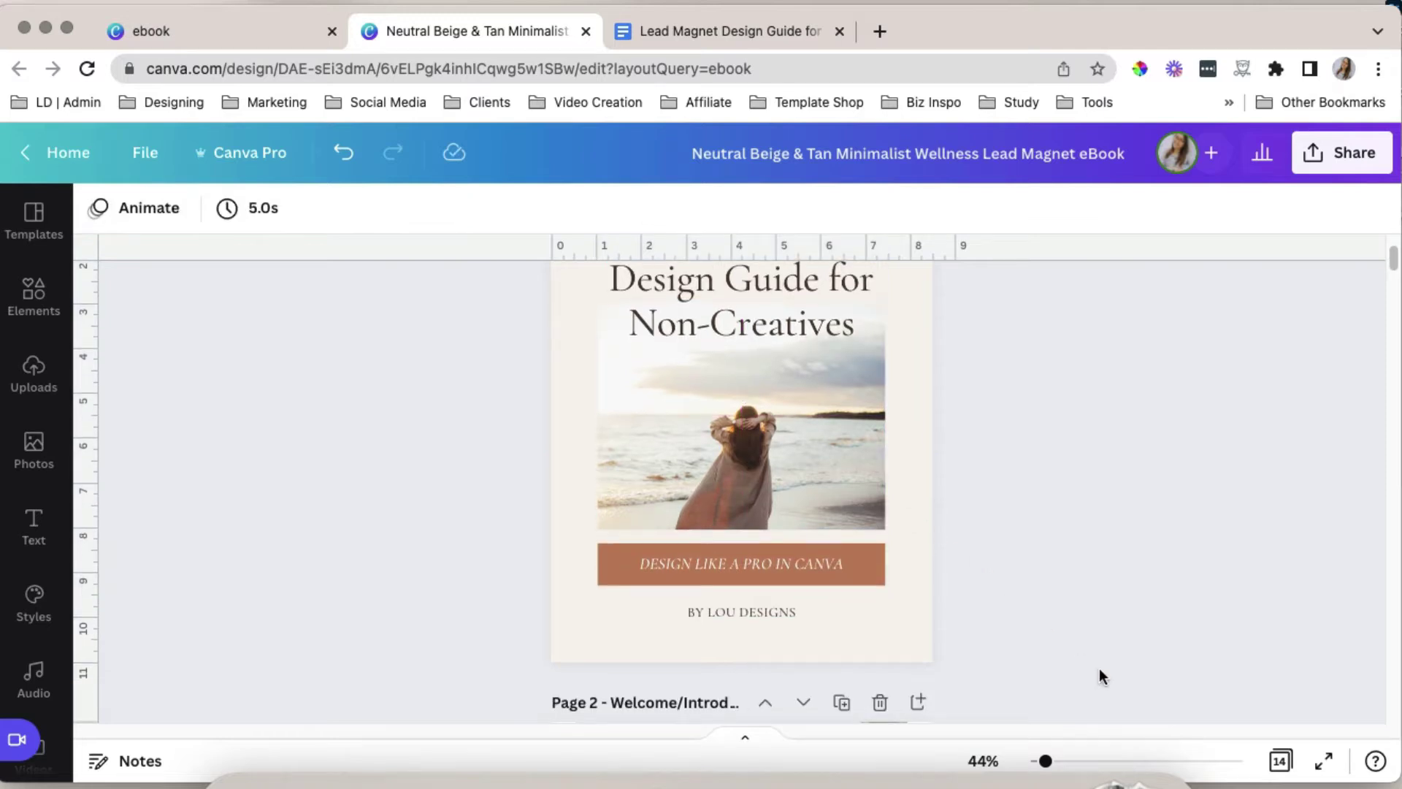
pyautogui.scroll(1, 961, 657)
pyautogui.scroll(1, 949, 649)
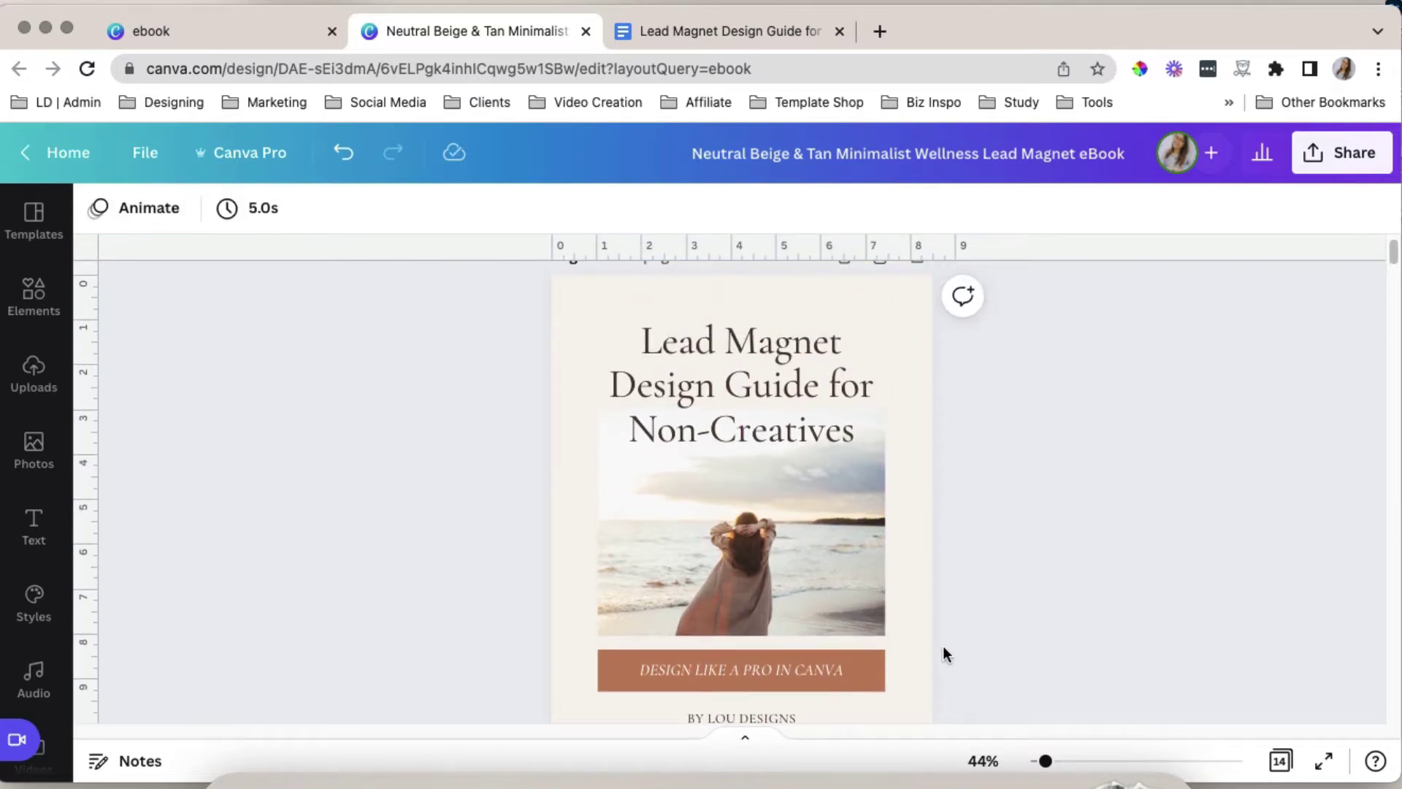
# Select the beach photo at the top of the Introduction page
pyautogui.scroll(-1, 943, 645)
pyautogui.click(817, 528)
pyautogui.click(1051, 574)
pyautogui.scroll(2, 1053, 574)
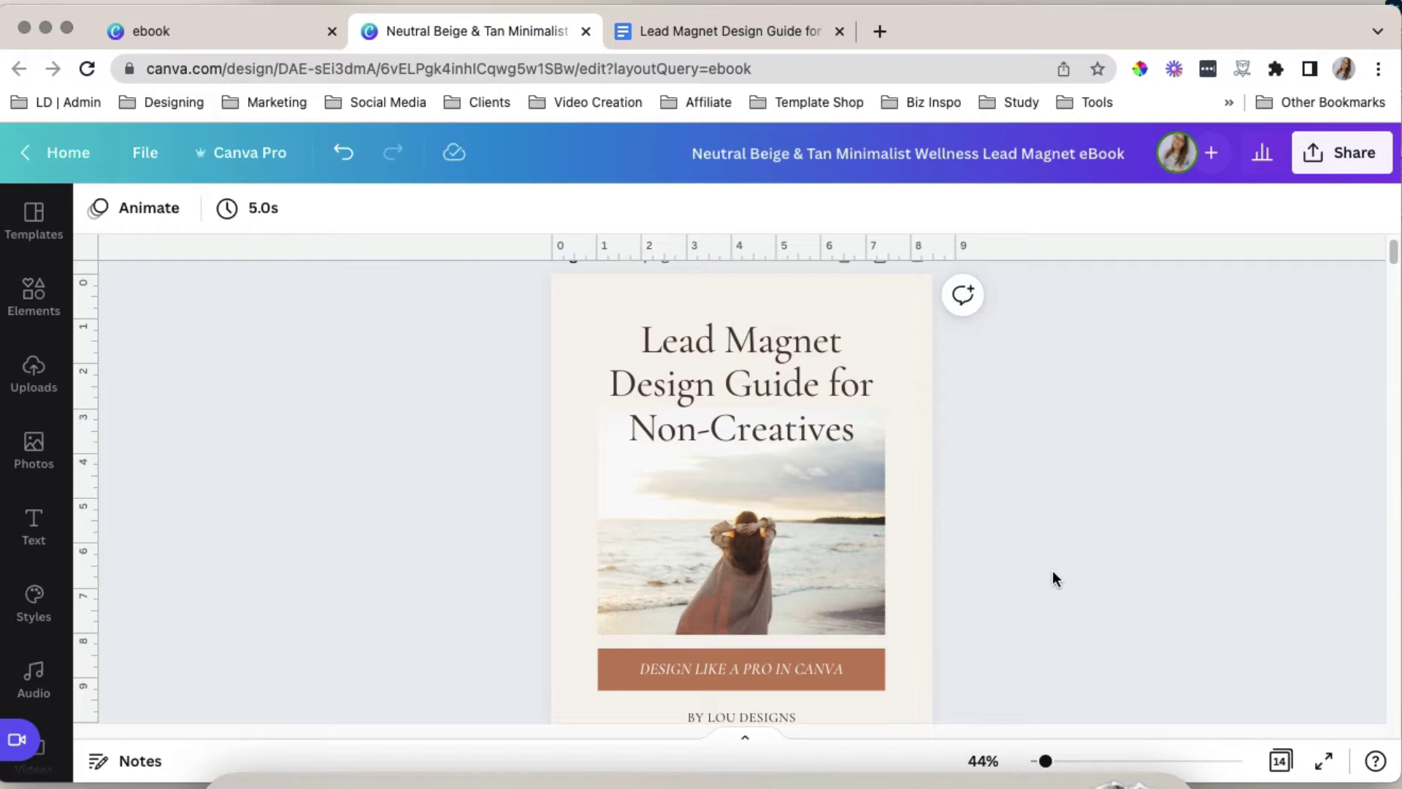
pyautogui.scroll(-20, 1053, 571)
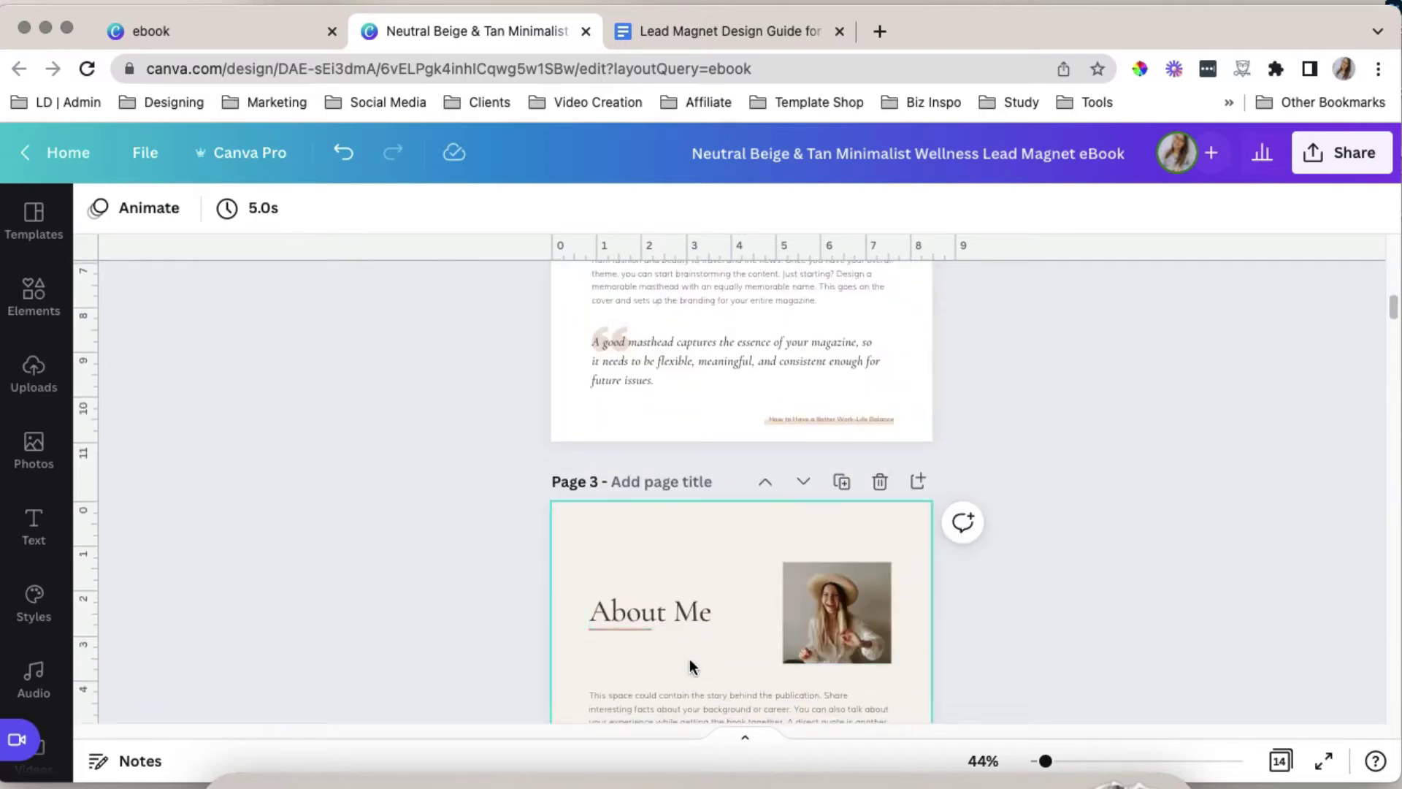
pyautogui.scroll(-2, 690, 659)
pyautogui.scroll(-1, 690, 657)
pyautogui.scroll(8, 690, 651)
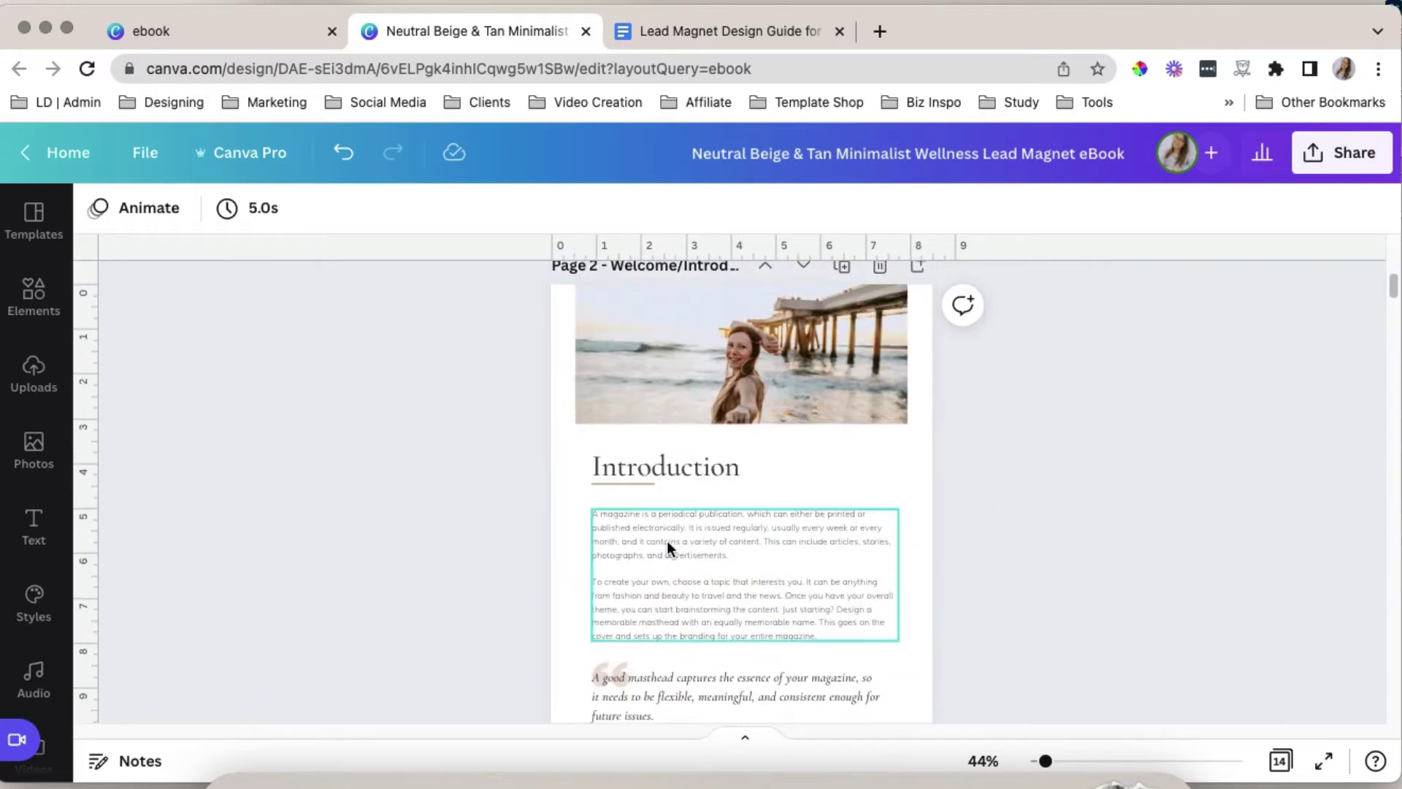
pyautogui.click(695, 356)
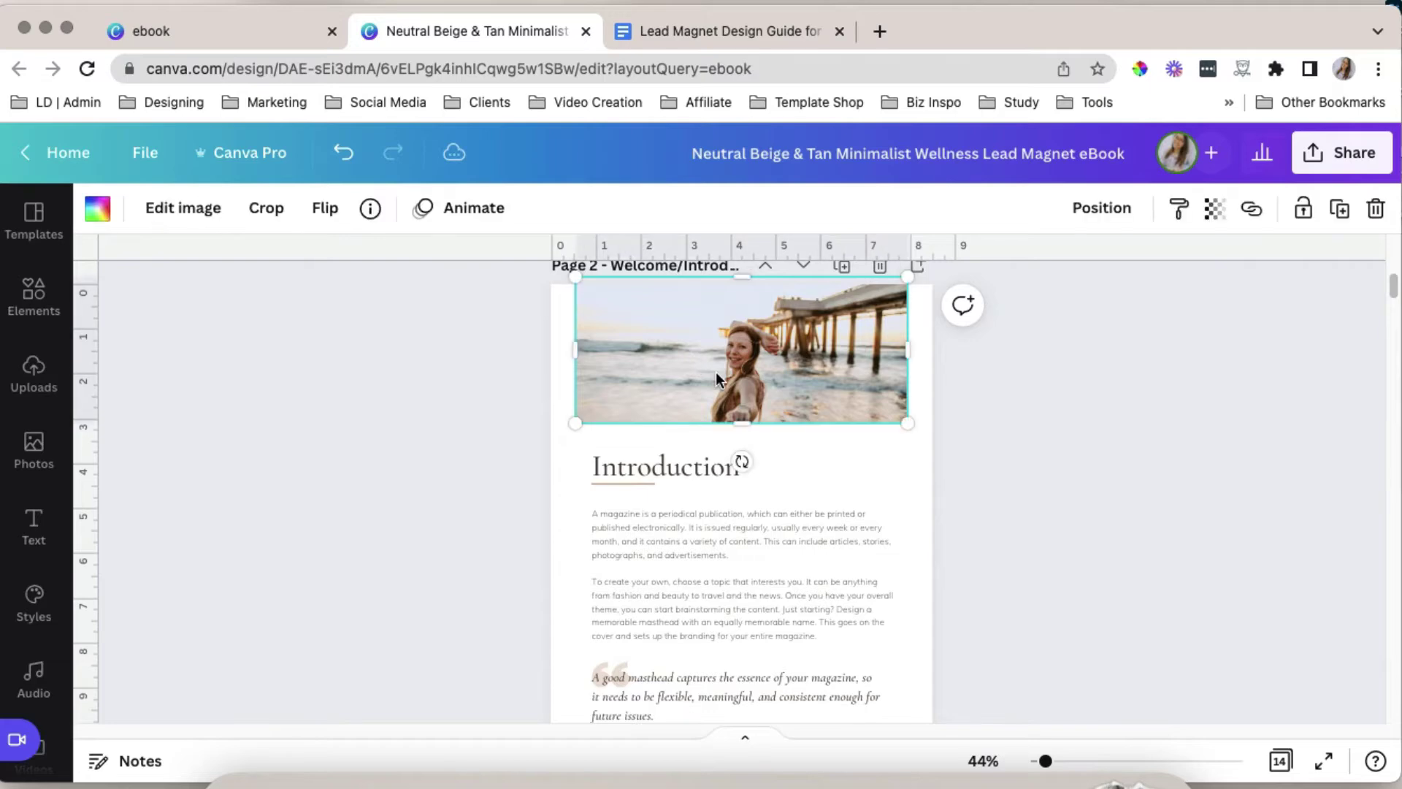
# Replace it with the uploaded woman-at-laptop photo and adjust its crop
pyautogui.click(34, 377)
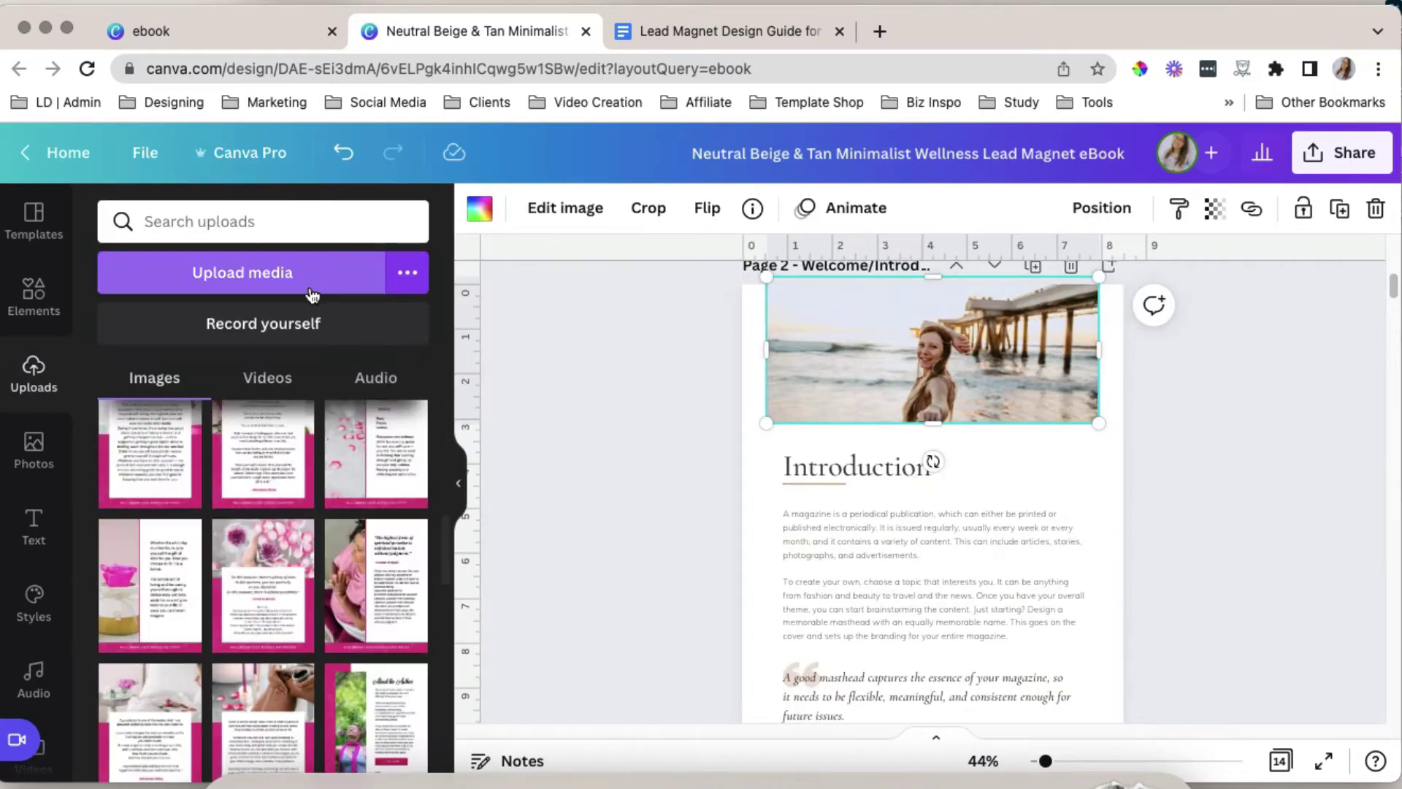
pyautogui.click(287, 285)
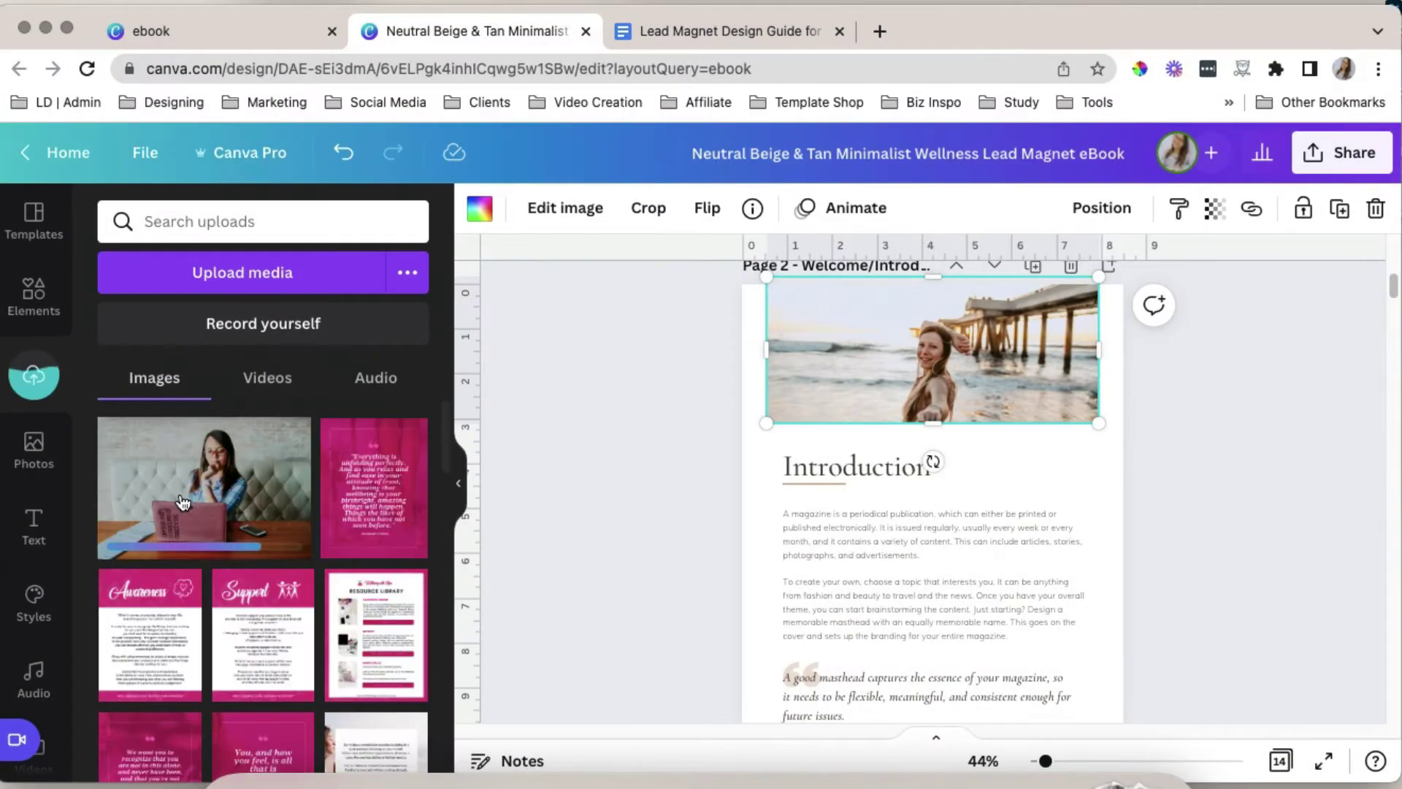
pyautogui.moveTo(183, 503); pyautogui.dragTo(843, 365)
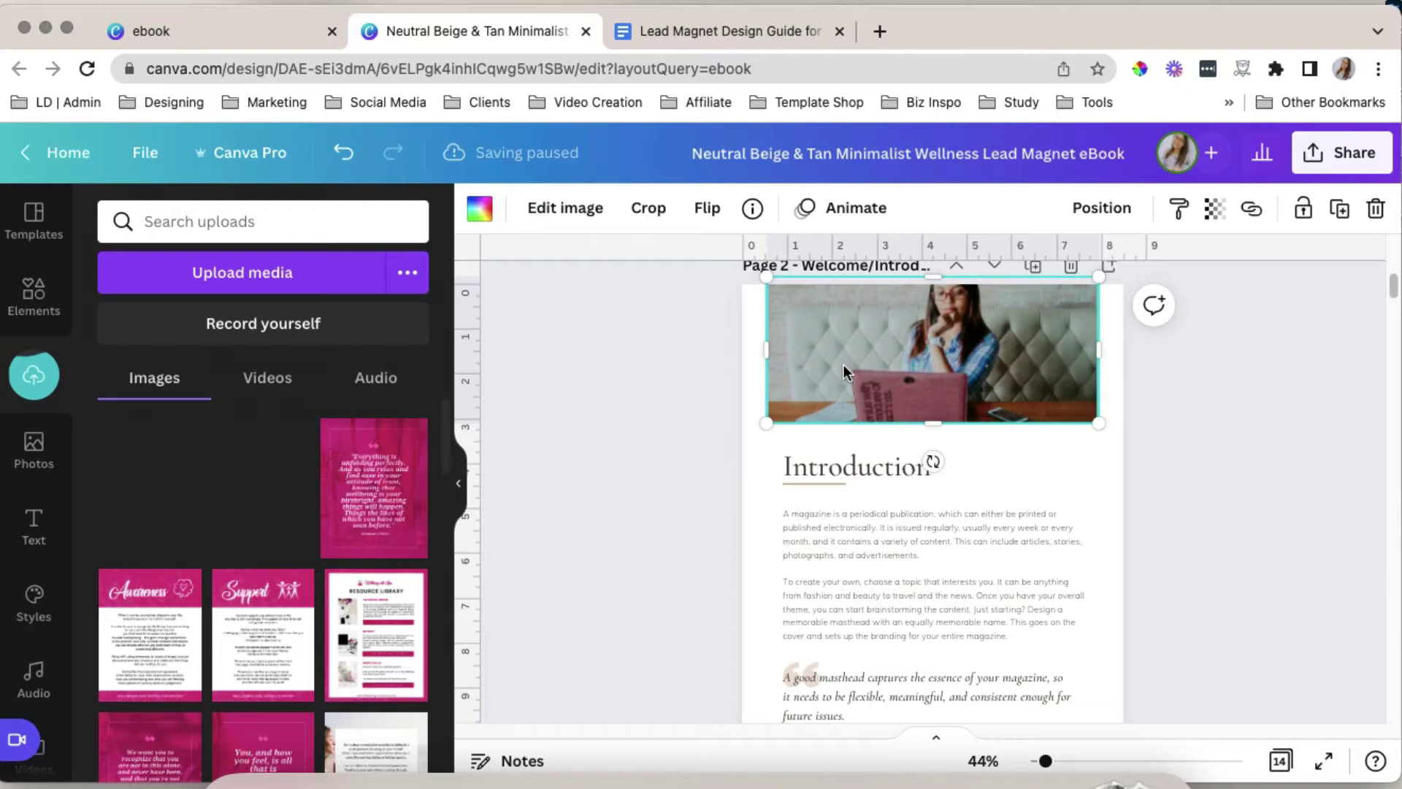
pyautogui.doubleClick(1003, 342)
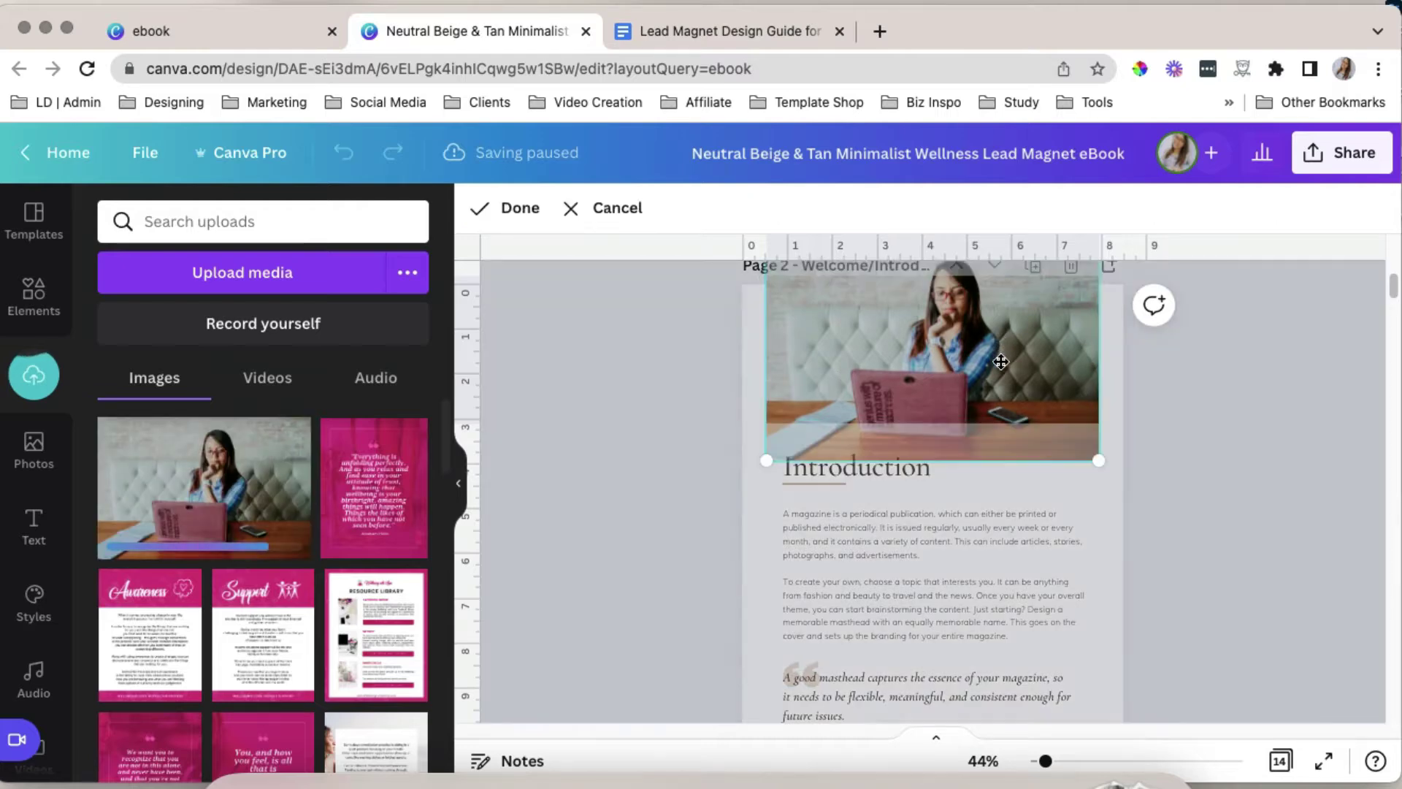
pyautogui.click(1137, 444)
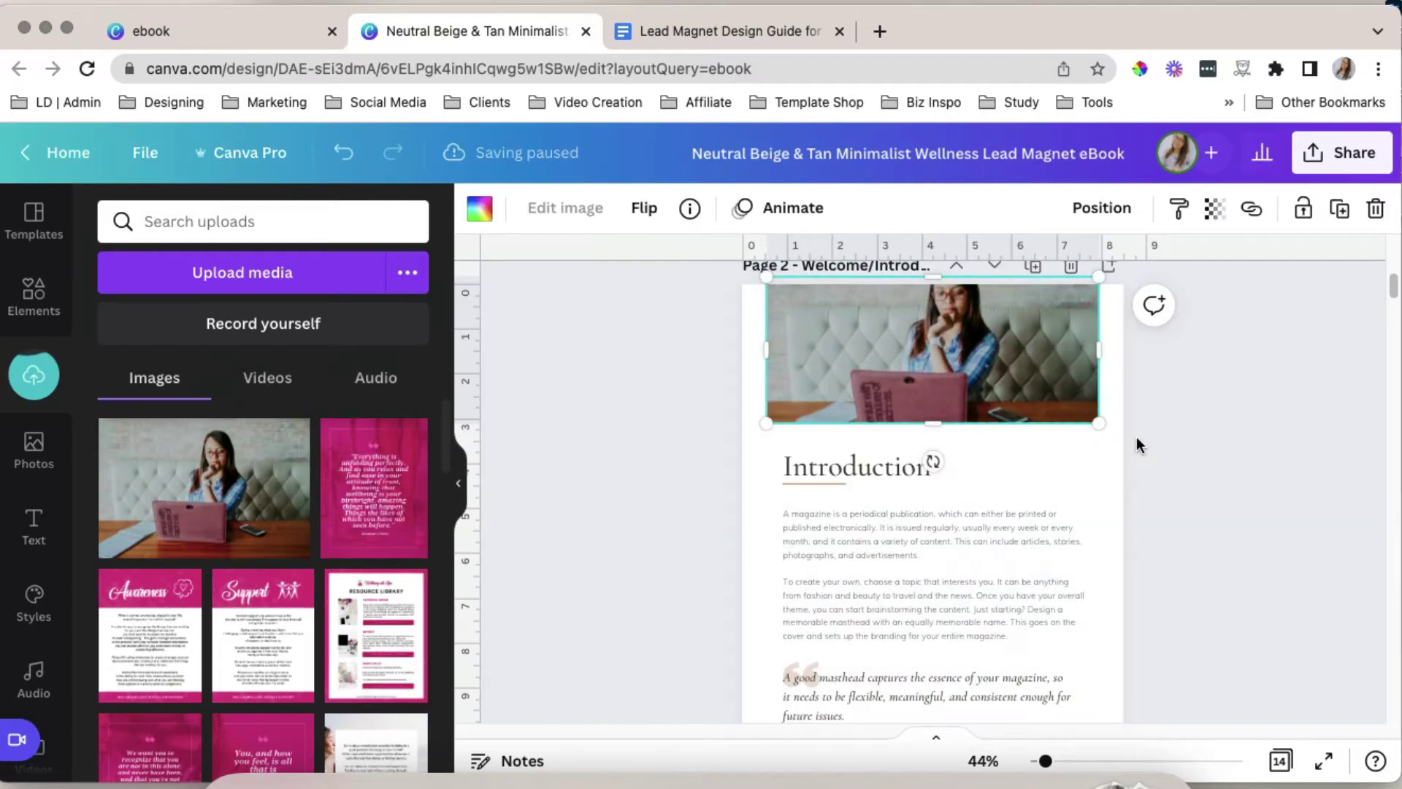
pyautogui.doubleClick(975, 339)
pyautogui.click(1218, 533)
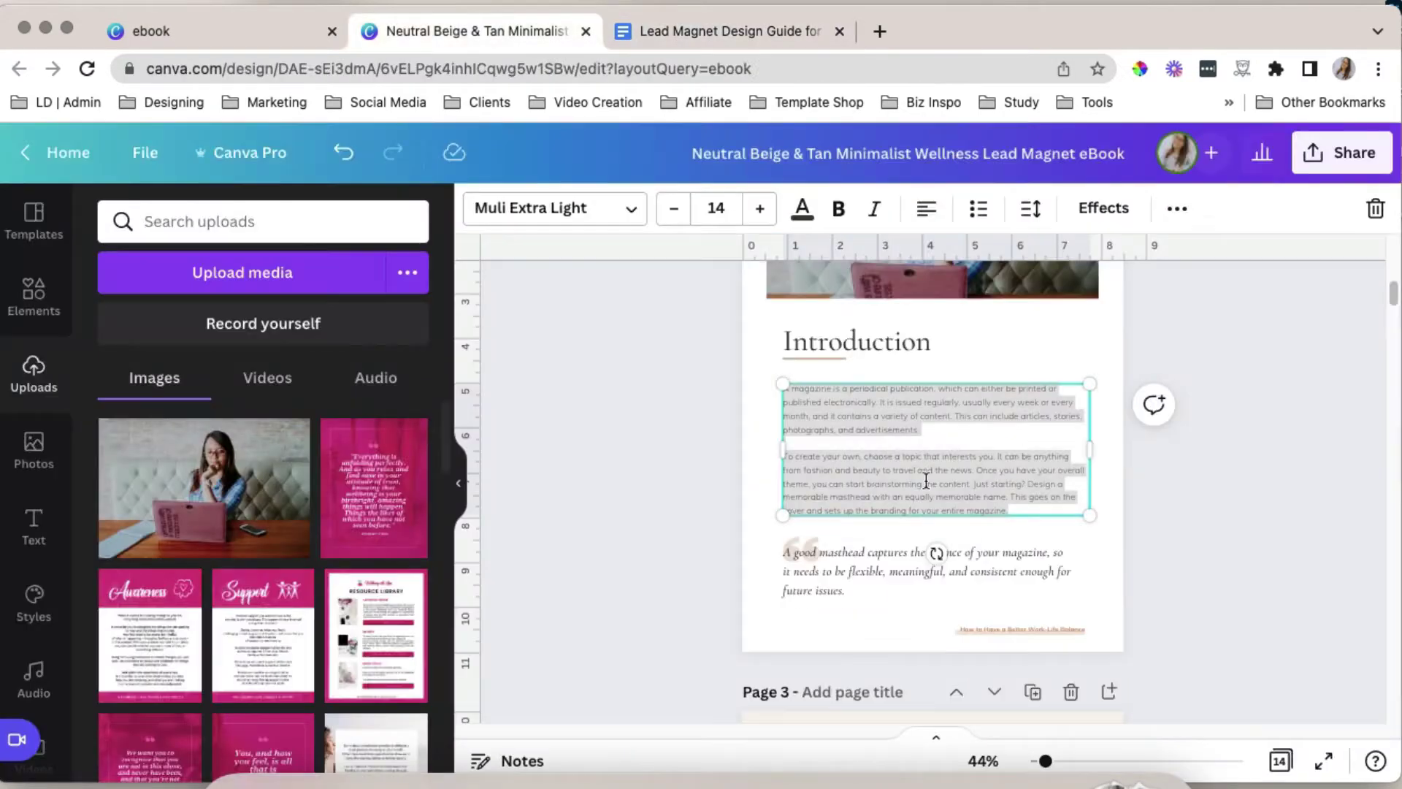
# Paste the guide's Step 1 - Understand the Basics text into the chapter intro body box
pyautogui.hotkey('ctrl', 'v')
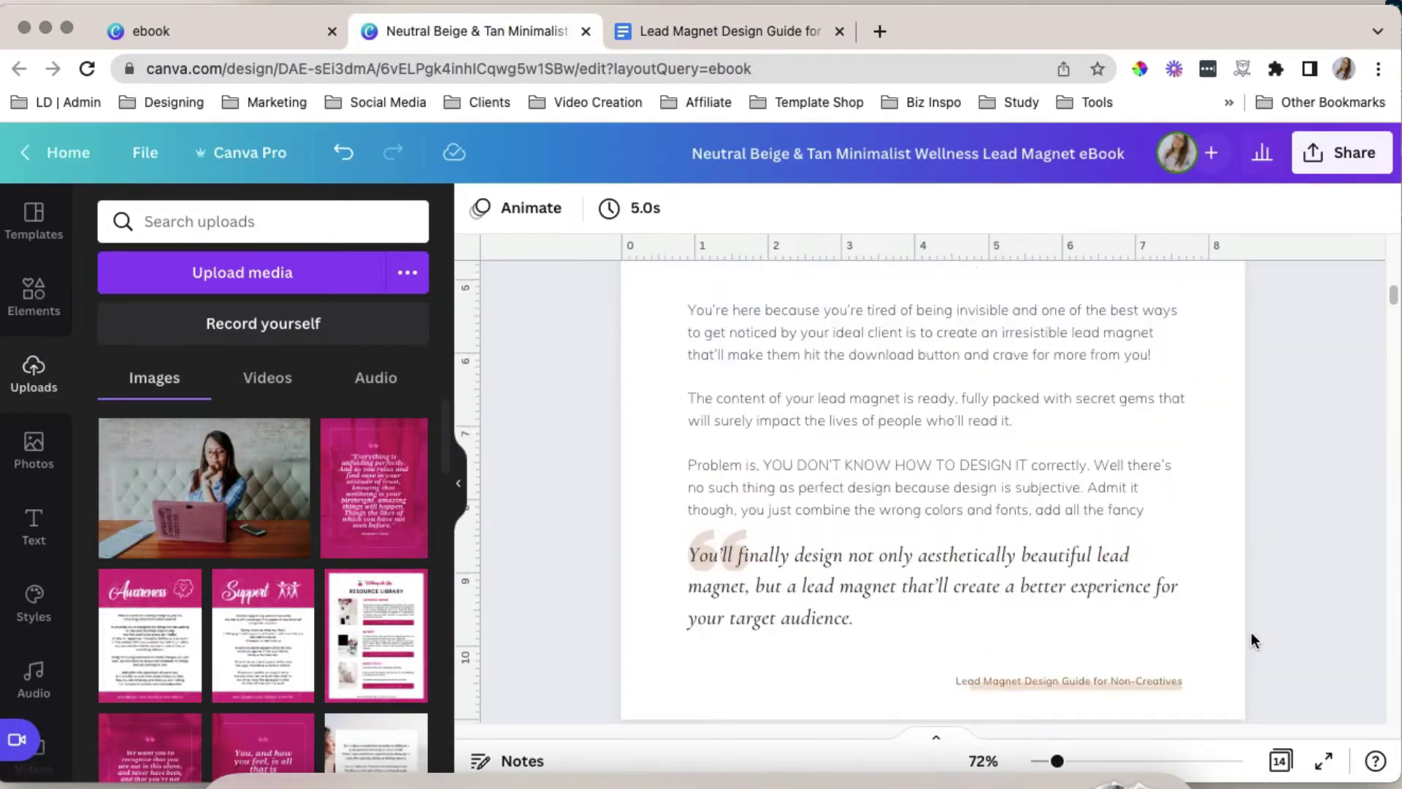
pyautogui.scroll(-5, 1254, 640)
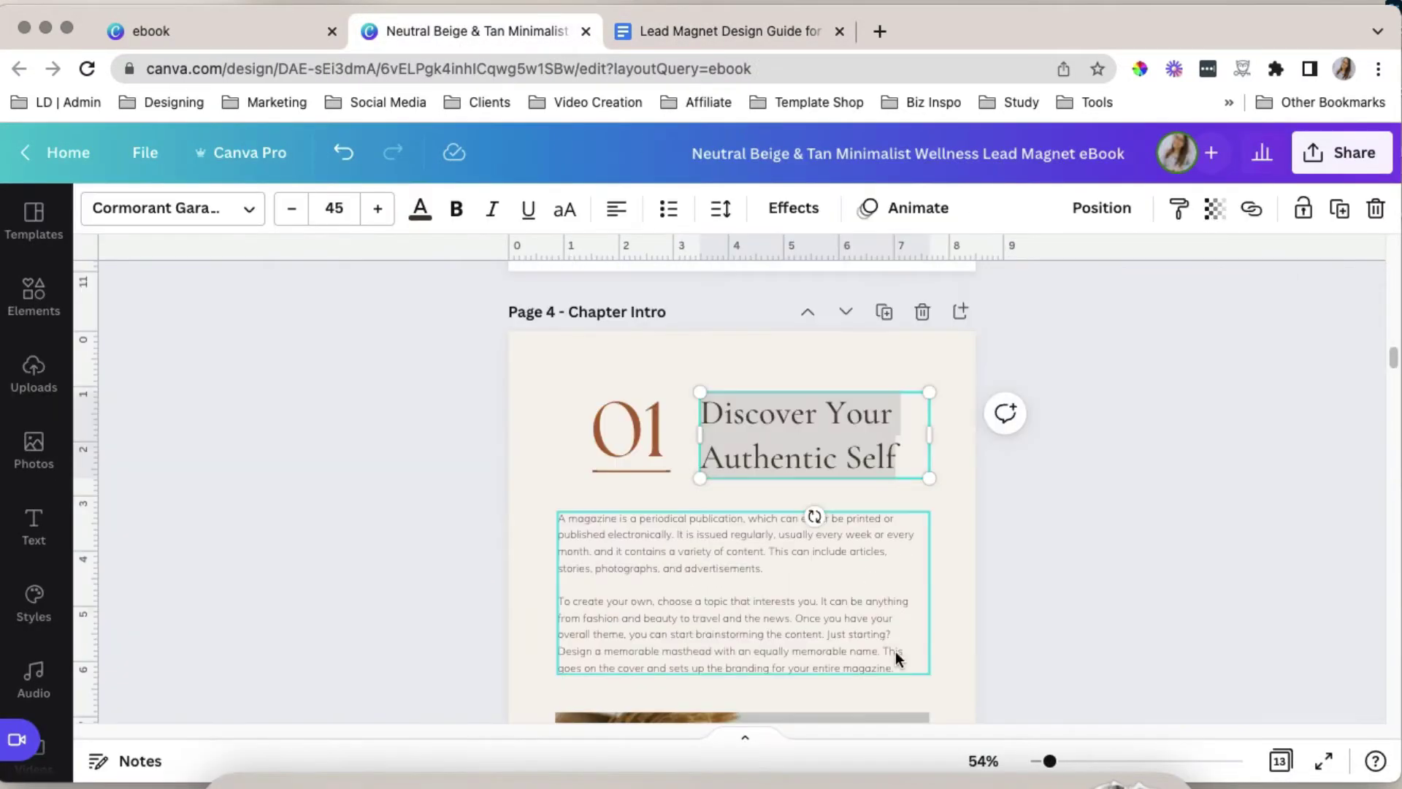
pyautogui.click(730, 31)
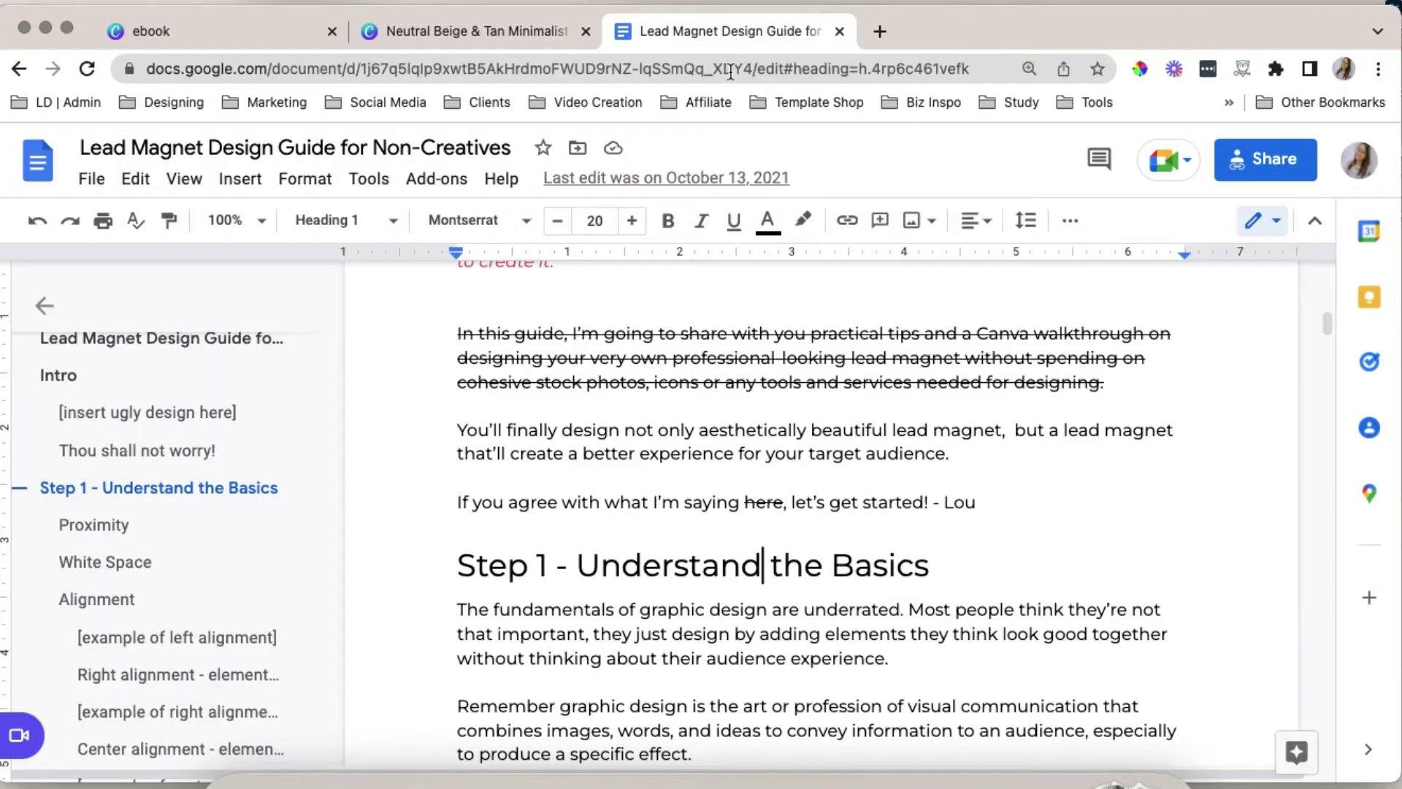
pyautogui.moveTo(802, 658); pyautogui.dragTo(457, 565)
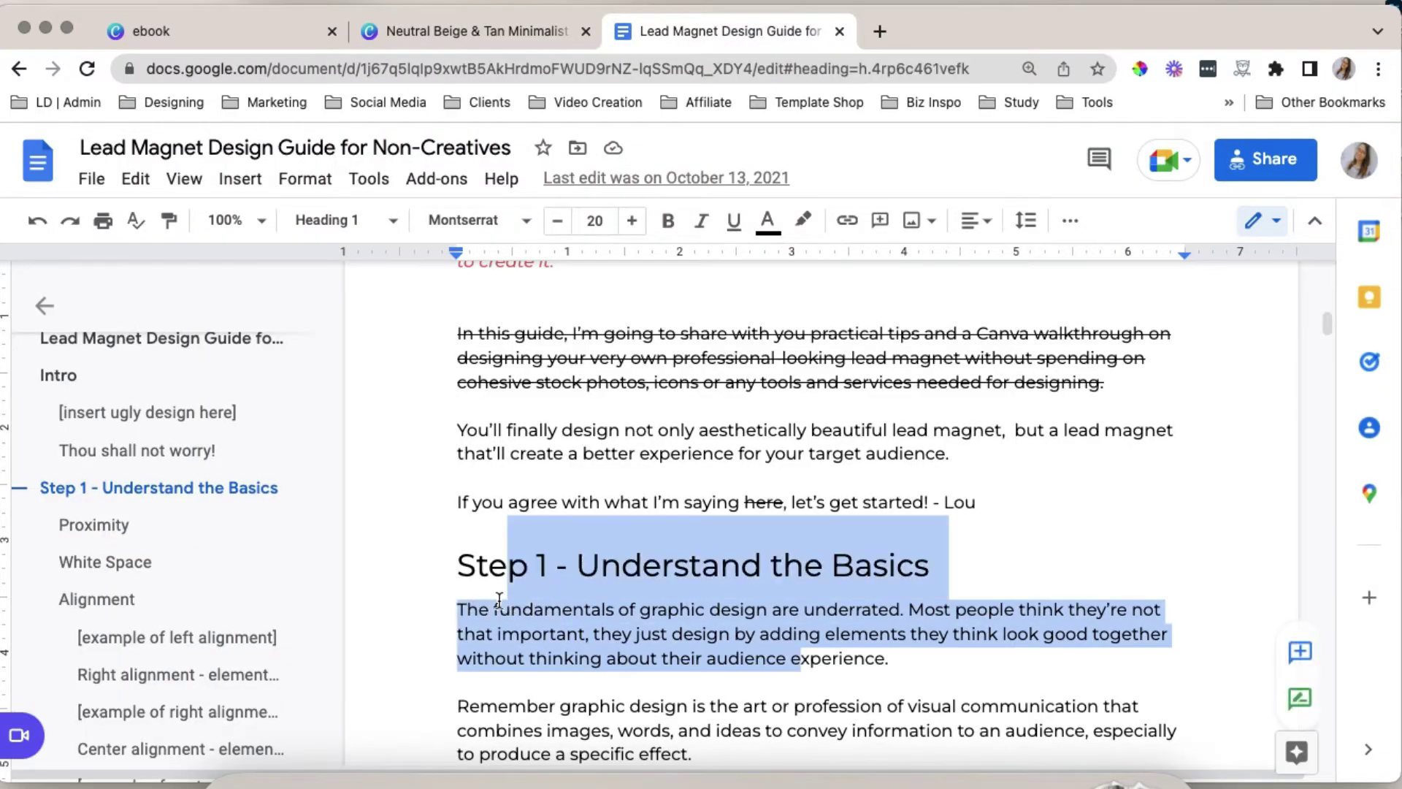
pyautogui.click(433, 31)
pyautogui.click(778, 584)
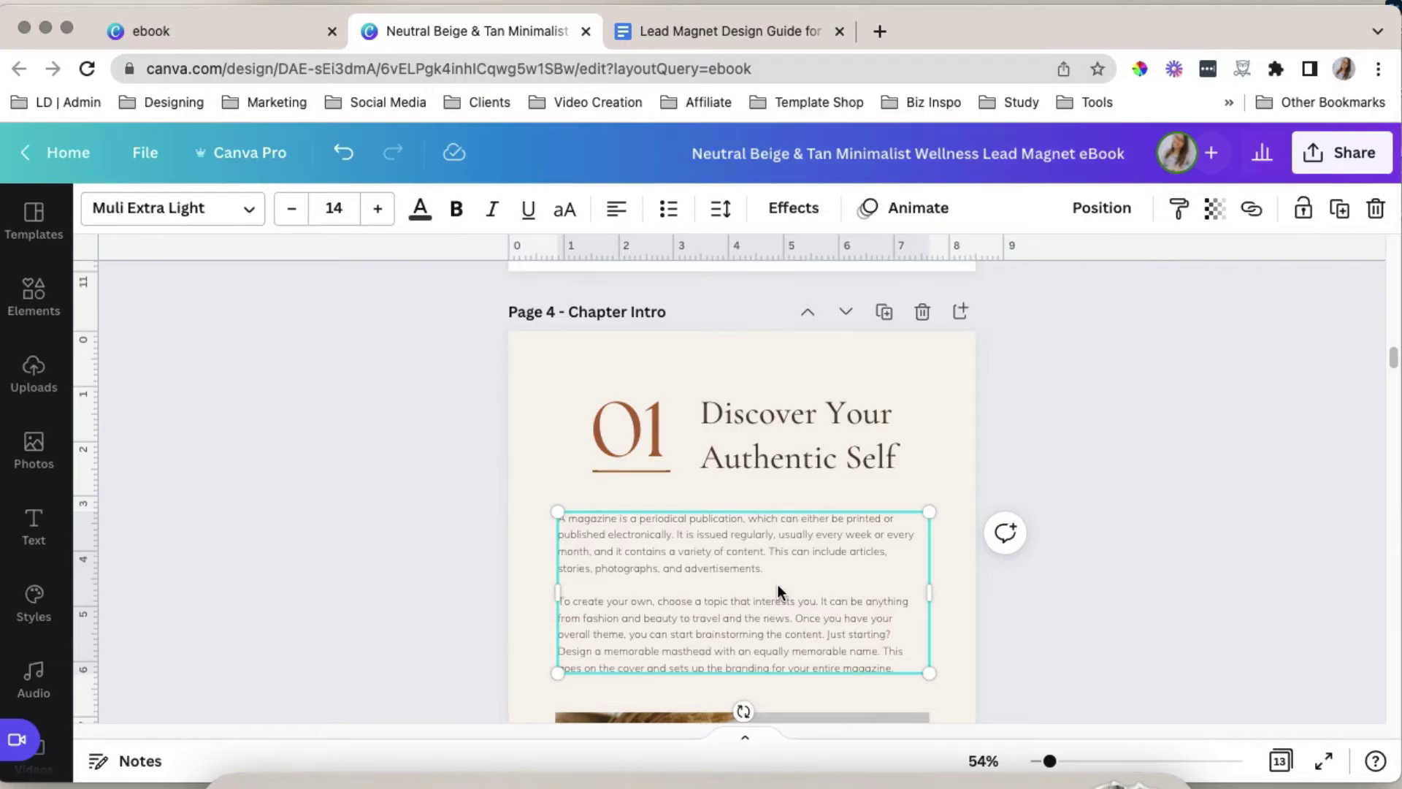
pyautogui.click(730, 30)
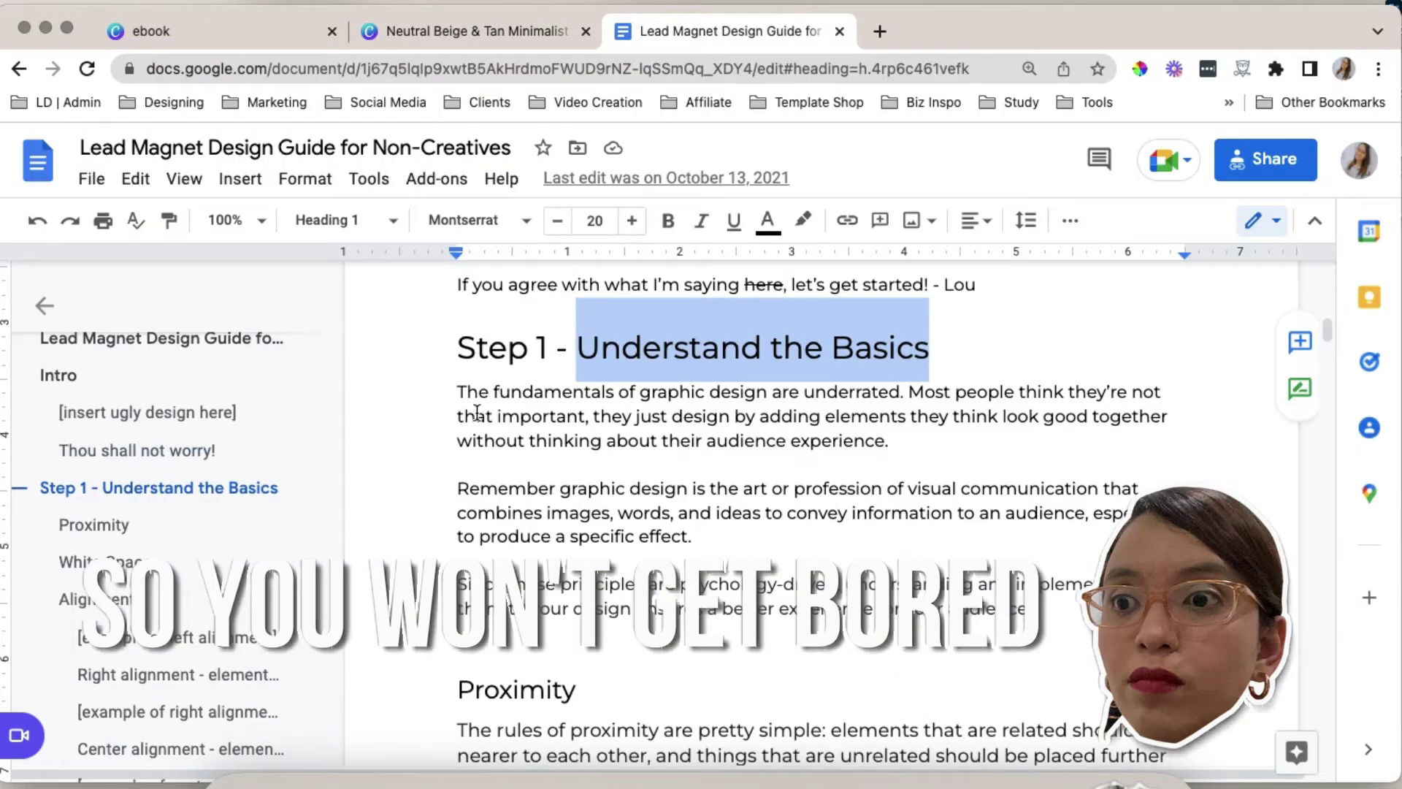
pyautogui.click(475, 30)
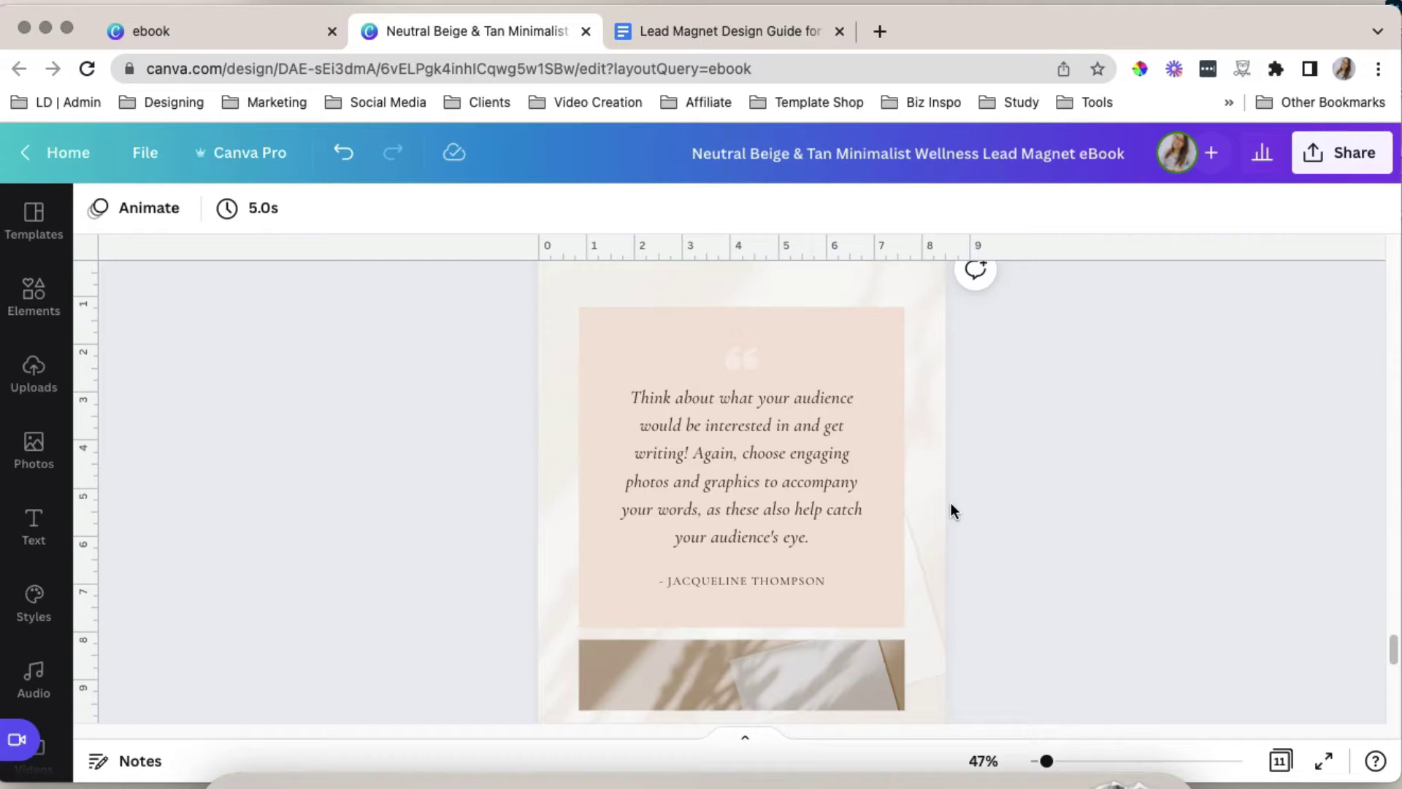
pyautogui.scroll(1, 950, 502)
pyautogui.scroll(-2, 871, 436)
pyautogui.scroll(-8, 717, 587)
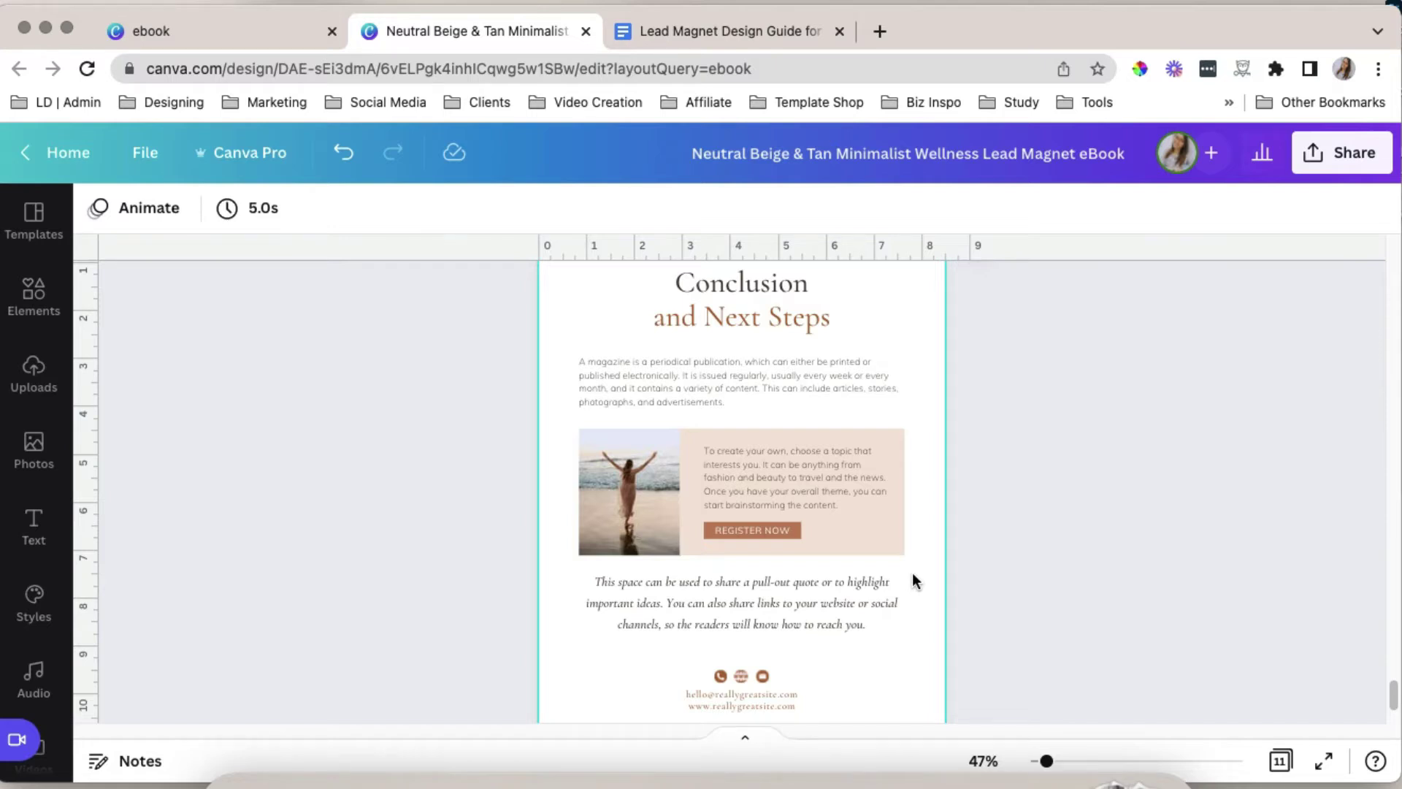
pyautogui.scroll(2, 732, 488)
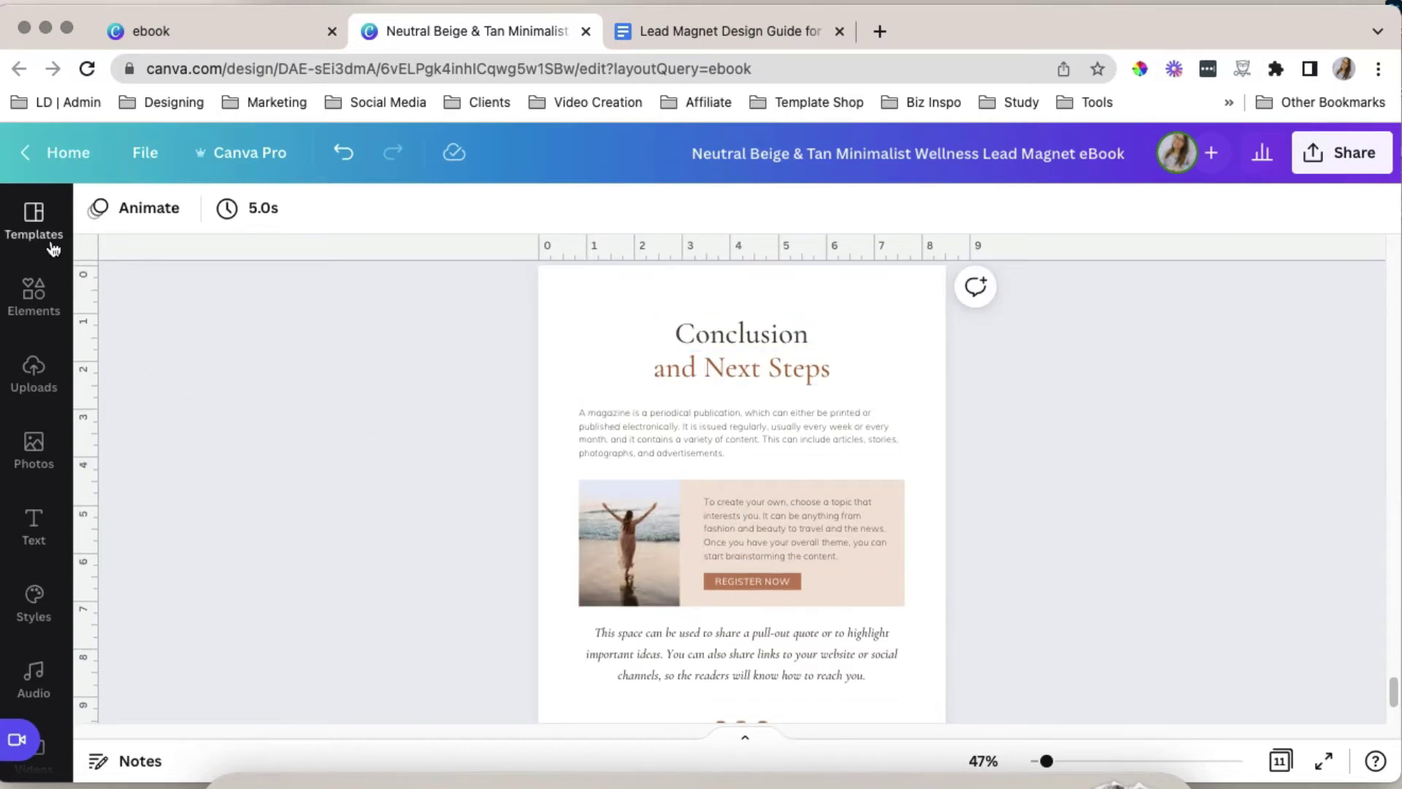
# Browse the 'ebook' templates in the Templates panel, previewing the Mindfulness workbook's pages
pyautogui.click(34, 219)
pyautogui.click(241, 223)
pyautogui.scroll(-3, 387, 531)
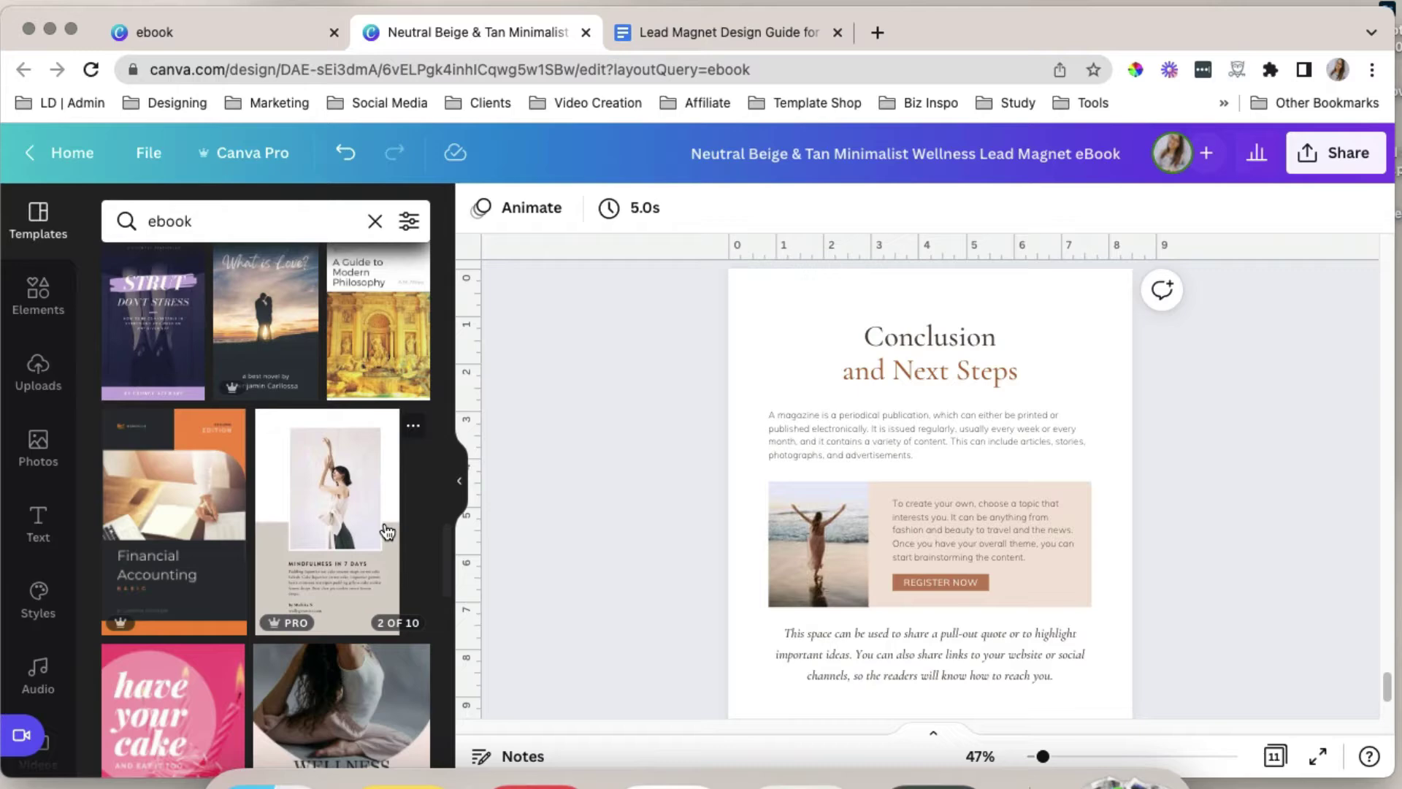
pyautogui.click(371, 544)
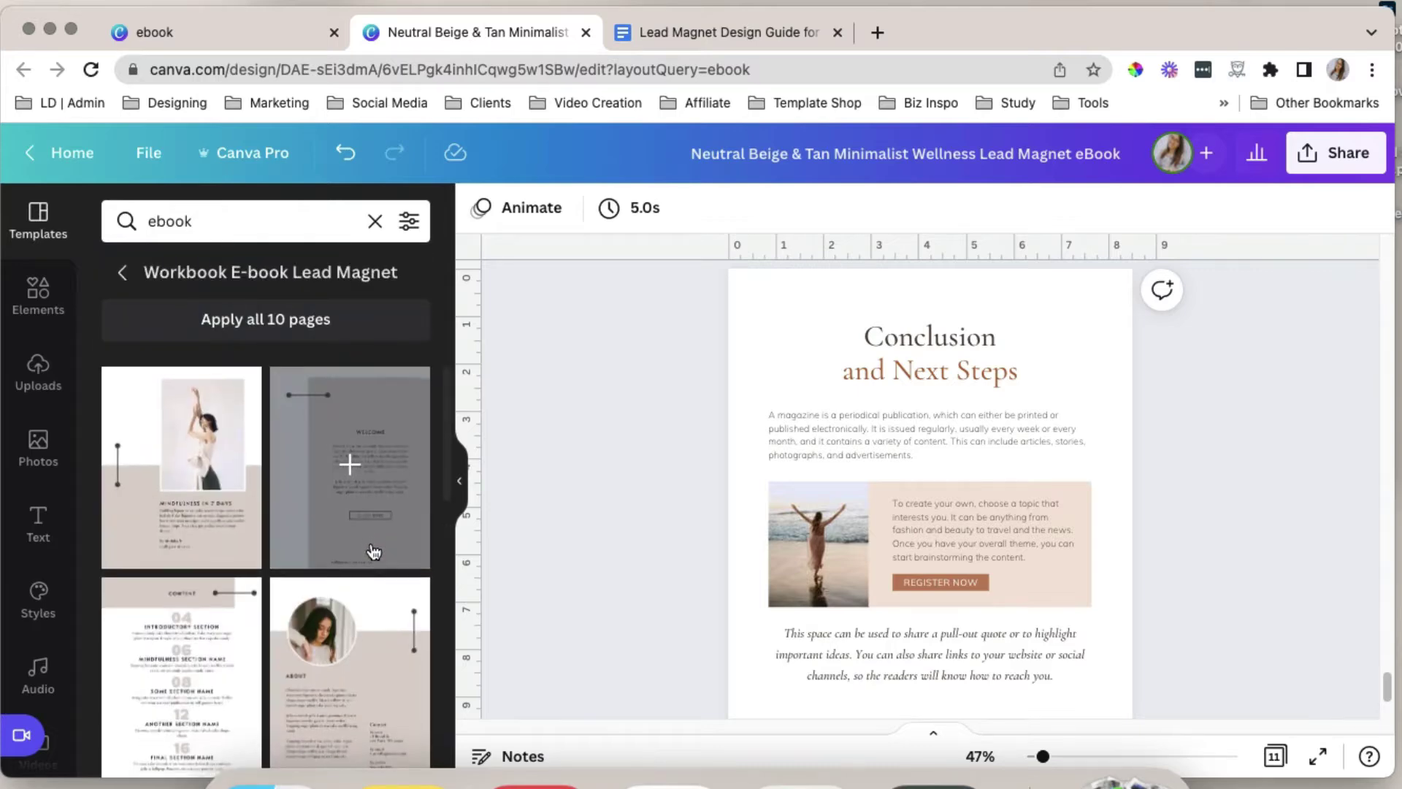
pyautogui.scroll(-10, 376, 562)
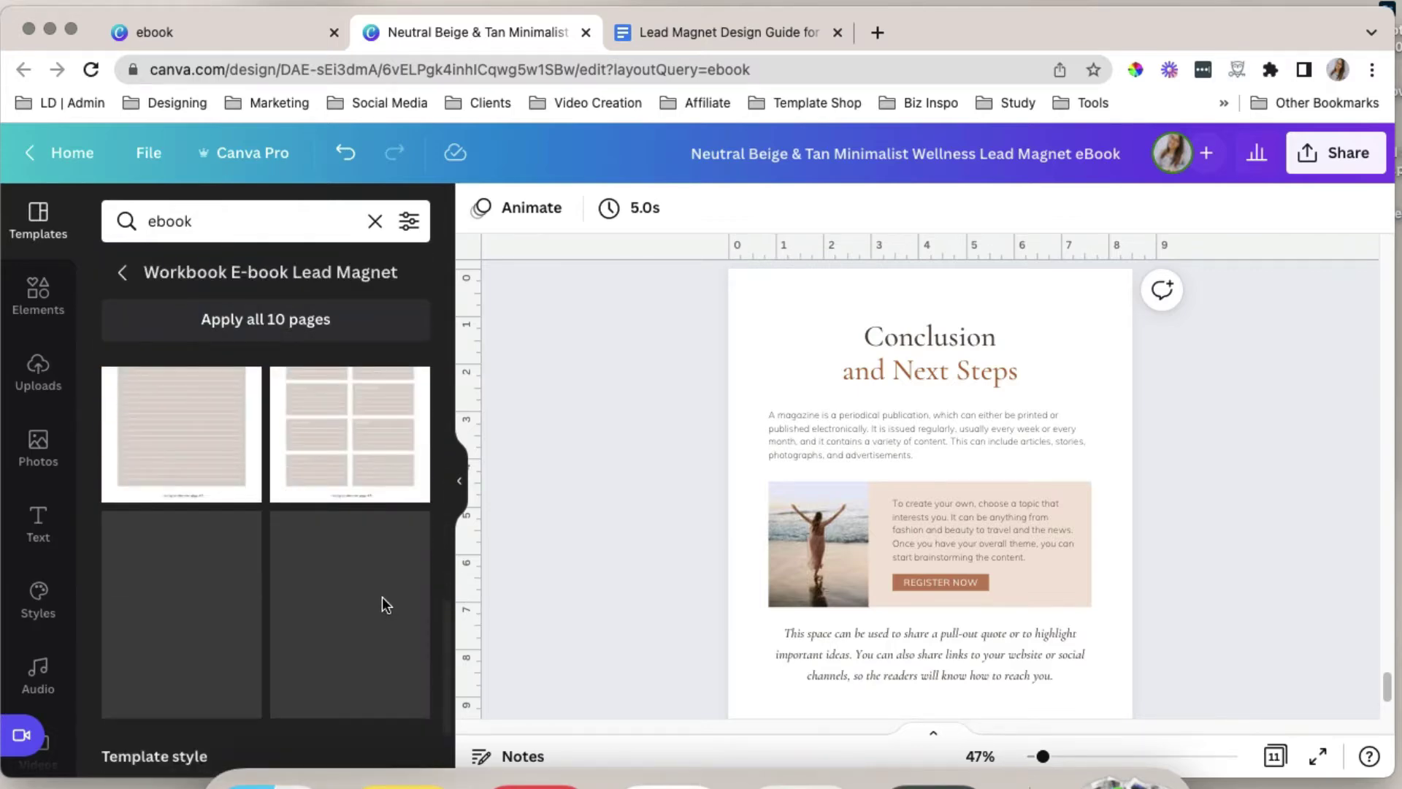
pyautogui.scroll(3, 369, 570)
pyautogui.click(122, 271)
# Add Page 11 using the Pink Wellness Workbook's Take Free Coaching Masterclass layout
pyautogui.click(374, 553)
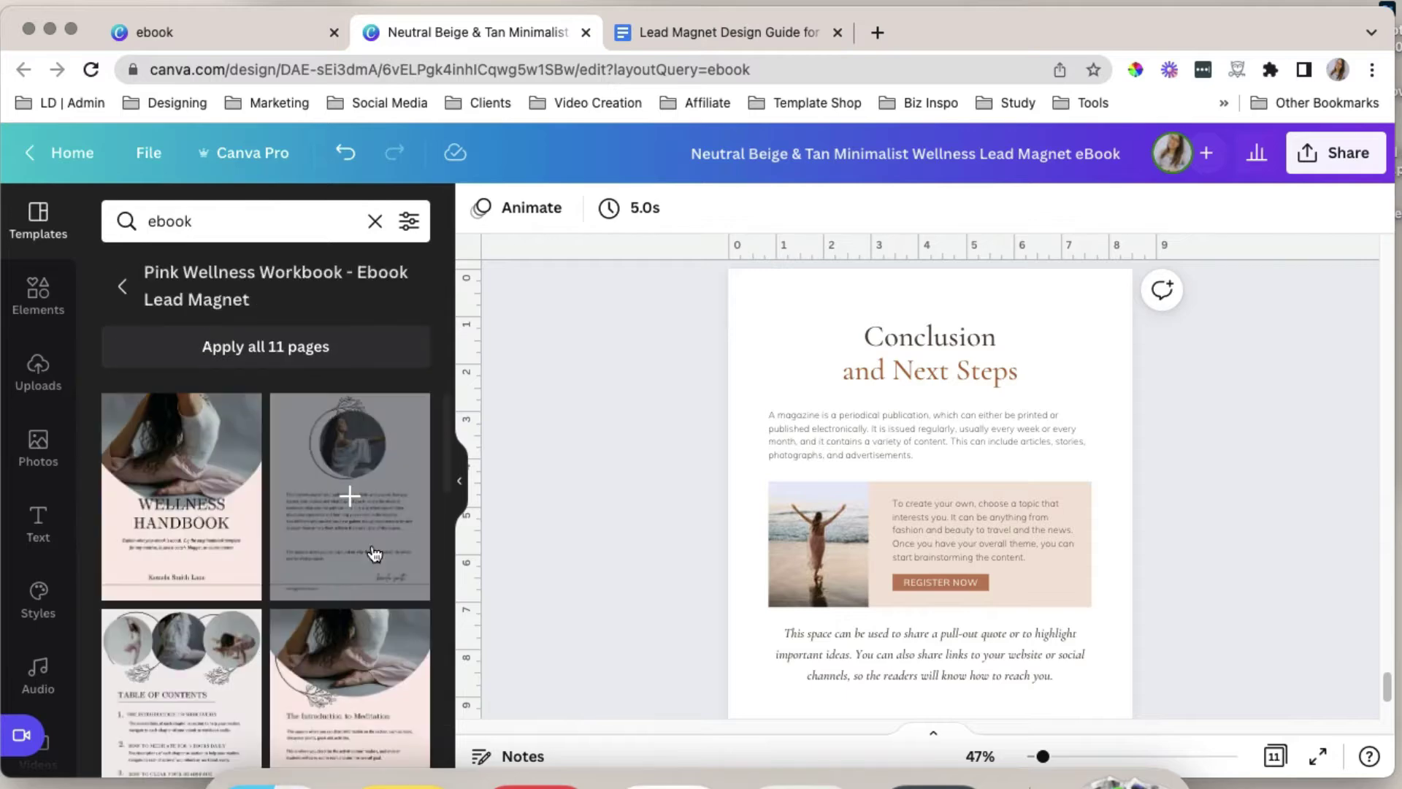
pyautogui.scroll(-12, 335, 642)
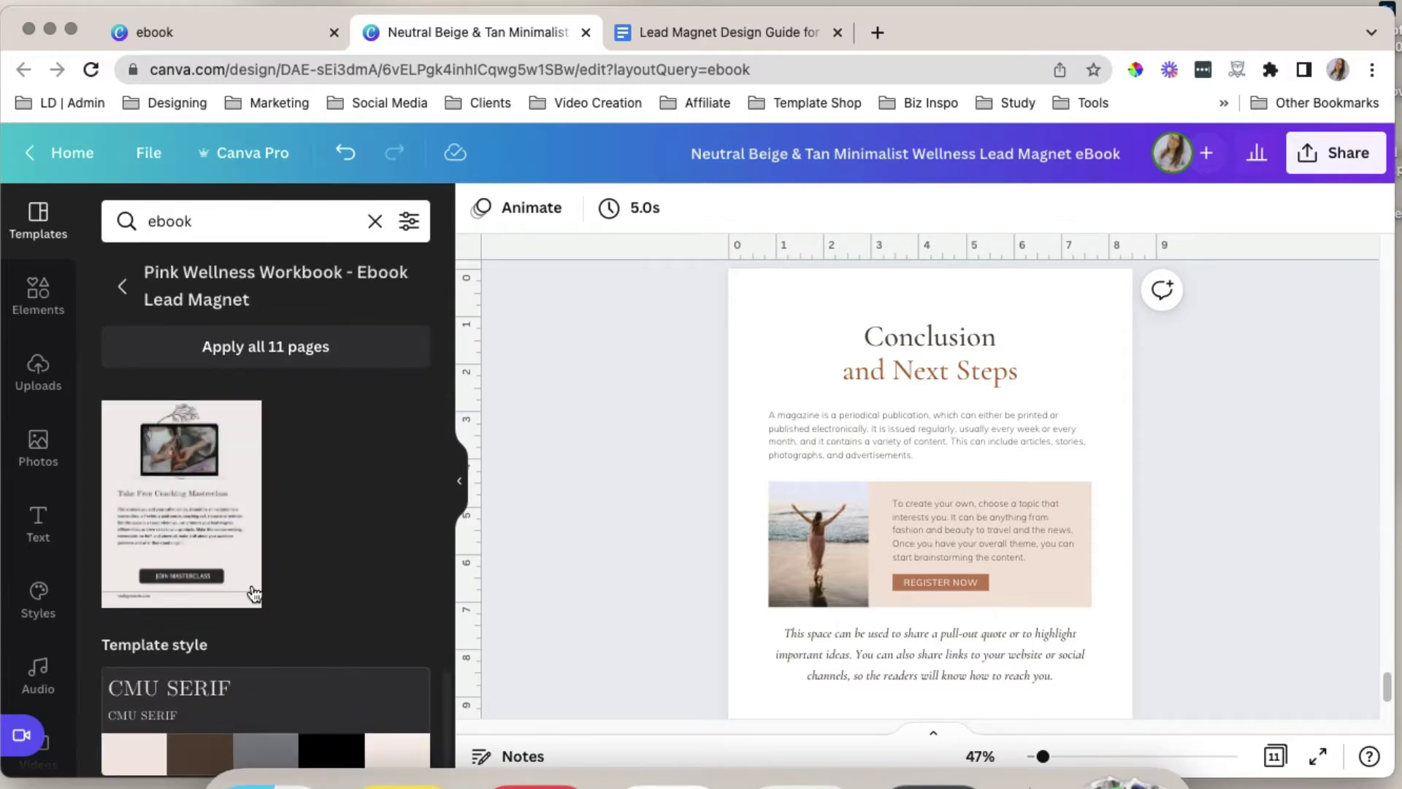
pyautogui.scroll(1, 1059, 485)
pyautogui.click(1119, 306)
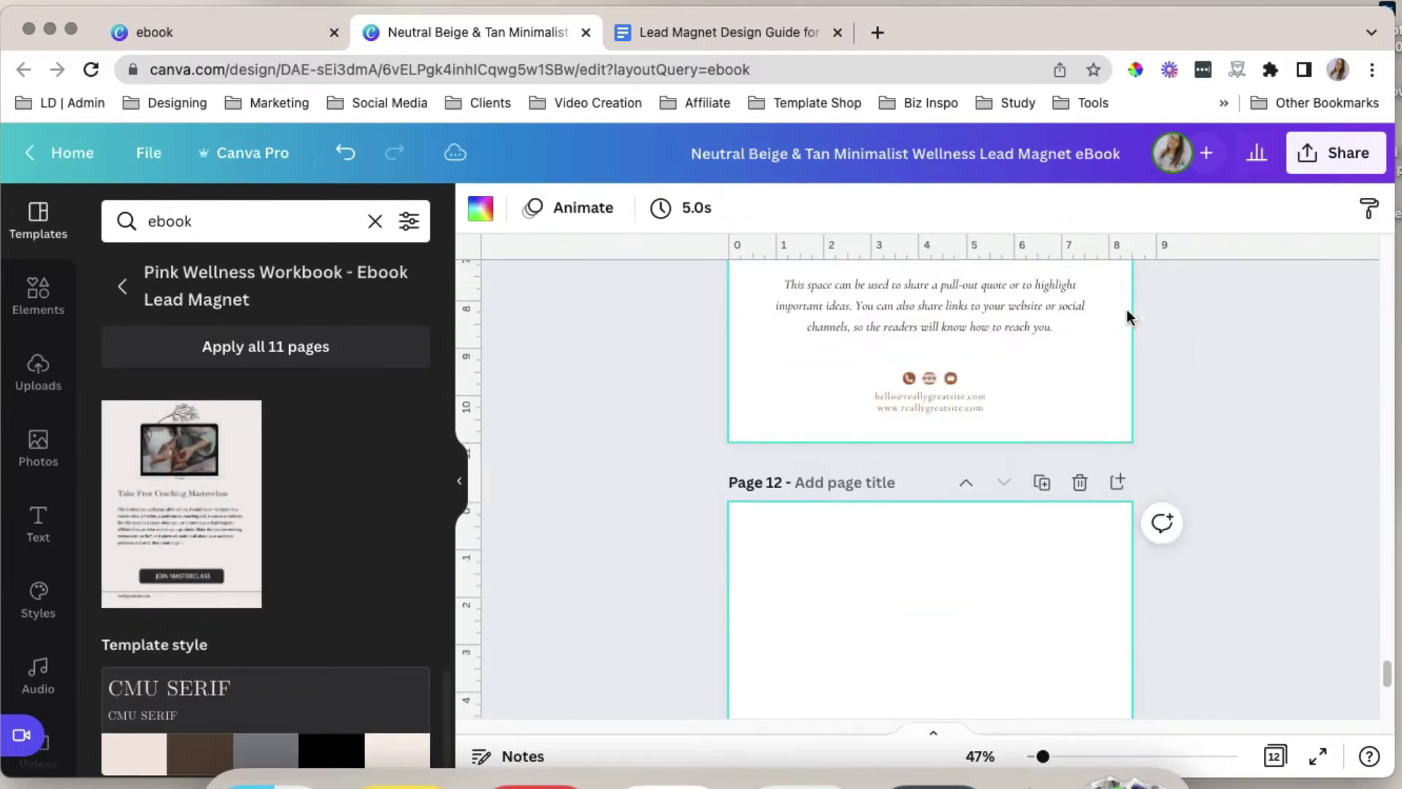
pyautogui.click(179, 483)
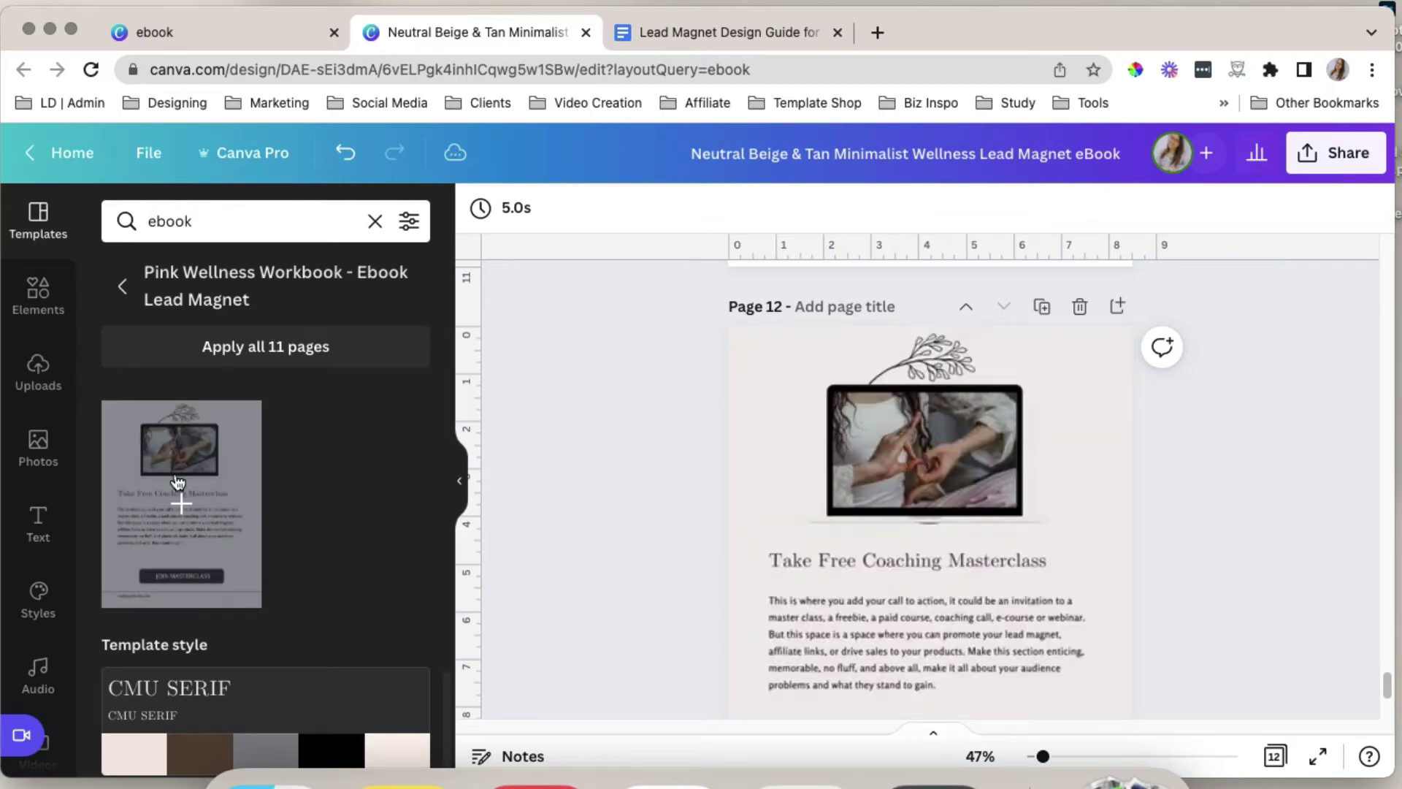
# Compare with the design guide document, then select the page's CHECK DESIGN PACKAGES button
pyautogui.click(460, 480)
pyautogui.scroll(-5, 977, 590)
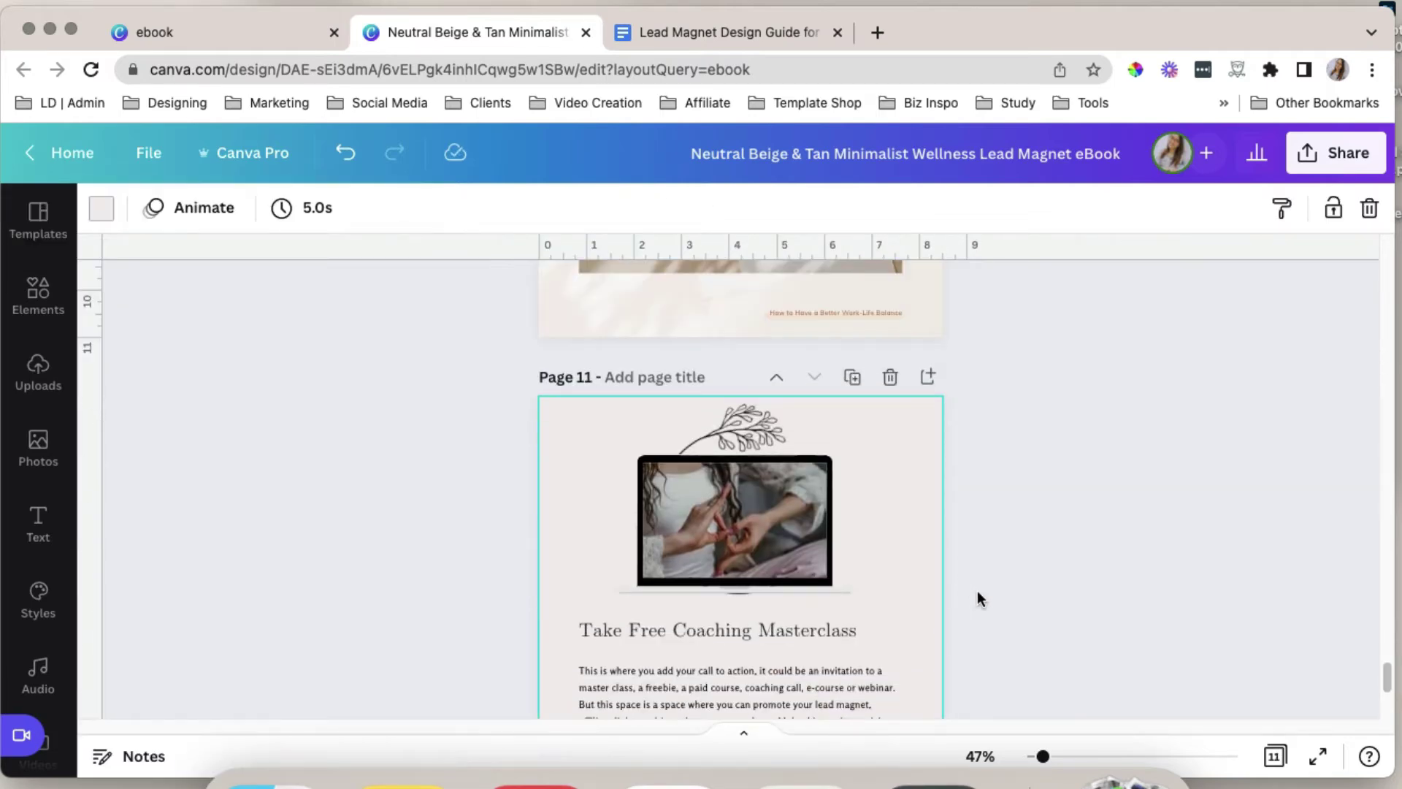
pyautogui.click(672, 37)
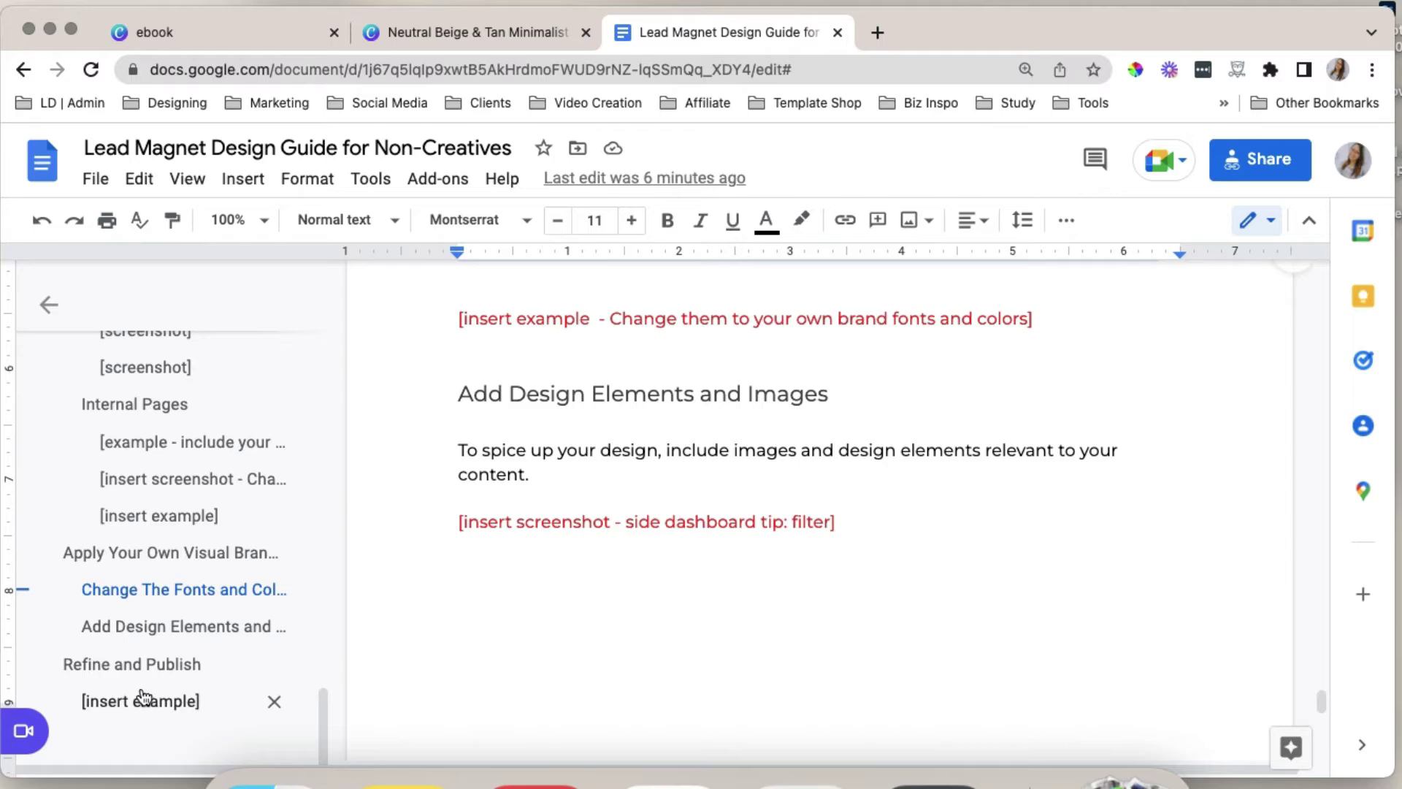
pyautogui.hotkey('ctrl', 'shift', 'Tab')
pyautogui.click(796, 587)
pyautogui.scroll(10, 999, 581)
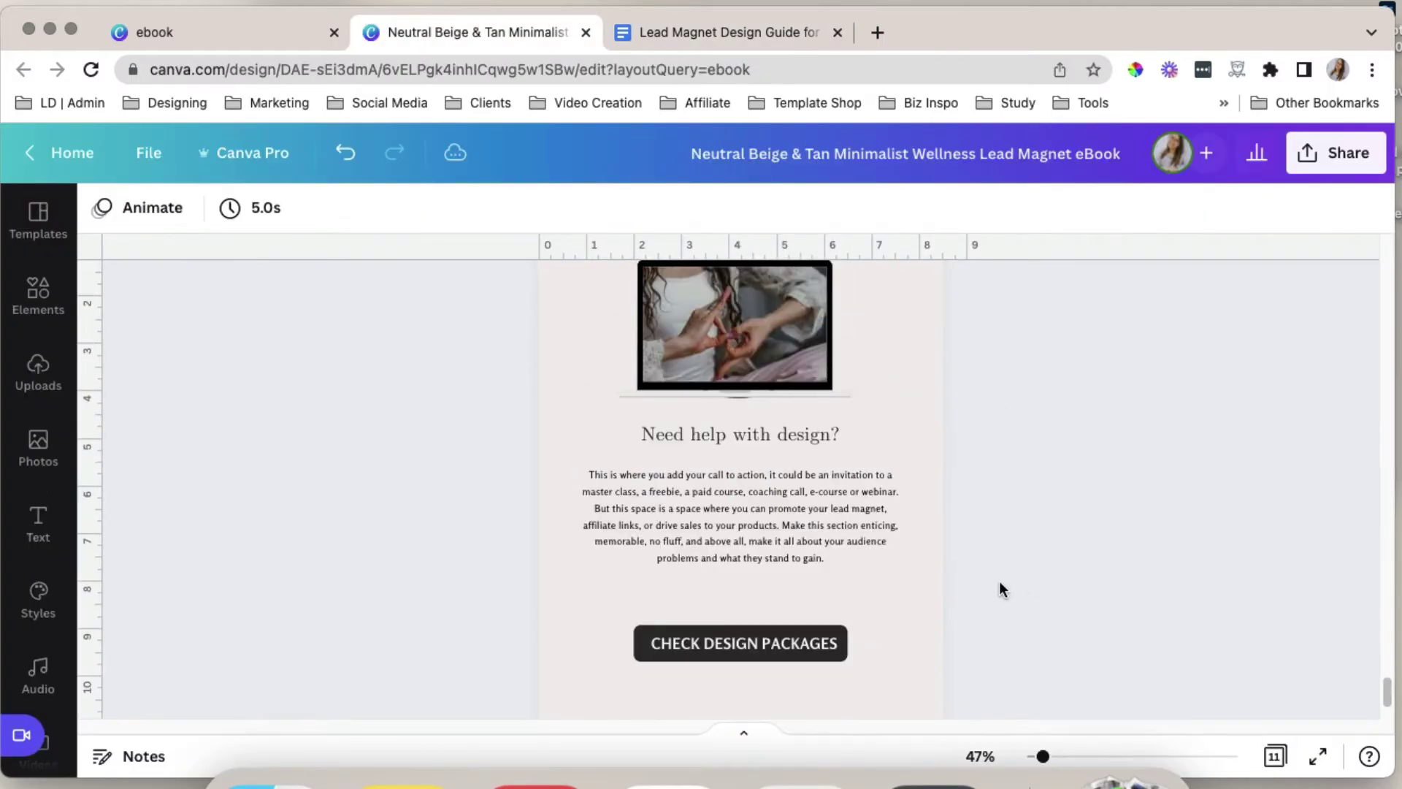
pyautogui.scroll(-3, 949, 595)
pyautogui.scroll(2, 940, 565)
# Re-space the page by shifting the laptop image, body paragraph and heading downward
pyautogui.moveTo(712, 467); pyautogui.dragTo(741, 481)
pyautogui.click(487, 549)
pyautogui.scroll(-3, 511, 554)
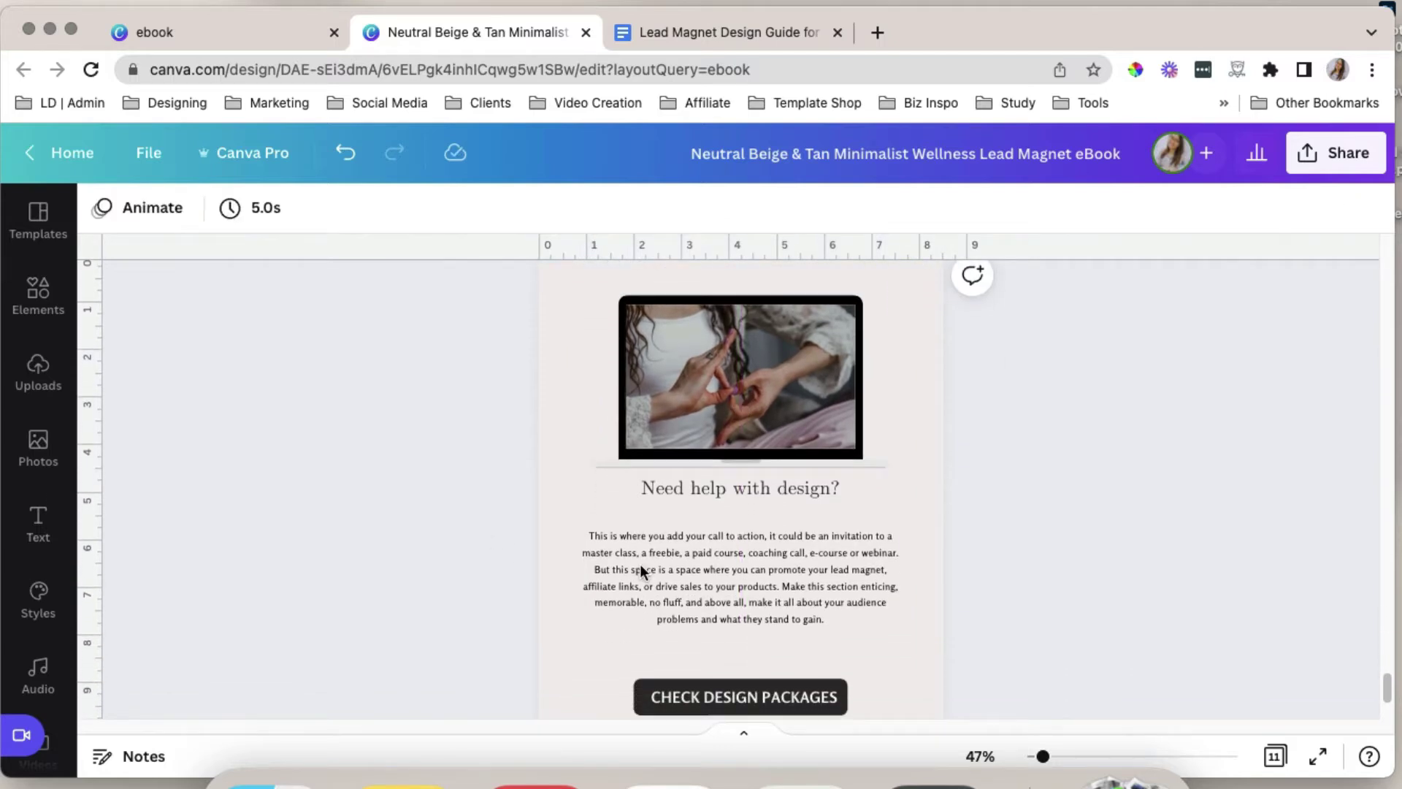
pyautogui.click(747, 581)
pyautogui.moveTo(748, 581); pyautogui.dragTo(750, 602)
pyautogui.moveTo(739, 490); pyautogui.dragTo(738, 539)
pyautogui.scroll(-3, 629, 593)
pyautogui.click(629, 593)
pyautogui.click(691, 585)
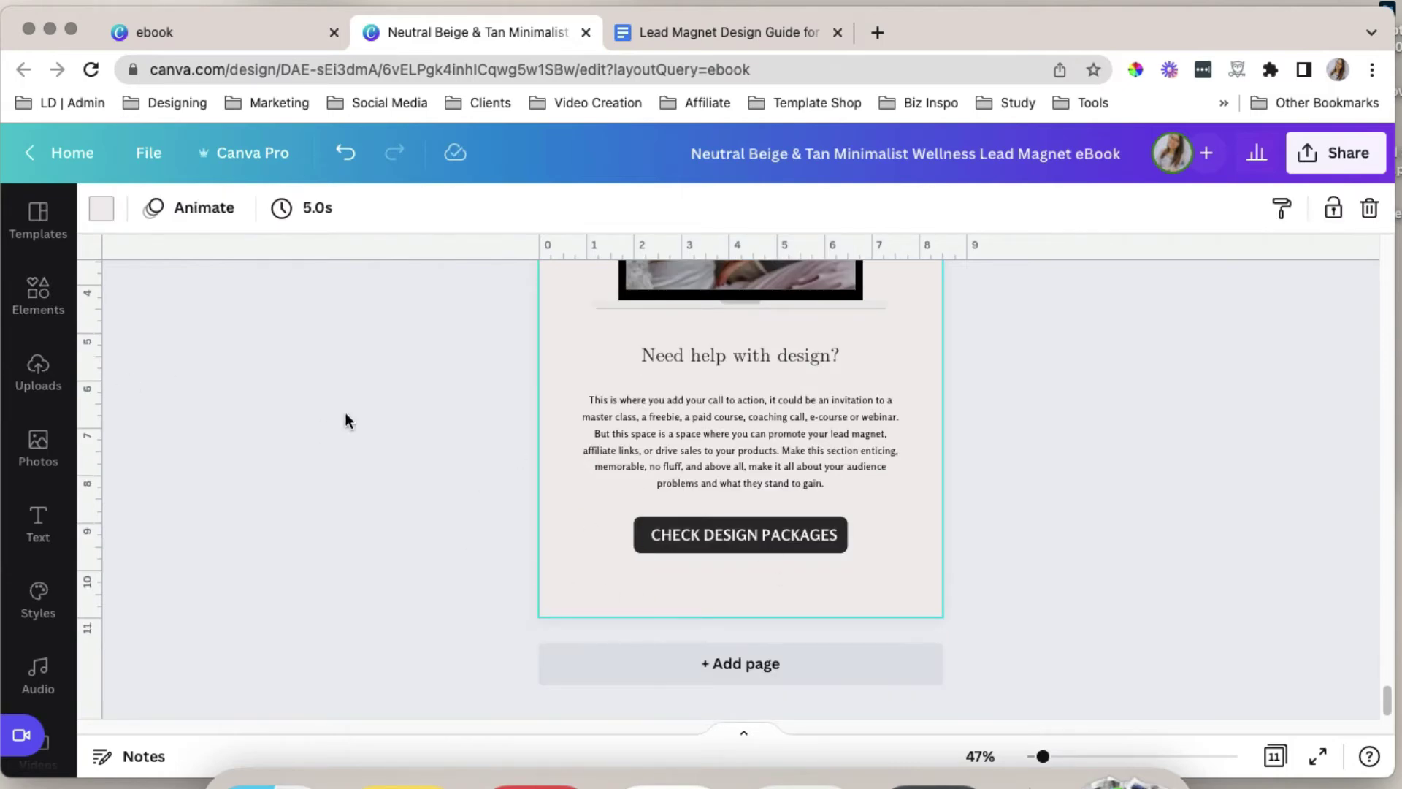
# Search Elements for INSTA and place the white-circle Instagram icon below the button
pyautogui.click(48, 306)
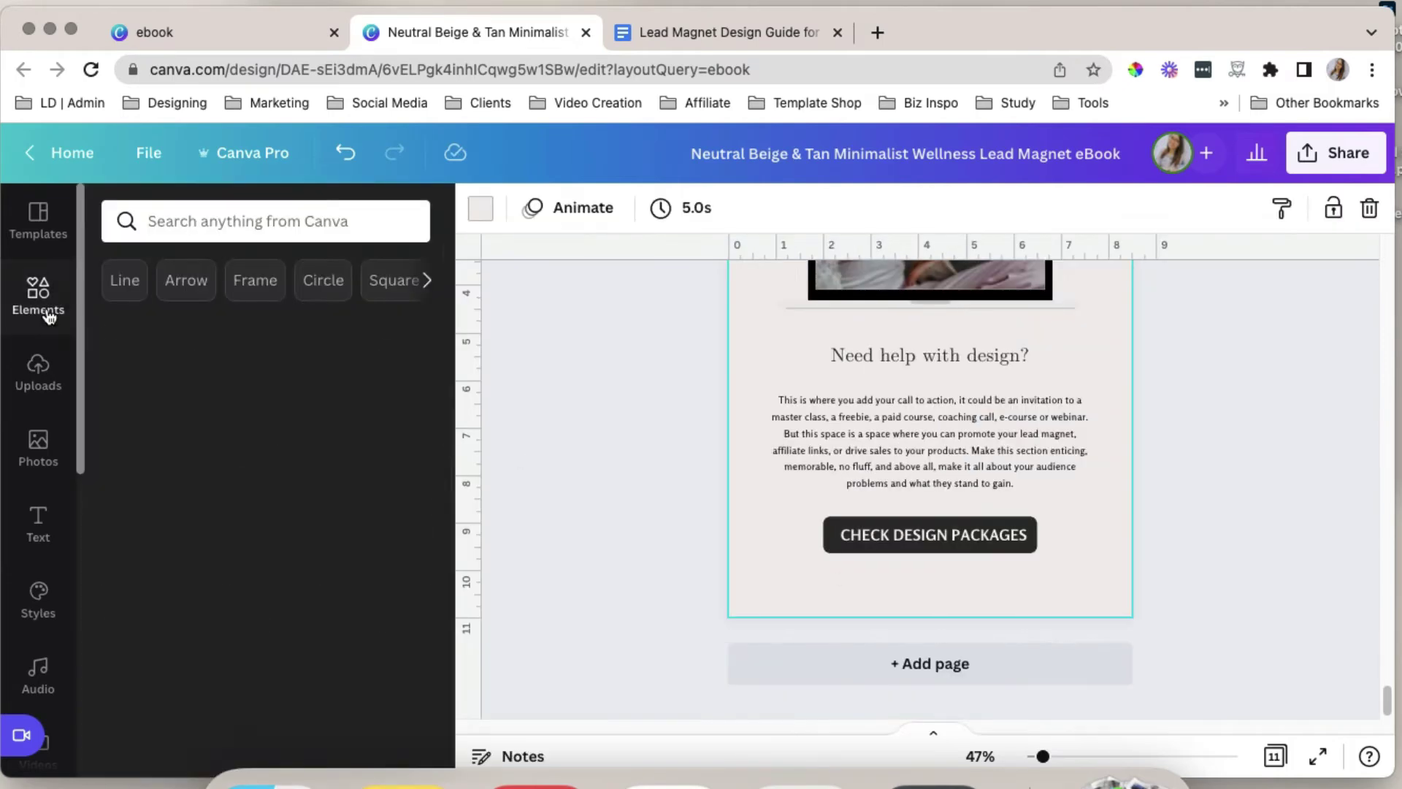
pyautogui.click(179, 221)
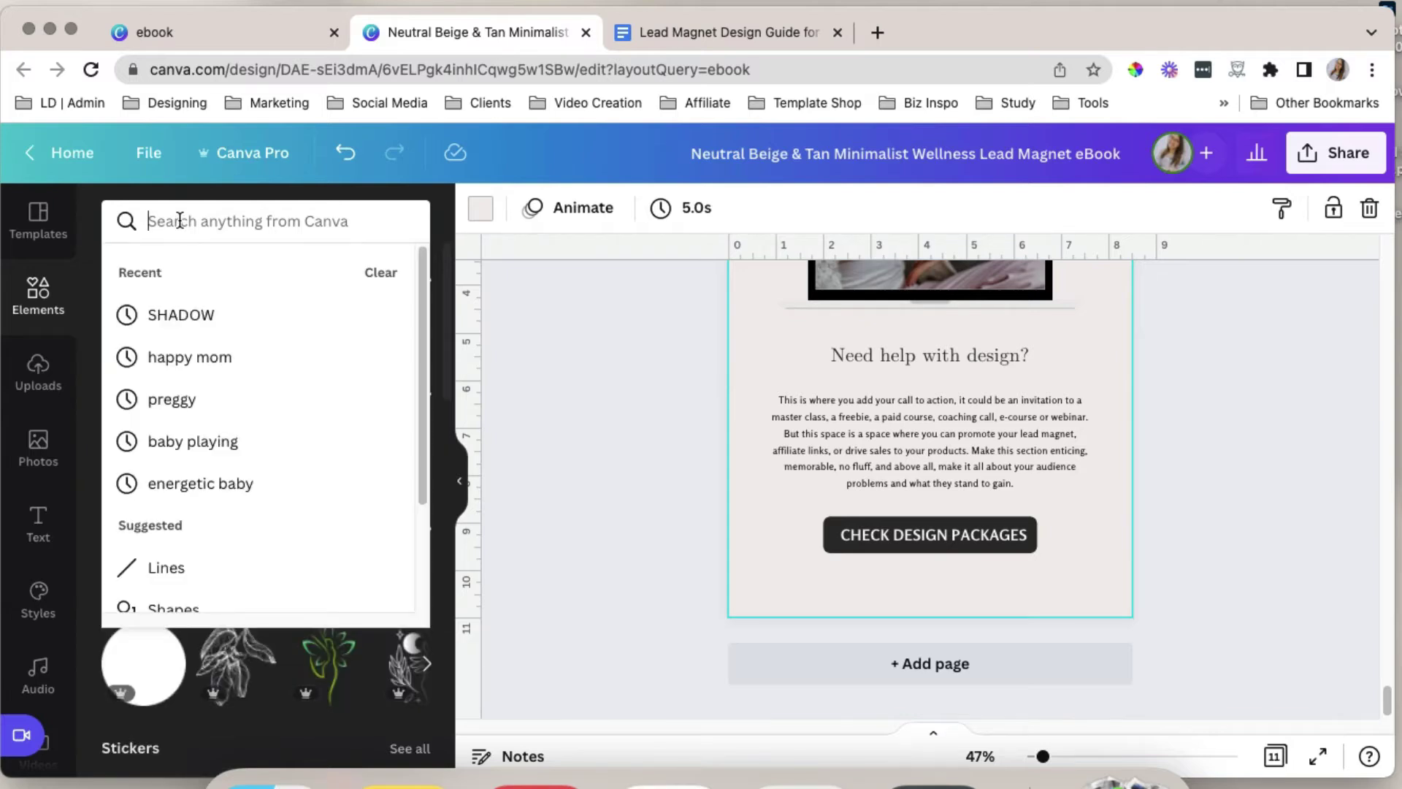
pyautogui.write('INSTAGRAM')
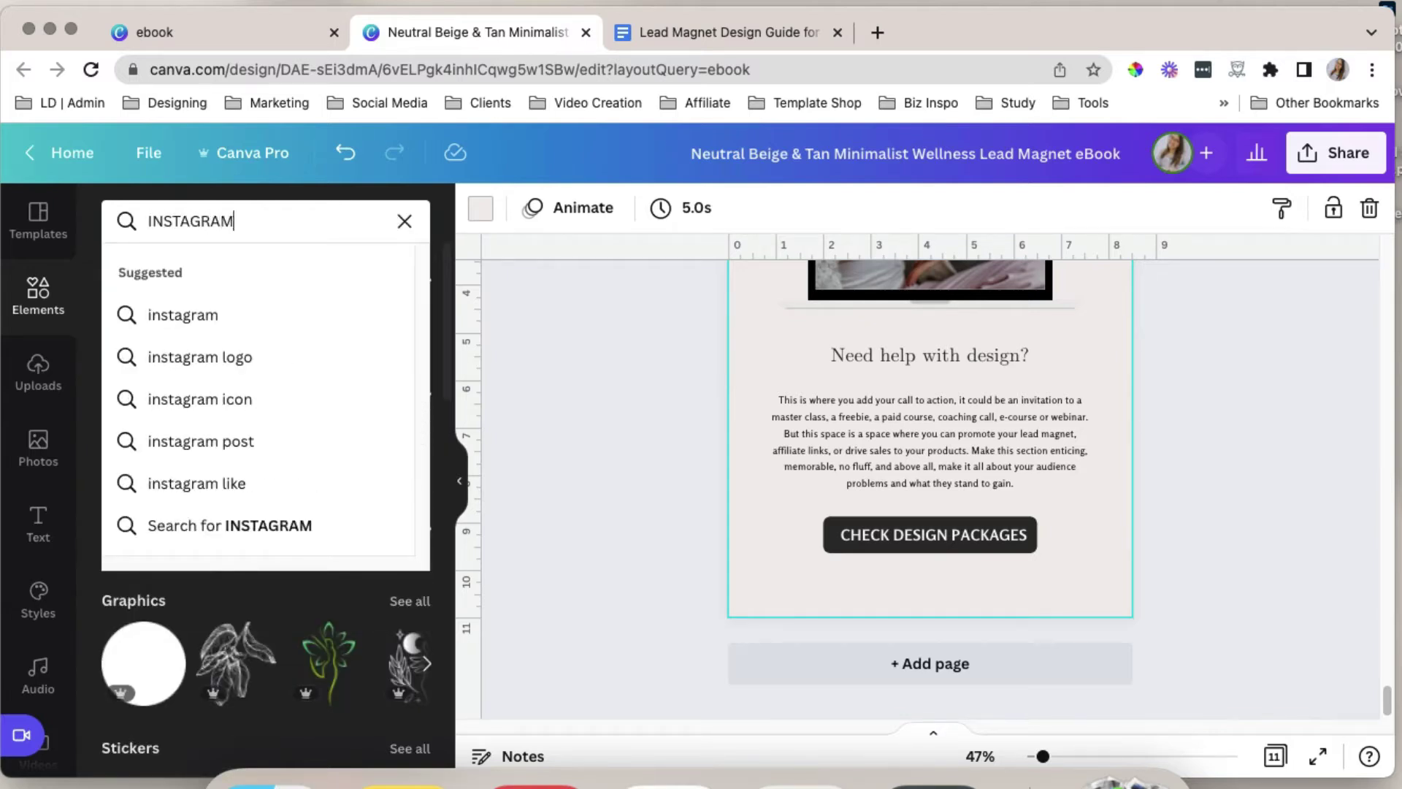
pyautogui.press('Return')
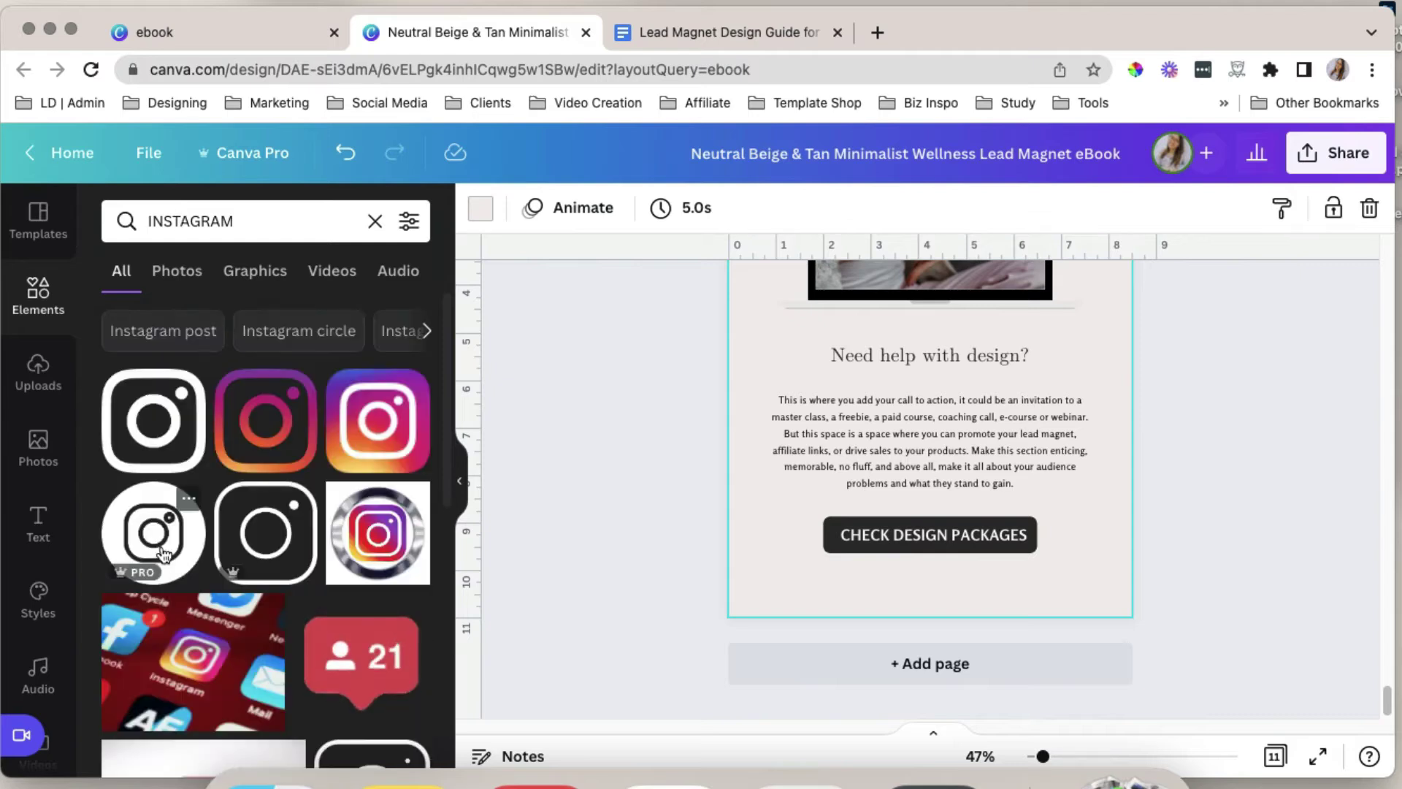
pyautogui.click(162, 553)
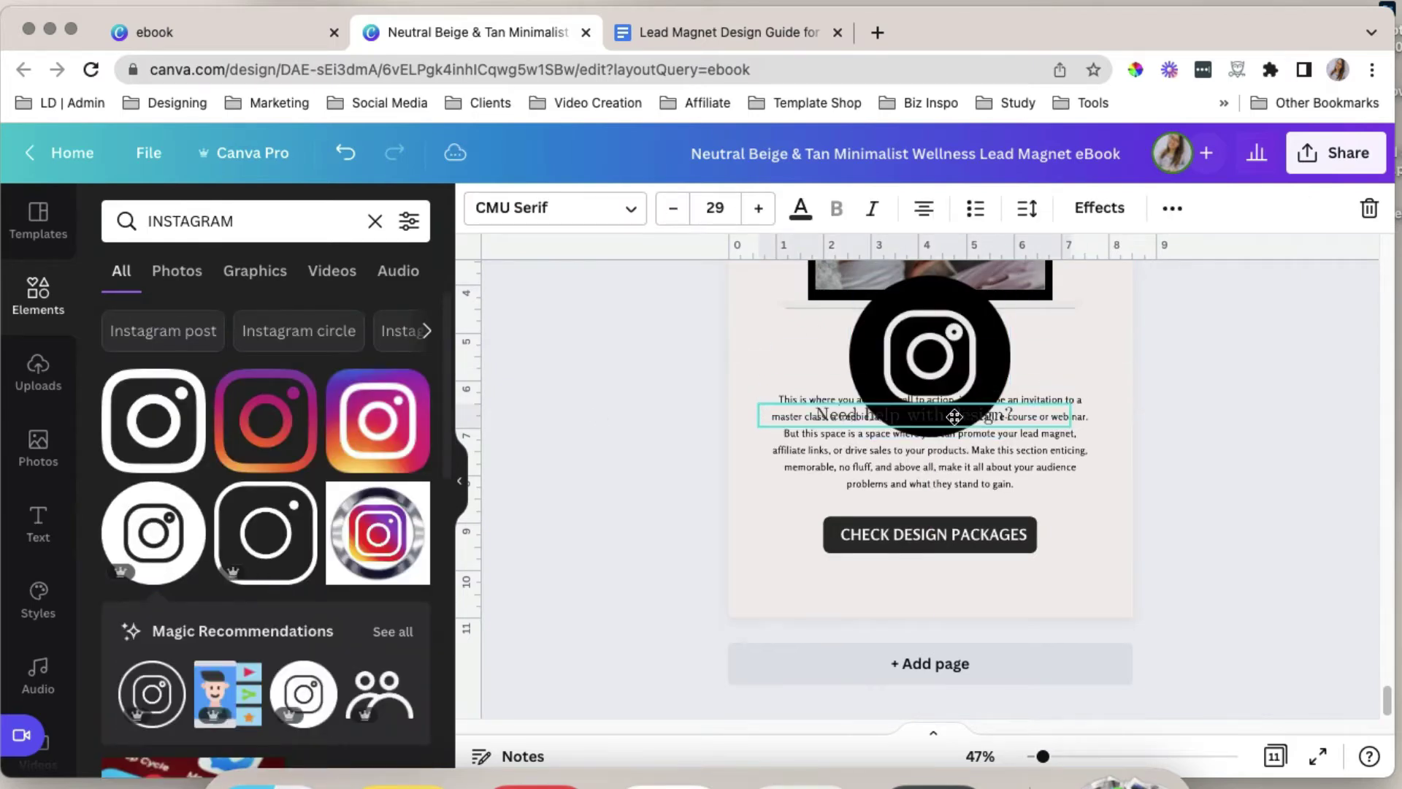
pyautogui.moveTo(994, 281); pyautogui.dragTo(929, 563)
# Search Elements for PINTEREST and add the red Pinterest logo to the page
pyautogui.tripleClick(190, 221)
pyautogui.write('PINT')
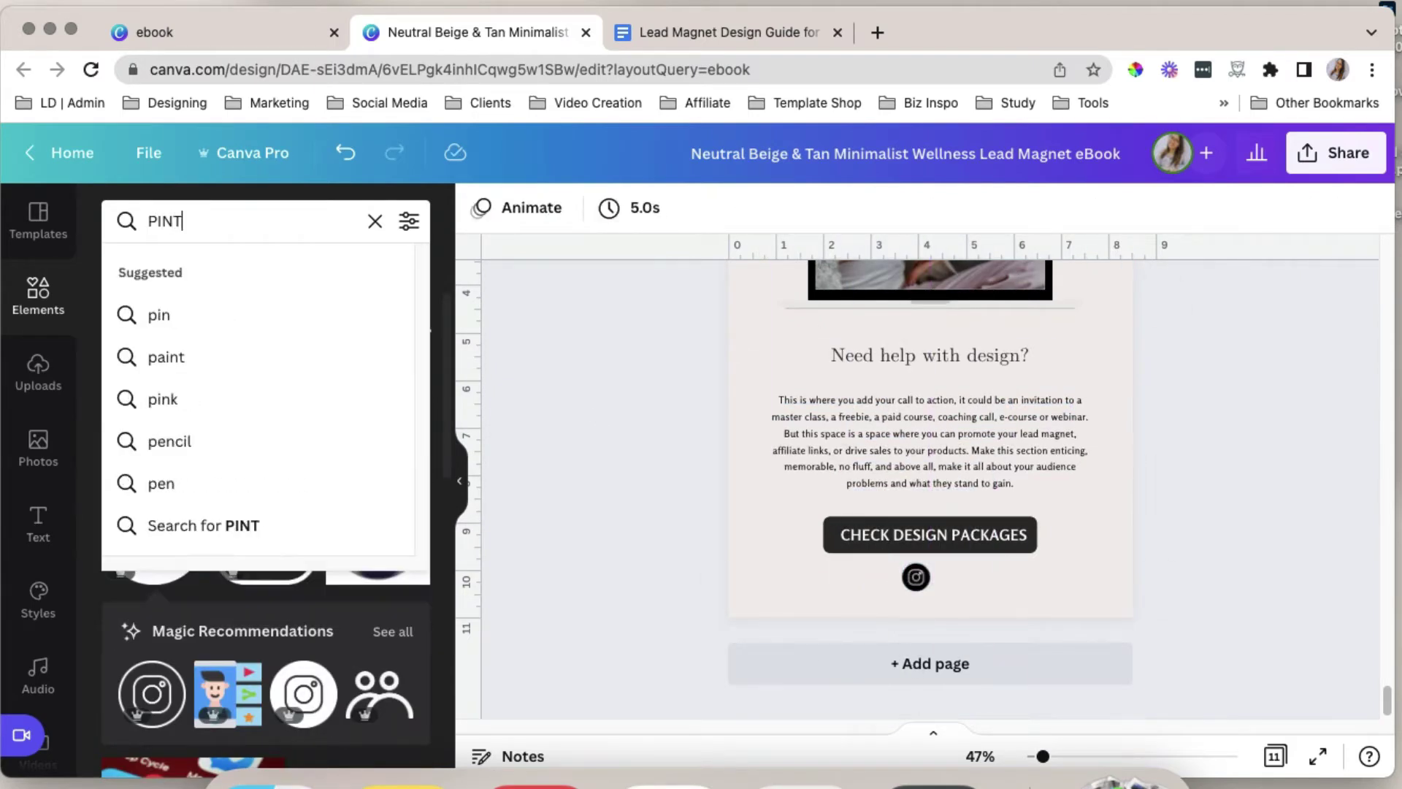
pyautogui.write('ERESR')
pyautogui.press('BackSpace')
pyautogui.write('T')
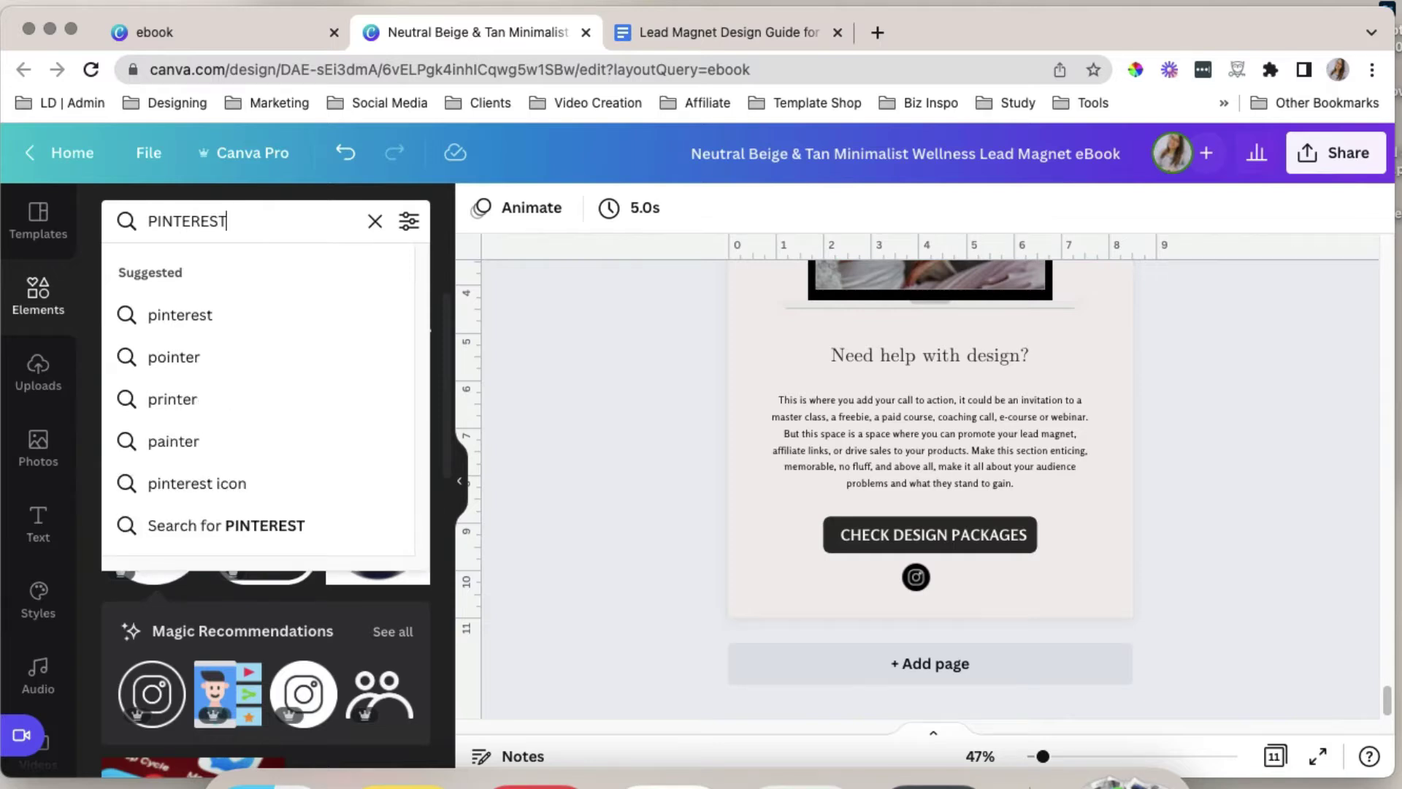
pyautogui.press('Return')
pyautogui.click(259, 467)
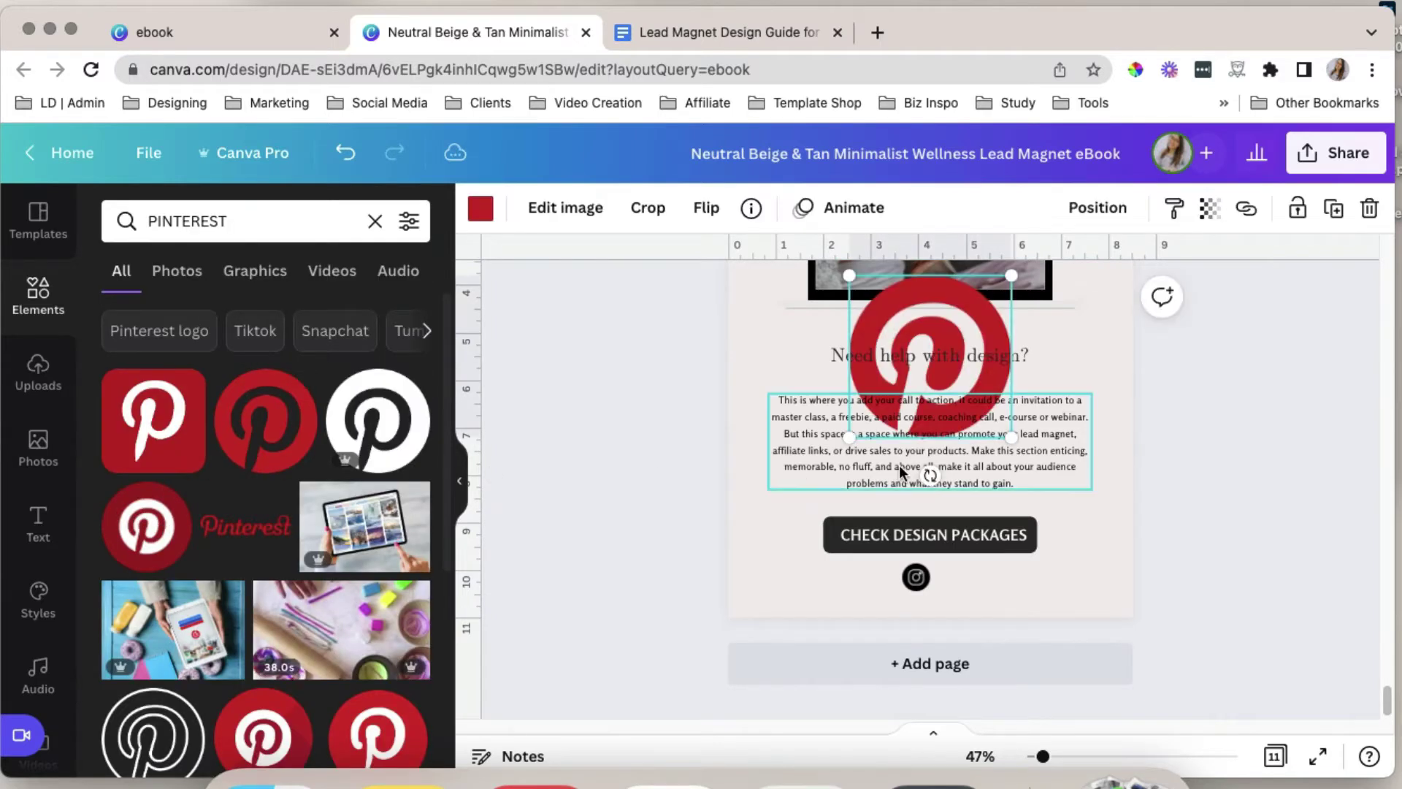
# Move the Pinterest logo beside the Instagram icon, then browse the stock Photos library
pyautogui.moveTo(888, 319); pyautogui.dragTo(947, 577)
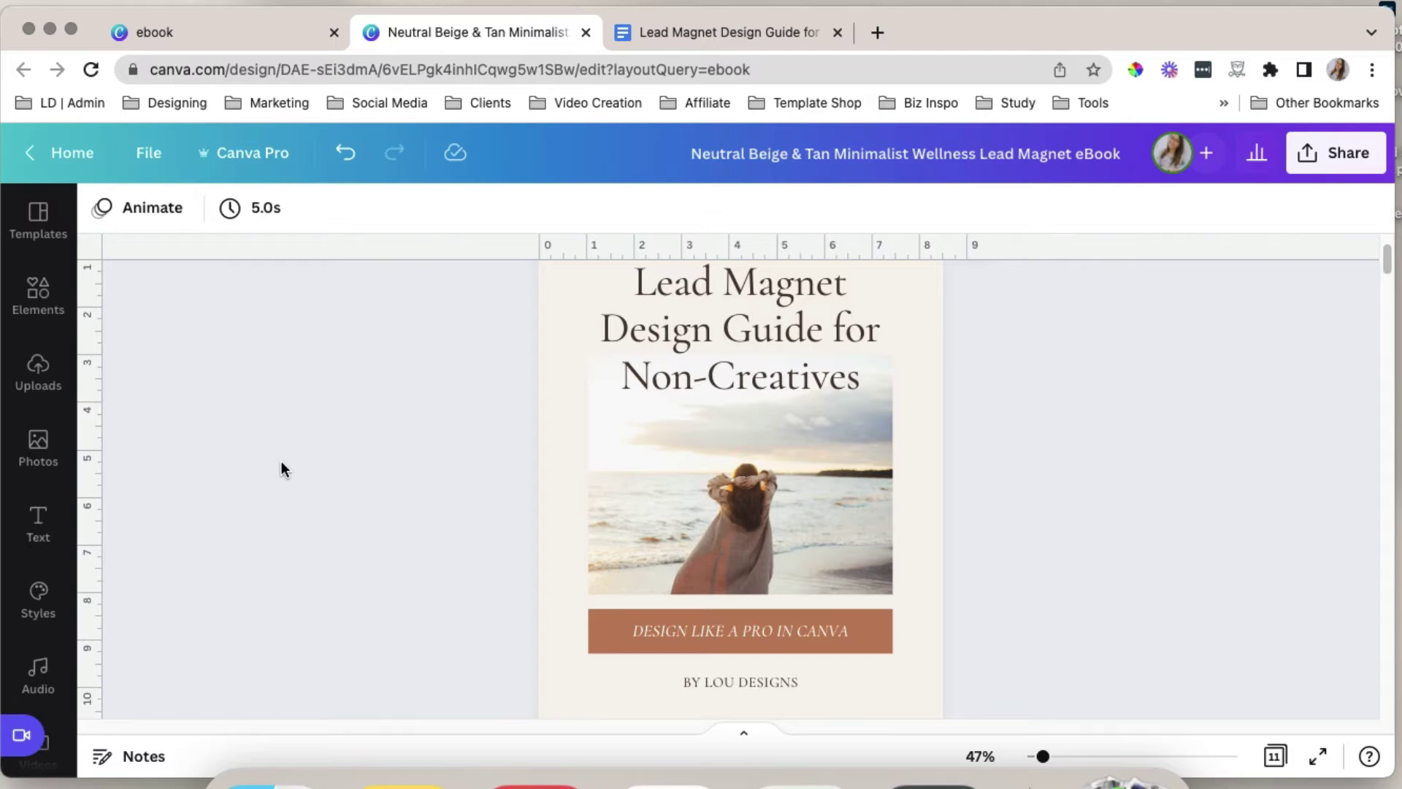
pyautogui.click(55, 478)
pyautogui.click(276, 221)
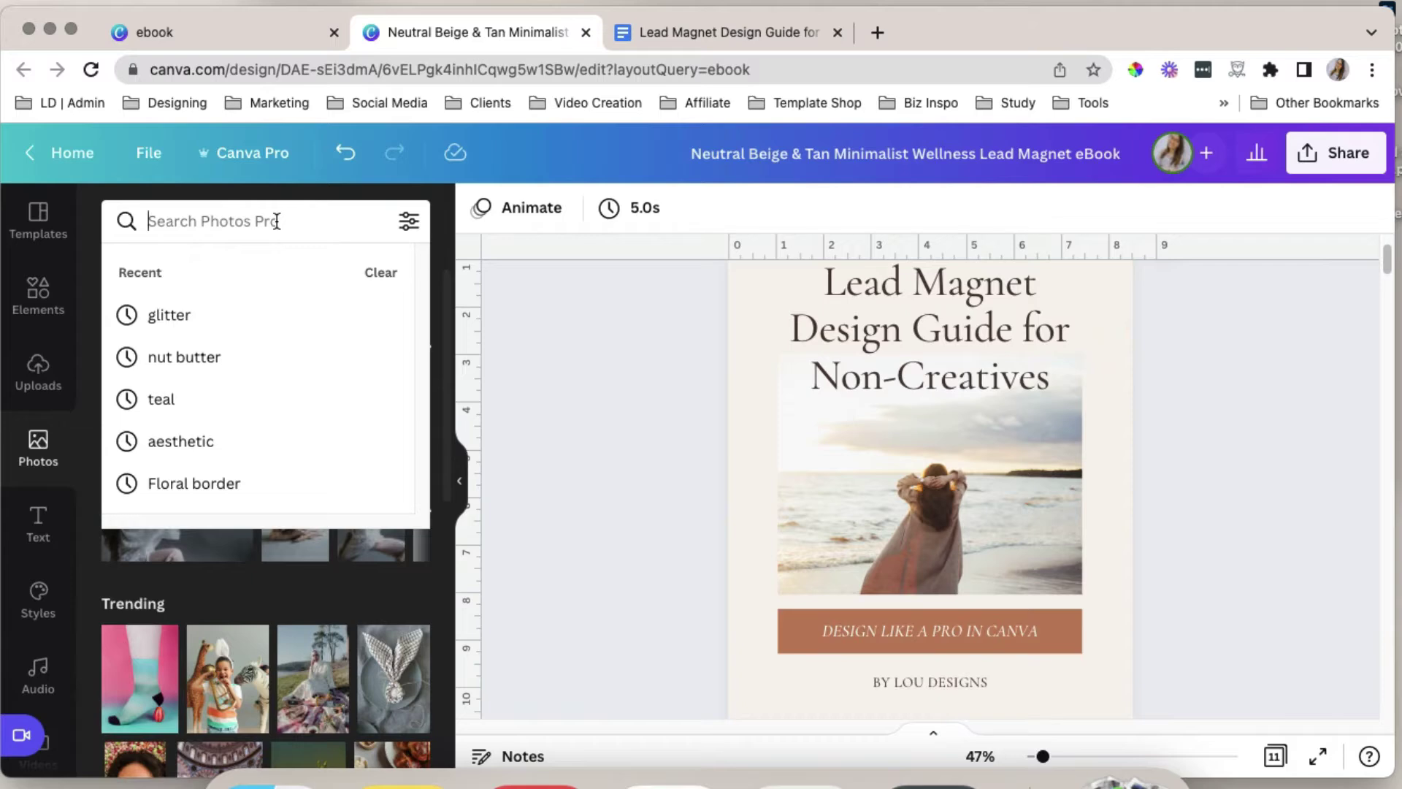
pyautogui.click(529, 430)
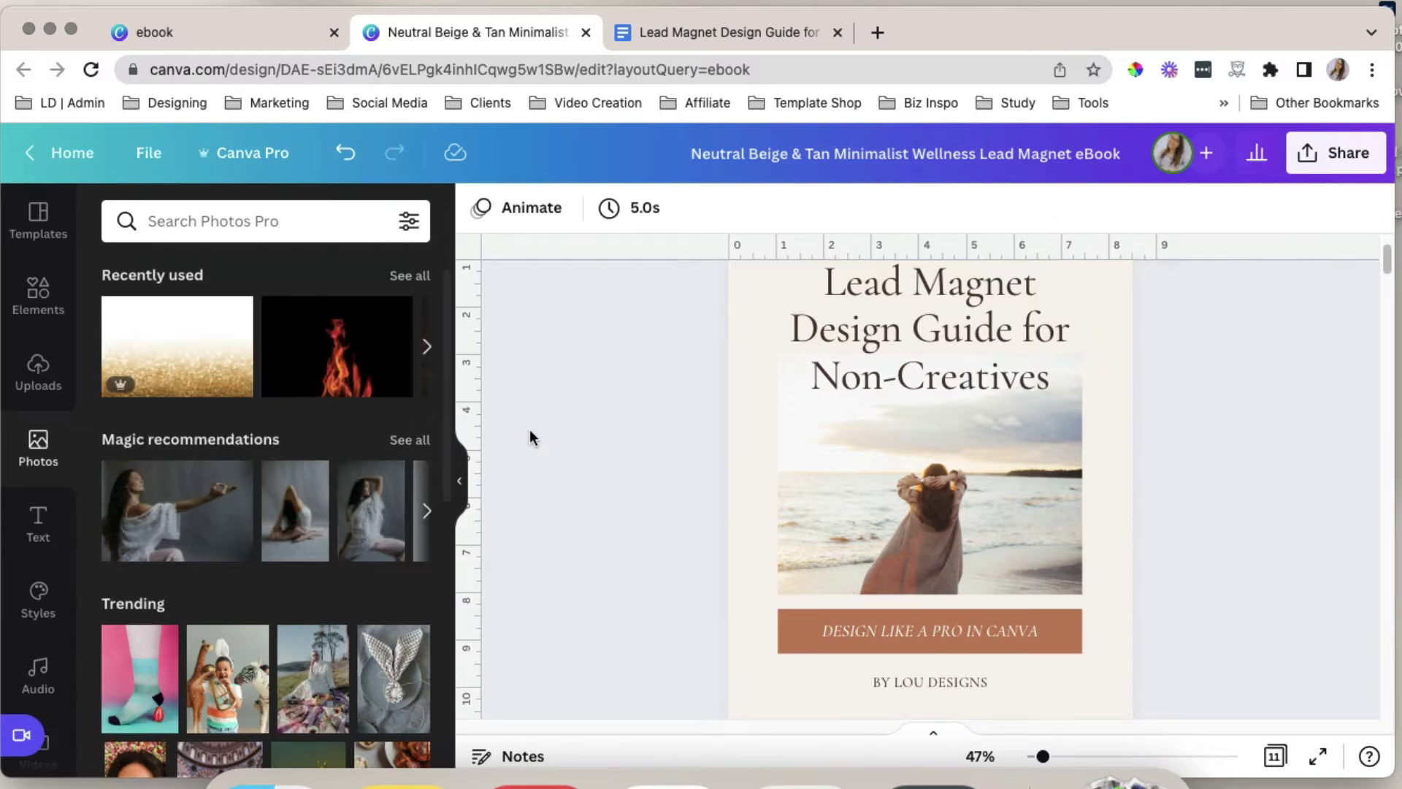
pyautogui.scroll(-5, 389, 563)
pyautogui.scroll(-5, 325, 570)
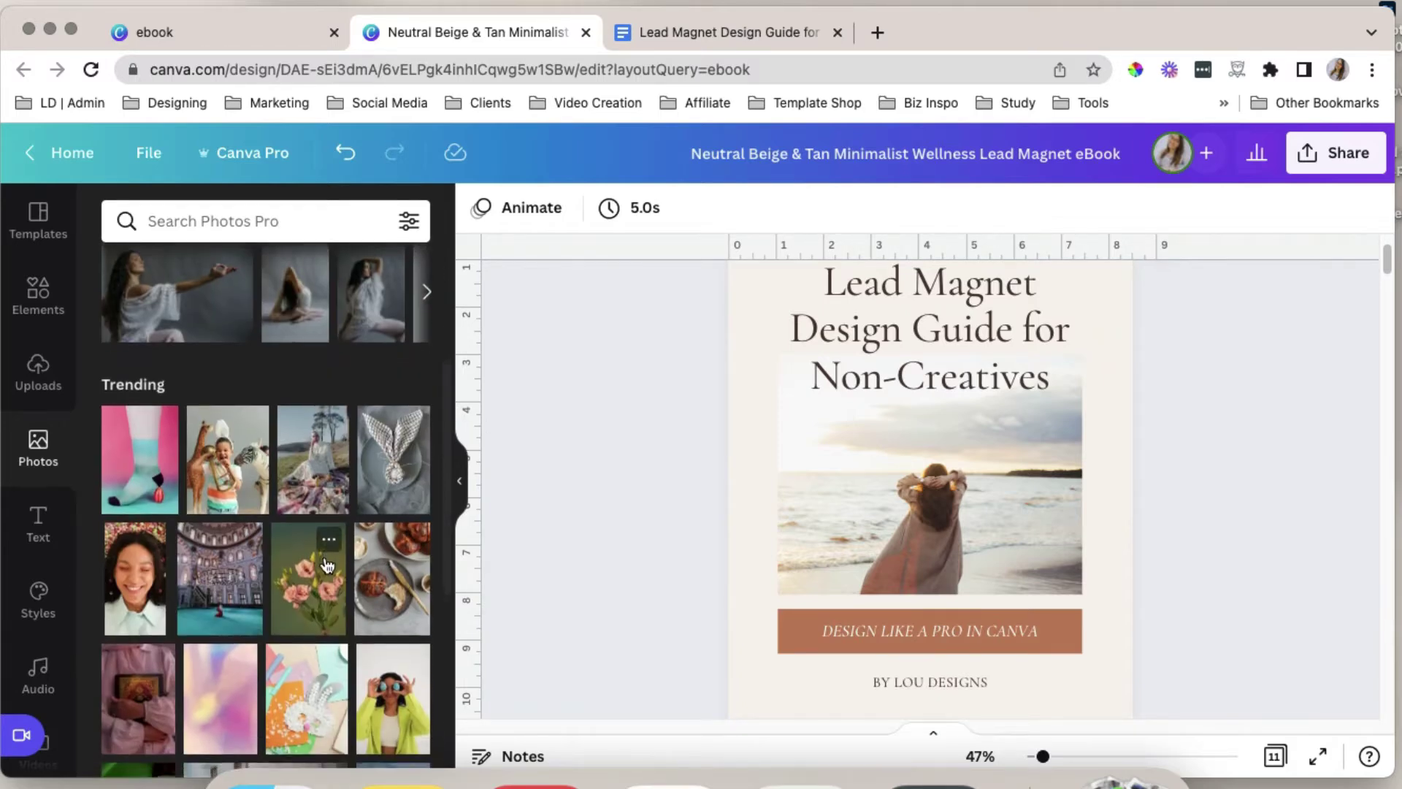
pyautogui.scroll(-1, 373, 634)
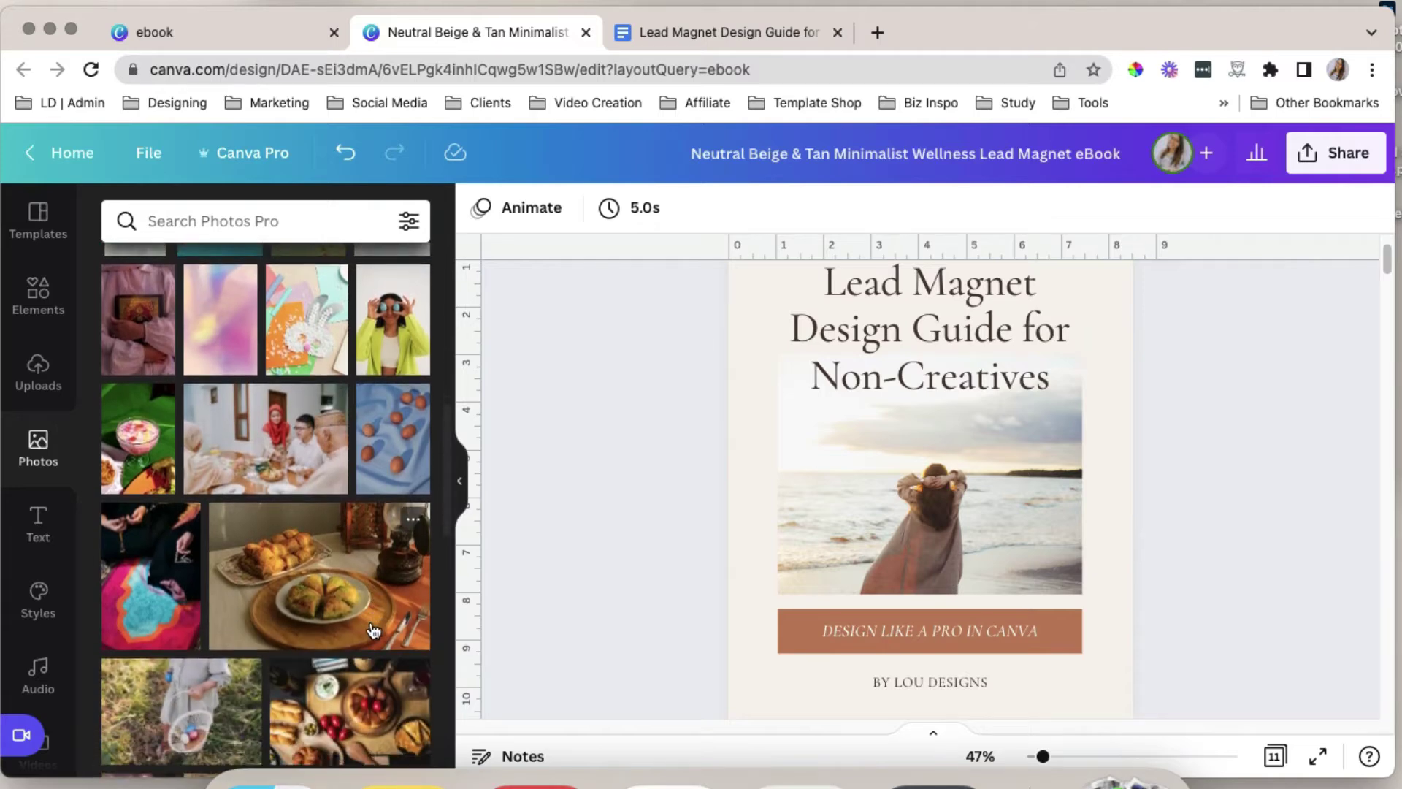
pyautogui.scroll(-1, 942, 584)
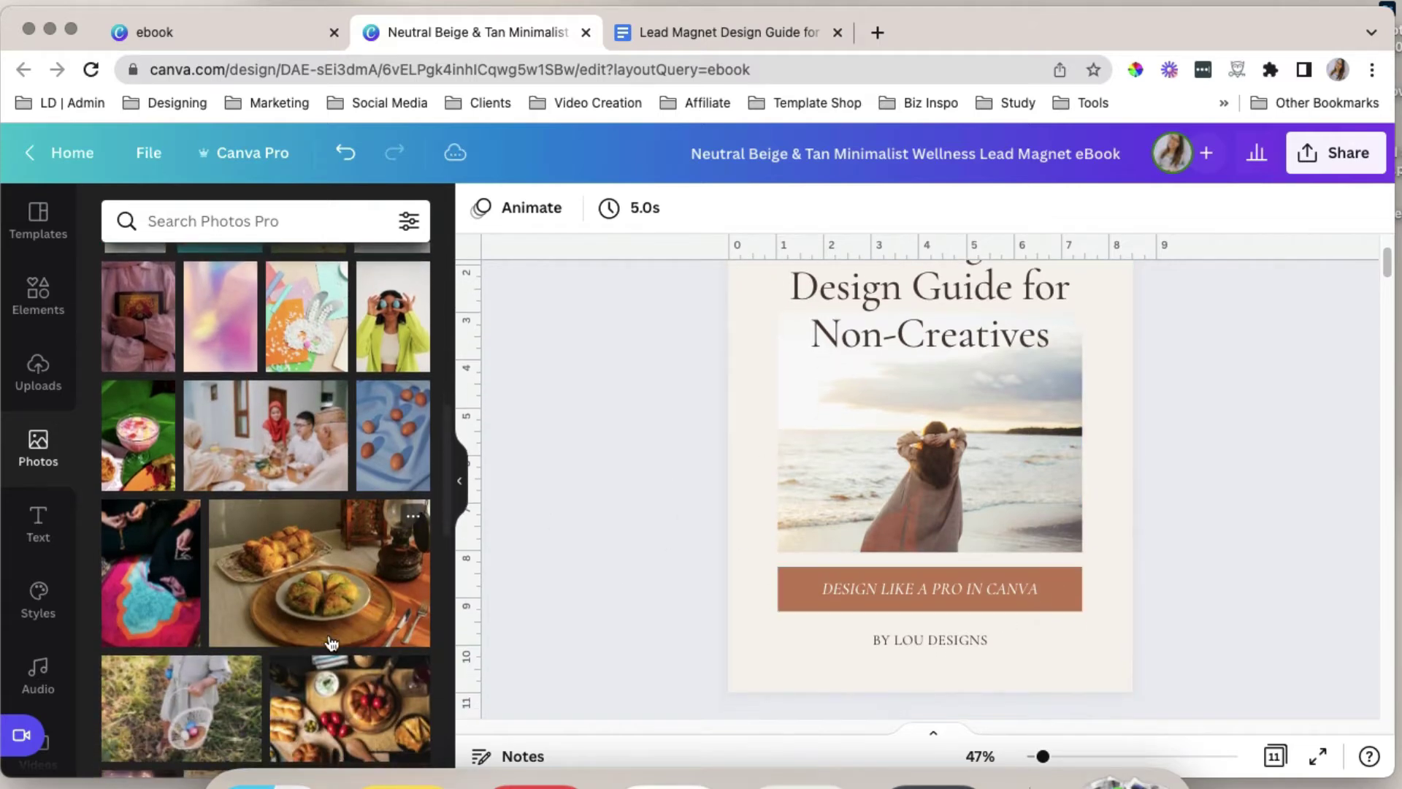
pyautogui.scroll(10, 121, 413)
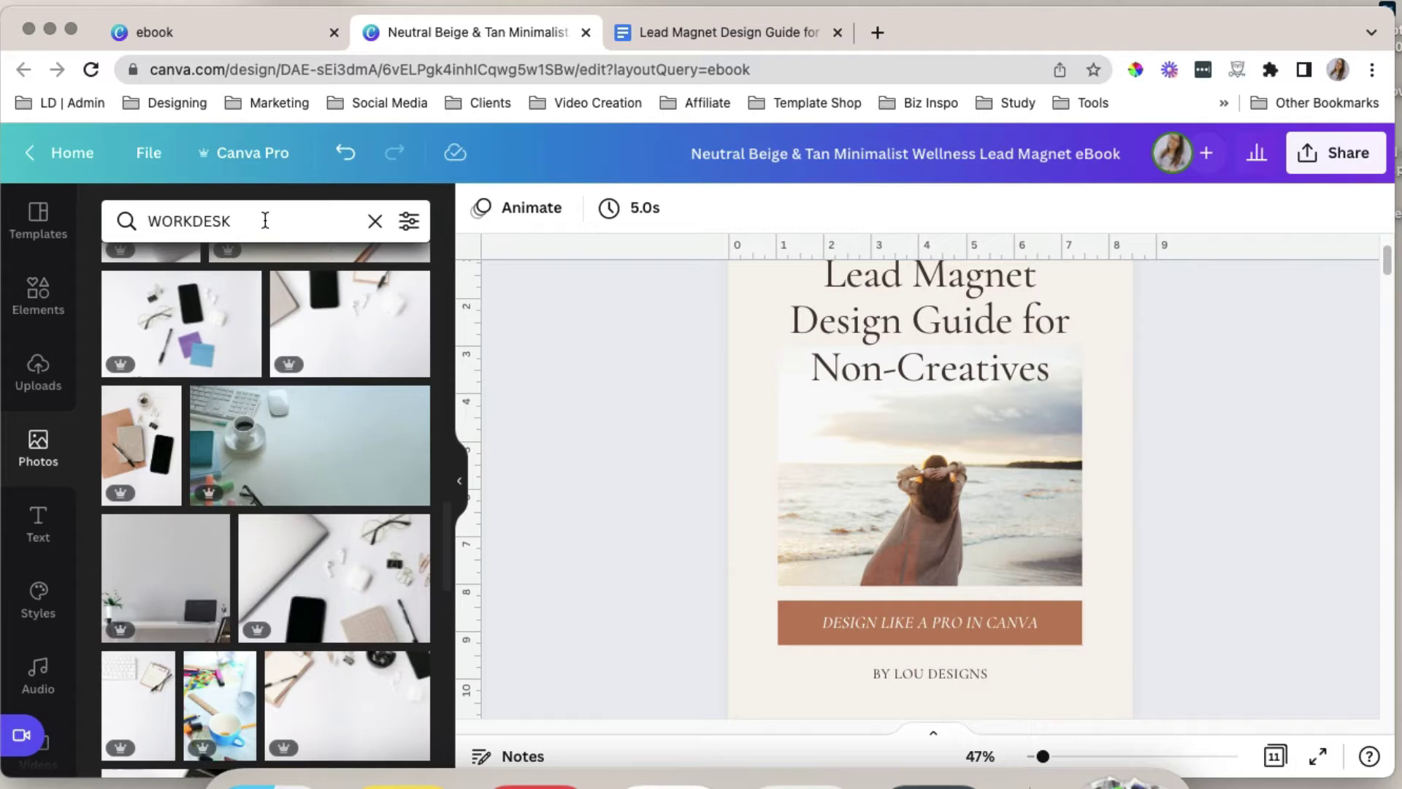
# Search Photos for MINIMALIST and drop the palm-shadow photo onto the cover, replacing the beach image
pyautogui.click(263, 221)
pyautogui.write('MINIMA')
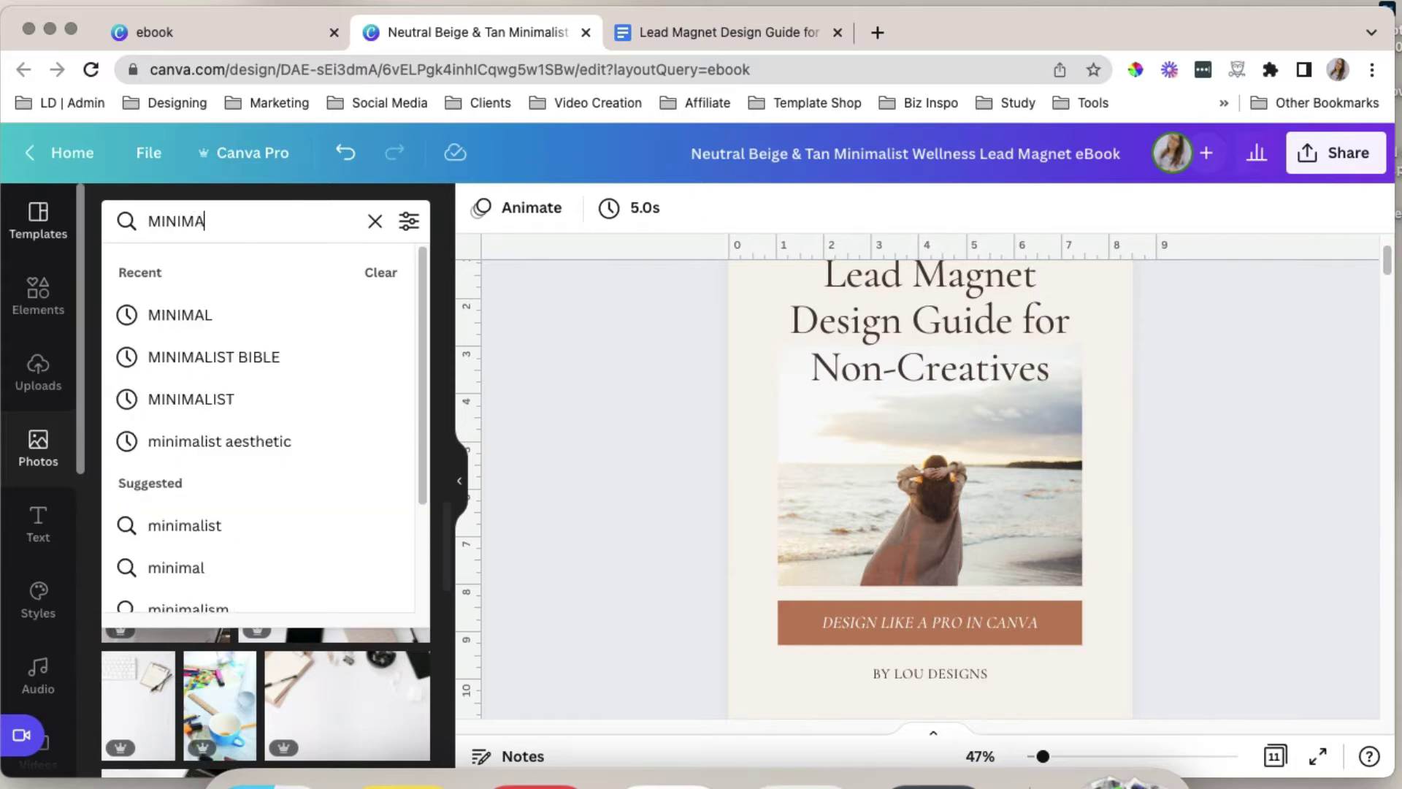
pyautogui.write('LIST')
pyautogui.press('Return')
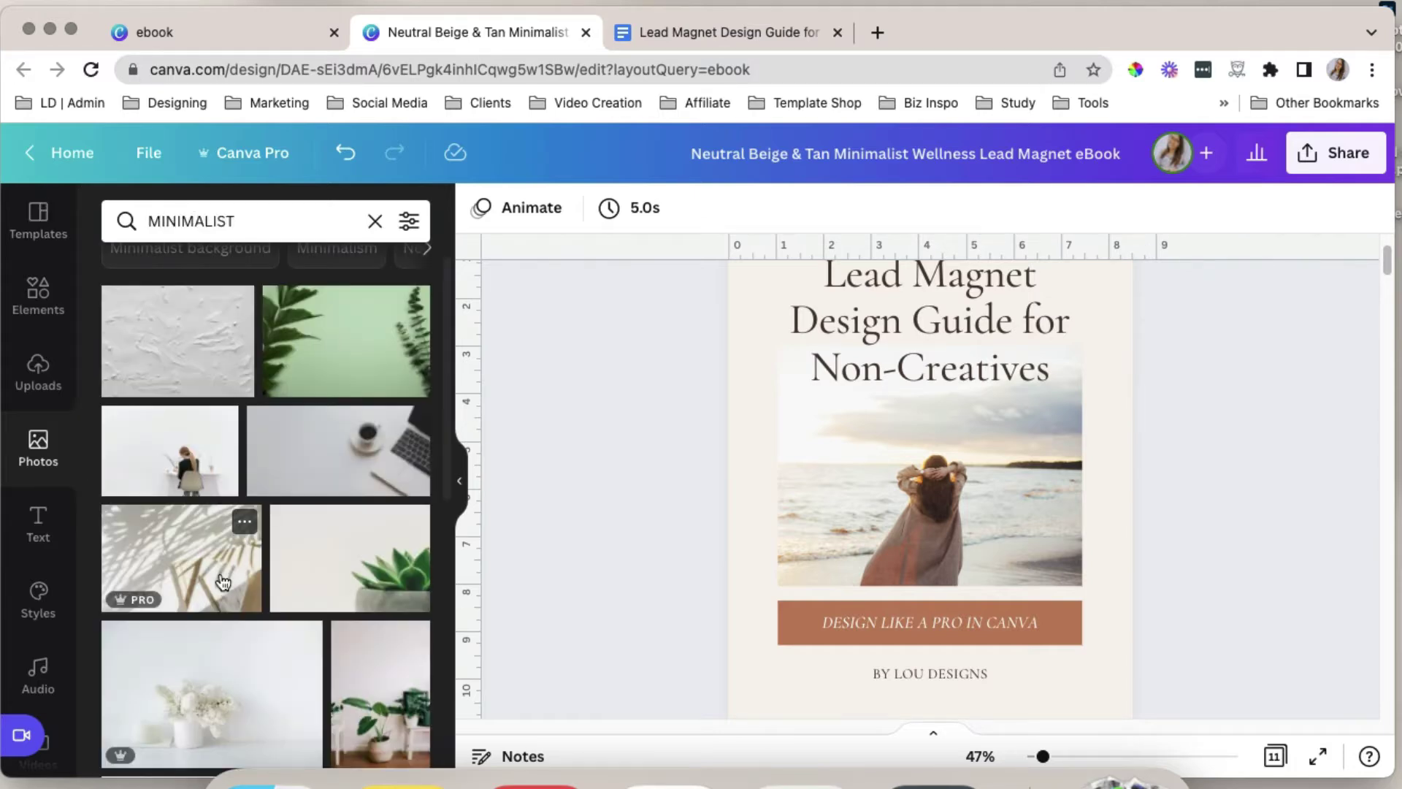
pyautogui.moveTo(219, 548); pyautogui.dragTo(830, 510)
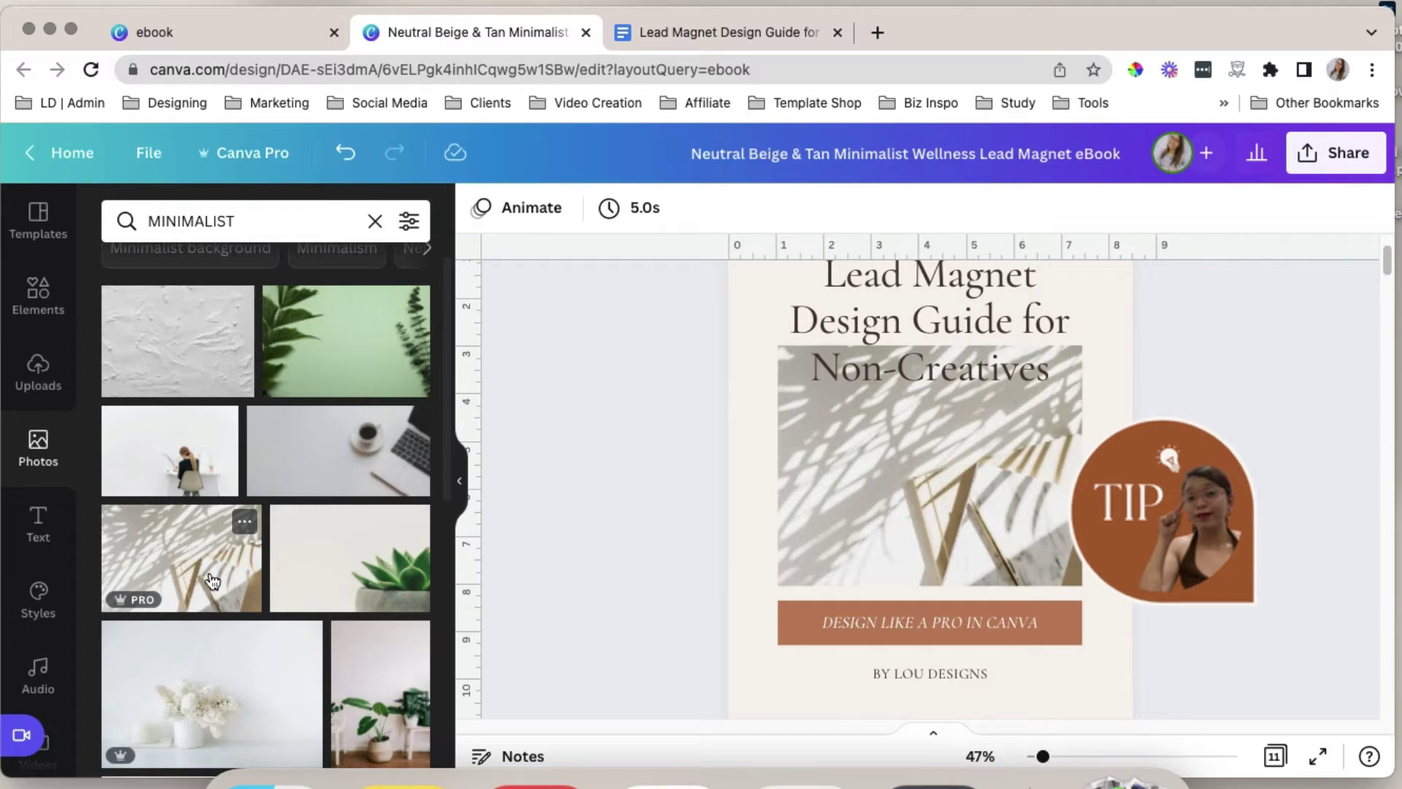
pyautogui.click(241, 524)
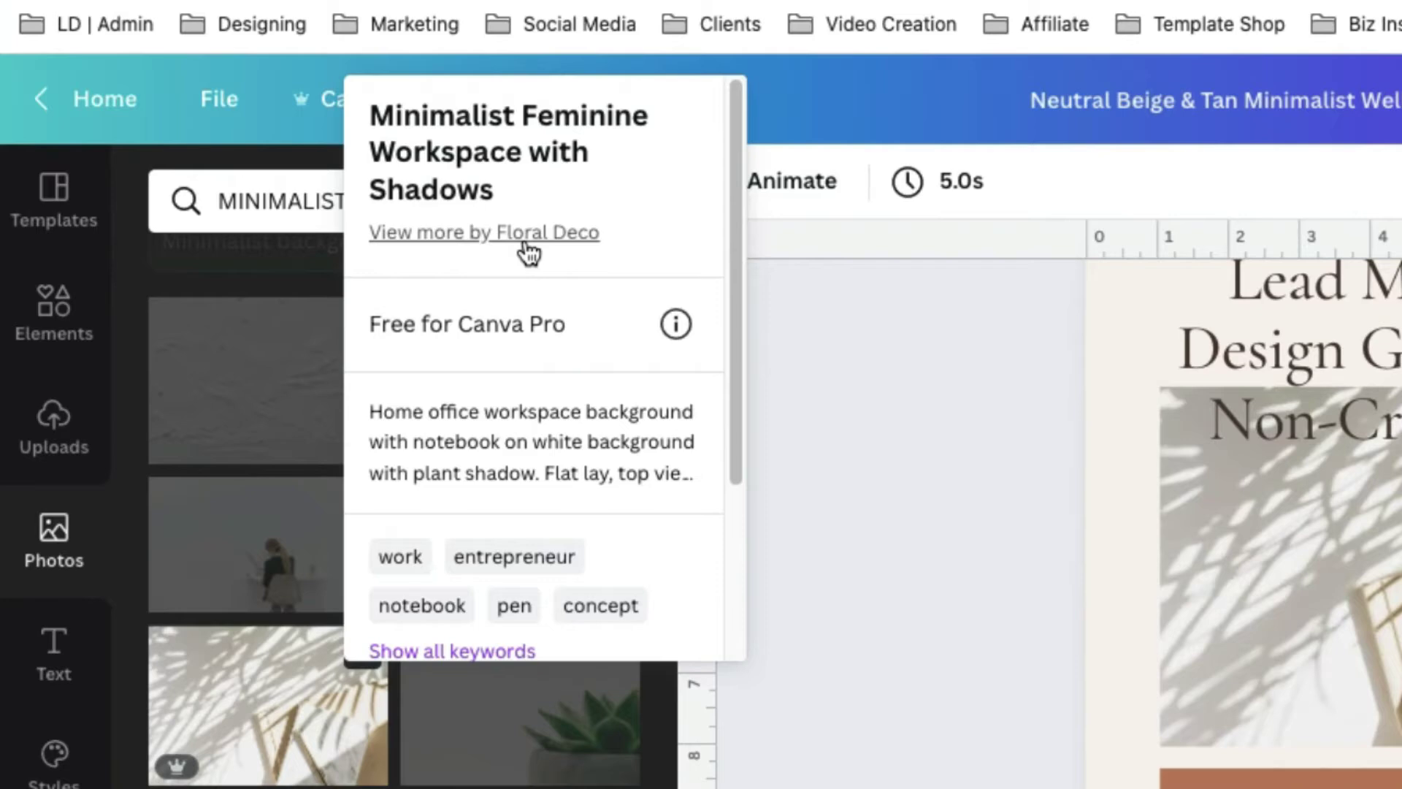
# Browse more photos by Floral Deco and drop the white desk photo onto the Contents page image
pyautogui.click(528, 254)
pyautogui.scroll(-2, 574, 745)
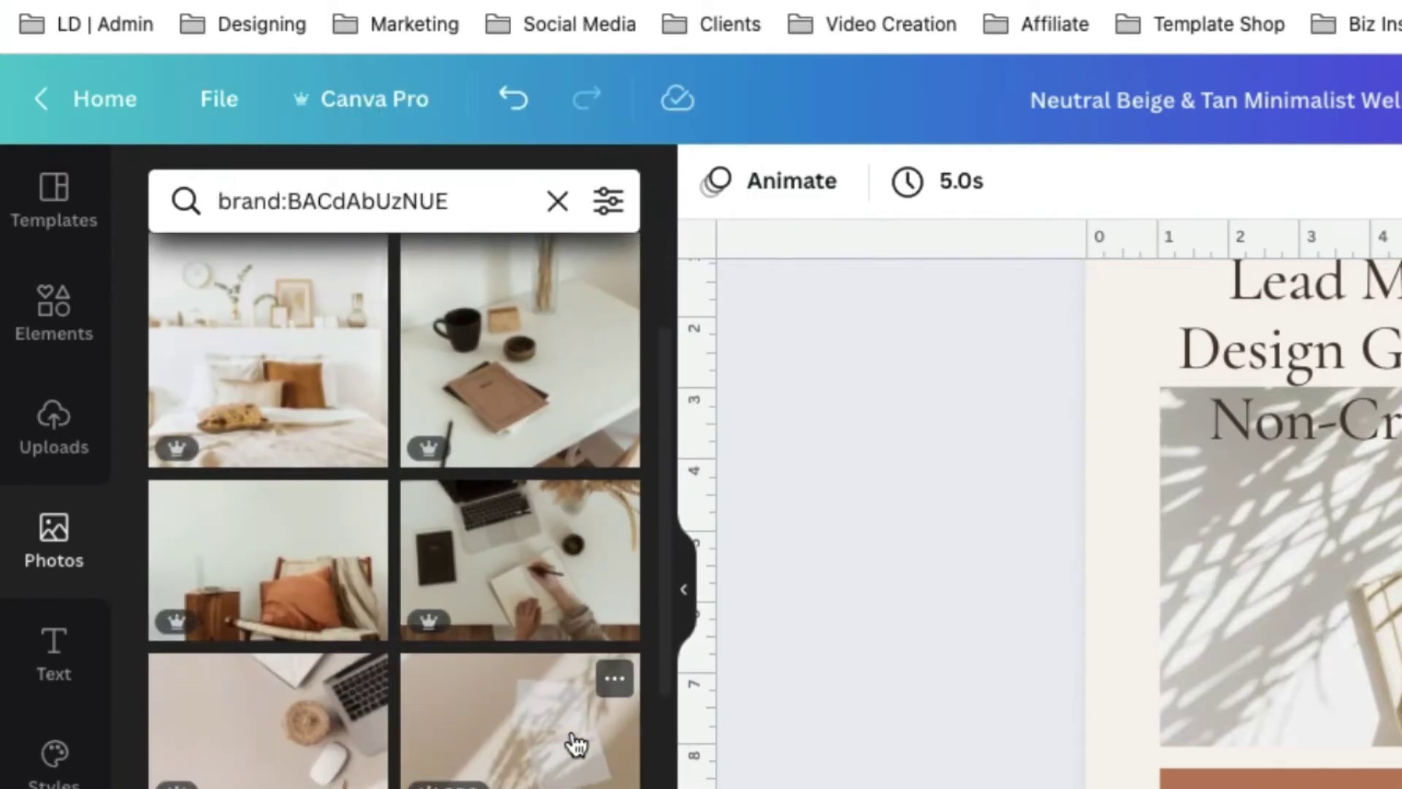
pyautogui.scroll(-5, 569, 739)
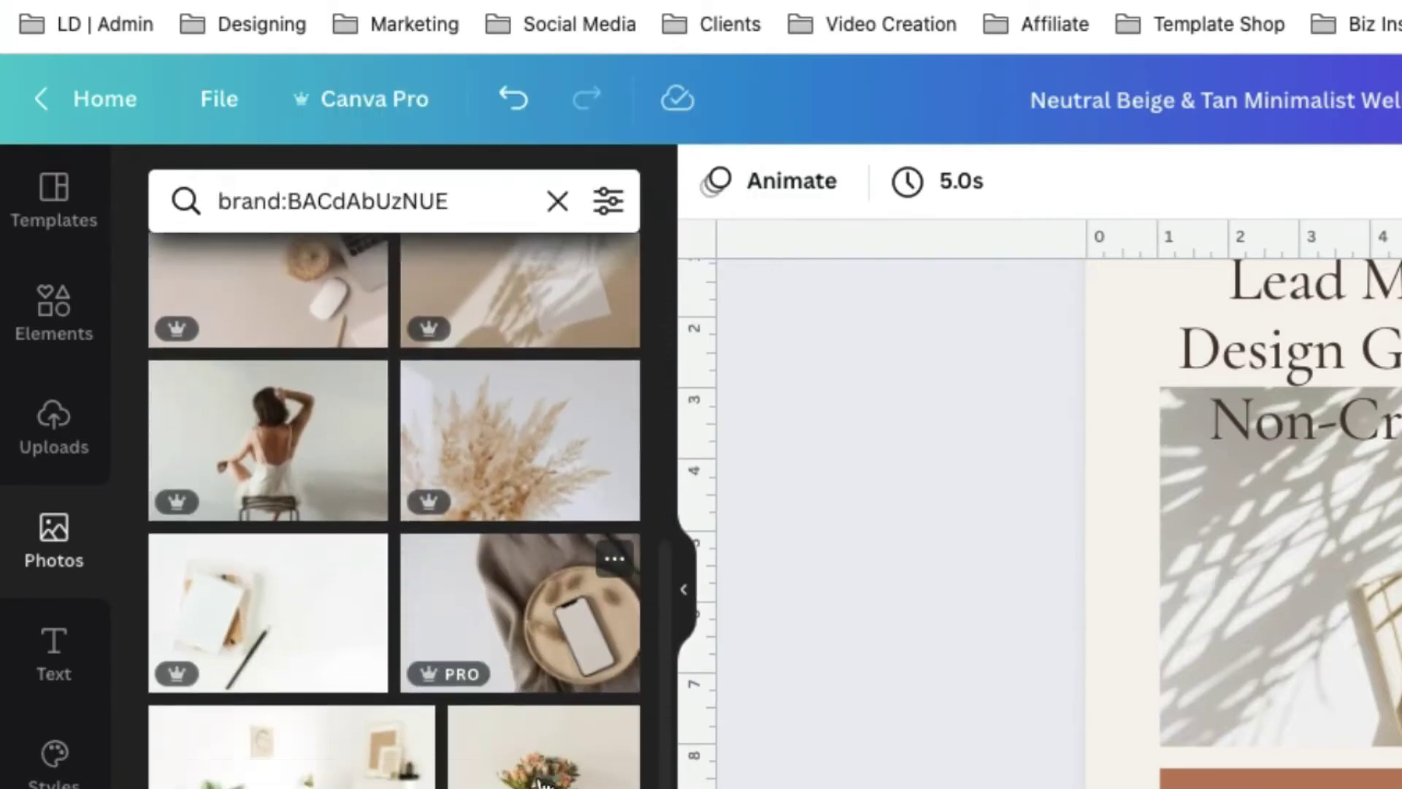
pyautogui.scroll(-2, 540, 781)
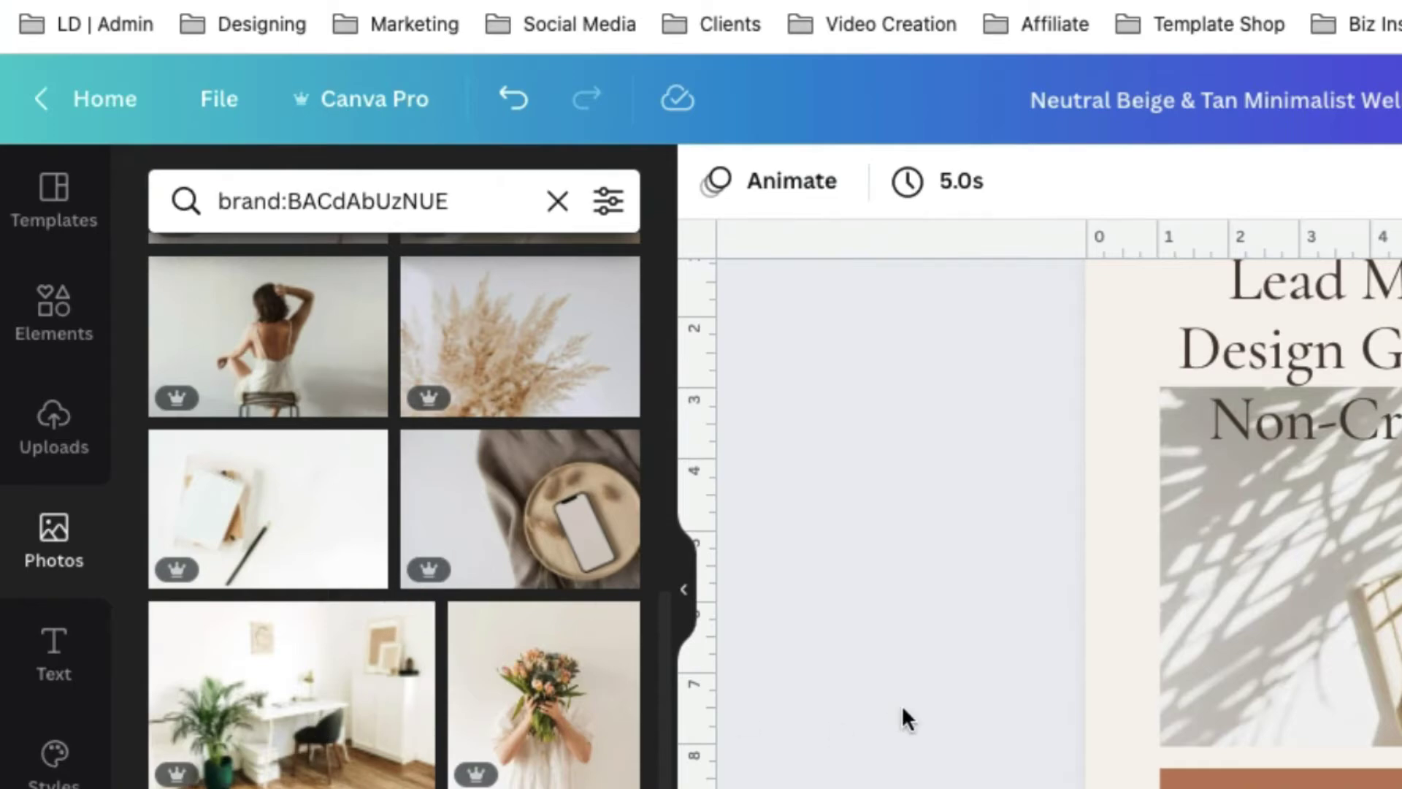
pyautogui.scroll(-3, 914, 705)
pyautogui.scroll(-1, 475, 788)
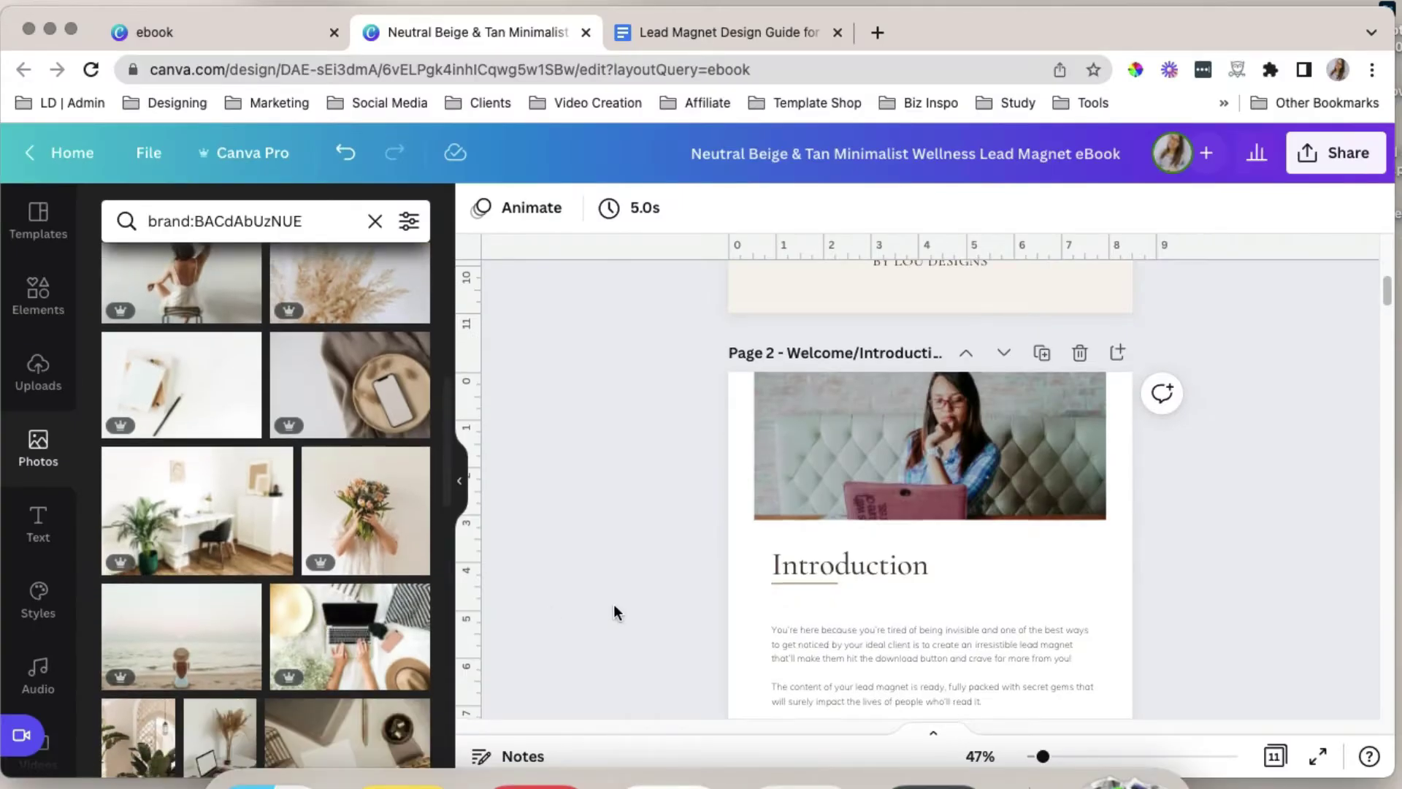
pyautogui.scroll(-6, 614, 604)
pyautogui.scroll(-3, 612, 597)
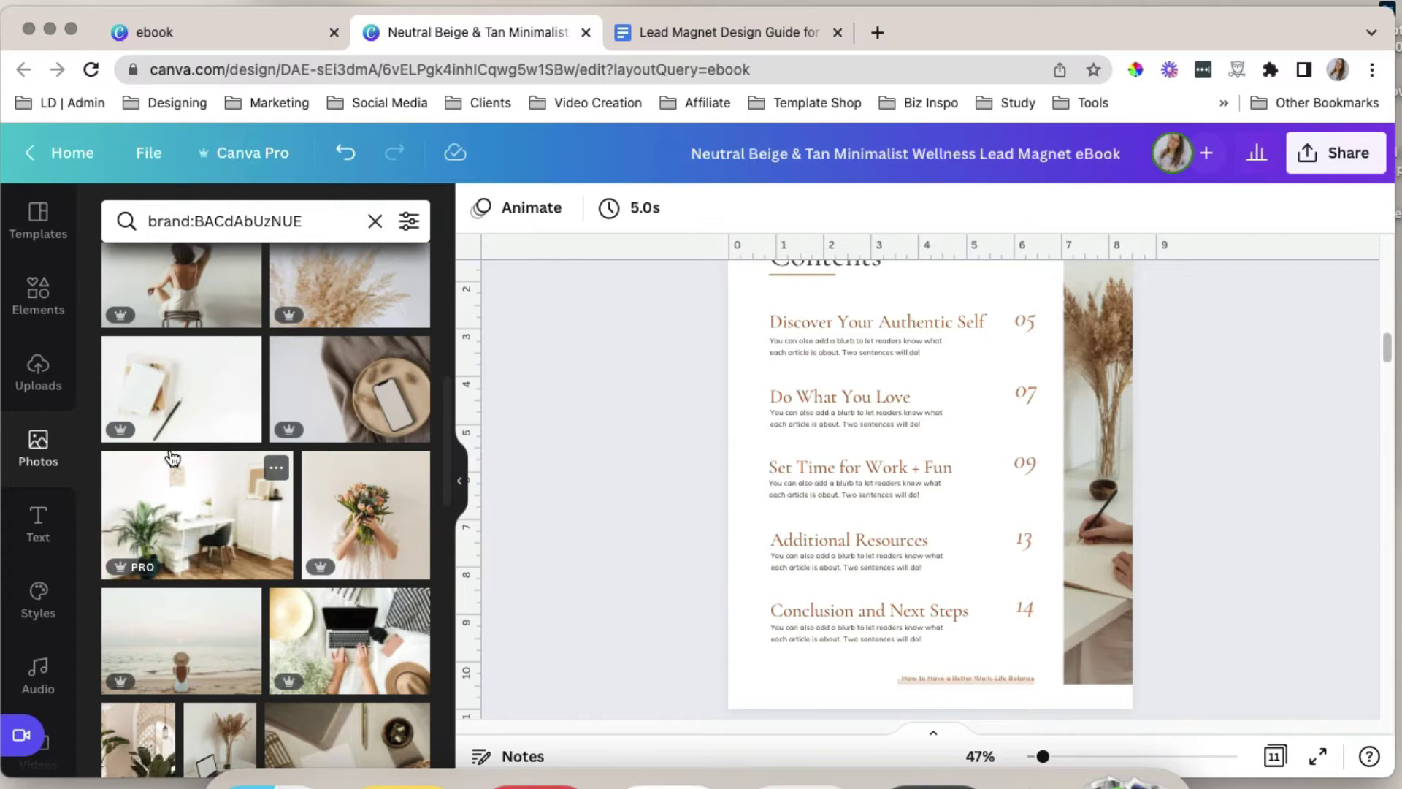
pyautogui.moveTo(186, 518); pyautogui.dragTo(910, 513)
# Adjust the crops of the new desk photo and the Proximity image
pyautogui.doubleClick(1088, 510)
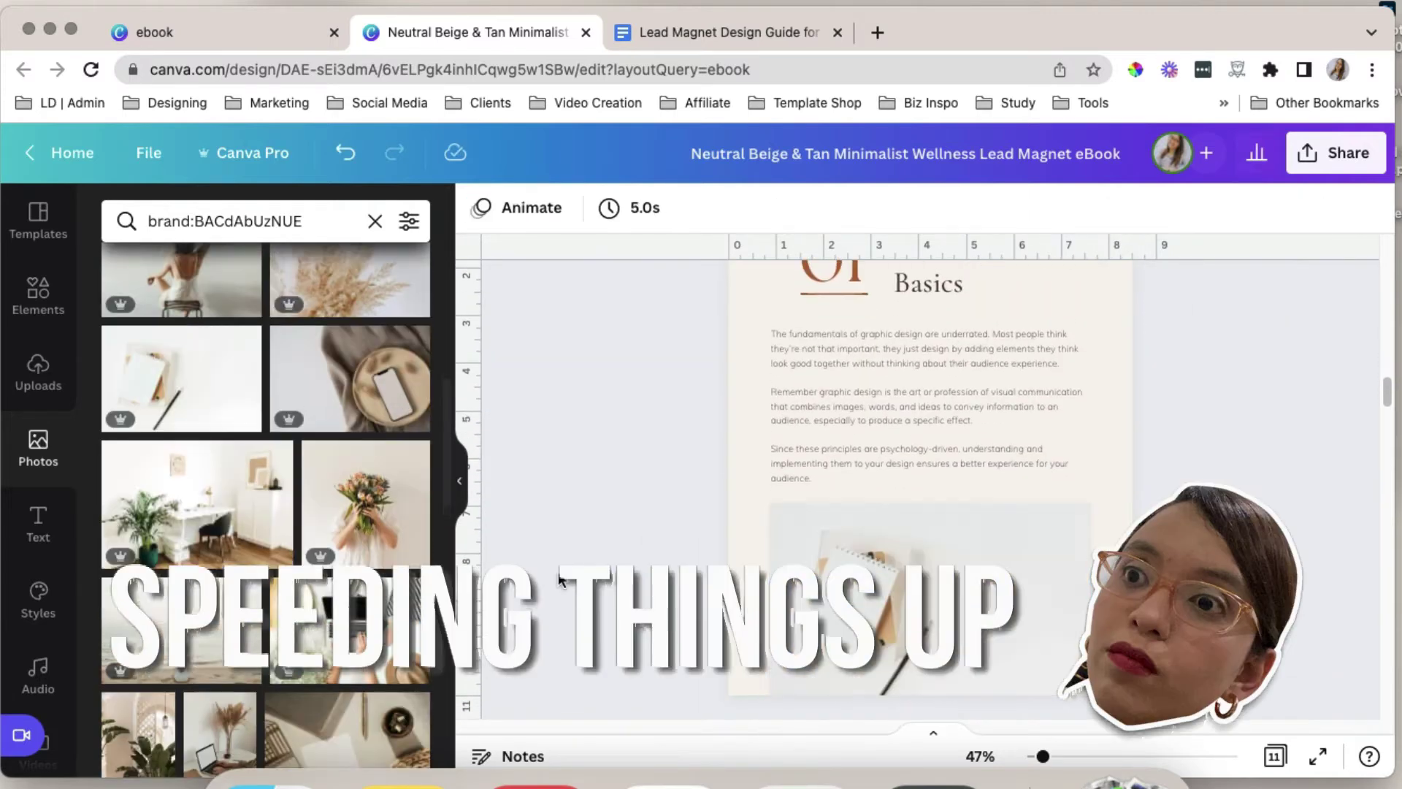
pyautogui.scroll(-5, 803, 475)
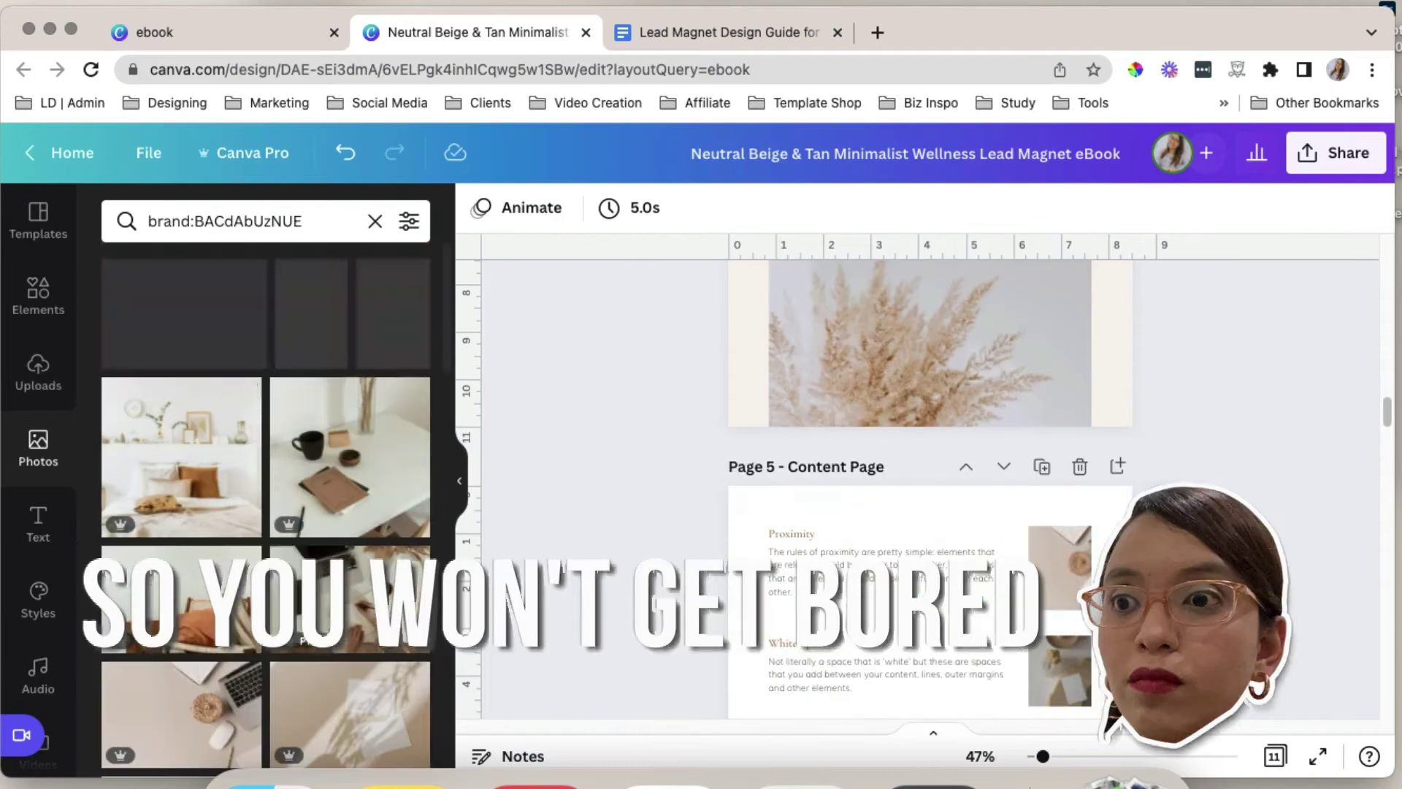
pyautogui.scroll(-2, 803, 475)
pyautogui.doubleClick(1064, 448)
pyautogui.press('Escape')
# Recrop images on later pages, including the notebook photo above Page 11
pyautogui.scroll(-10, 949, 474)
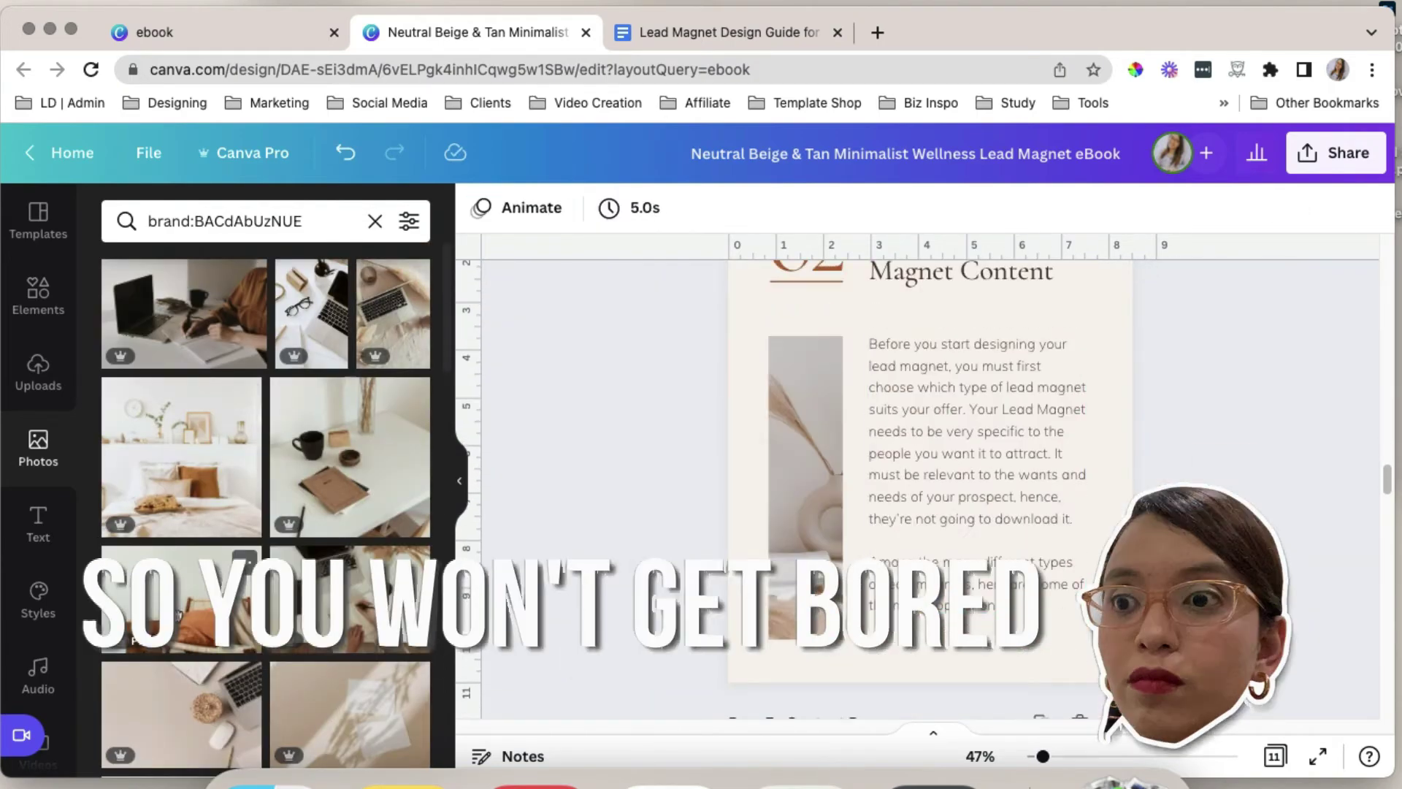
pyautogui.scroll(-5, 266, 511)
pyautogui.doubleClick(1019, 536)
pyautogui.press('Escape')
pyautogui.doubleClick(964, 526)
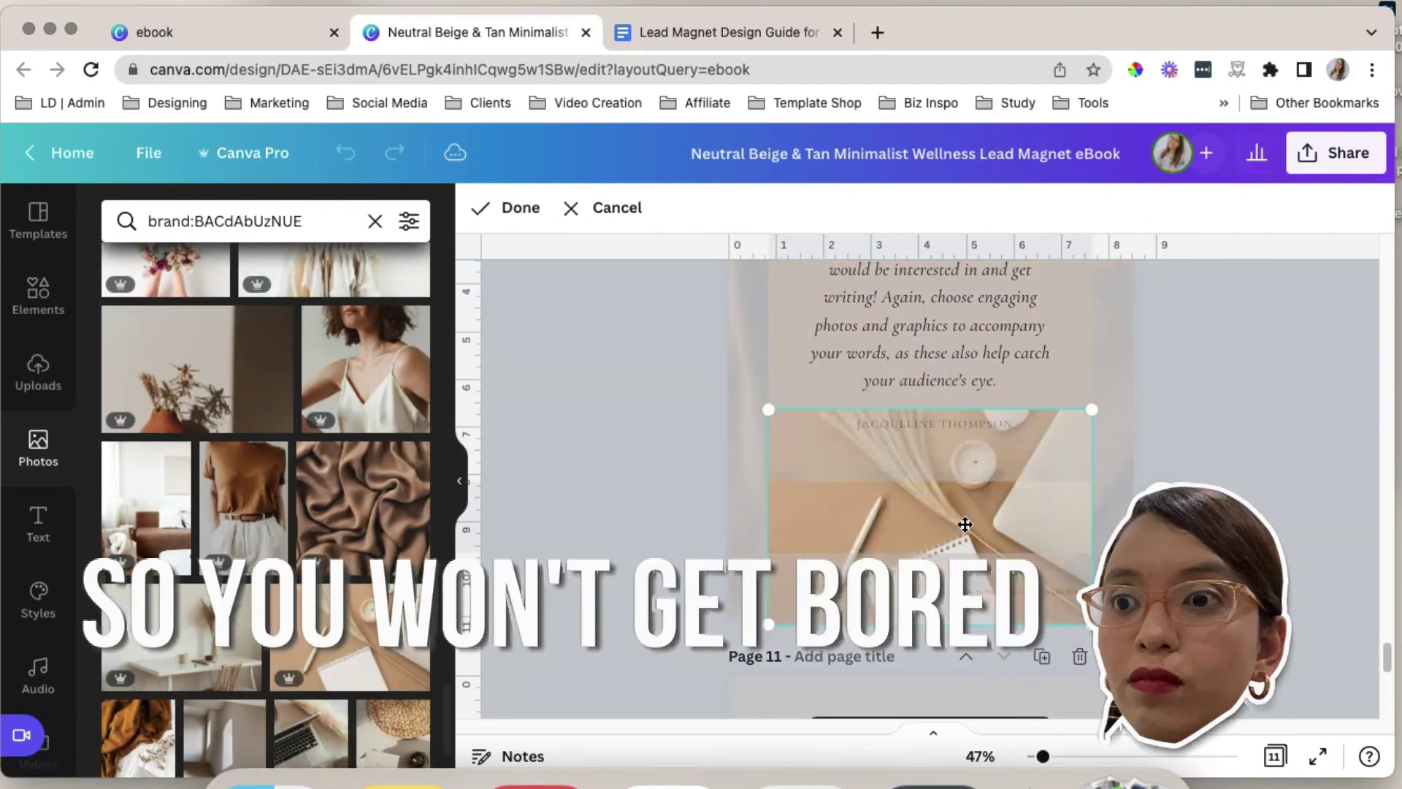
pyautogui.press('Escape')
pyautogui.scroll(-5, 950, 475)
pyautogui.click(897, 476)
pyautogui.press('Escape')
pyautogui.scroll(8, 896, 475)
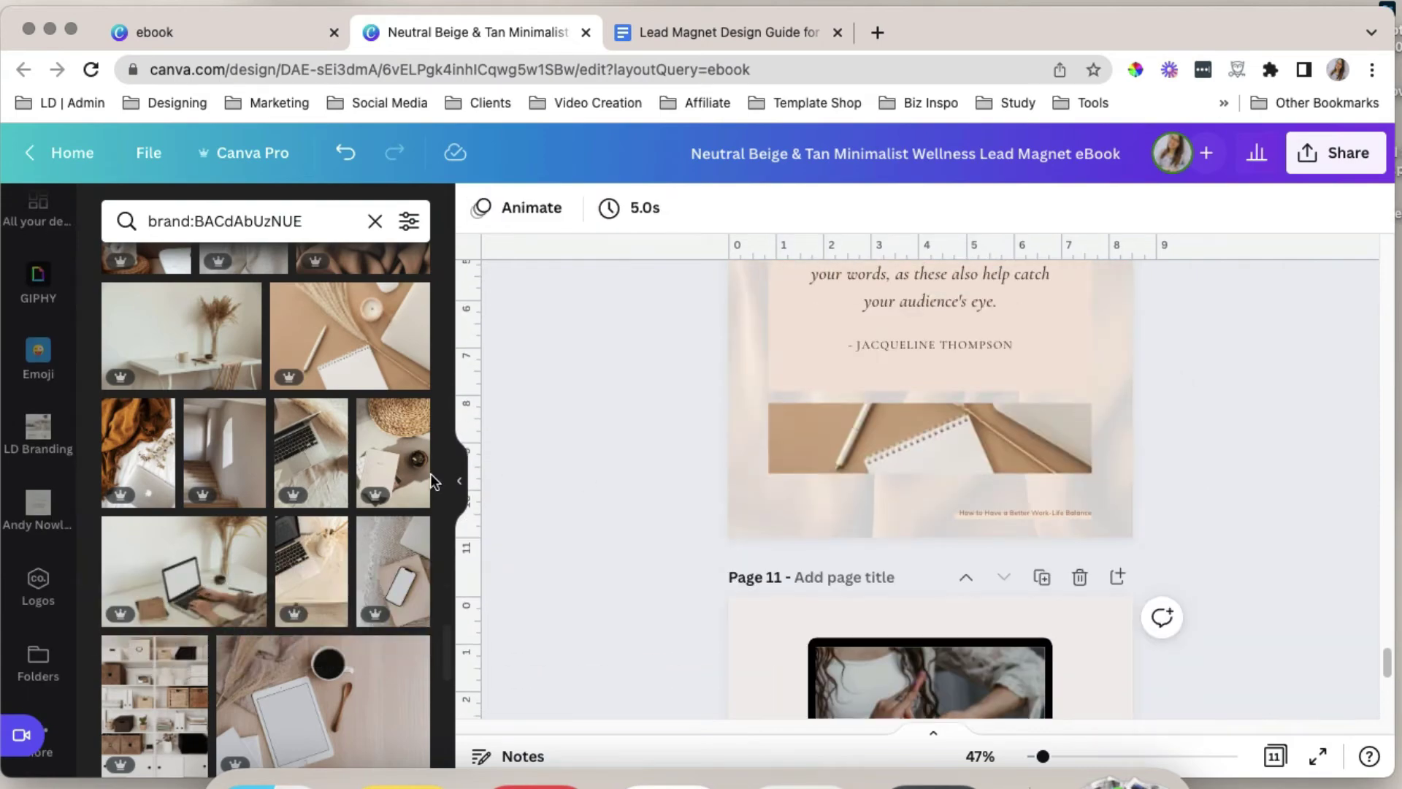
pyautogui.scroll(2, 424, 473)
pyautogui.scroll(15, 772, 463)
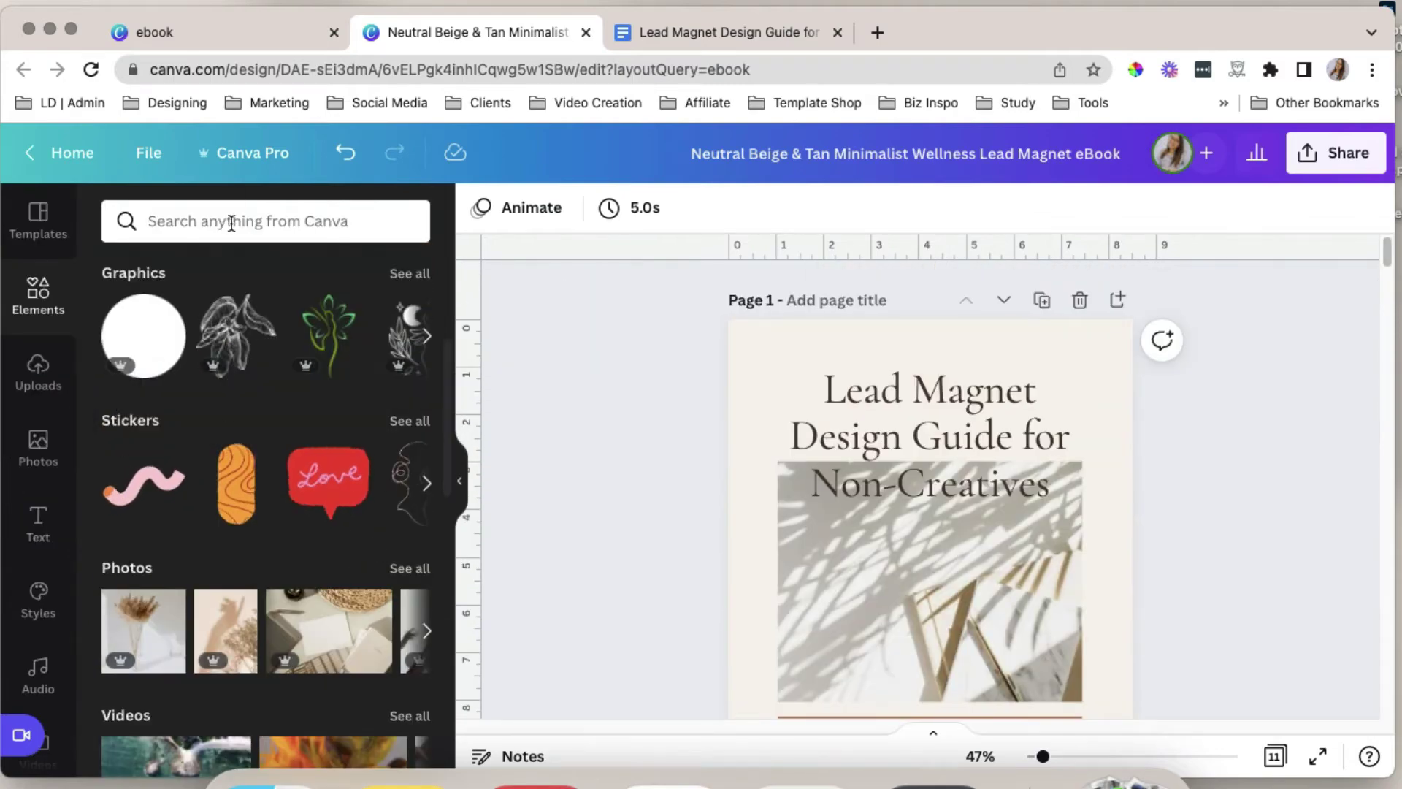
pyautogui.click(232, 222)
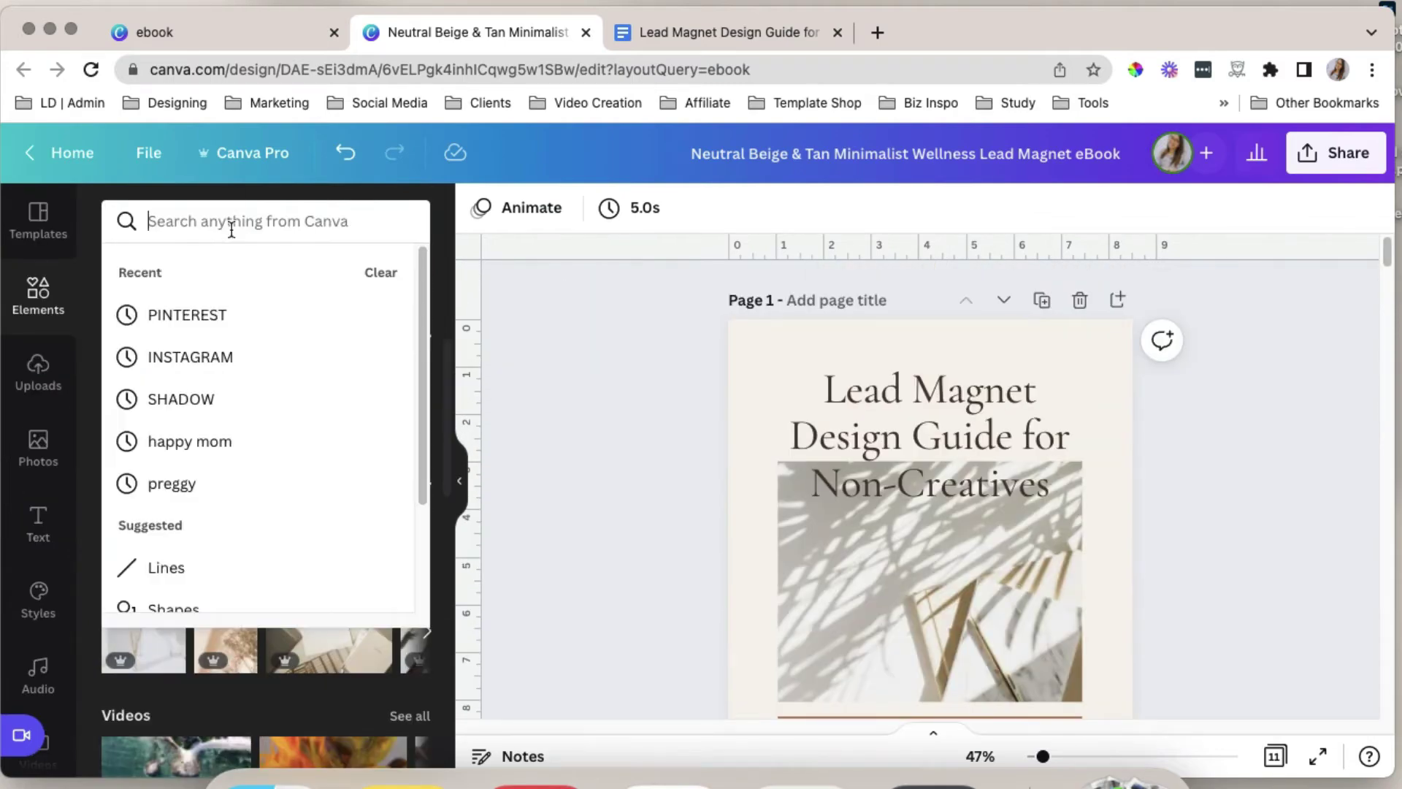
pyautogui.click(467, 307)
pyautogui.scroll(4, 369, 511)
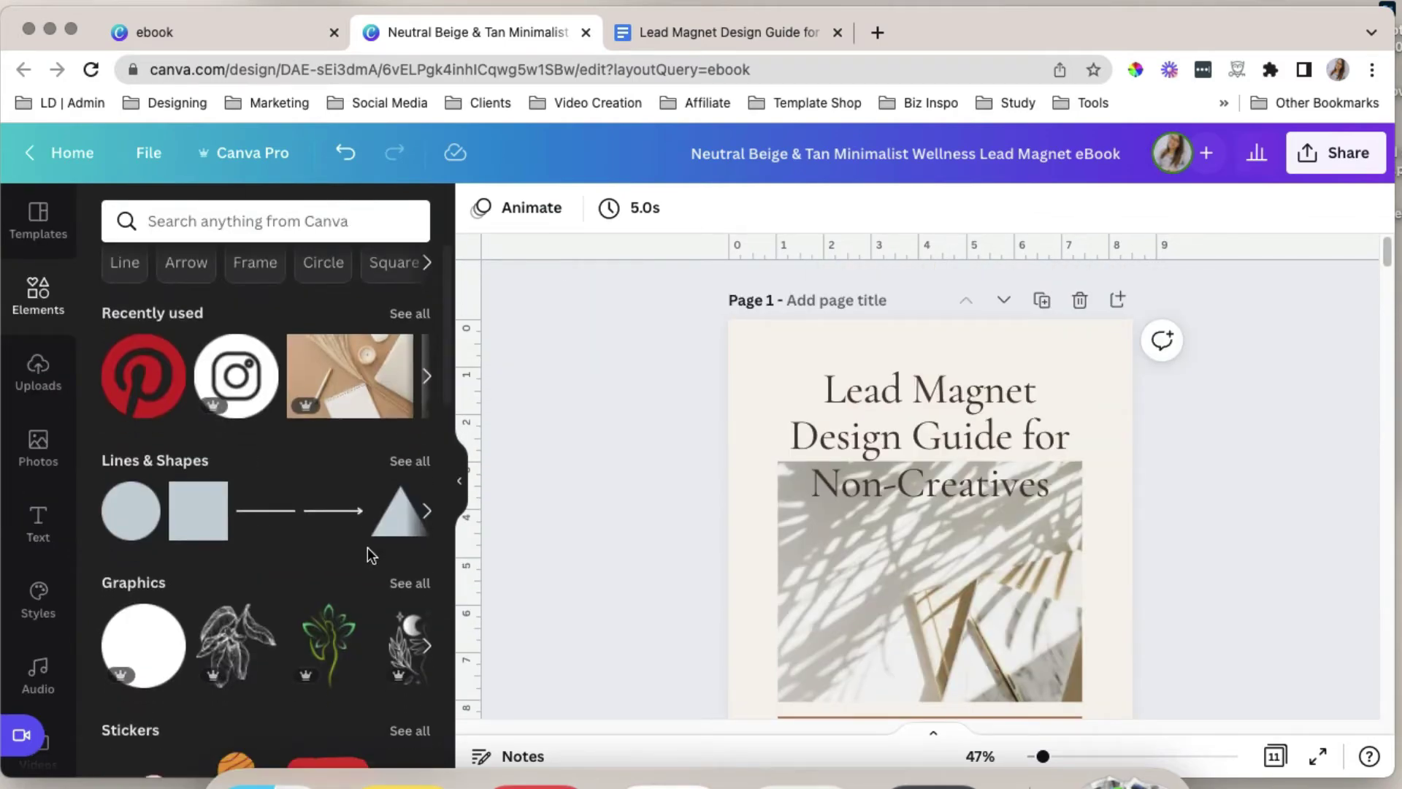
pyautogui.scroll(-3, 367, 474)
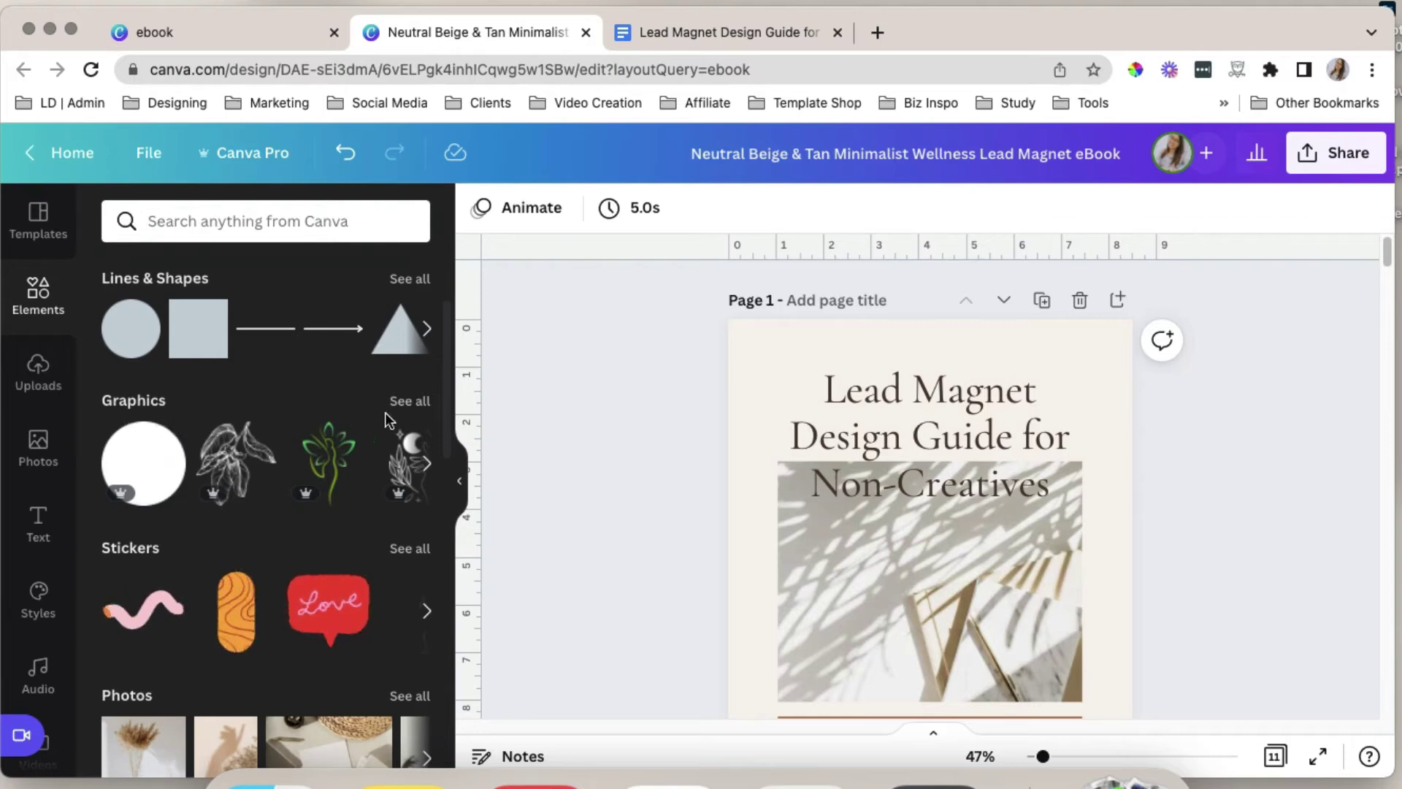
pyautogui.click(410, 401)
pyautogui.scroll(-2, 304, 526)
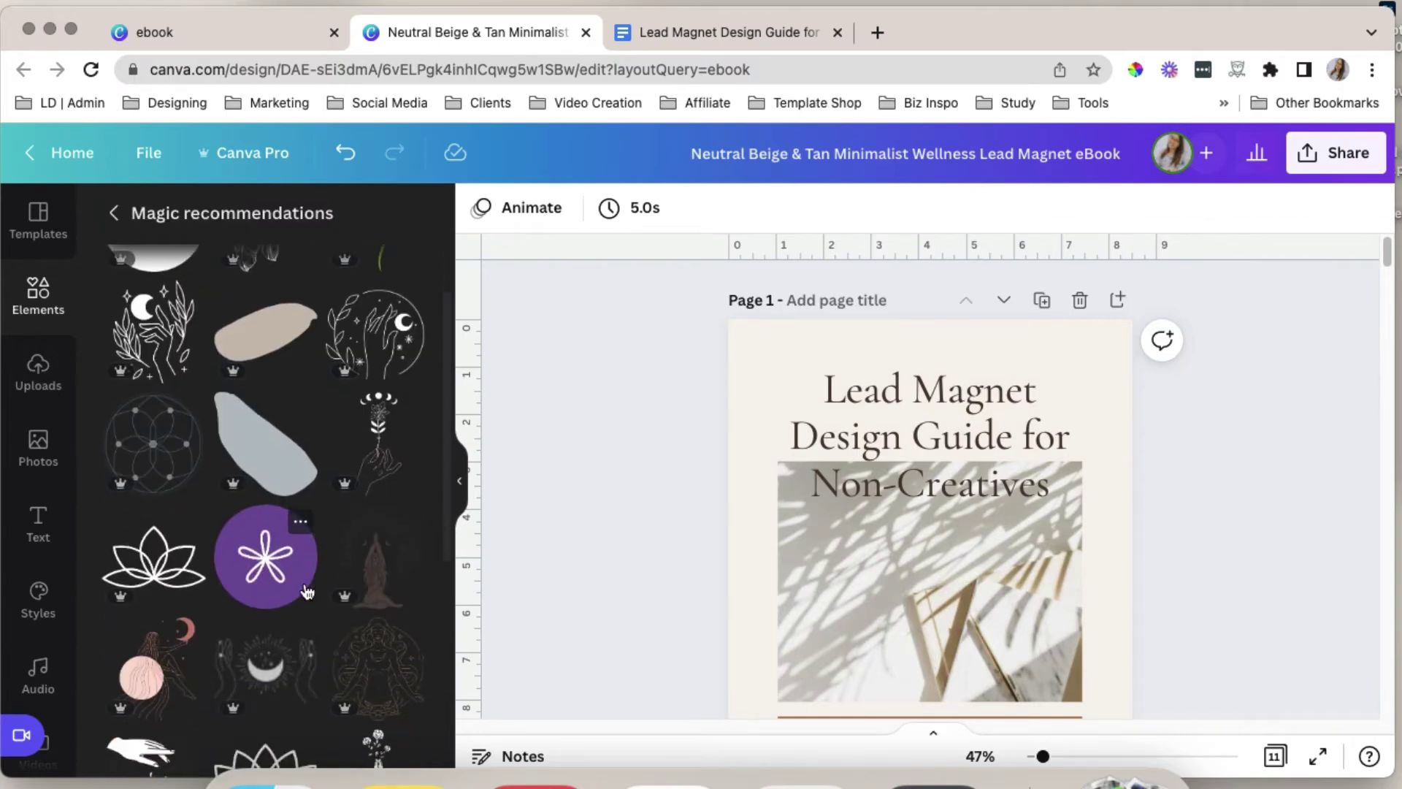
pyautogui.scroll(-2, 638, 585)
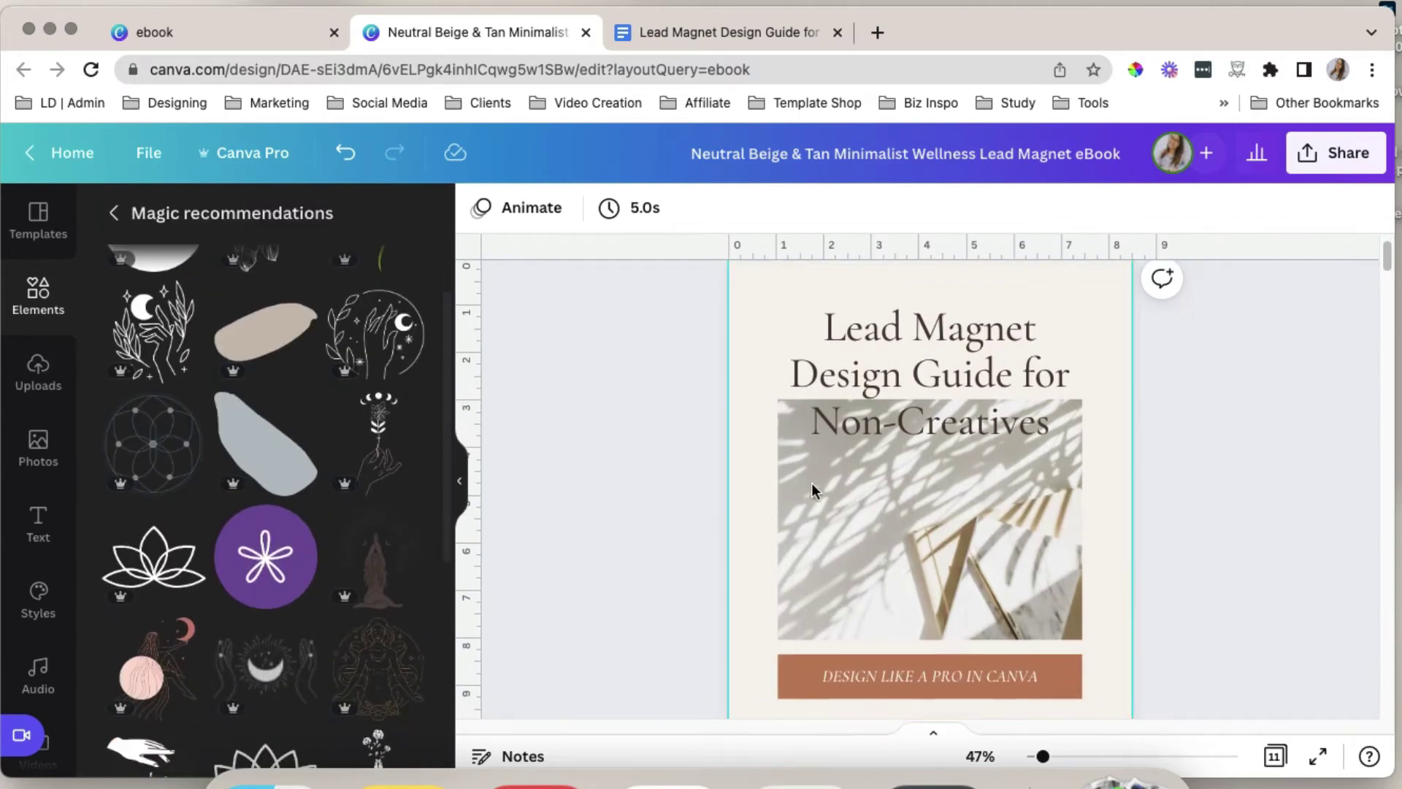
pyautogui.scroll(-3, 300, 518)
pyautogui.scroll(5, 292, 511)
pyautogui.moveTo(154, 427); pyautogui.dragTo(1132, 328)
pyautogui.scroll(1, 1132, 365)
pyautogui.click(1187, 412)
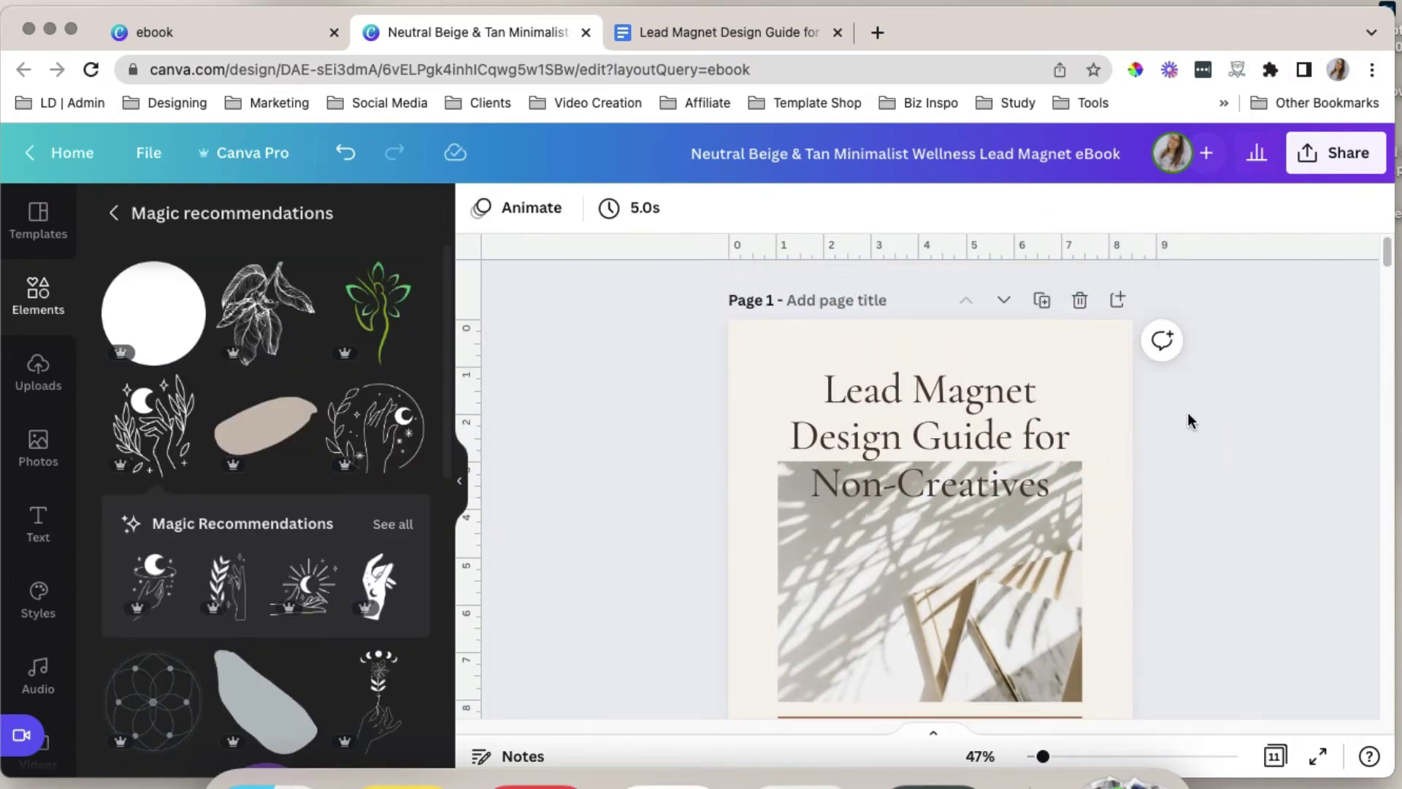
pyautogui.scroll(-10, 1195, 544)
pyautogui.scroll(-10, 1172, 566)
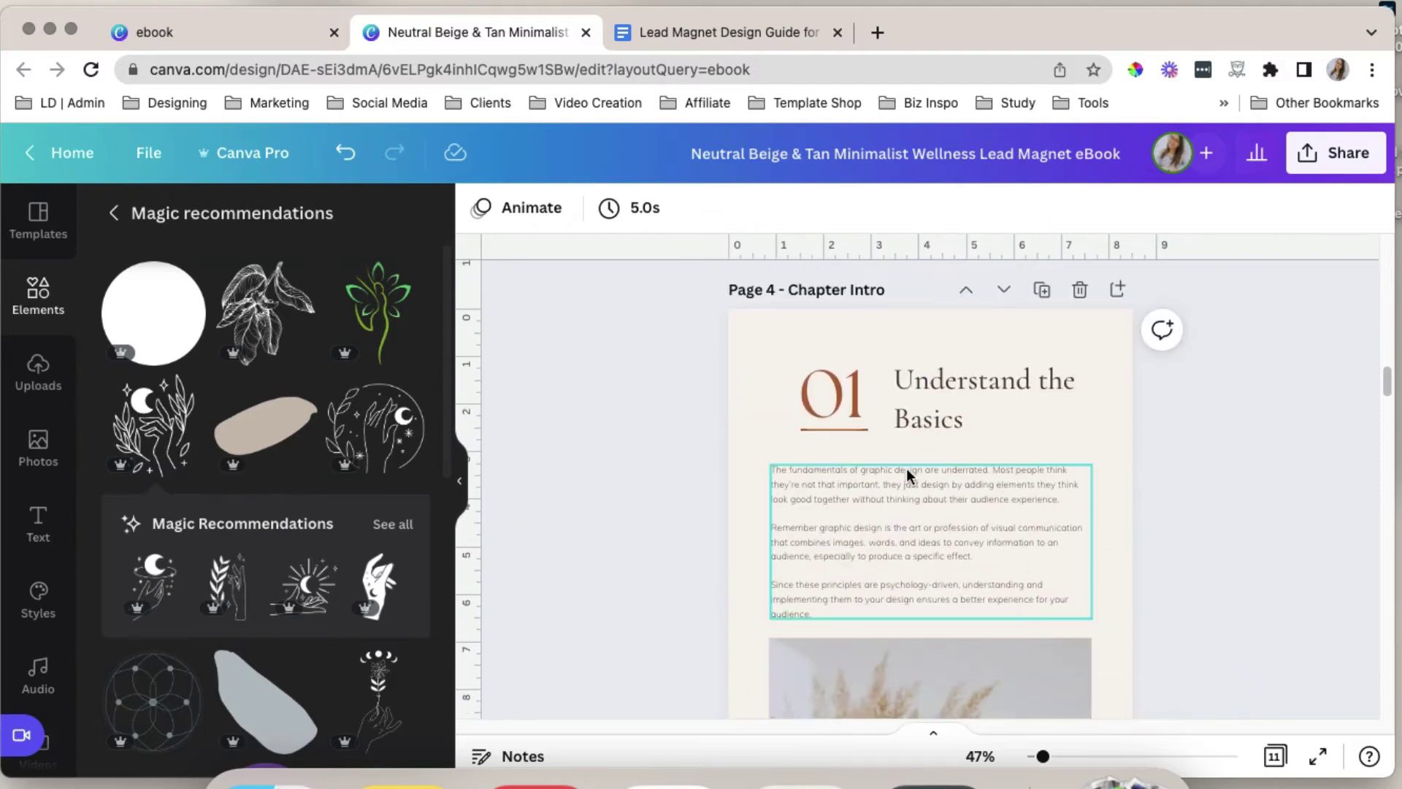
pyautogui.scroll(-4, 577, 502)
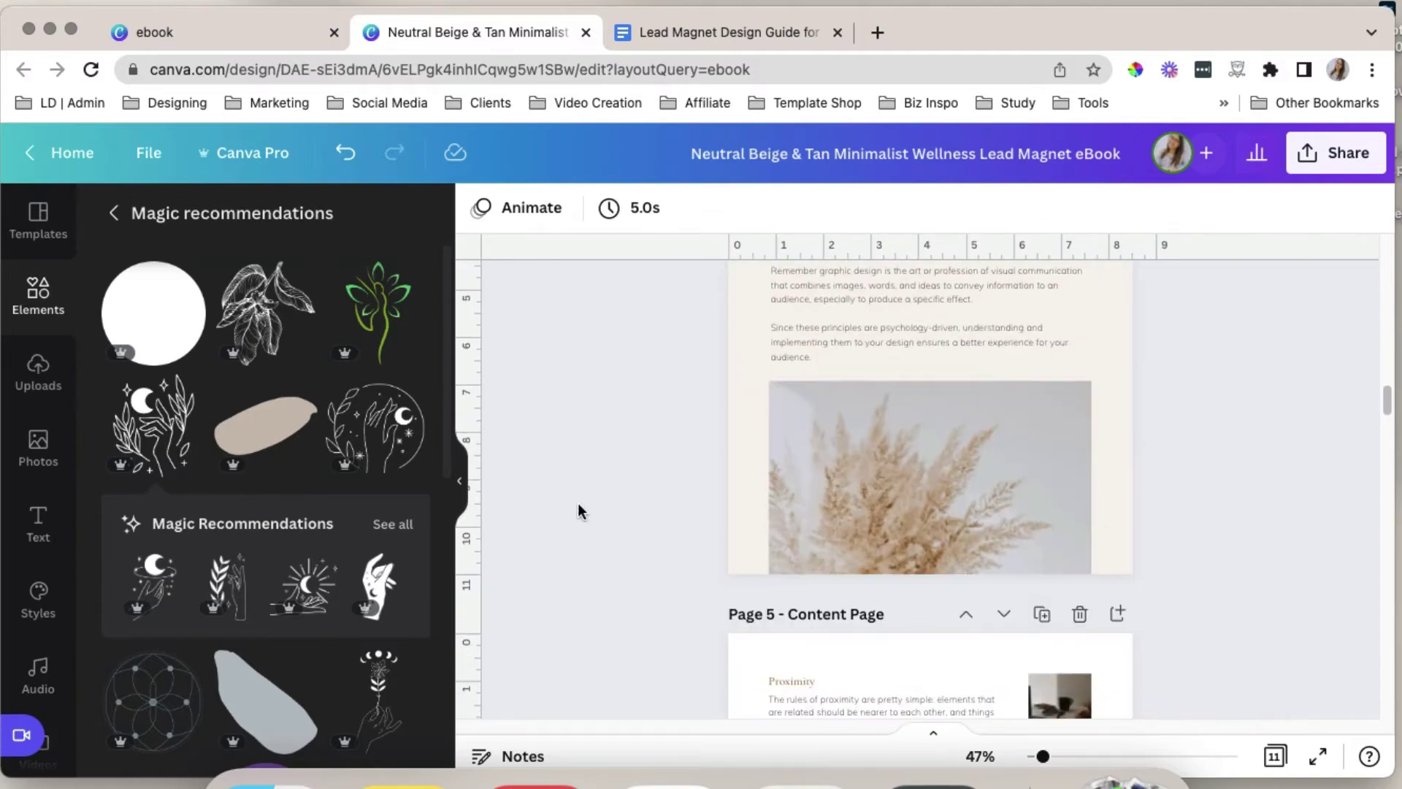
# Drop a stock Business video of hands typing onto the laptop mockup screen on page 11
pyautogui.click(460, 480)
pyautogui.scroll(-15, 464, 500)
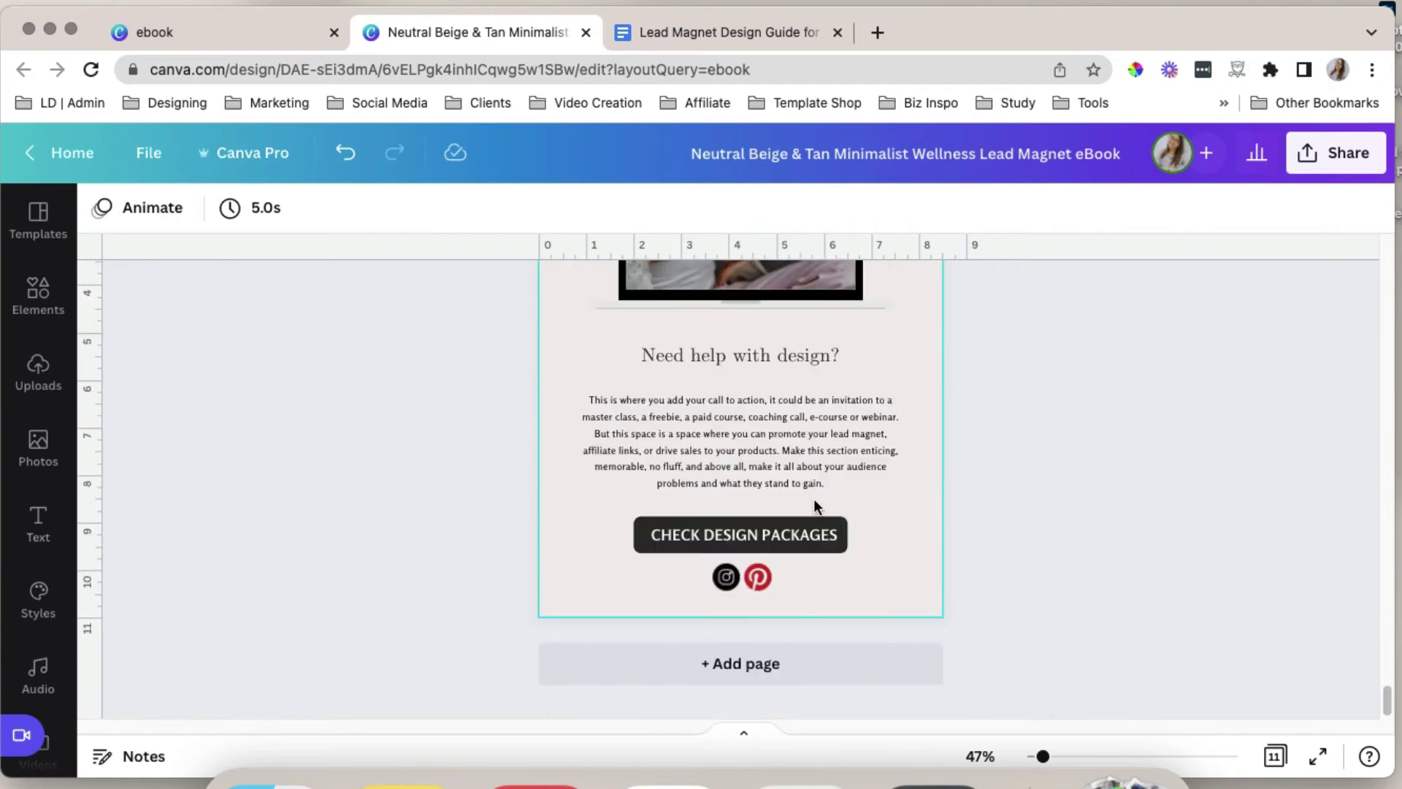
pyautogui.scroll(3, 814, 498)
pyautogui.click(743, 498)
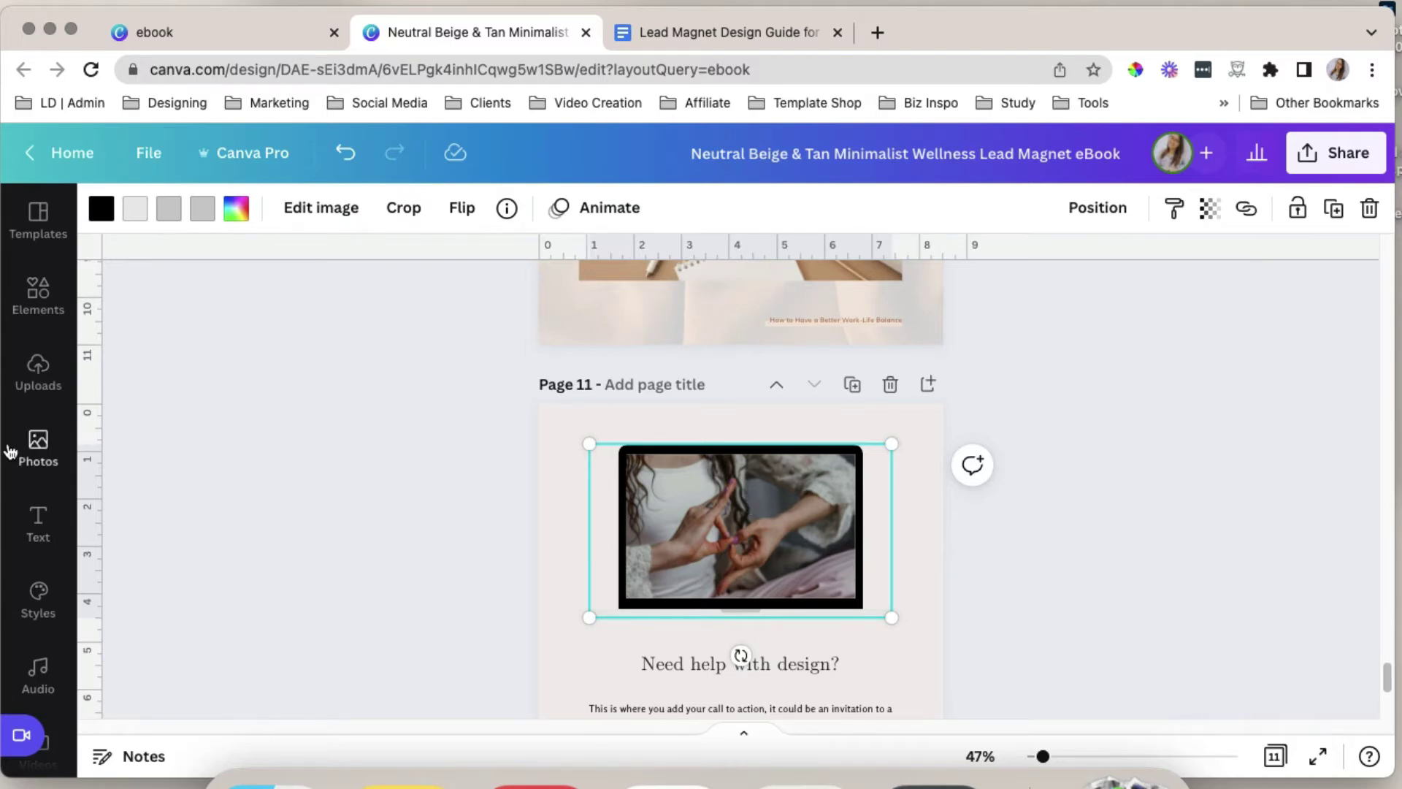
pyautogui.scroll(-3, 30, 475)
pyautogui.click(38, 497)
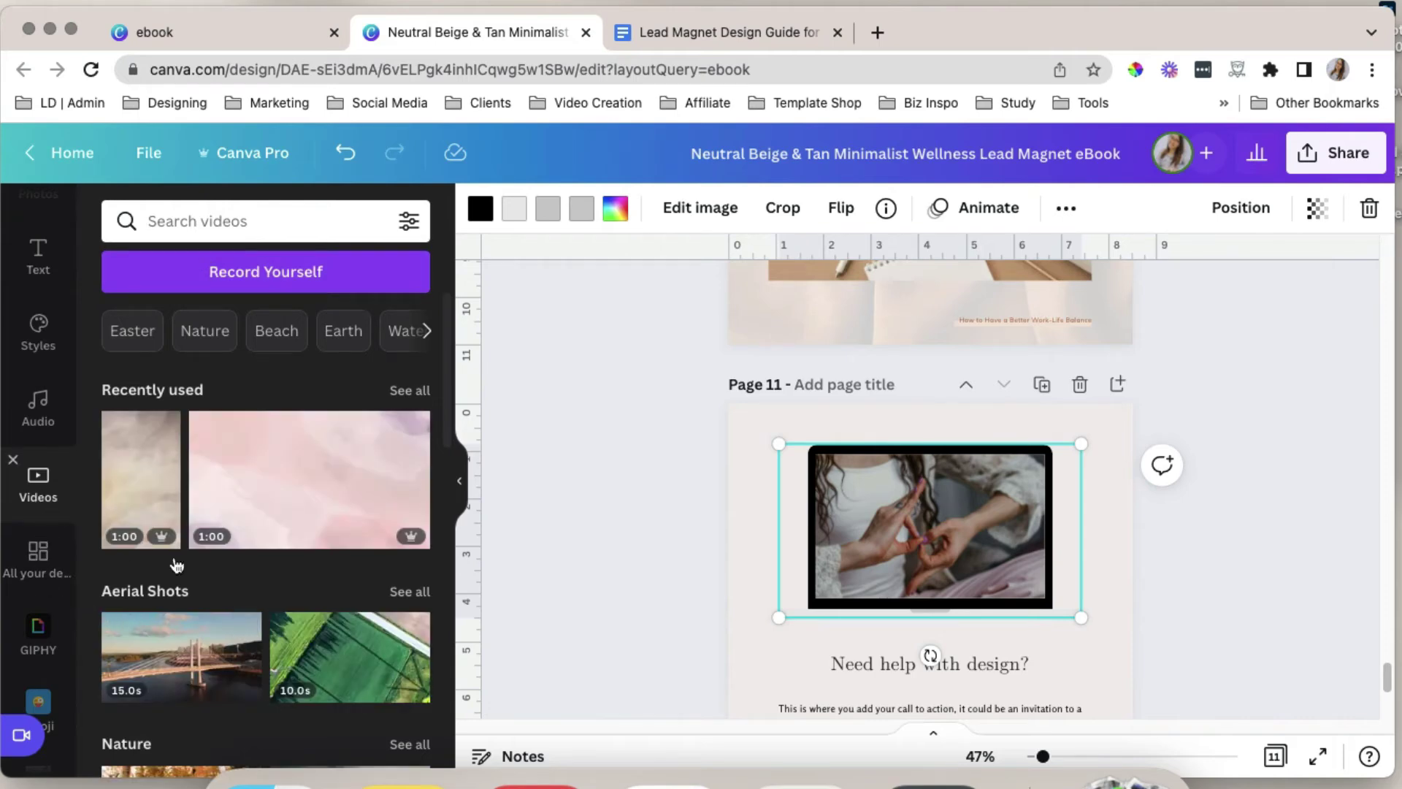
pyautogui.scroll(-1, 254, 654)
pyautogui.scroll(-5, 253, 648)
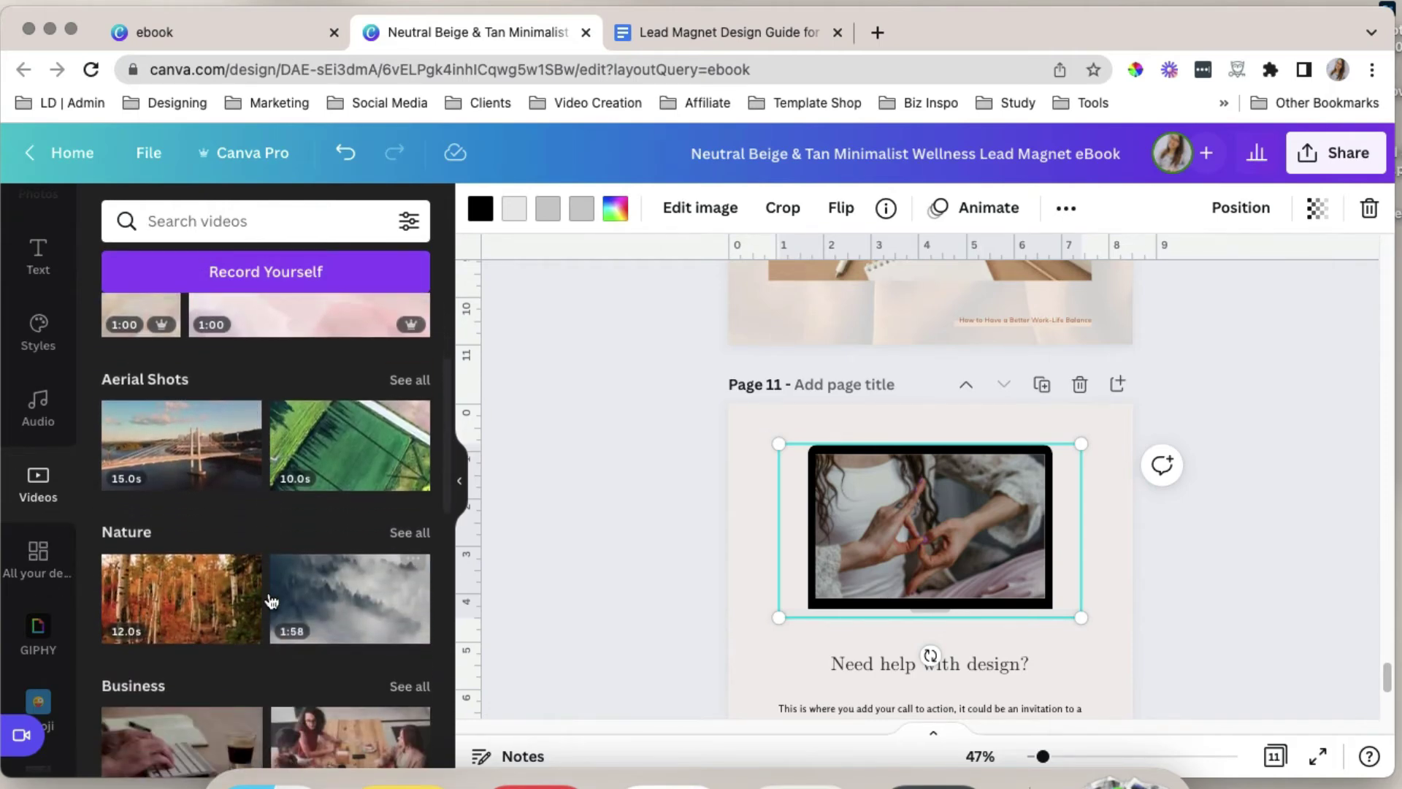
pyautogui.moveTo(183, 555); pyautogui.dragTo(905, 540)
pyautogui.click(1232, 632)
pyautogui.scroll(-1, 1232, 632)
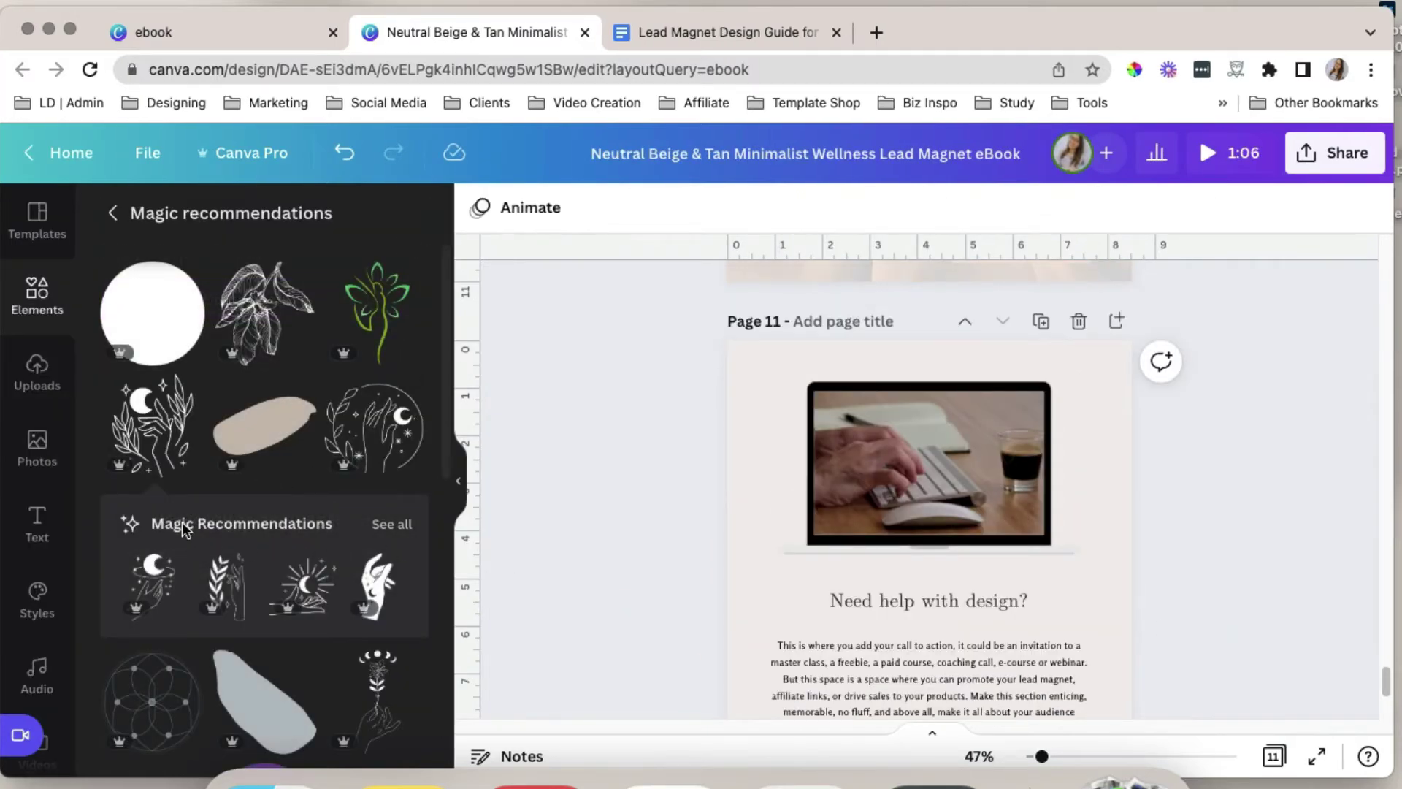
# Search the YouTube app for DESIGN and embed 'Beginning Graphic Design: Fundamentals' on the laptop screen
pyautogui.scroll(-5, 36, 584)
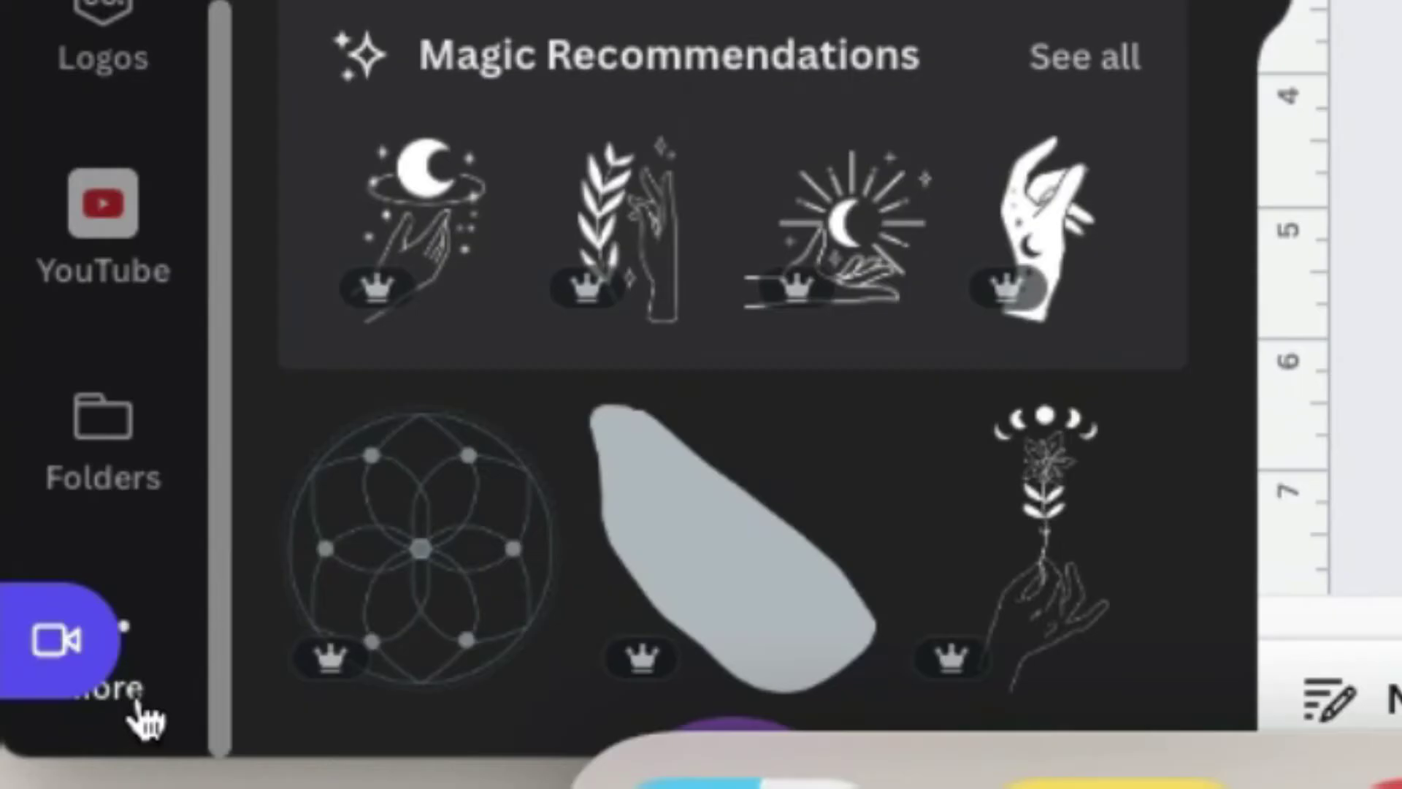
pyautogui.click(136, 702)
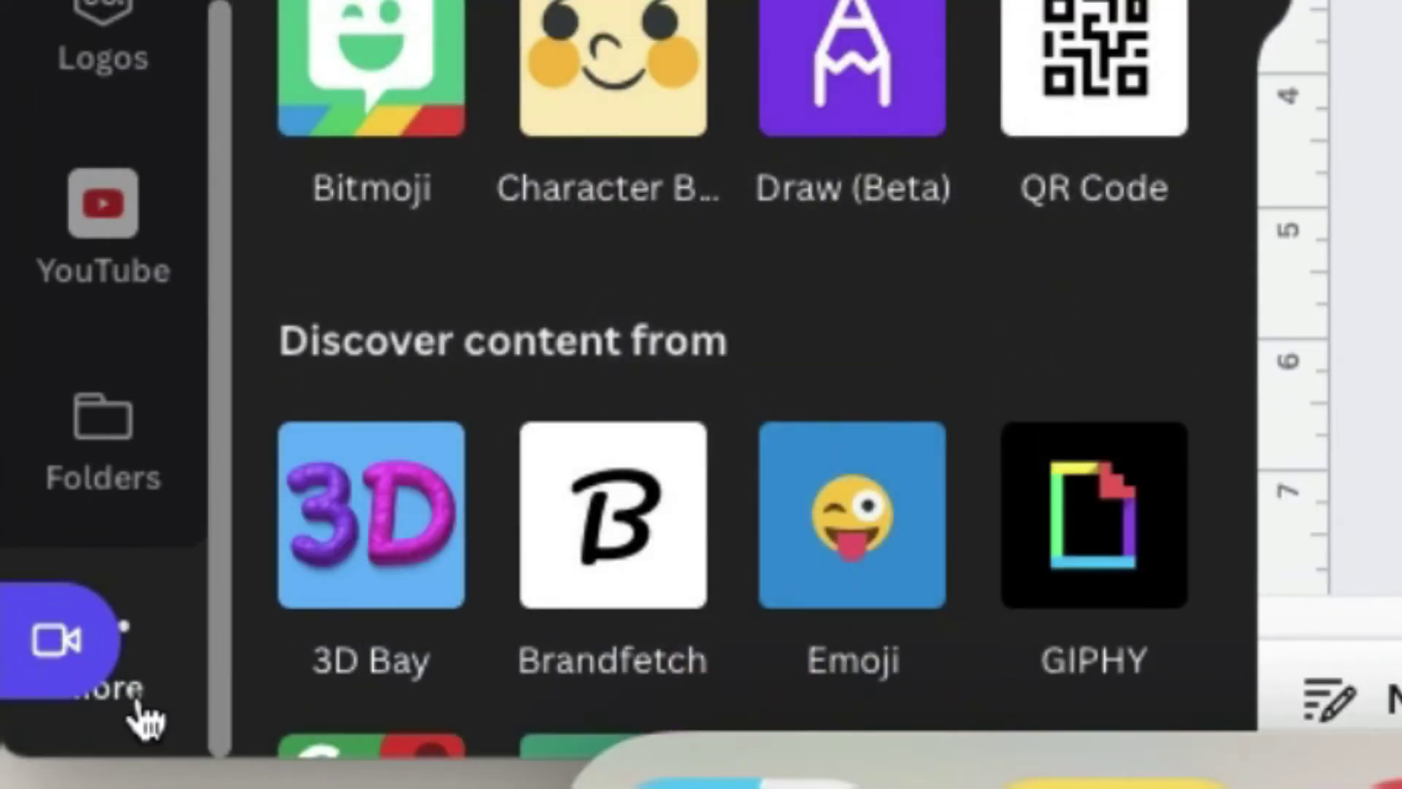
pyautogui.scroll(-5, 879, 397)
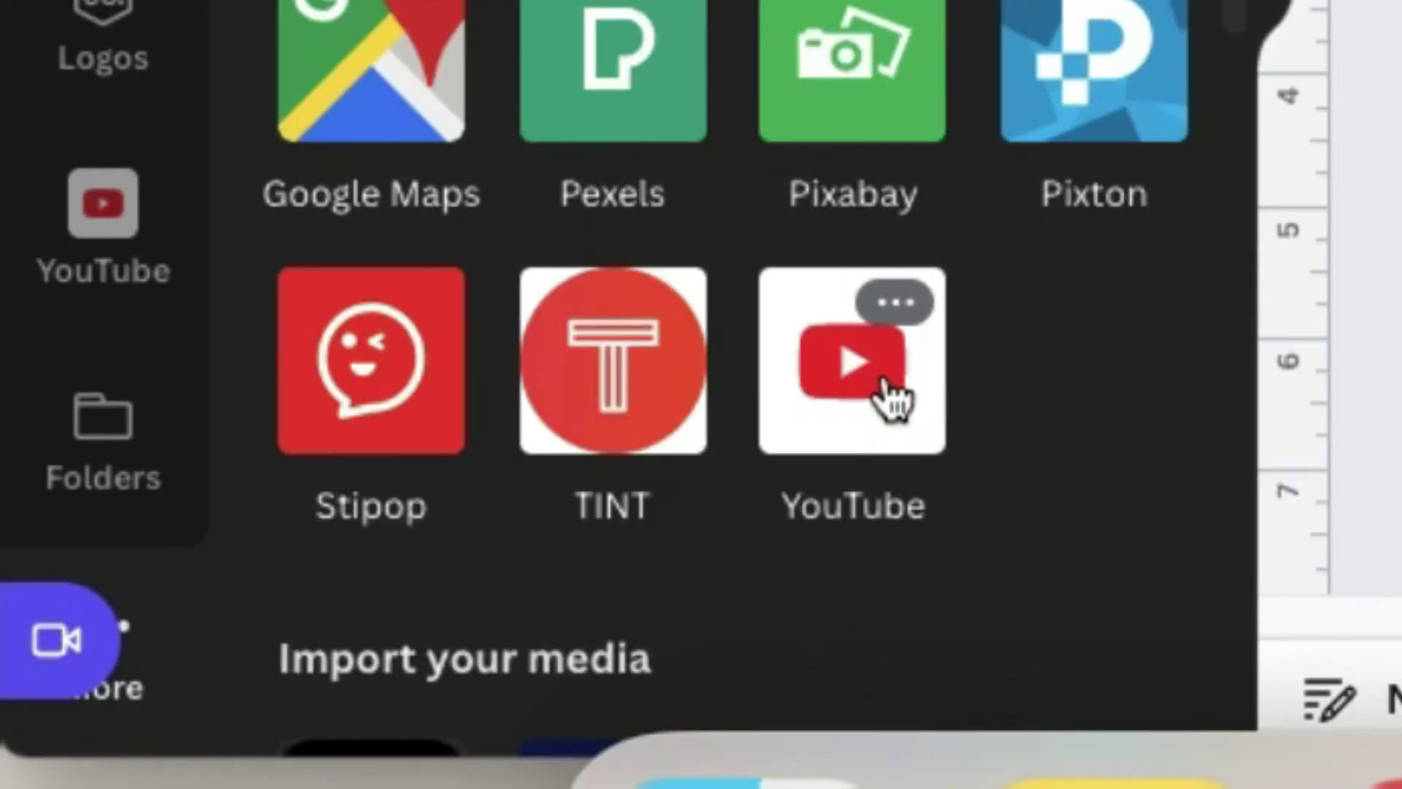
pyautogui.click(873, 428)
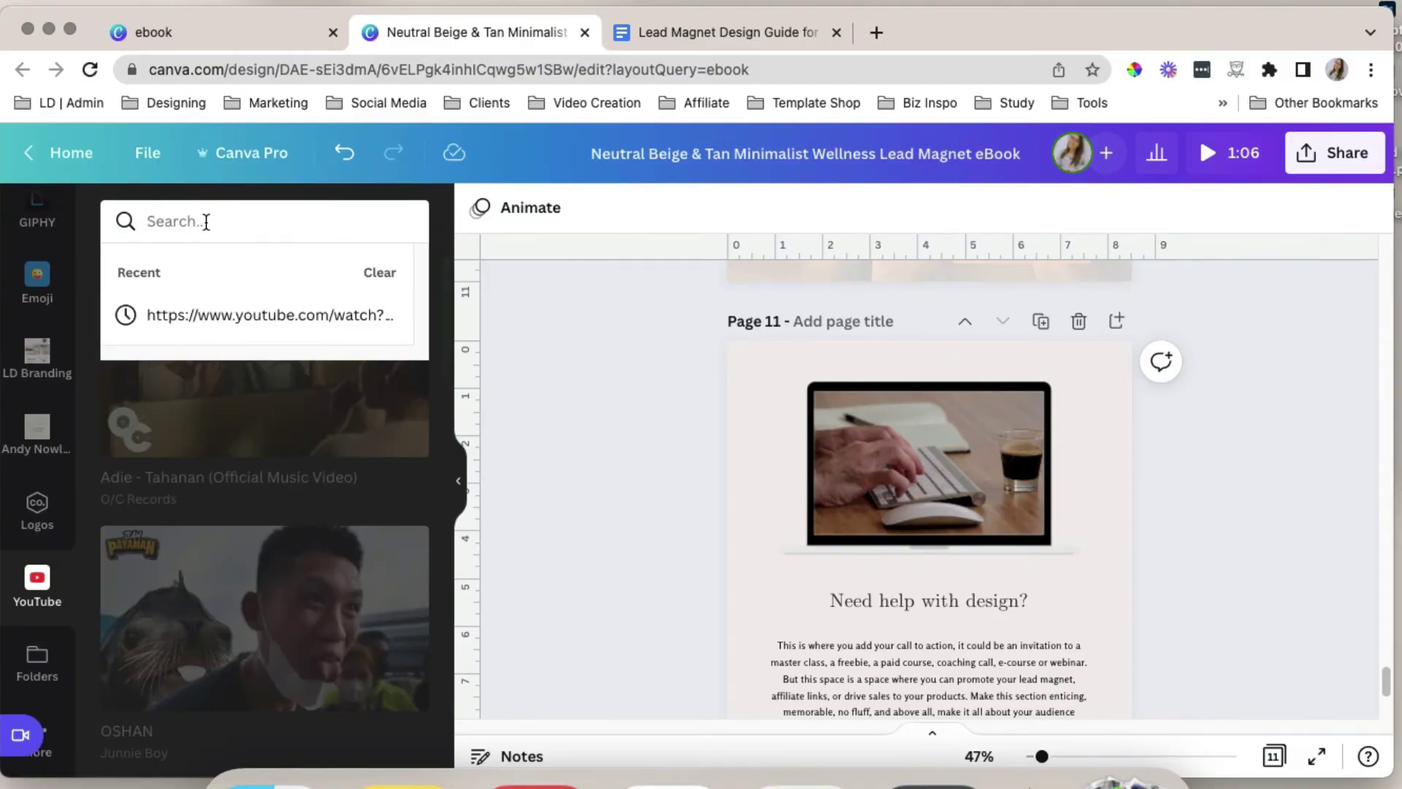
pyautogui.write('DES')
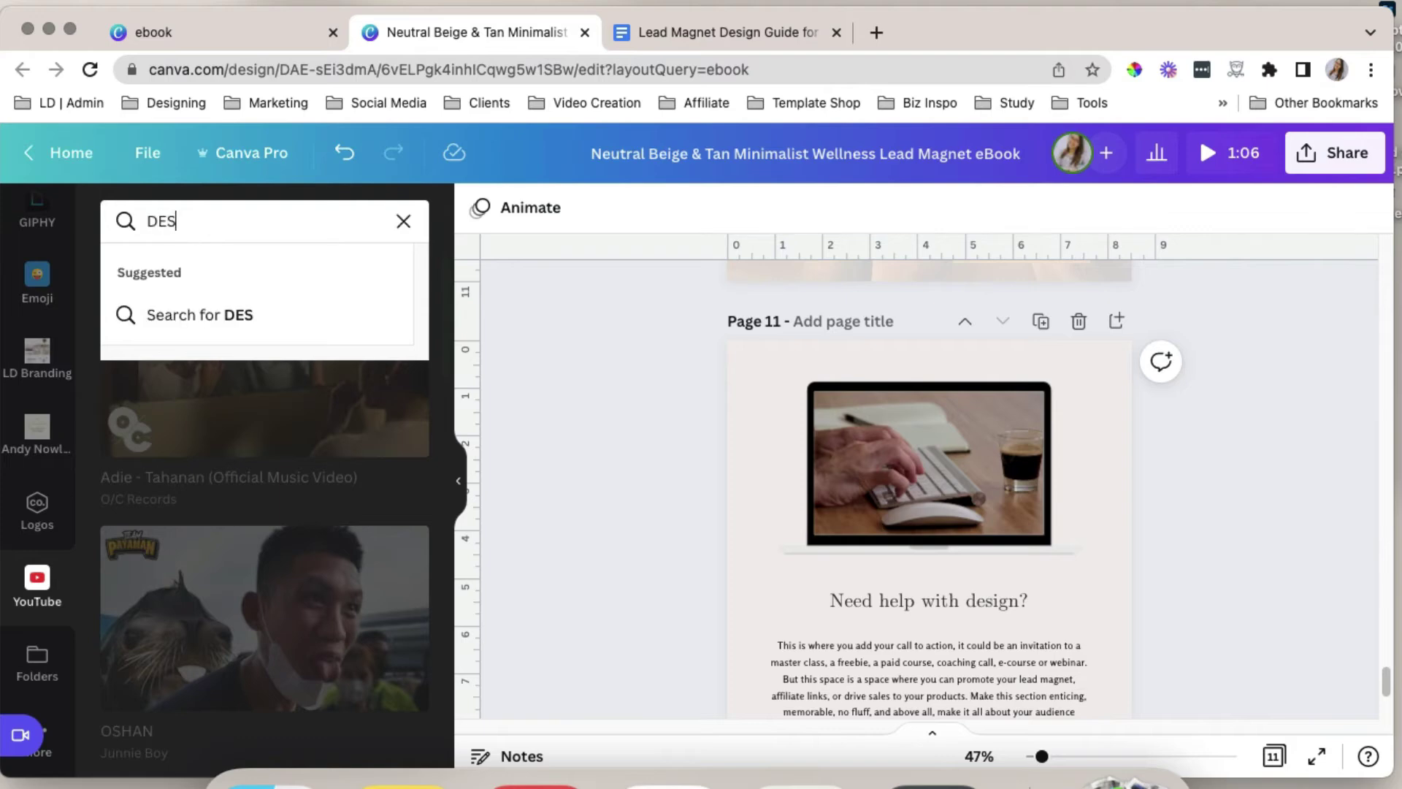
pyautogui.write('IGN')
pyautogui.press('Return')
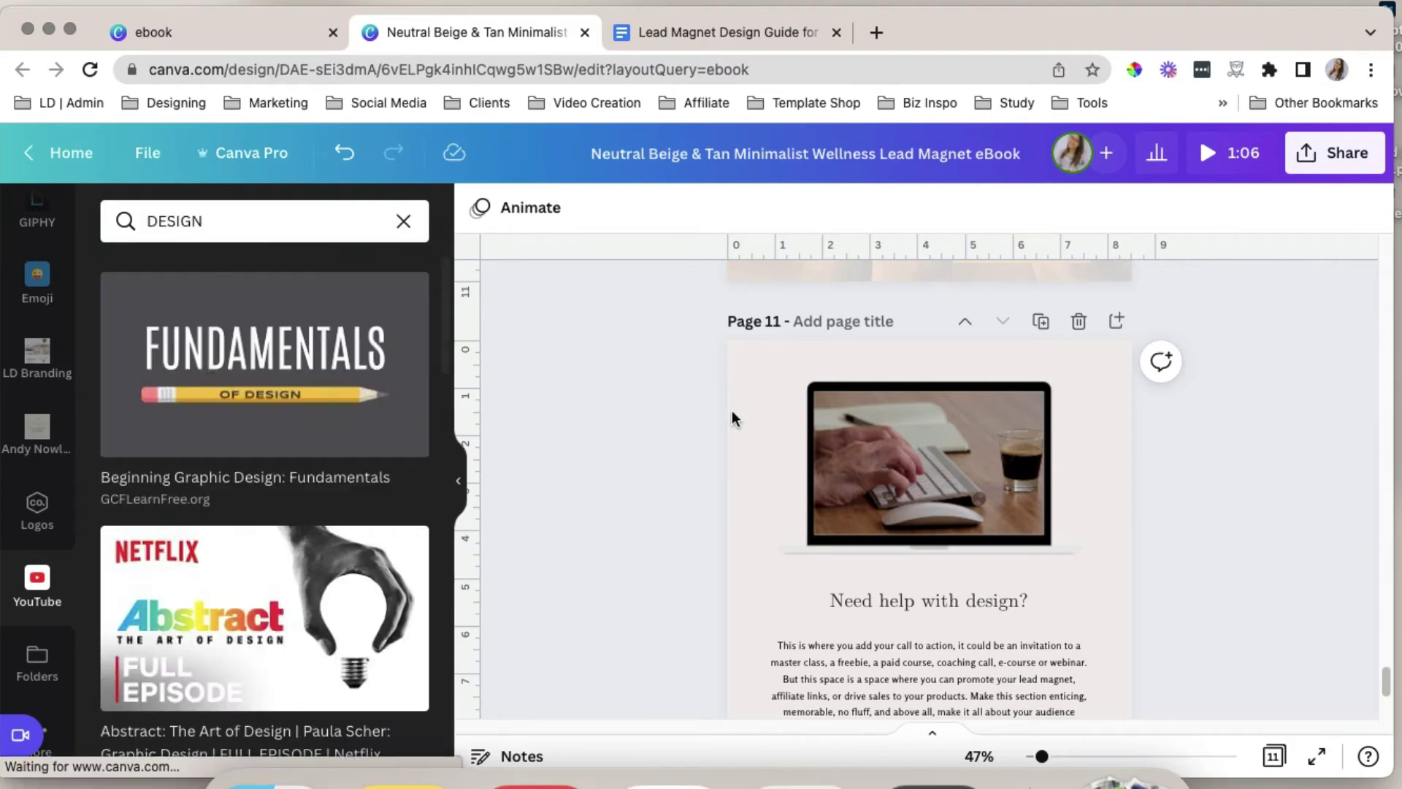
pyautogui.moveTo(219, 365); pyautogui.dragTo(863, 455)
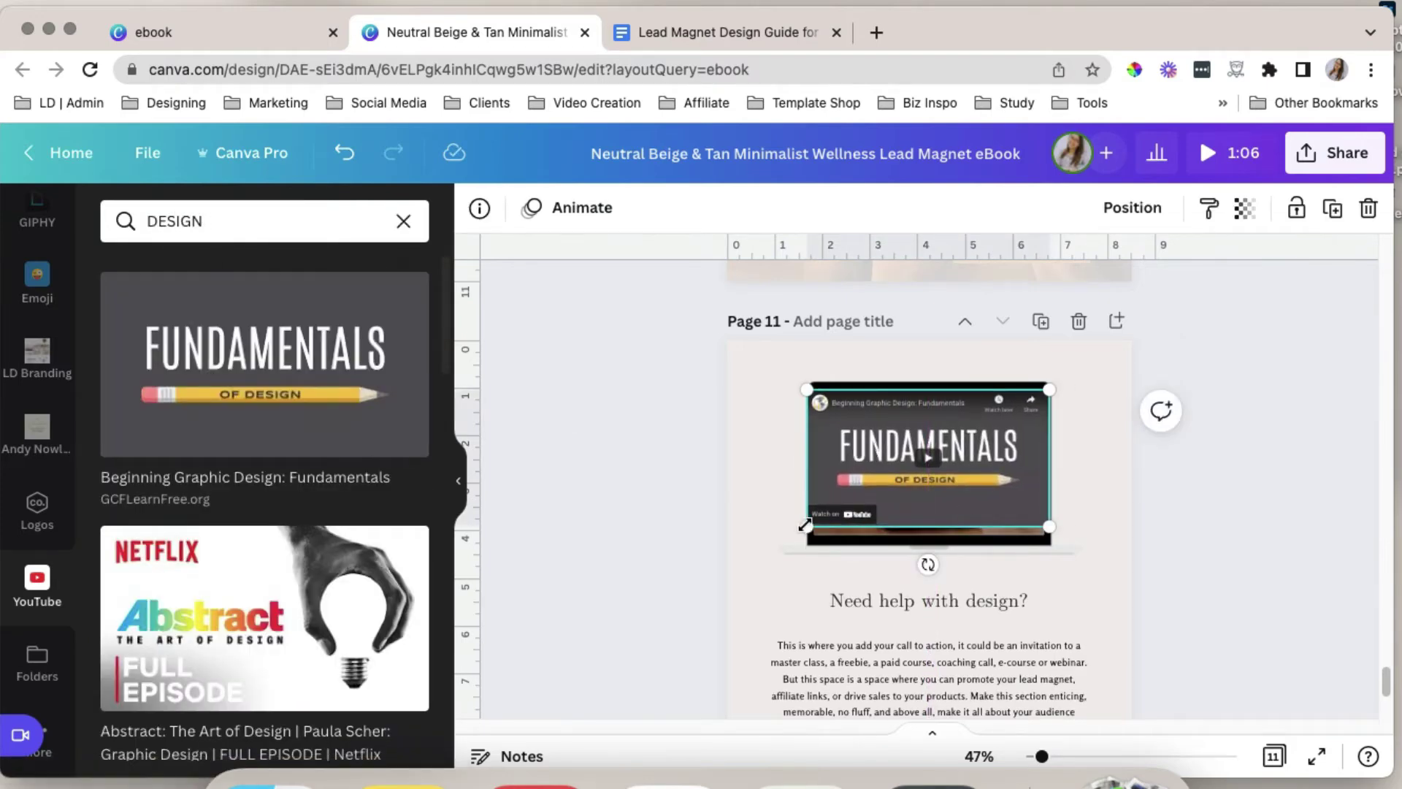
pyautogui.click(1182, 579)
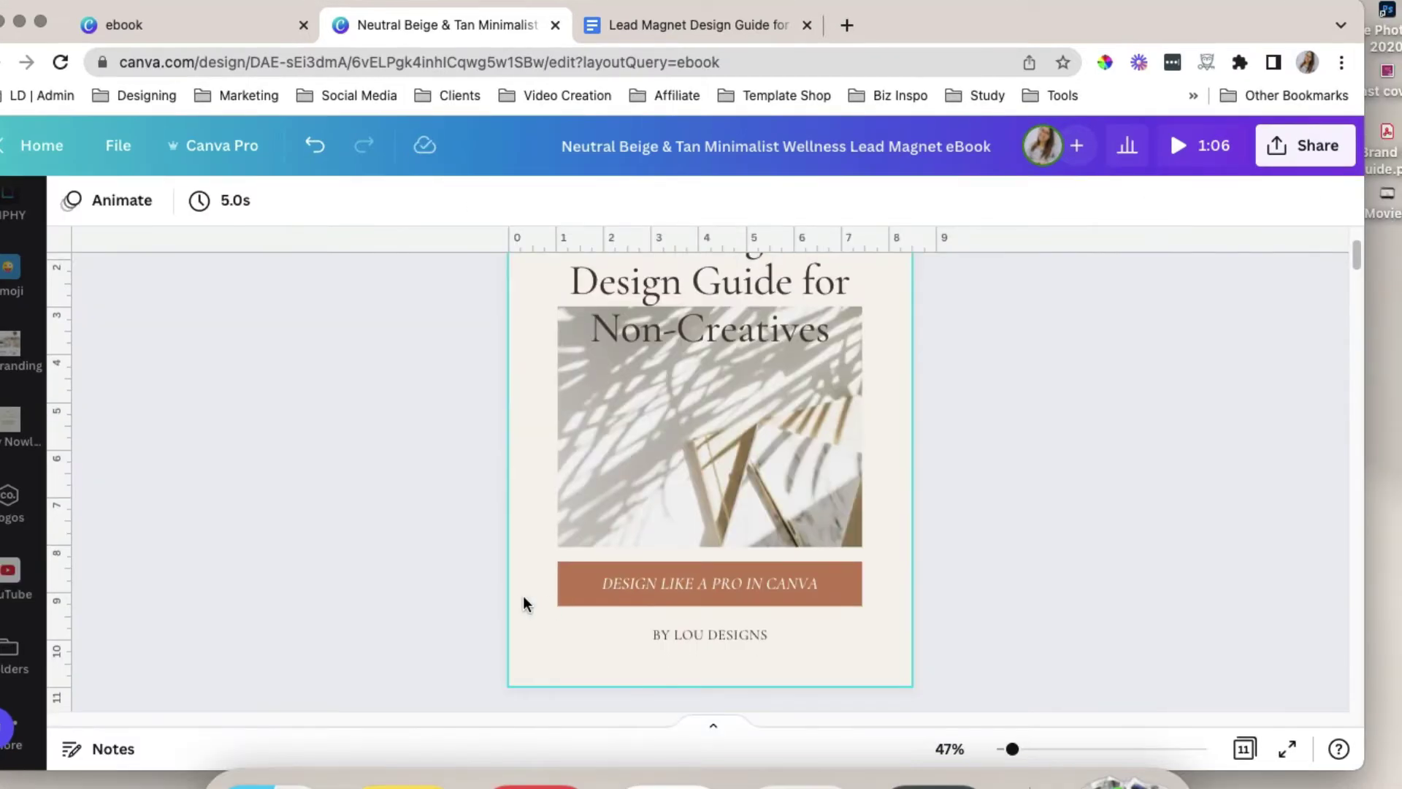
pyautogui.click(560, 595)
pyautogui.click(527, 616)
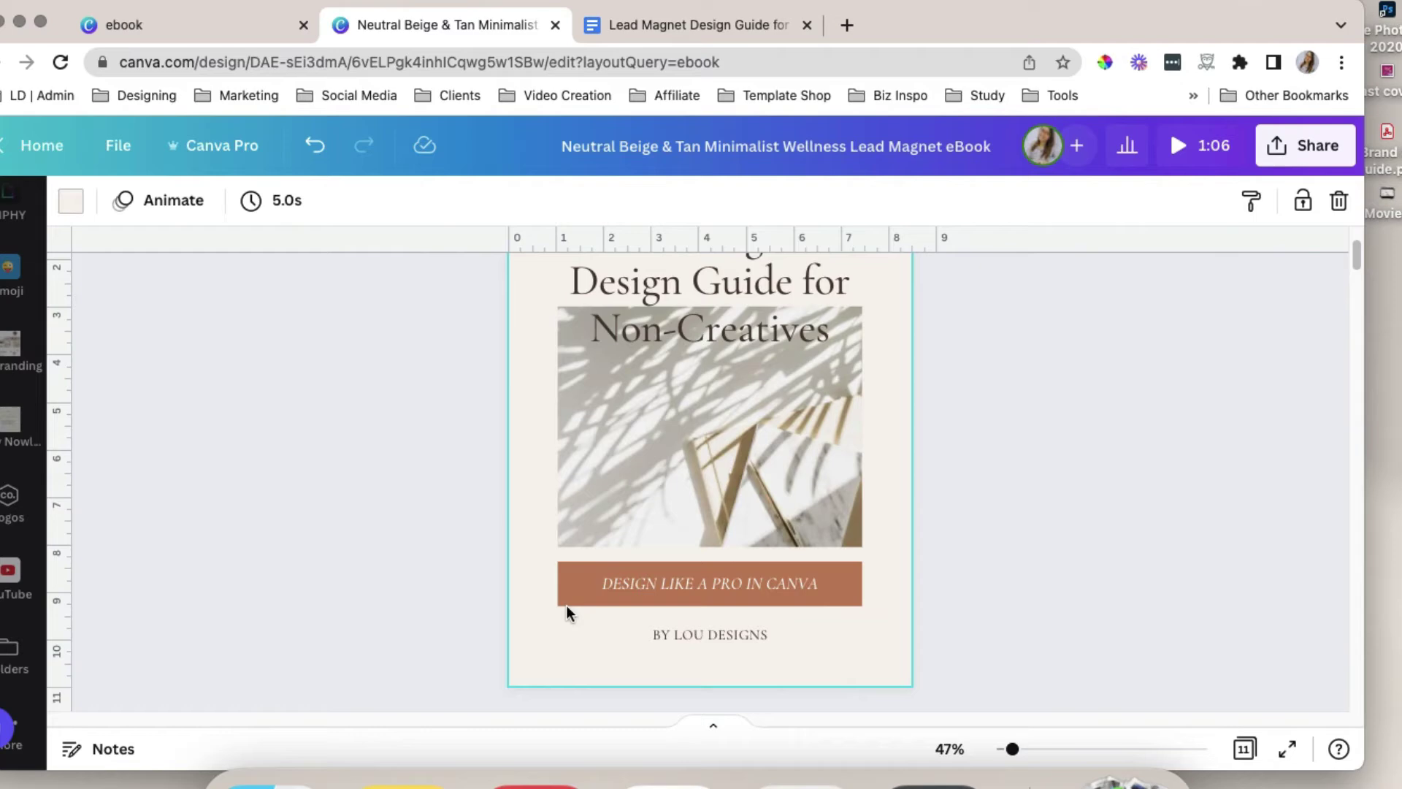
pyautogui.scroll(3, 553, 398)
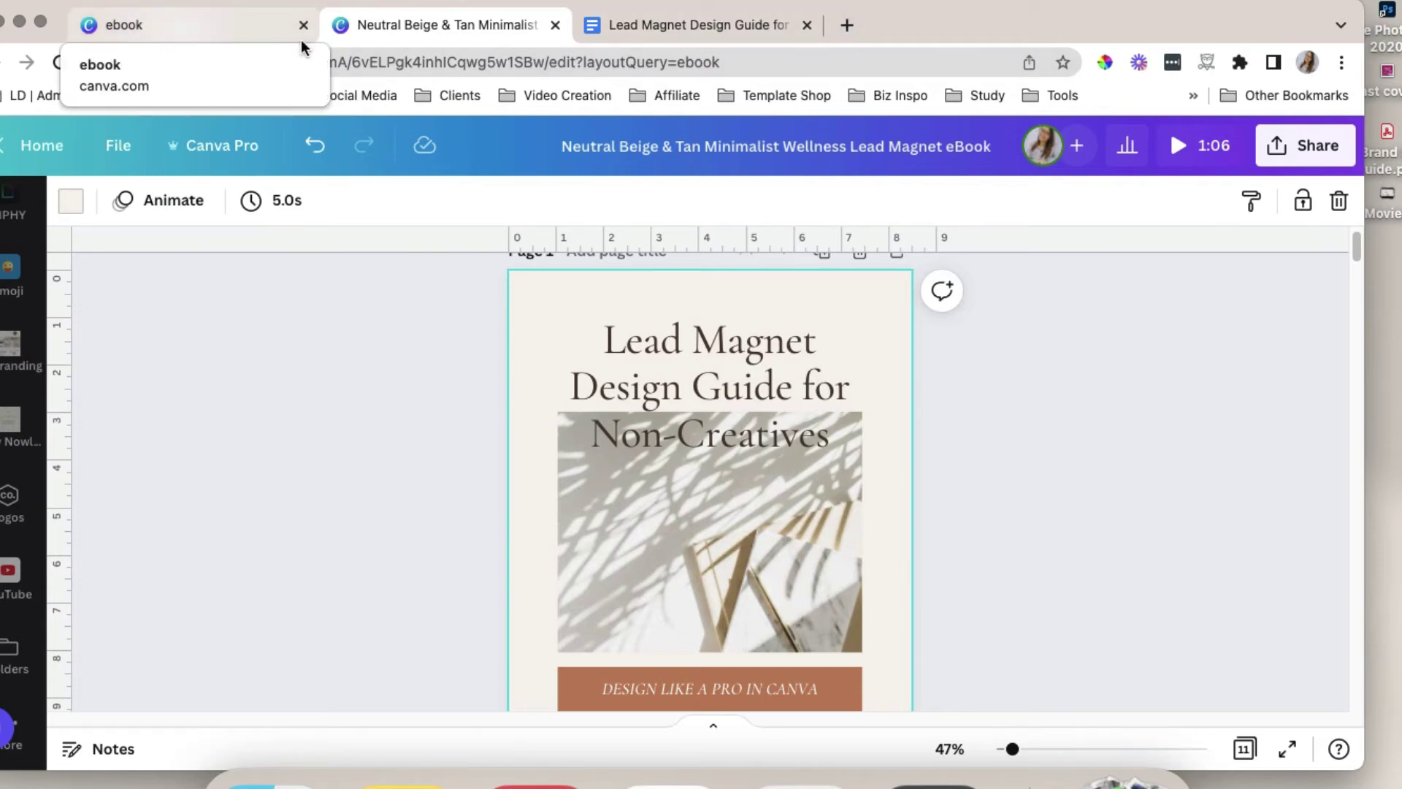
# Open Canva Home in a new tab and go to the Brand Kit page
pyautogui.click(41, 145)
pyautogui.scroll(-4, 153, 541)
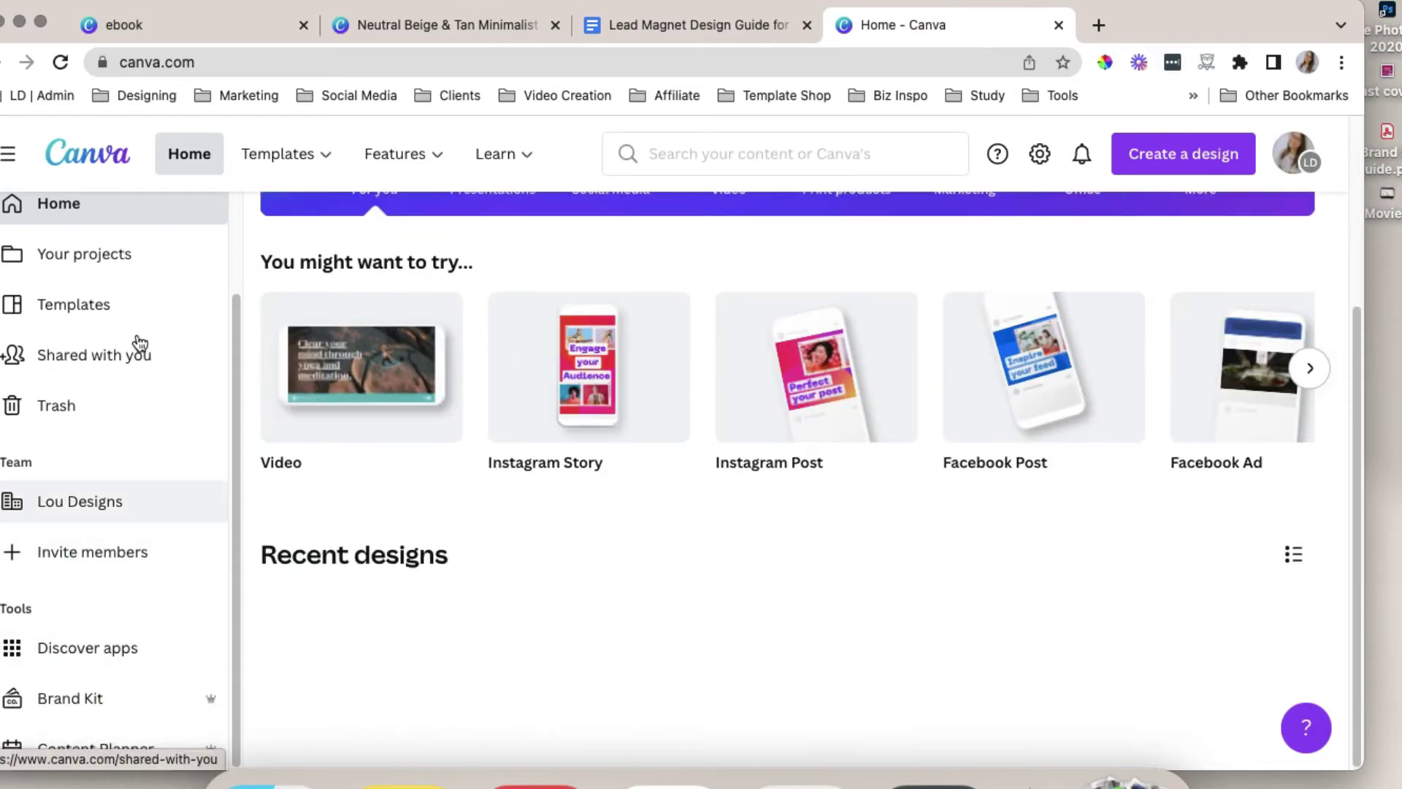
pyautogui.click(136, 714)
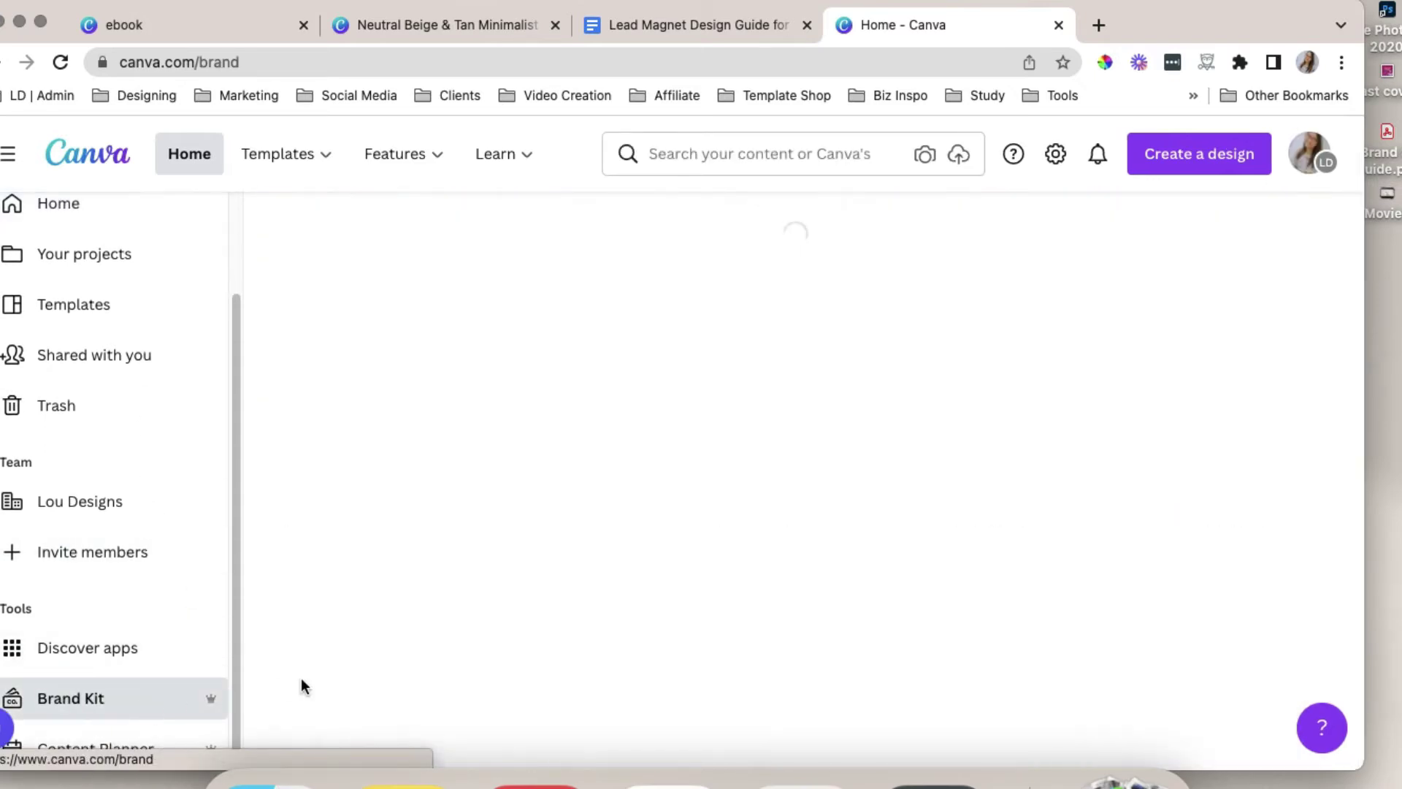
pyautogui.click(1261, 252)
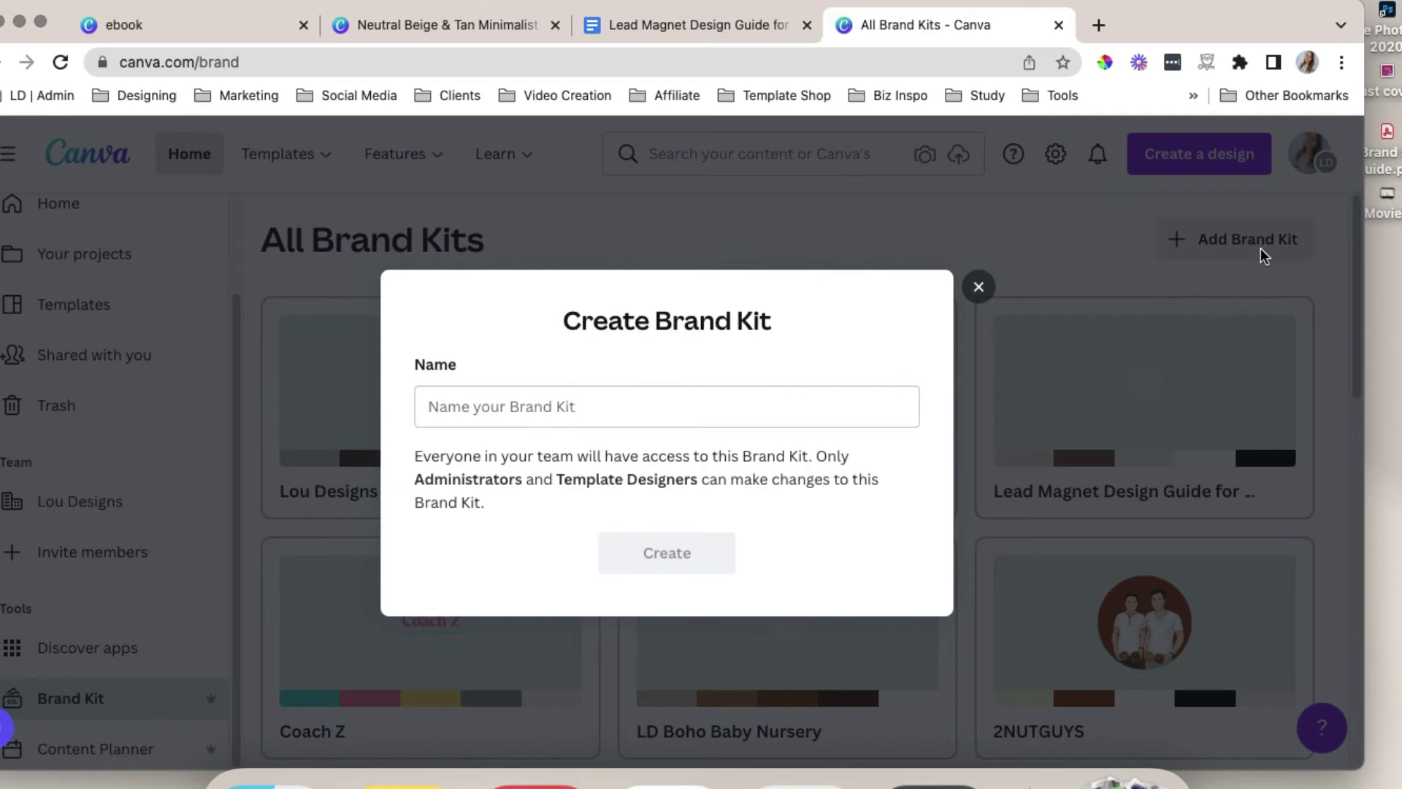
pyautogui.click(978, 288)
pyautogui.scroll(-2, 515, 496)
pyautogui.scroll(-4, 515, 501)
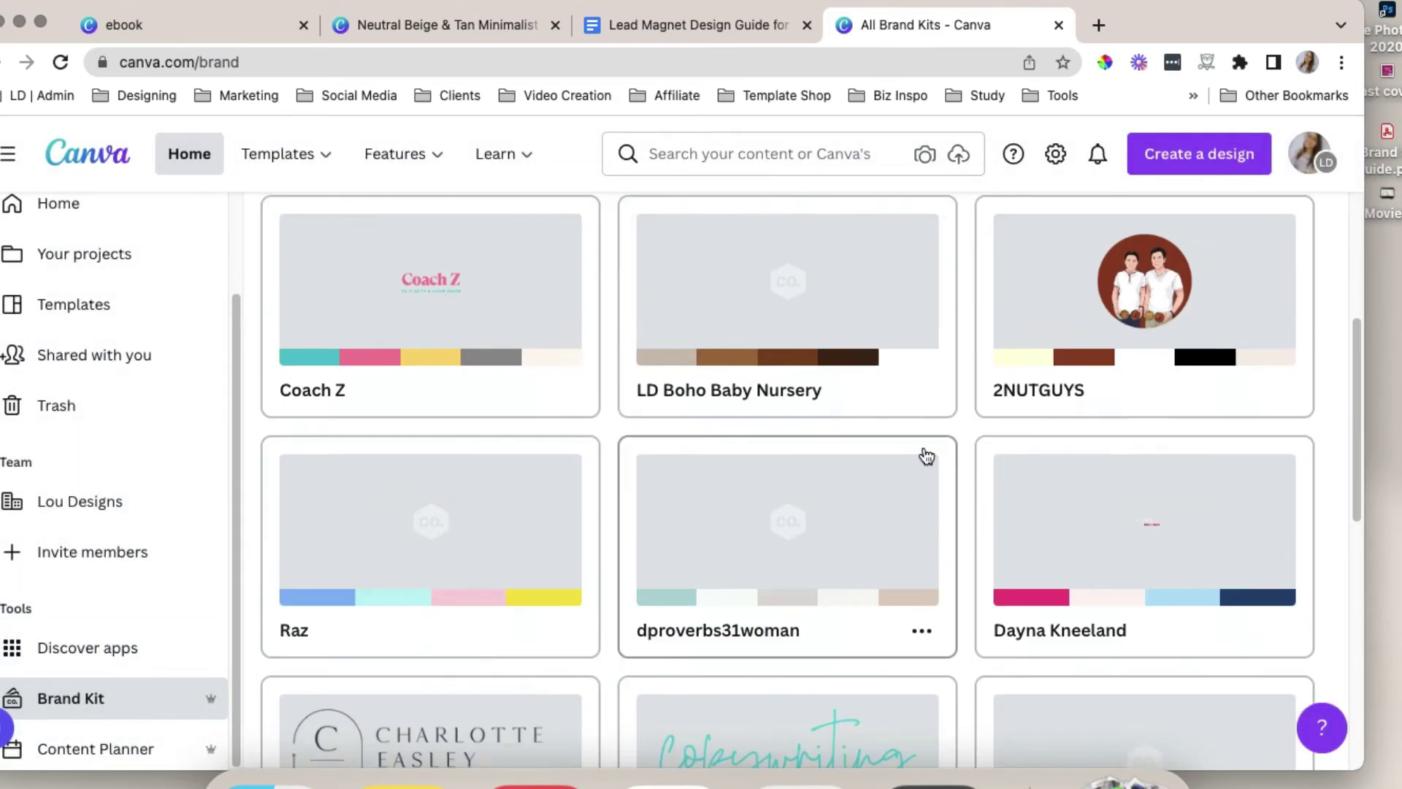
pyautogui.scroll(6, 923, 453)
# Review the Lou Designs brand kit's colours and fonts, then return to the ebook tab
pyautogui.click(469, 344)
pyautogui.scroll(-3, 501, 486)
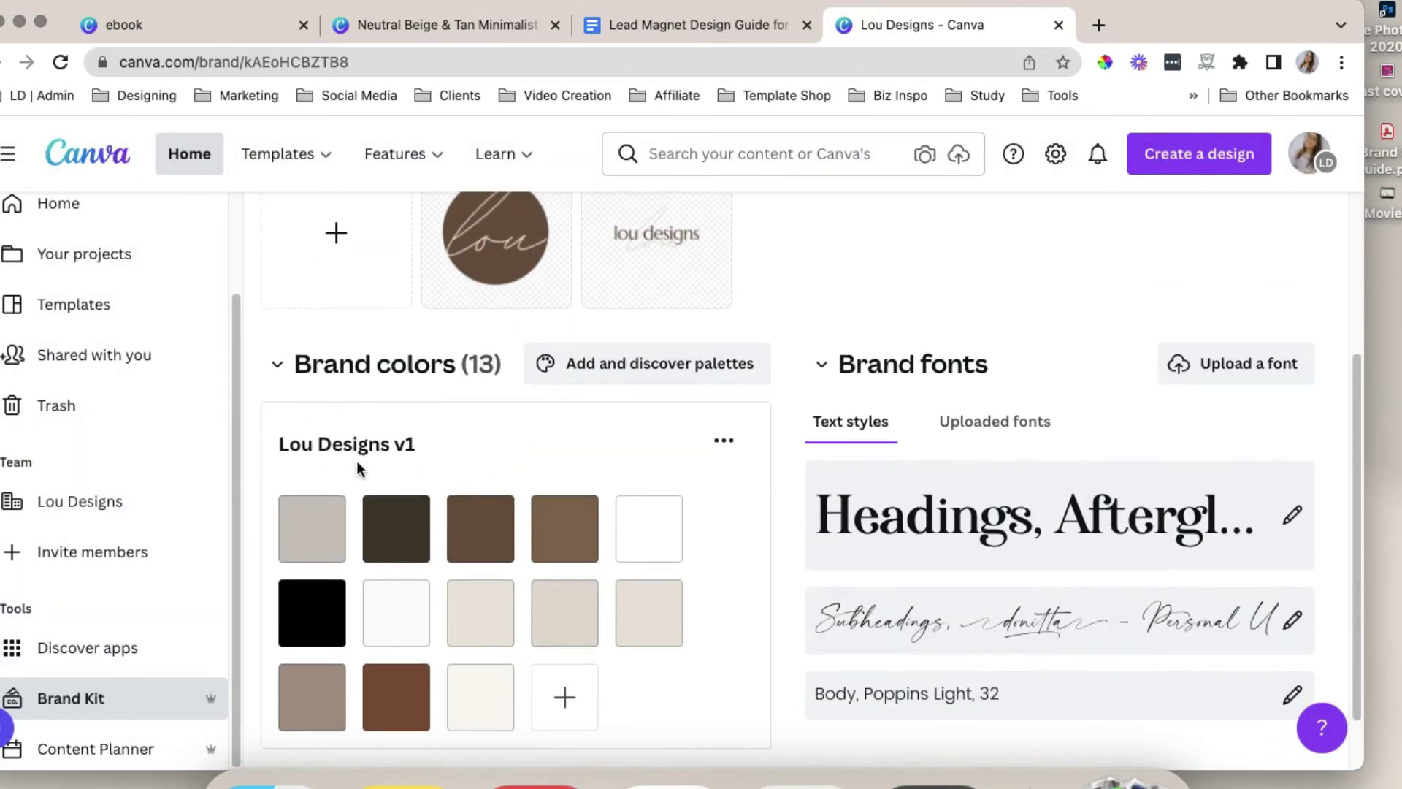
pyautogui.scroll(-1, 803, 490)
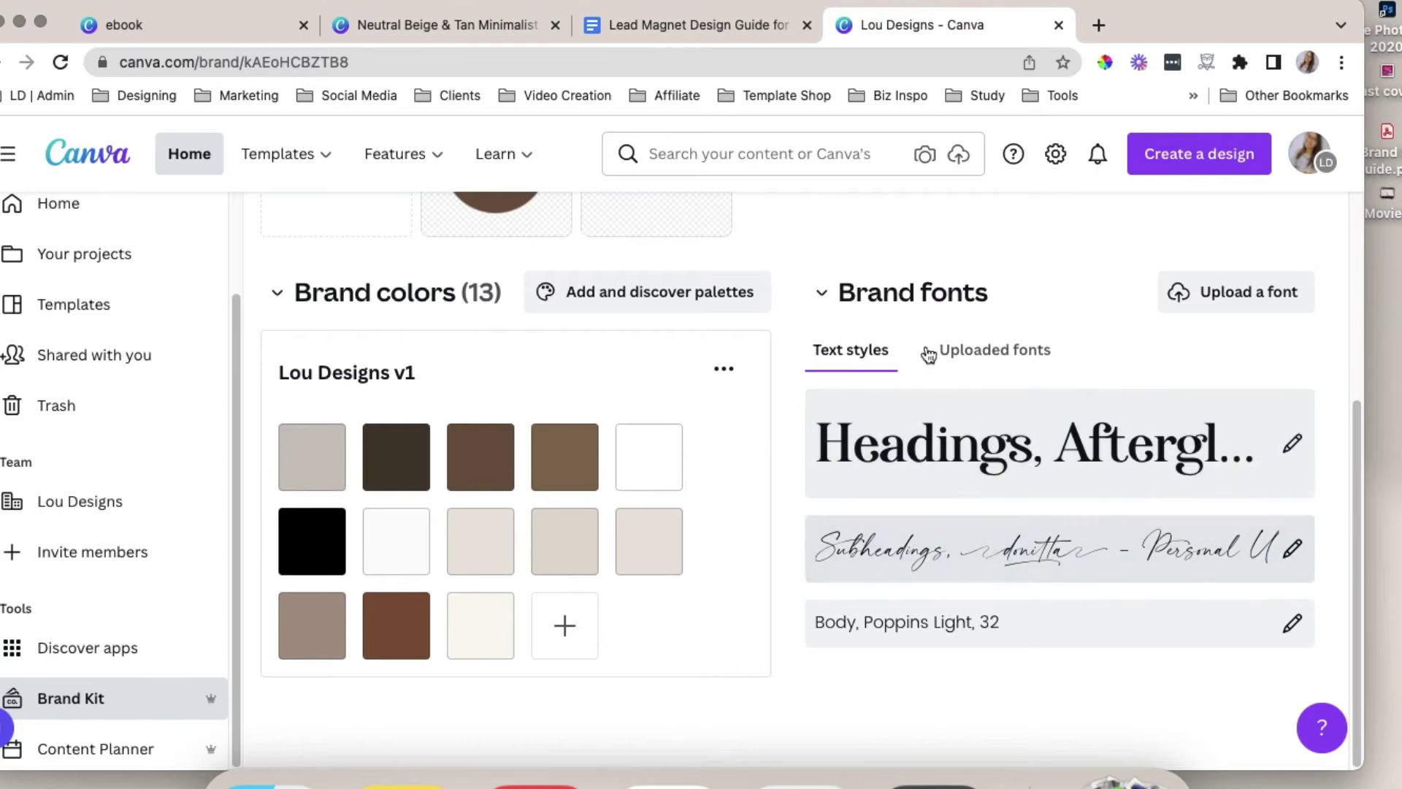
pyautogui.scroll(3, 789, 407)
pyautogui.press('super+2')
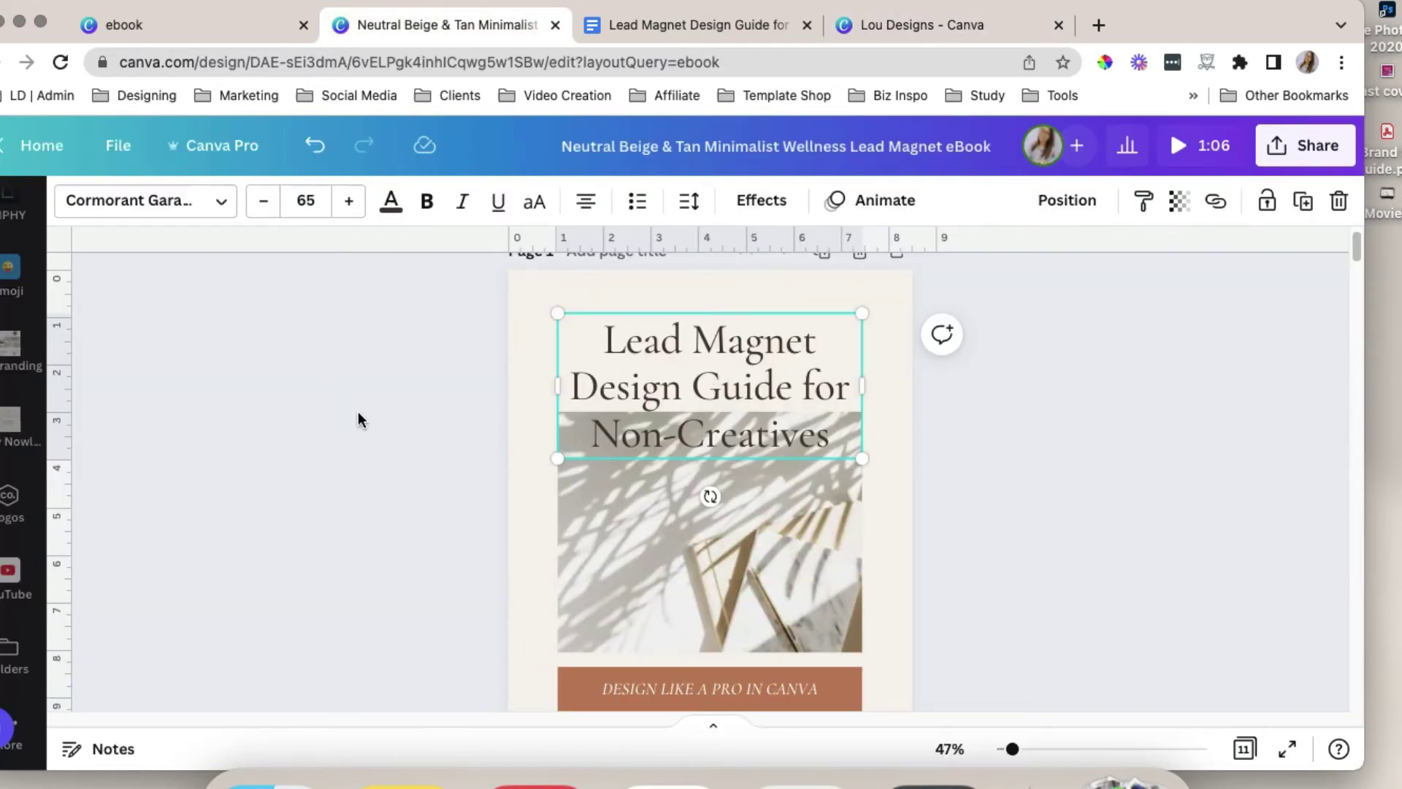
pyautogui.click(222, 211)
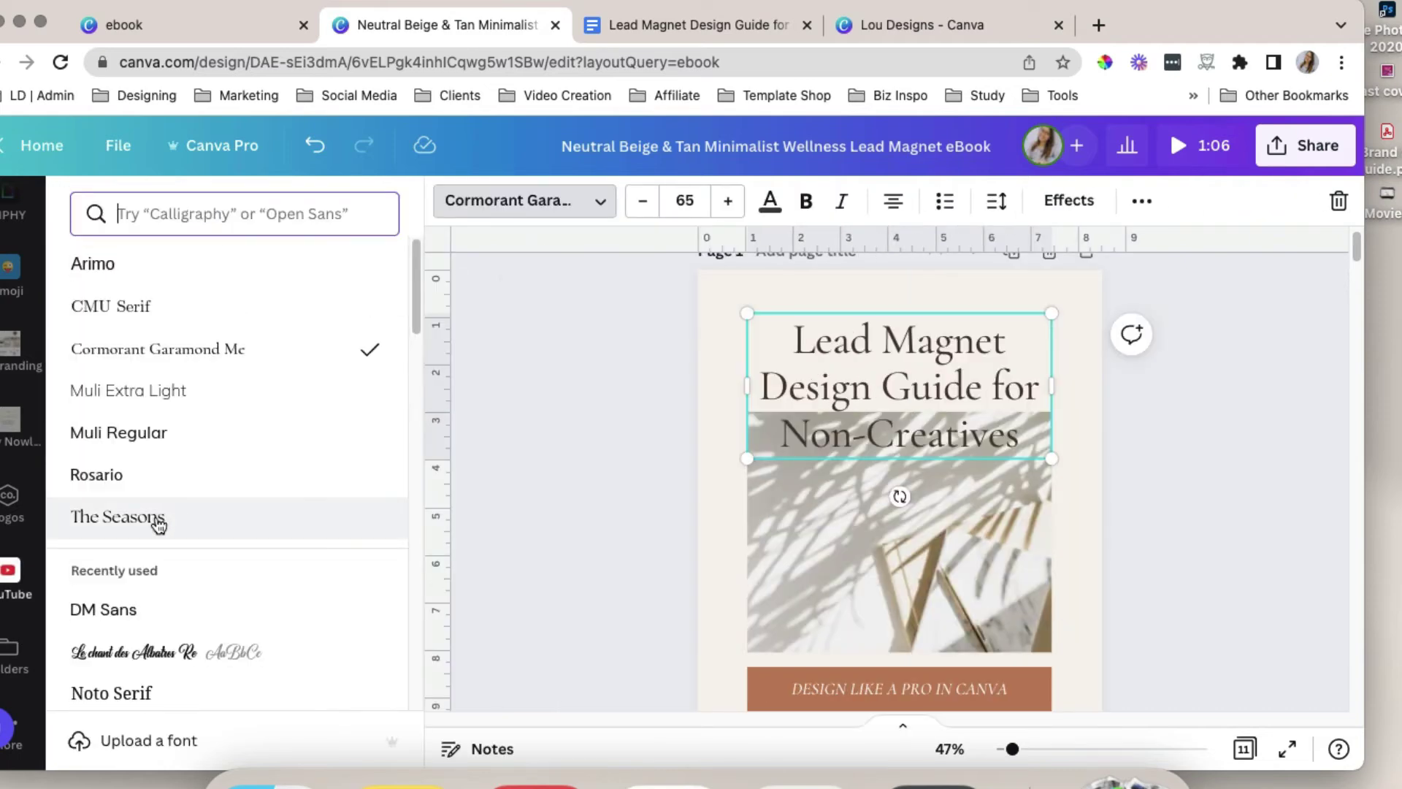
pyautogui.scroll(-4, 175, 526)
pyautogui.click(219, 539)
pyautogui.scroll(-1, 832, 409)
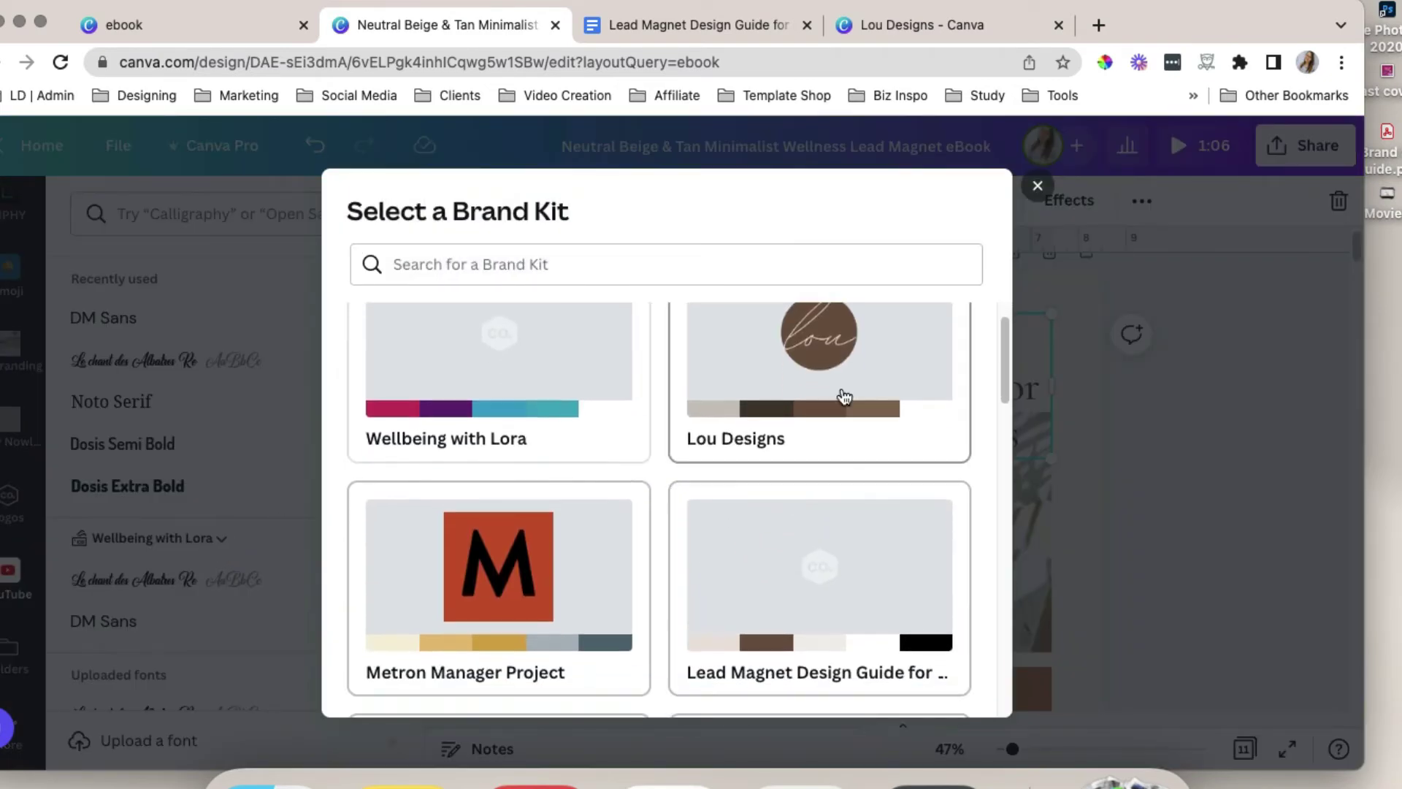
pyautogui.click(864, 387)
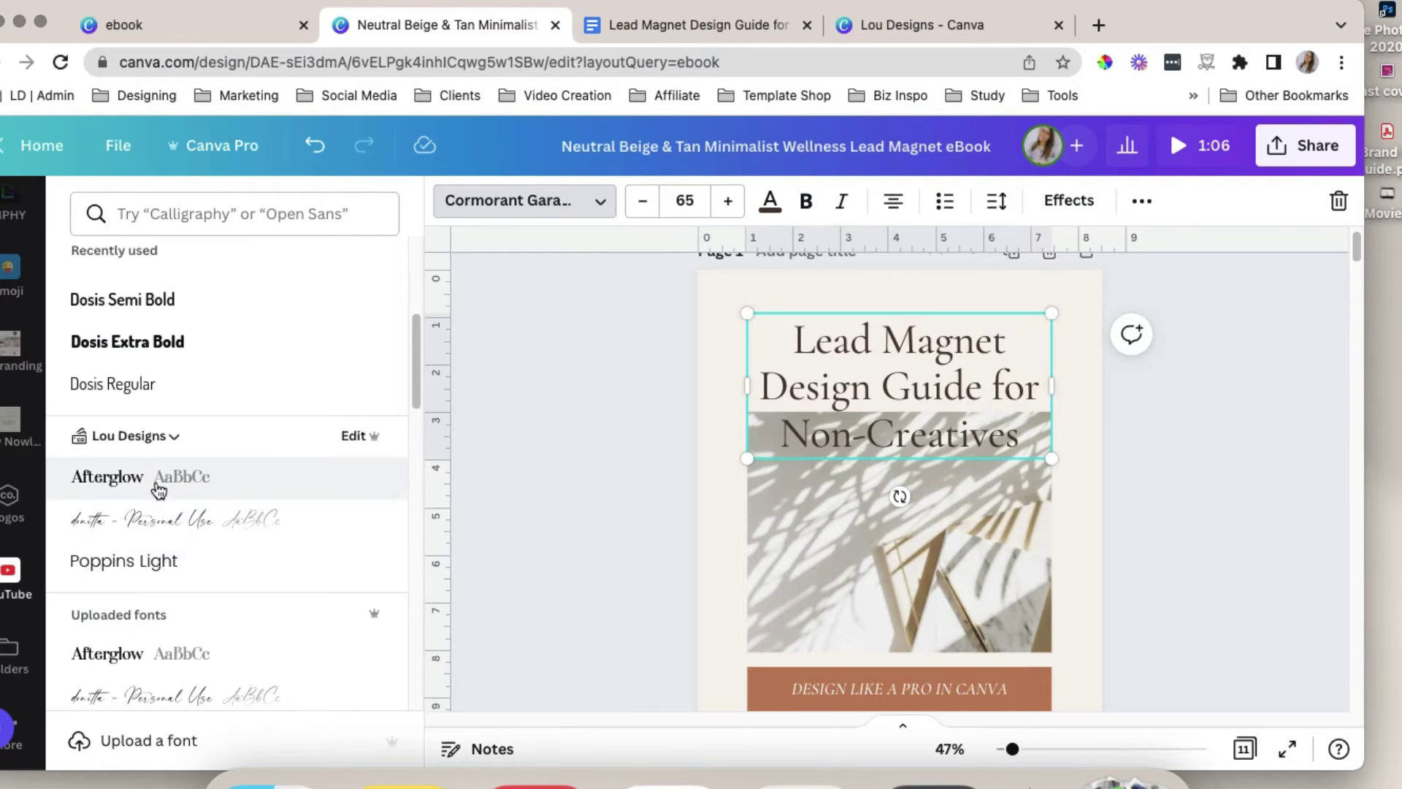
pyautogui.click(167, 487)
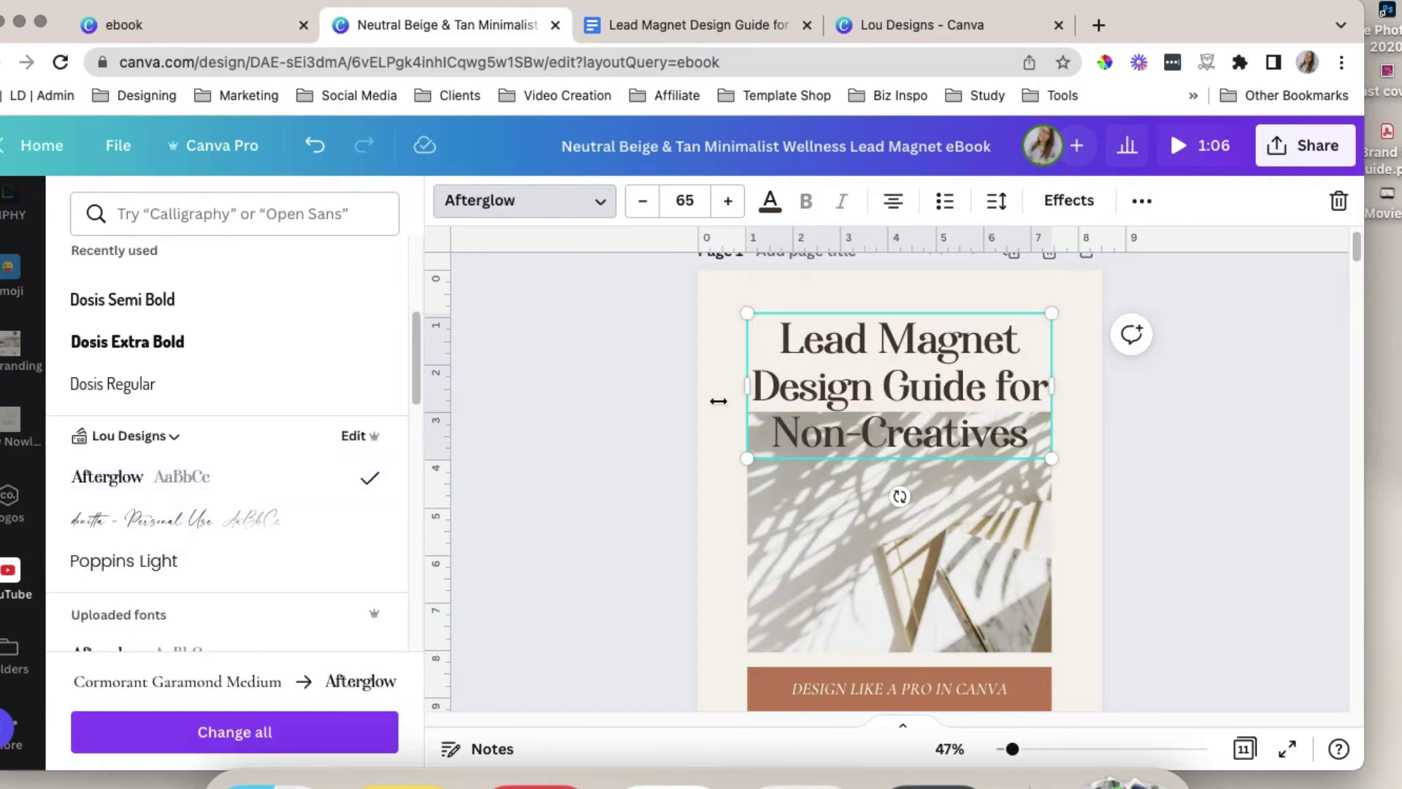
pyautogui.scroll(-1, 796, 660)
pyautogui.click(779, 664)
pyautogui.click(531, 499)
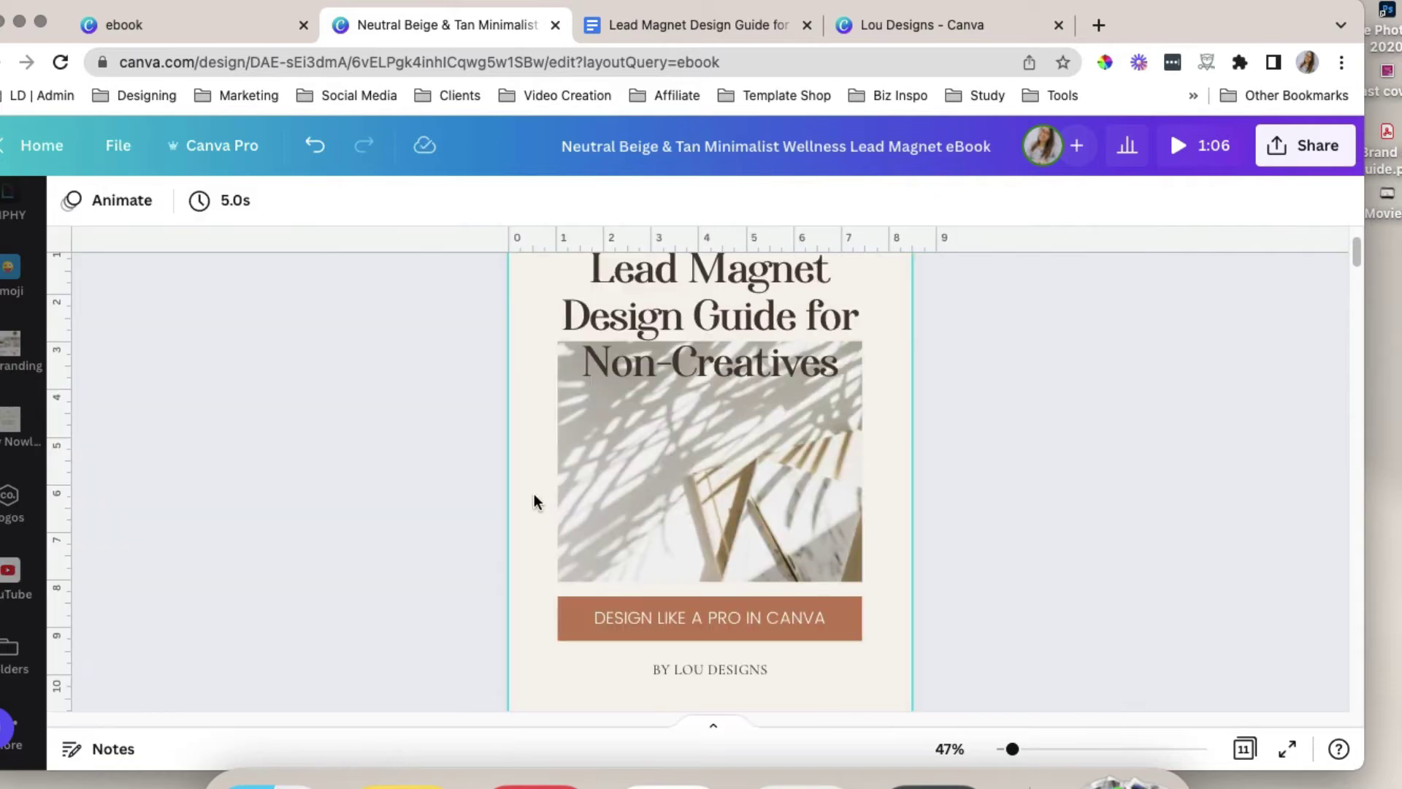
pyautogui.click(71, 200)
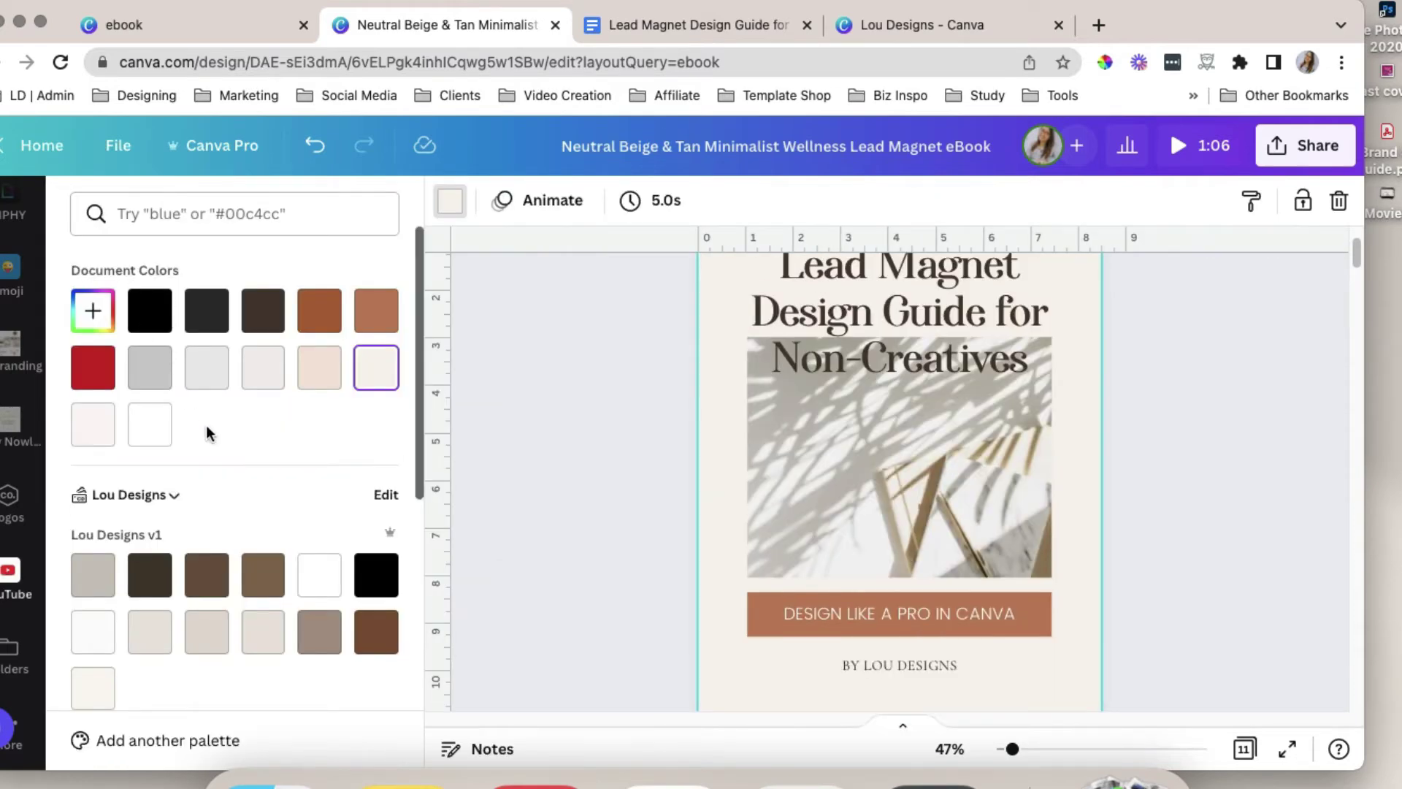
pyautogui.scroll(-1, 205, 585)
pyautogui.scroll(-1, 205, 585)
pyautogui.click(899, 613)
pyautogui.click(375, 626)
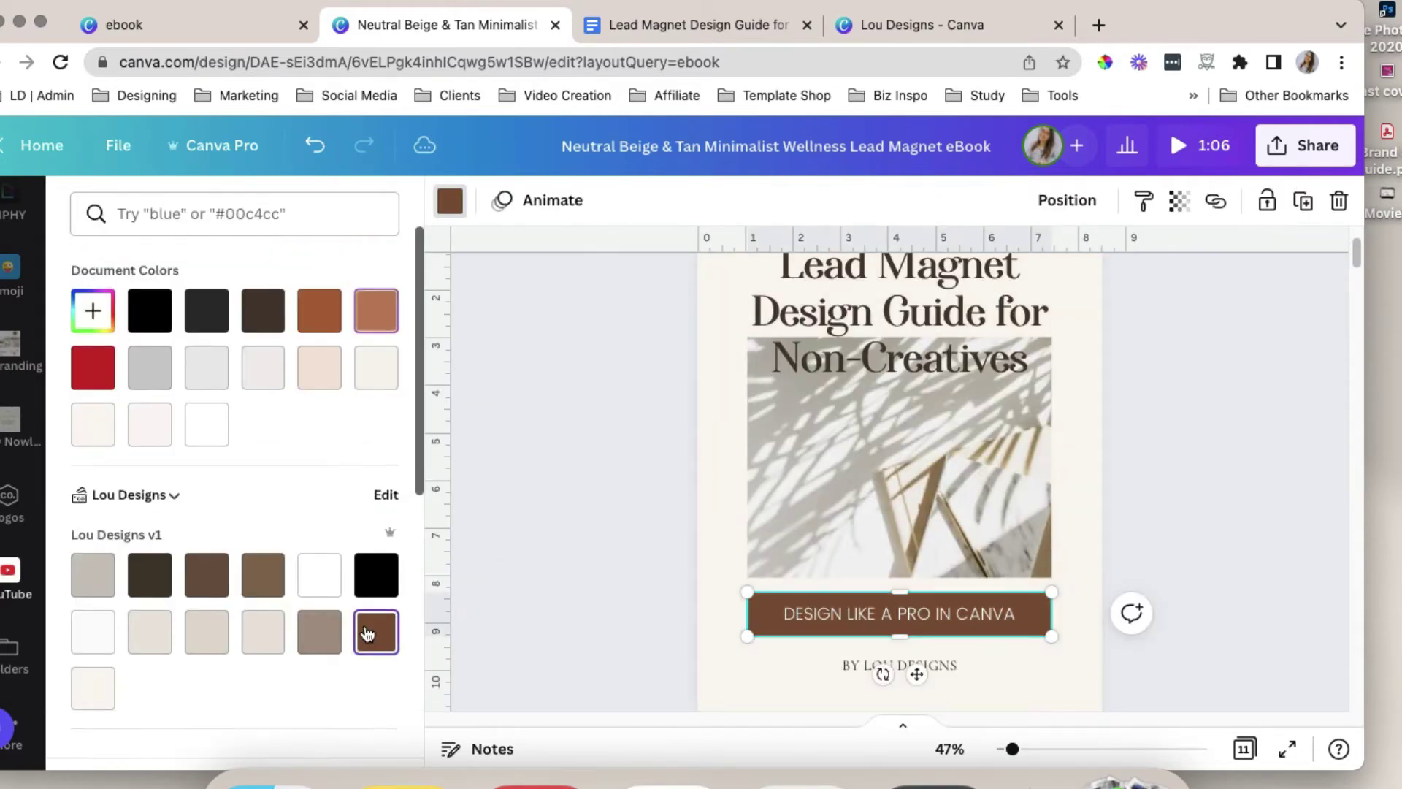
pyautogui.click(589, 511)
pyautogui.click(474, 524)
pyautogui.scroll(1, 468, 523)
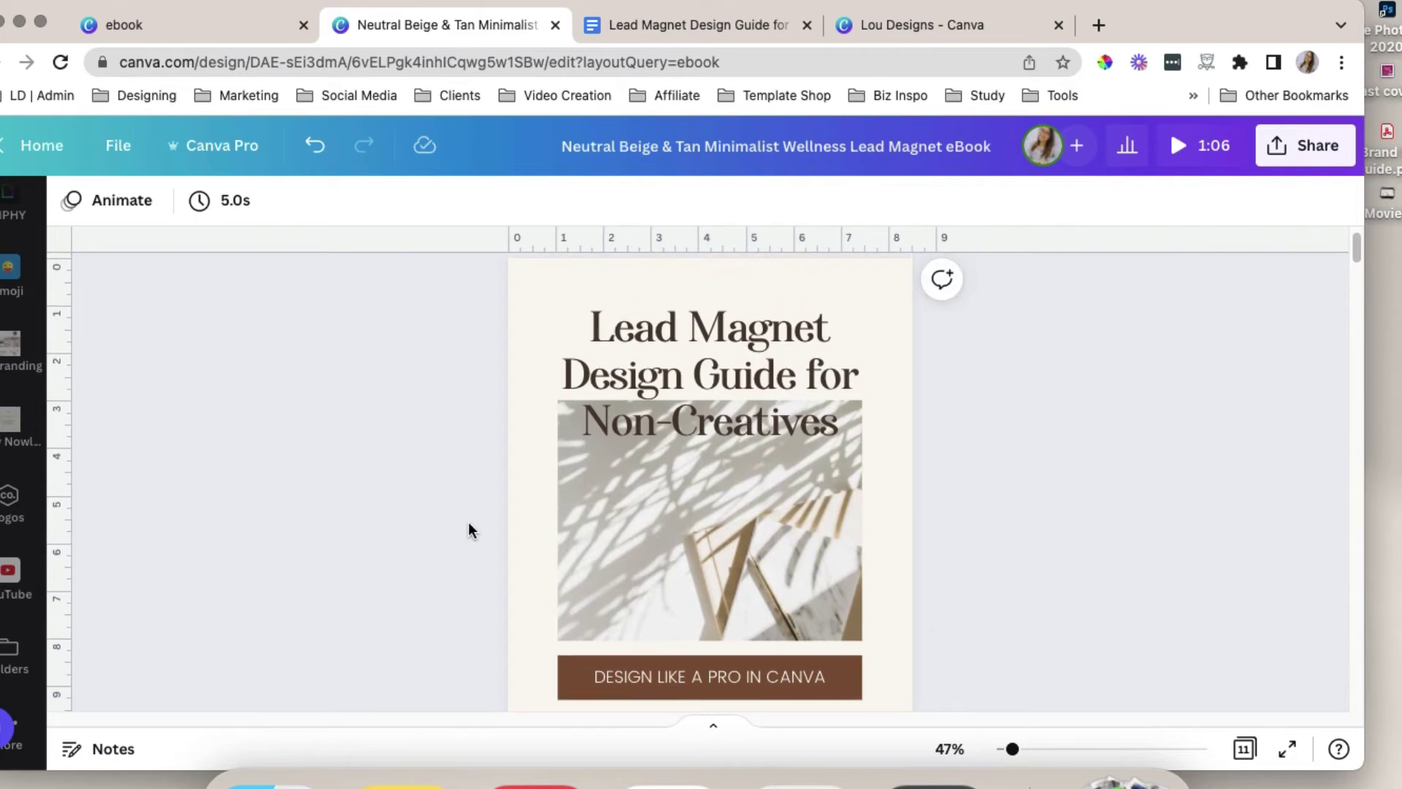
pyautogui.press('super+z')
pyautogui.press('super+z')
pyautogui.scroll(1, 468, 522)
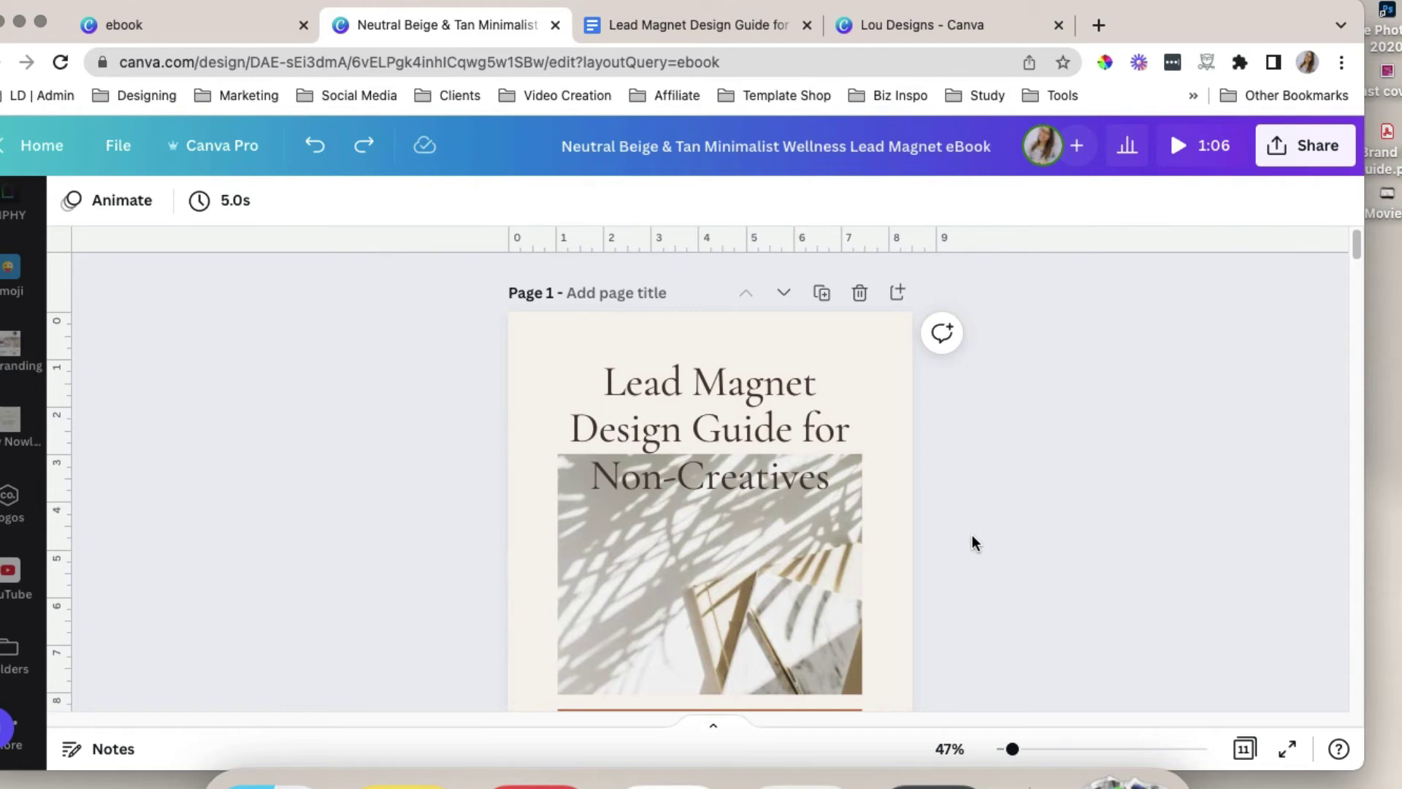
# Make the cover's call-to-action button the red document colour
pyautogui.scroll(-4, 971, 537)
pyautogui.click(711, 484)
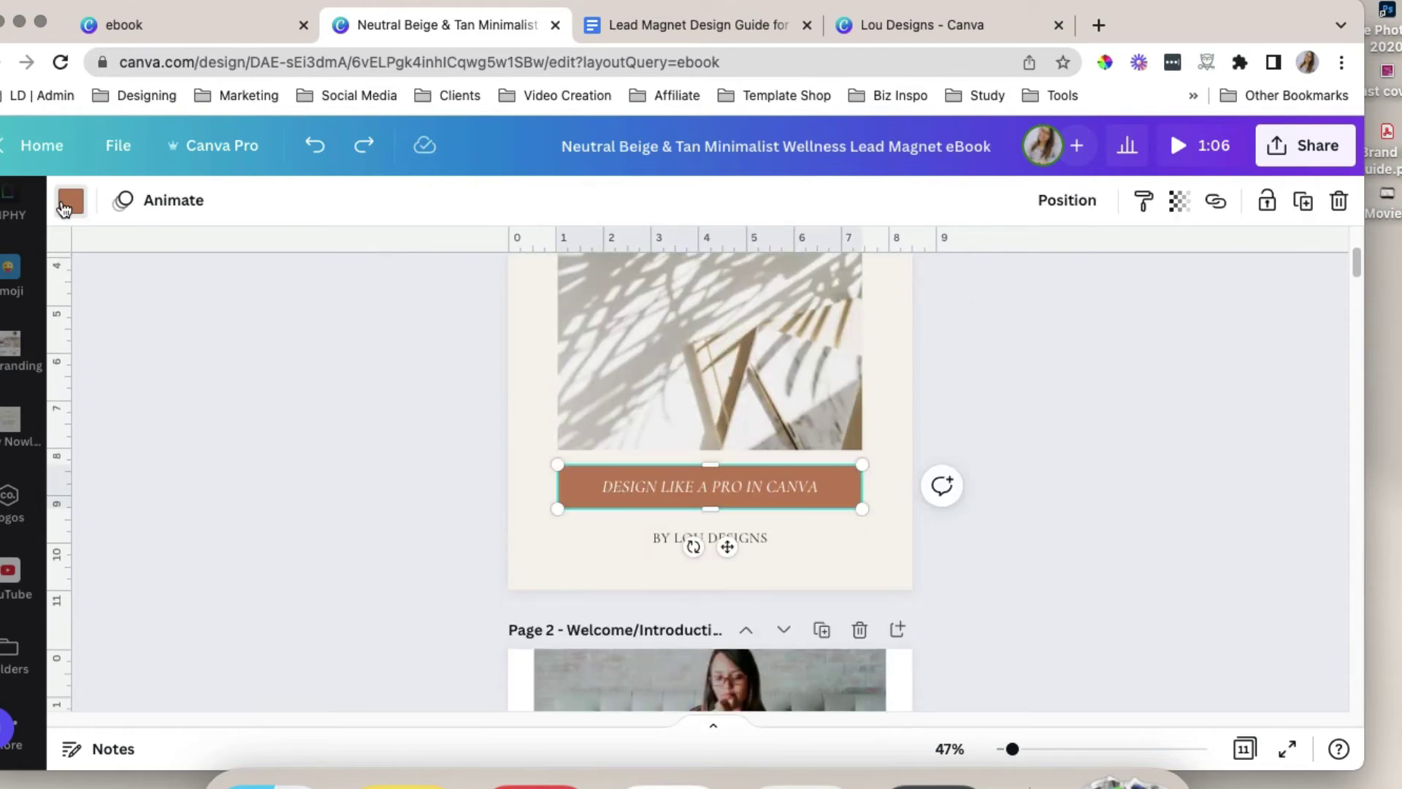
pyautogui.click(69, 200)
pyautogui.click(93, 367)
pyautogui.press('Escape')
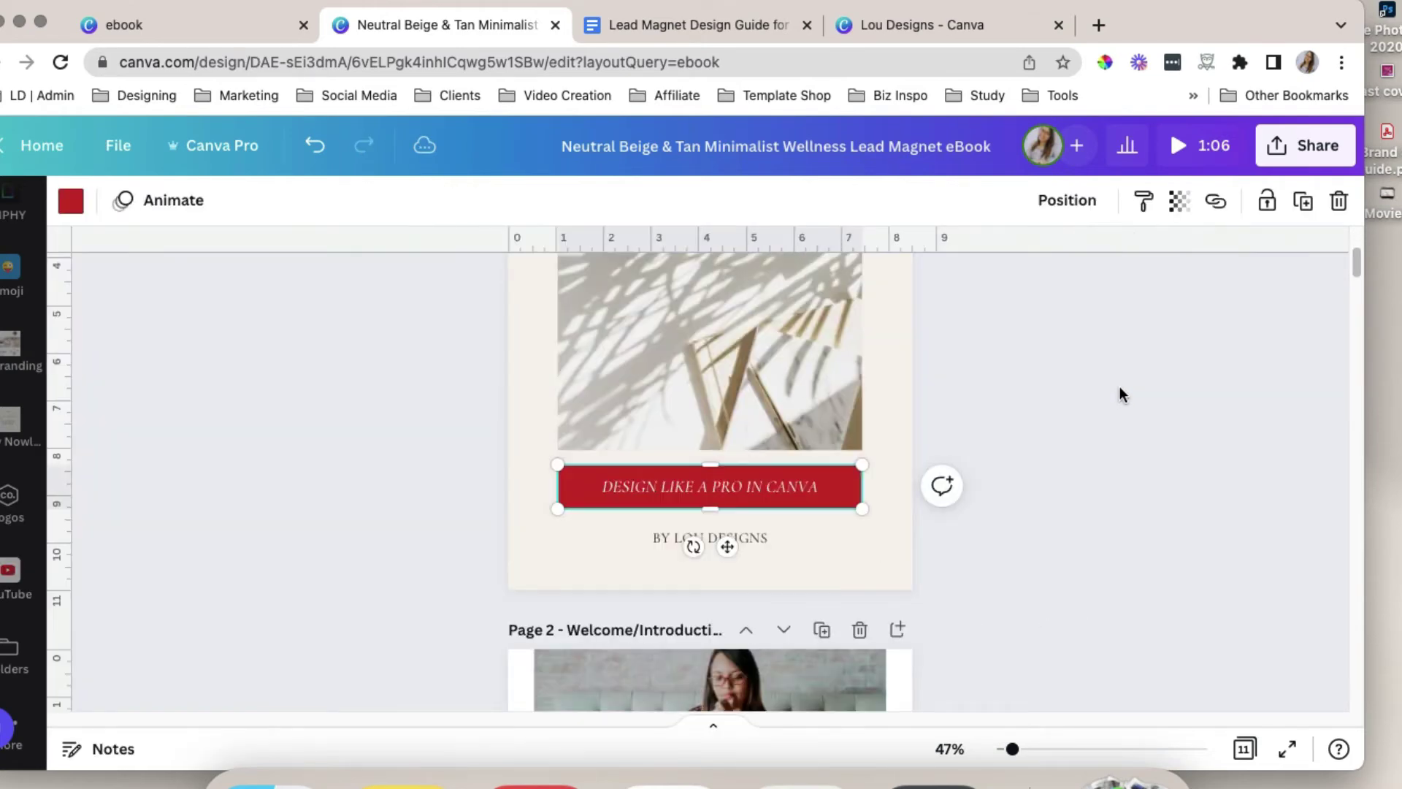
pyautogui.scroll(-1, 1118, 244)
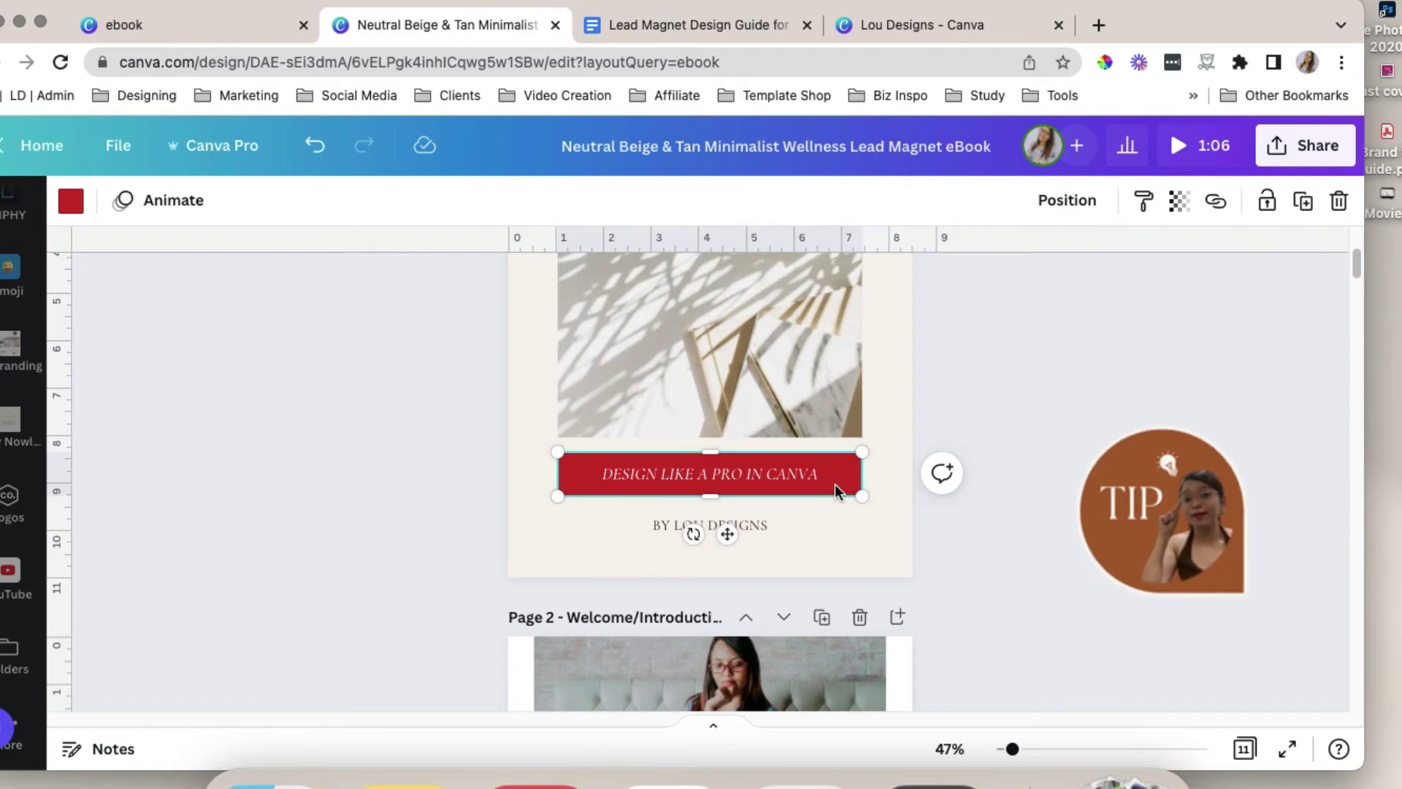
pyautogui.scroll(-5, 849, 479)
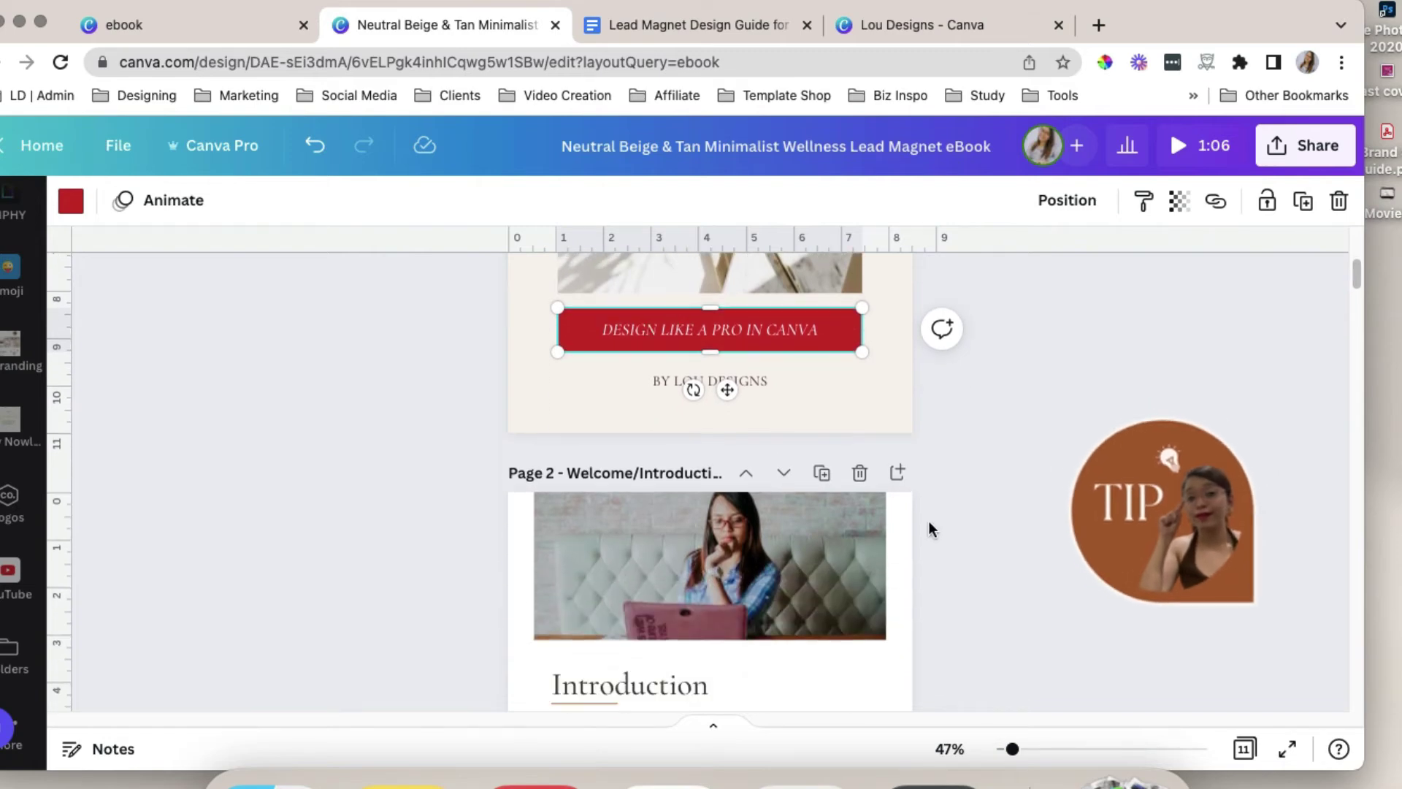
pyautogui.scroll(6, 883, 625)
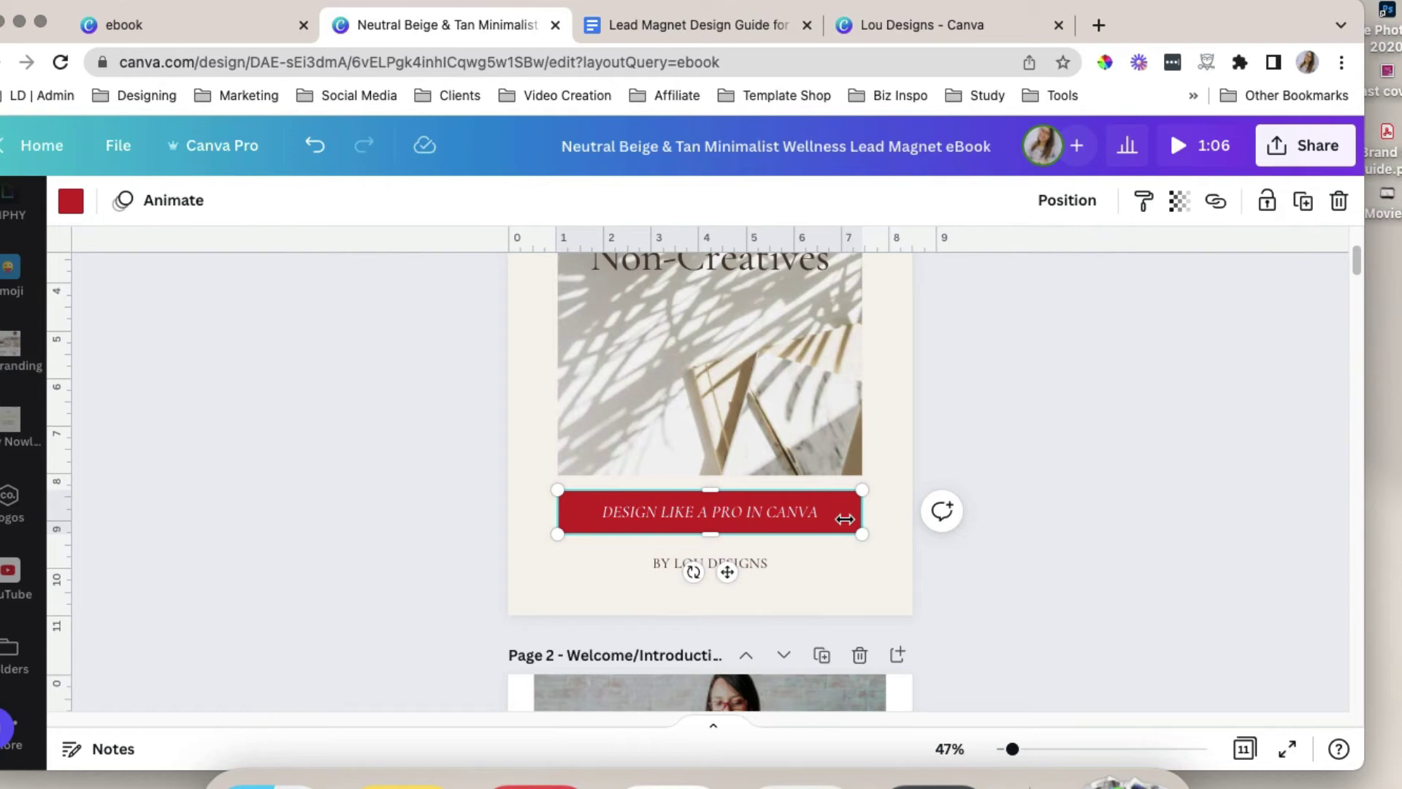
# Copy the button's red style onto the chapter number 01 on page 4
pyautogui.click(1145, 201)
pyautogui.scroll(-10, 942, 548)
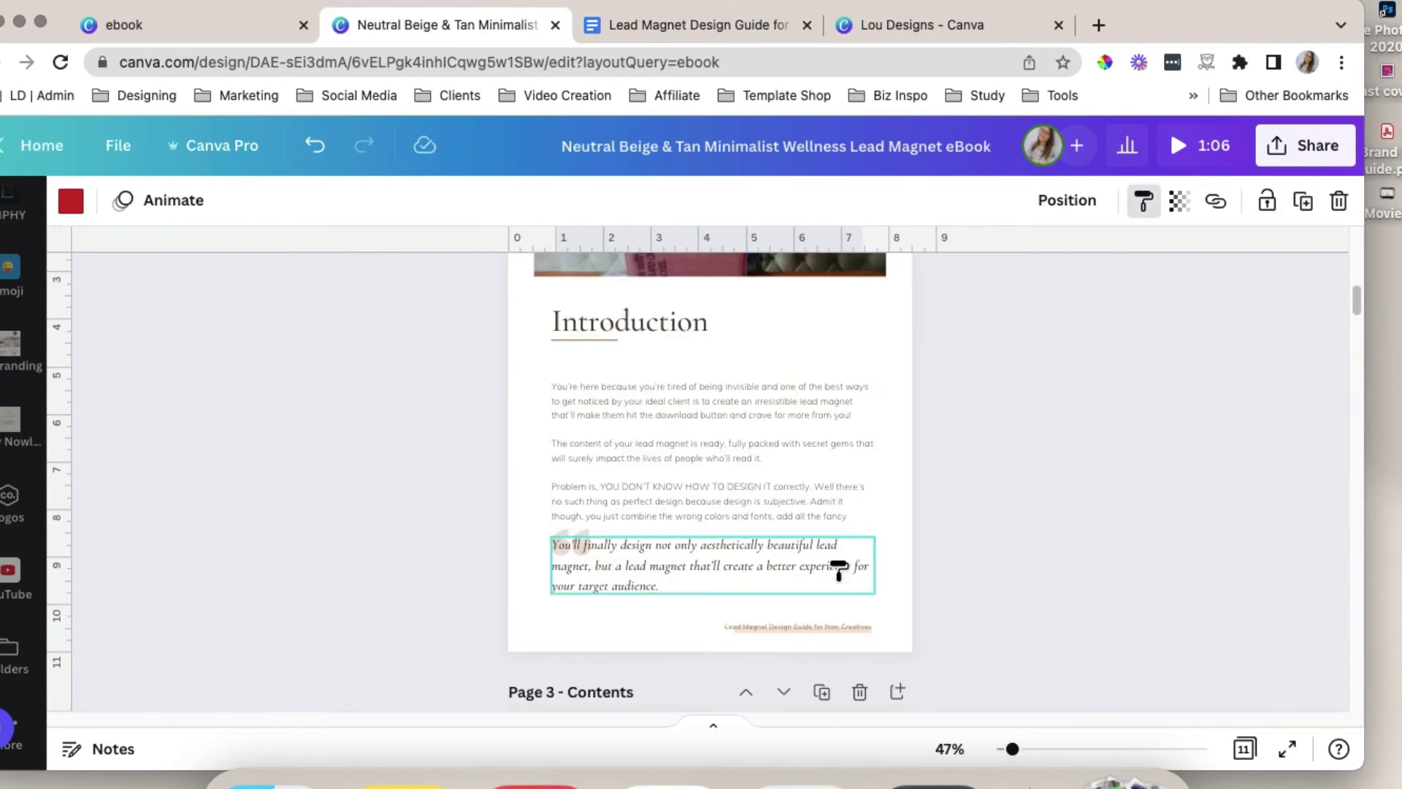
pyautogui.scroll(-5, 838, 570)
pyautogui.scroll(-5, 766, 643)
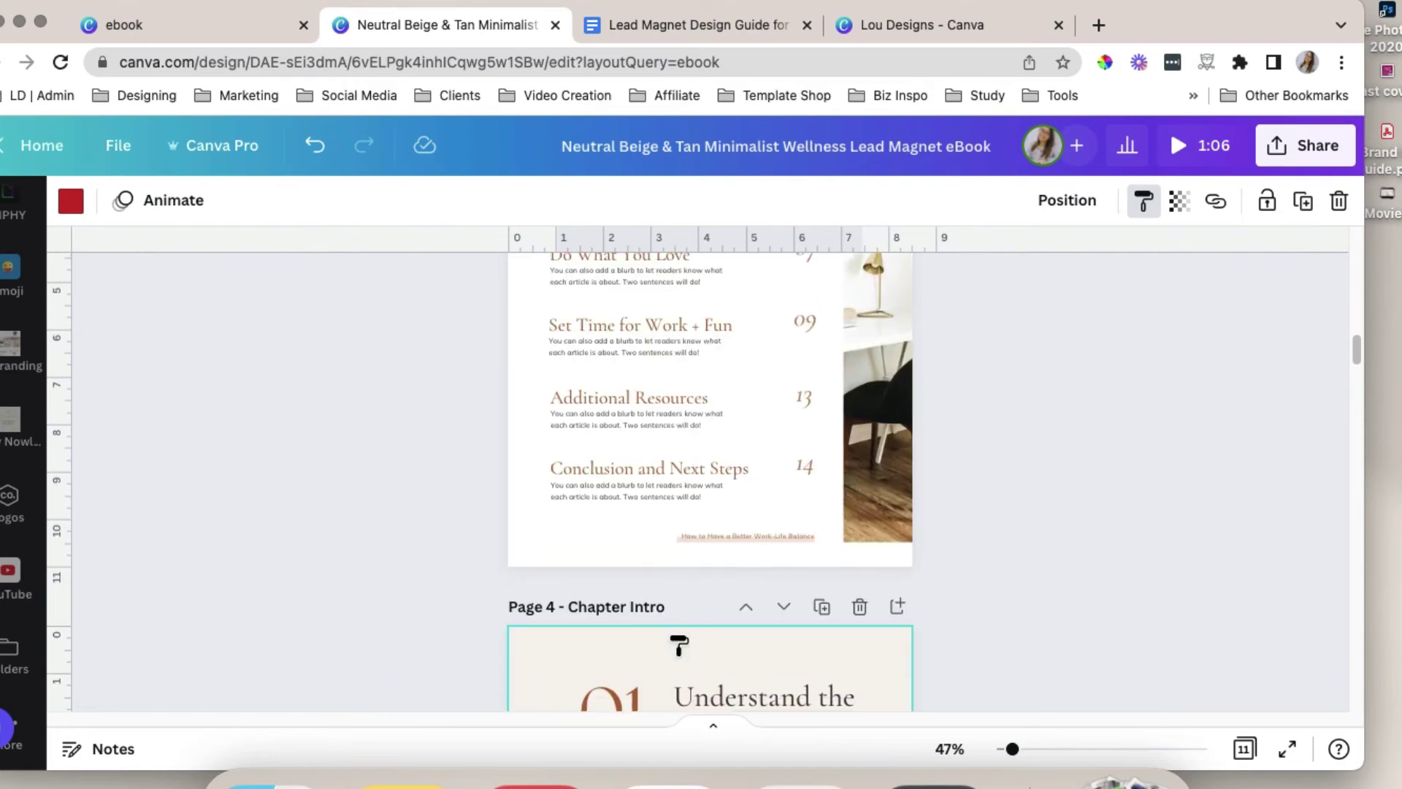
pyautogui.scroll(-4, 679, 646)
pyautogui.click(610, 412)
pyautogui.click(1084, 532)
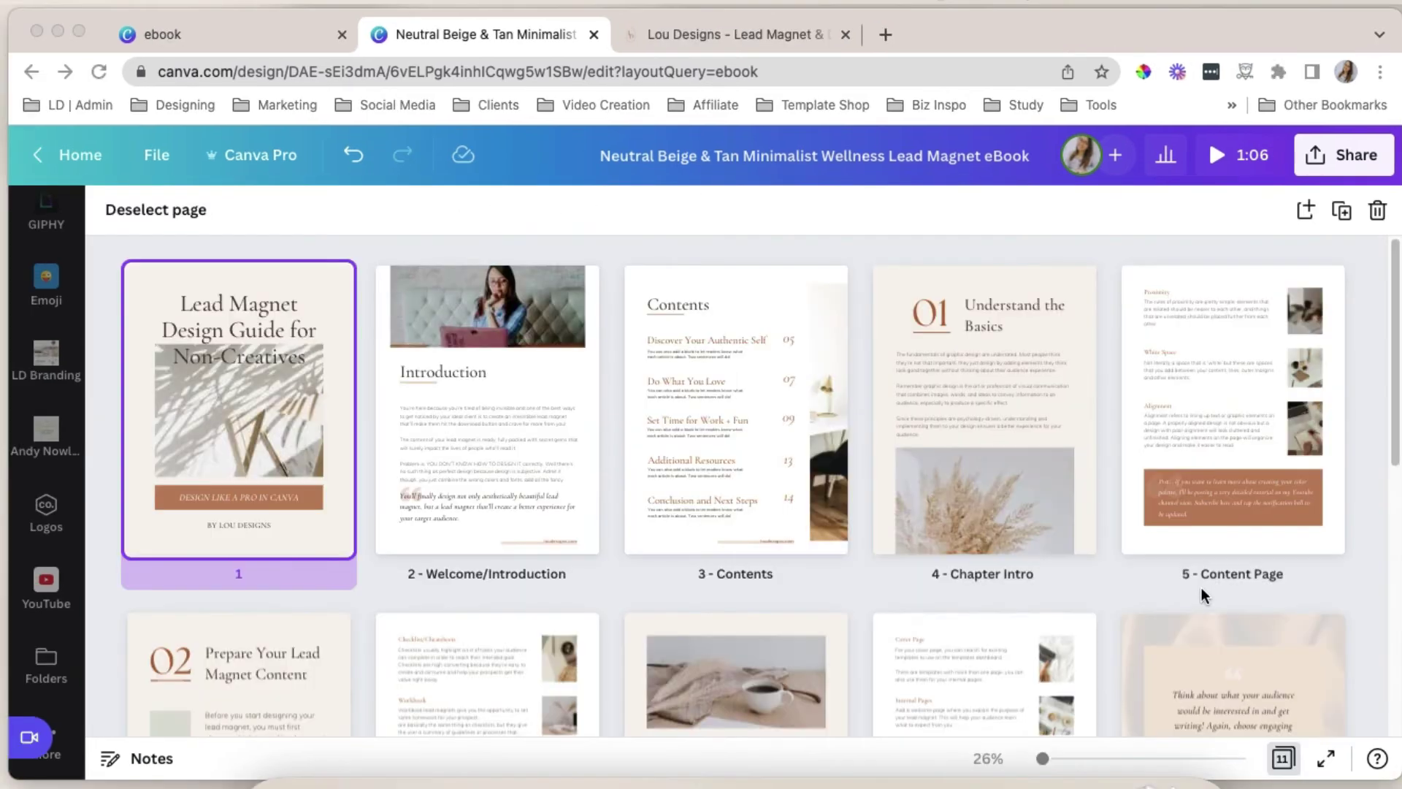
# Select the loudesigns.com footer text on page 2 and copy the subscribe page URL from the website tab
pyautogui.scroll(-5, 1164, 580)
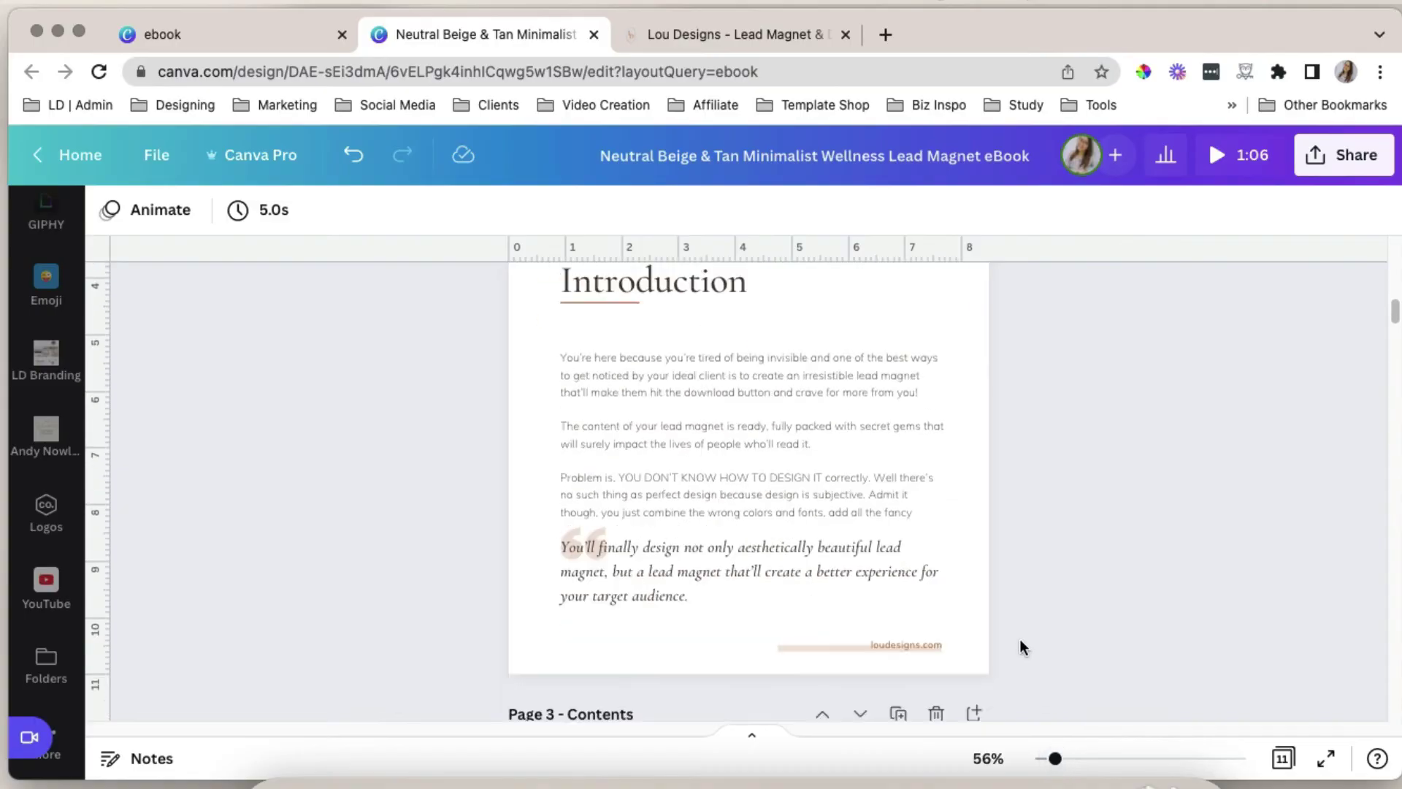
pyautogui.click(923, 527)
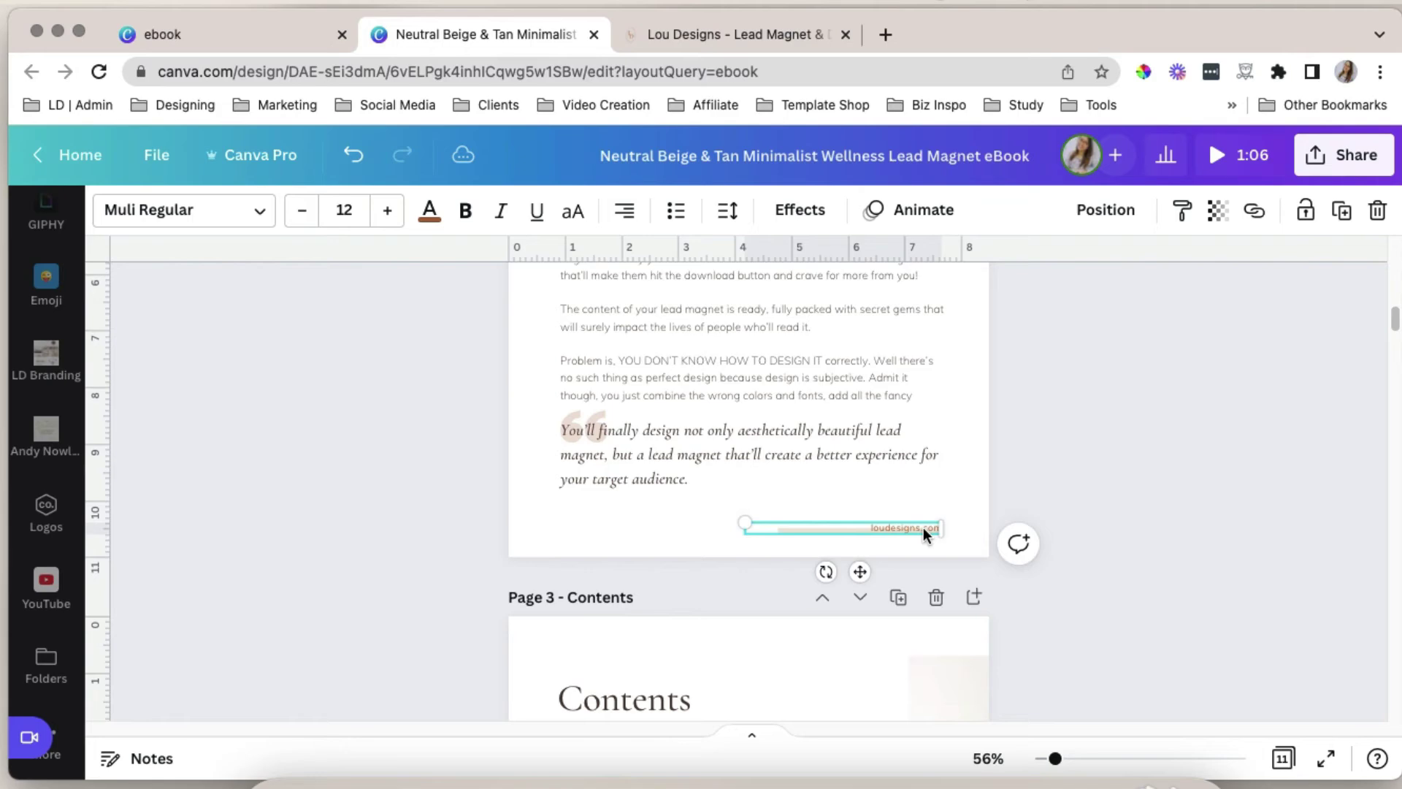
pyautogui.moveTo(870, 527); pyautogui.dragTo(937, 527)
pyautogui.click(1255, 212)
pyautogui.click(730, 34)
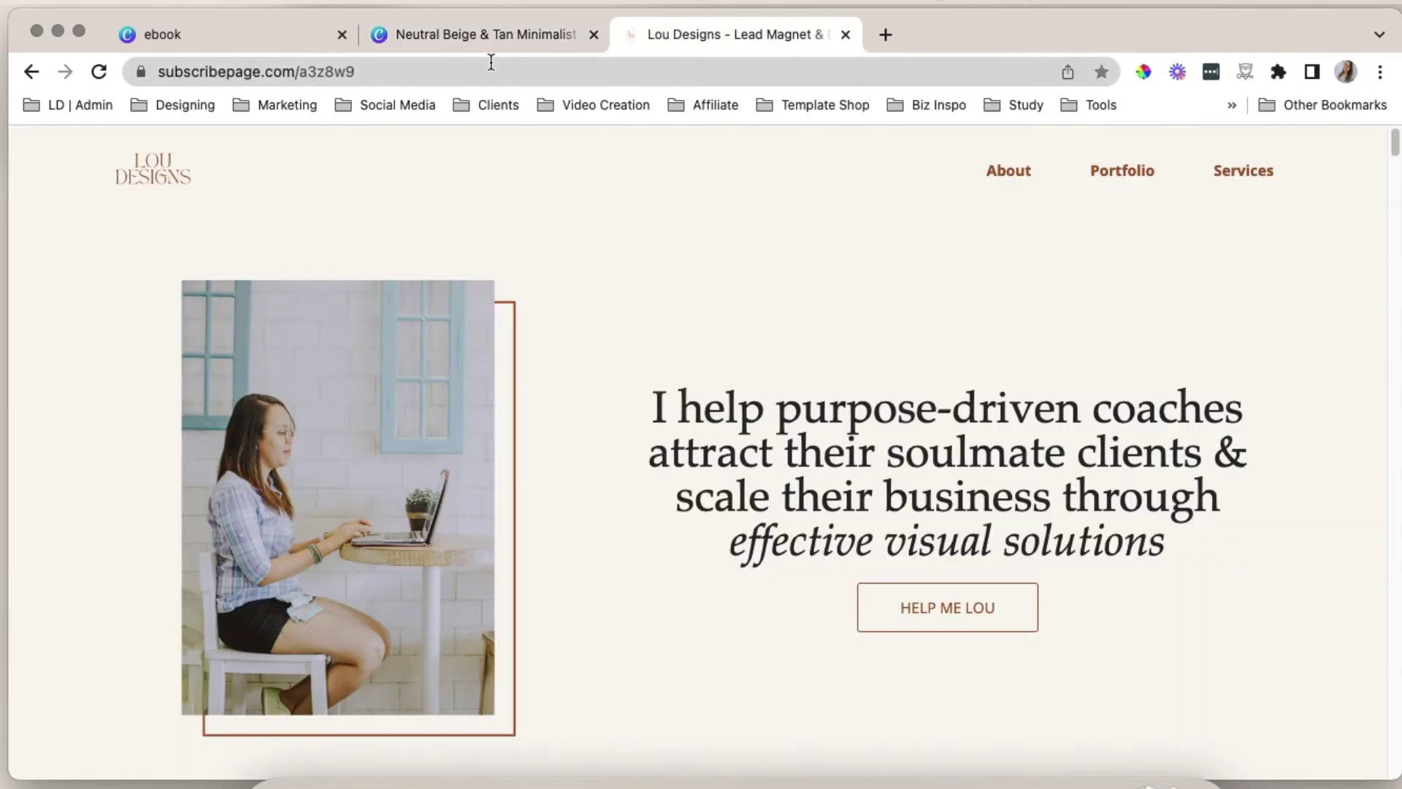
pyautogui.click(397, 72)
pyautogui.moveTo(397, 71); pyautogui.dragTo(169, 73)
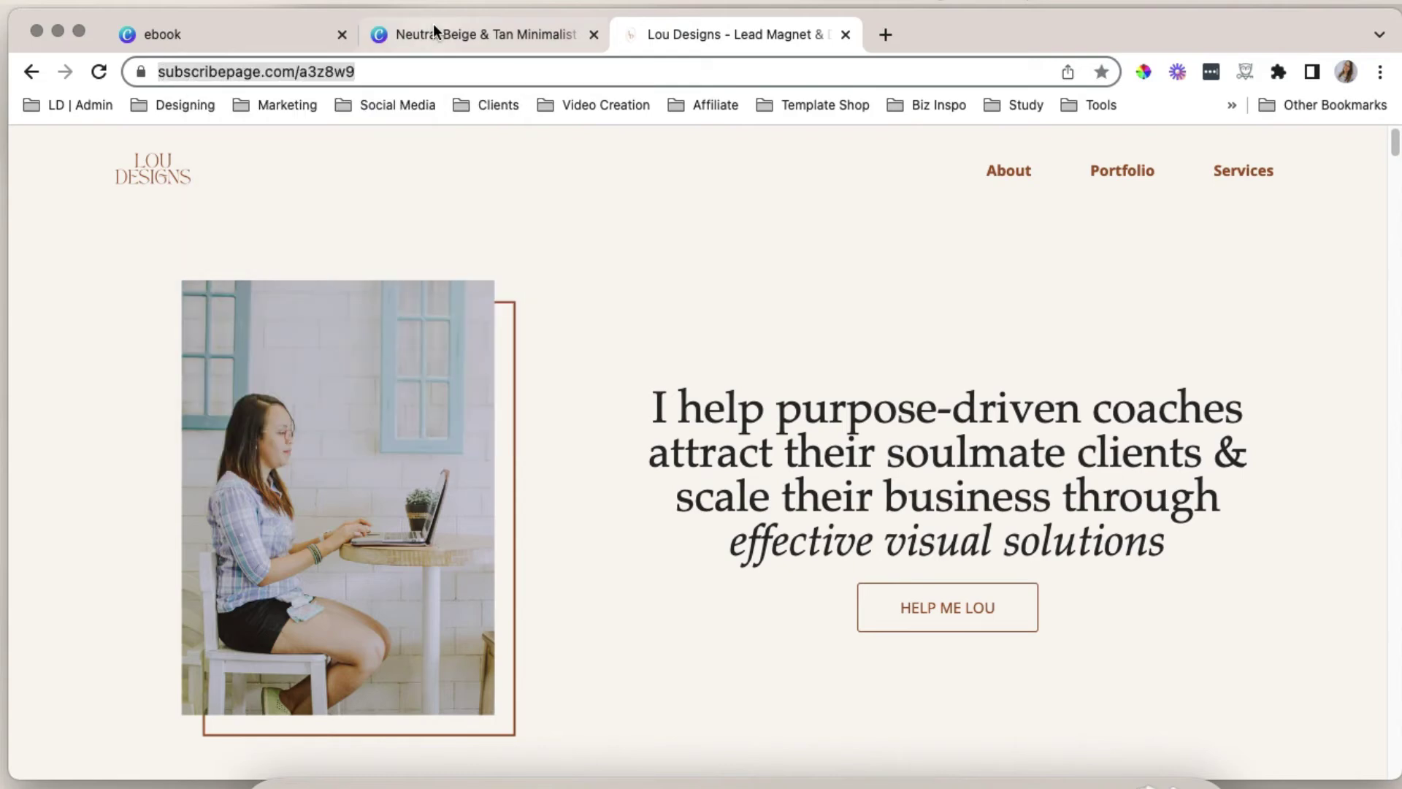
# Paste the copied URL as the footer text's link and zoom in to check it
pyautogui.click(438, 33)
pyautogui.click(971, 301)
pyautogui.rightClick(971, 299)
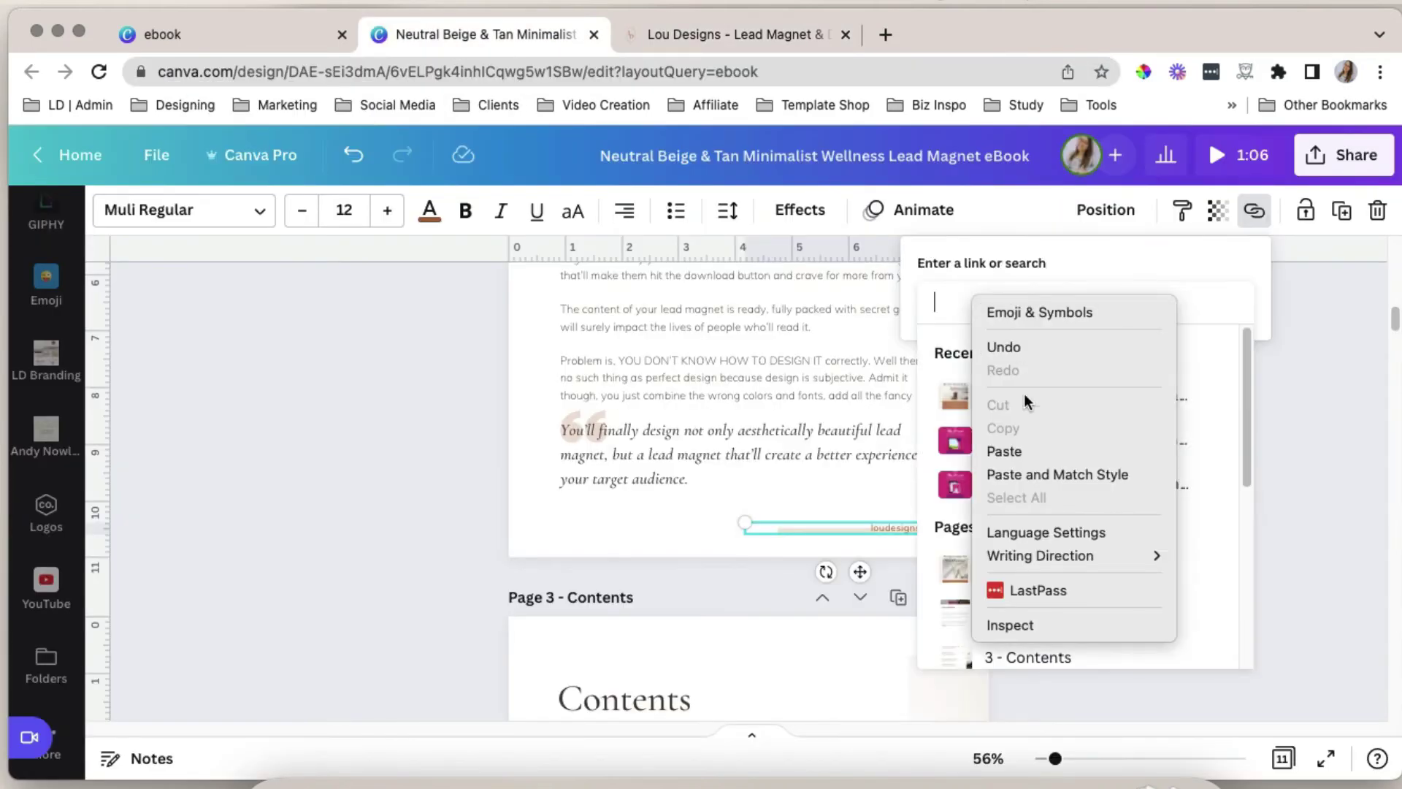
pyautogui.click(1024, 447)
pyautogui.press('Return')
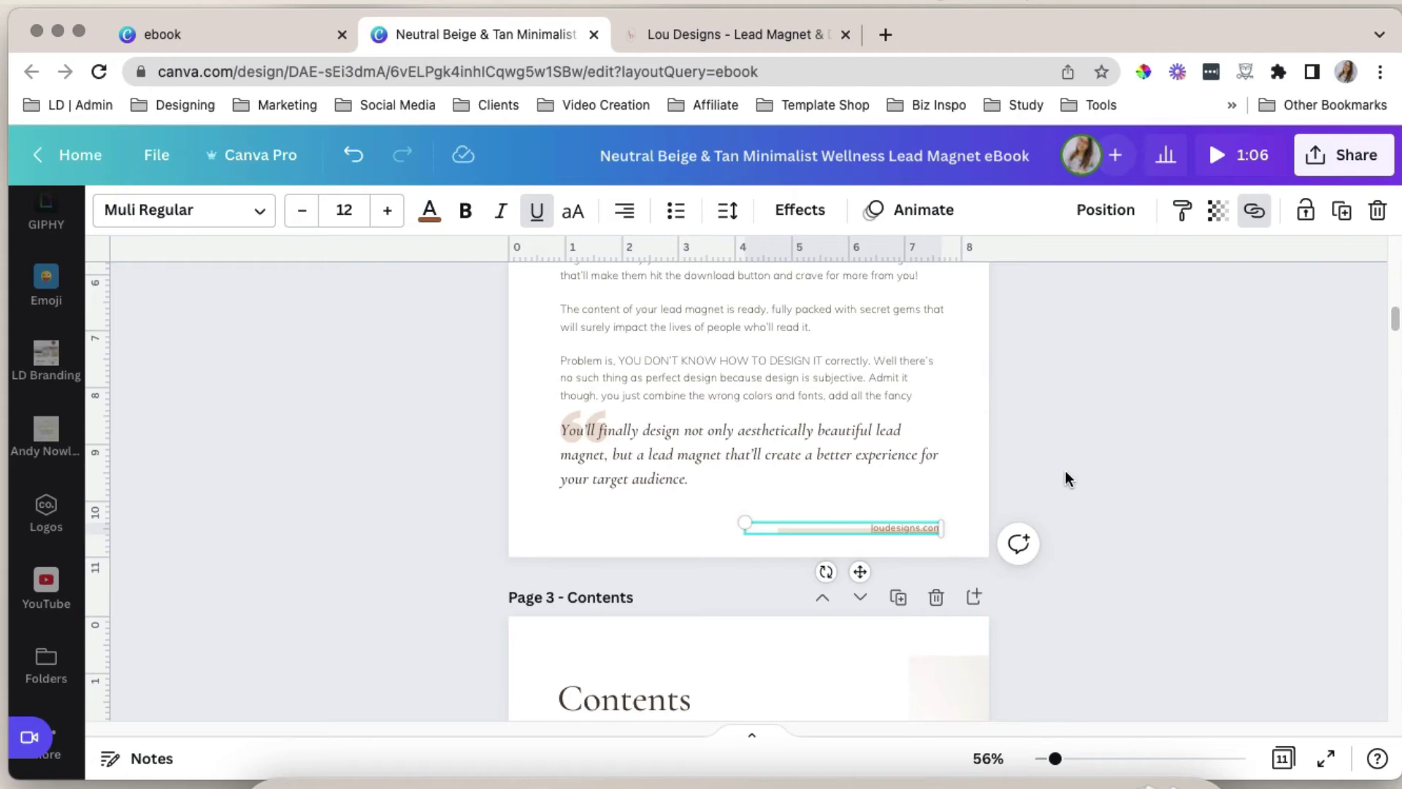
pyautogui.click(1034, 455)
pyautogui.moveTo(1054, 758); pyautogui.dragTo(1070, 757)
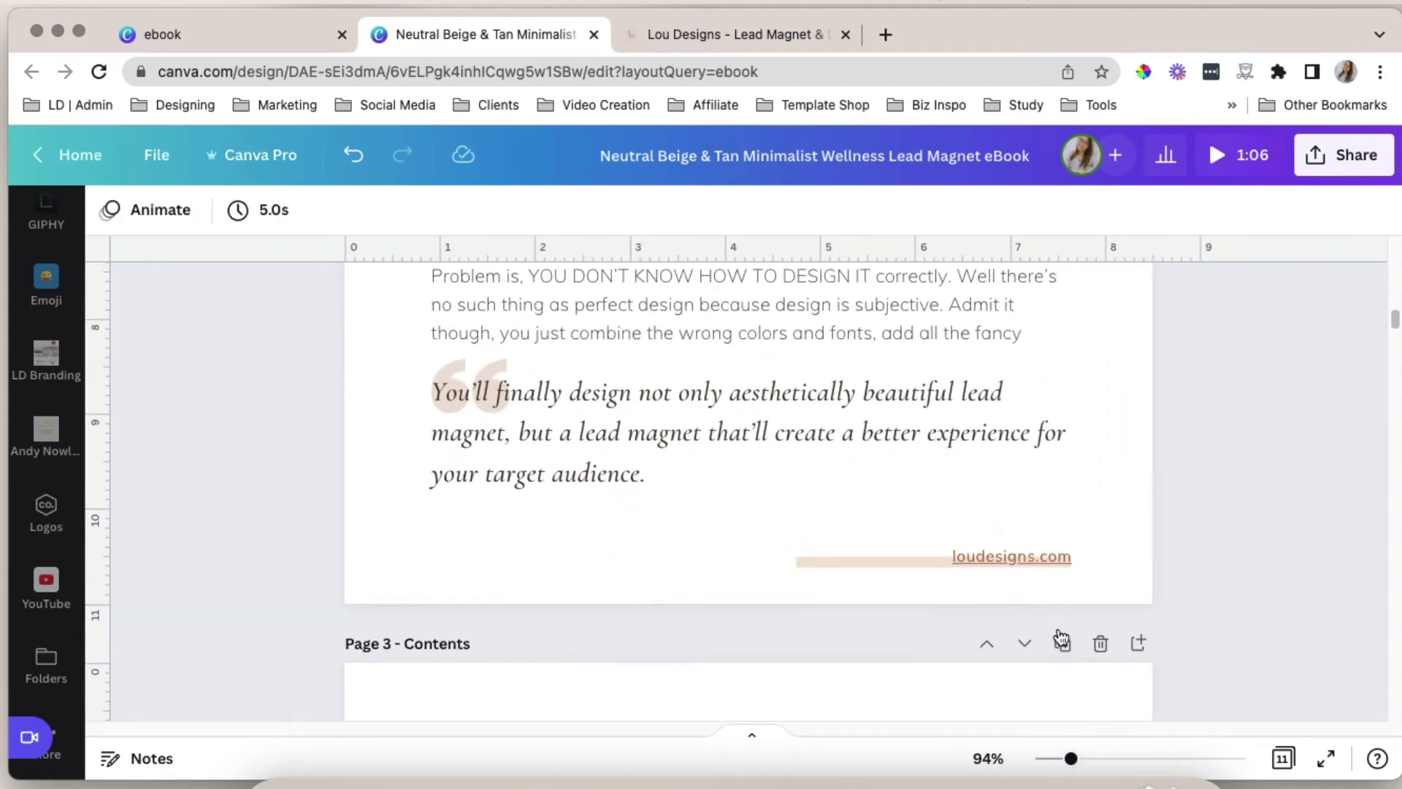
pyautogui.click(1041, 560)
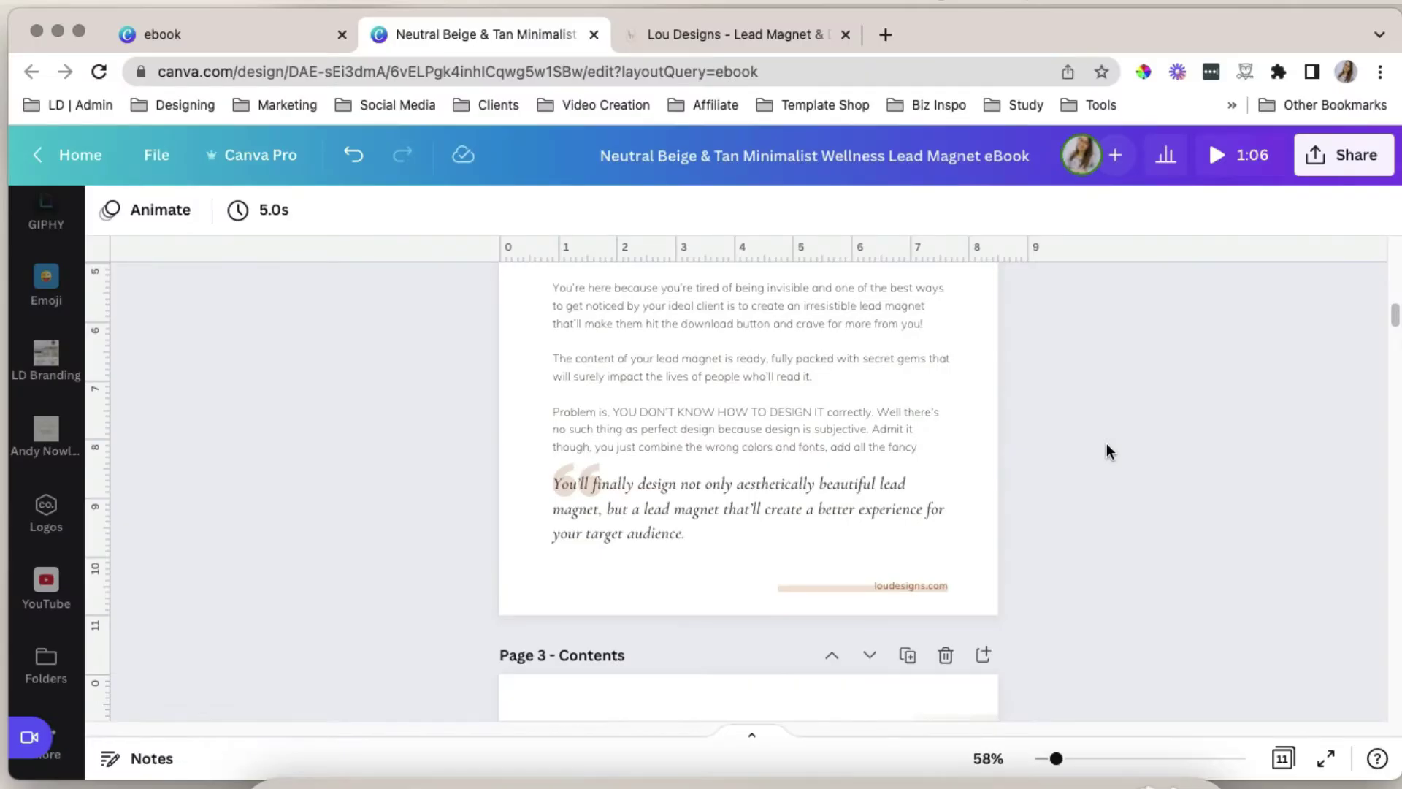
# Check the contents headings from Understand the Basics down to What's Next
pyautogui.scroll(10, 1106, 442)
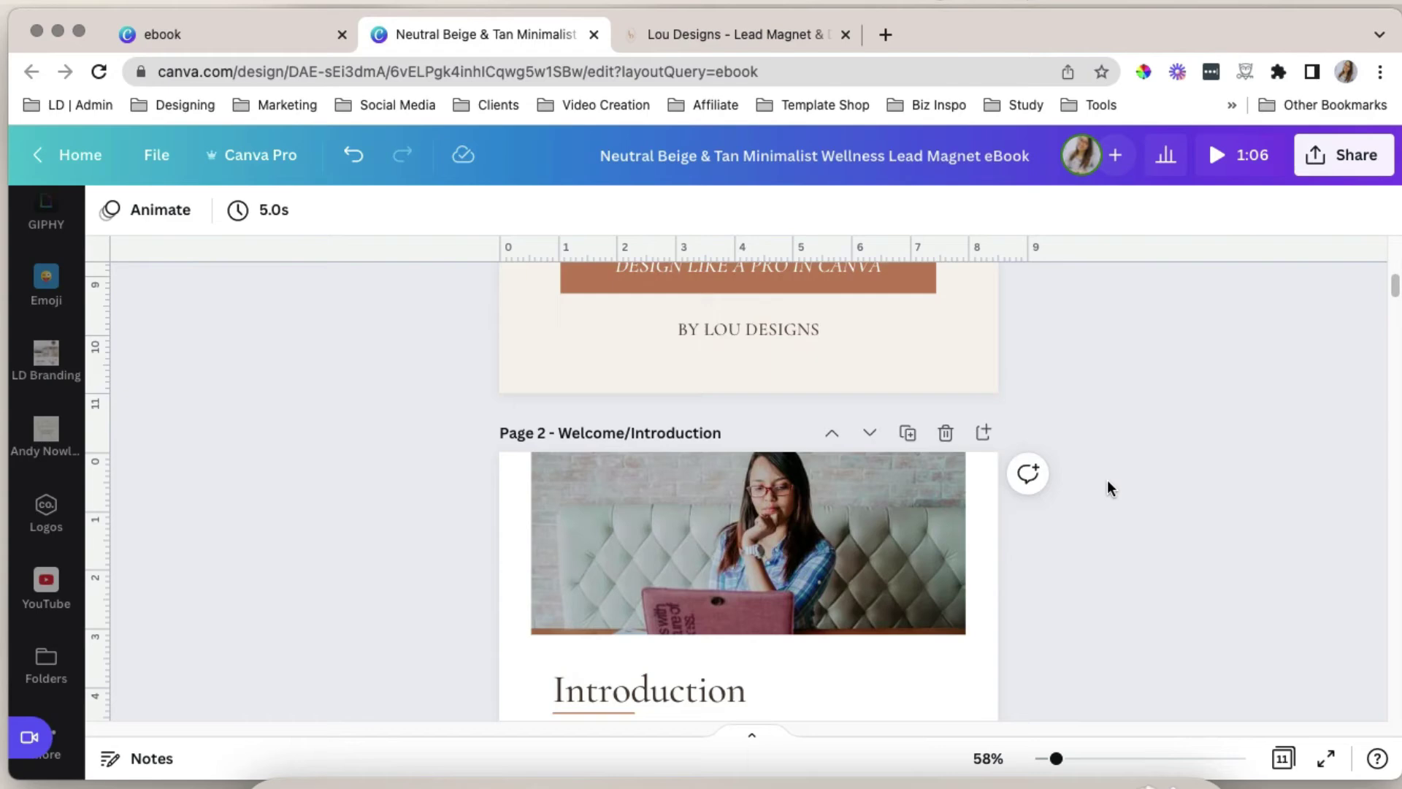
pyautogui.scroll(-6, 1107, 481)
pyautogui.scroll(-12, 1138, 594)
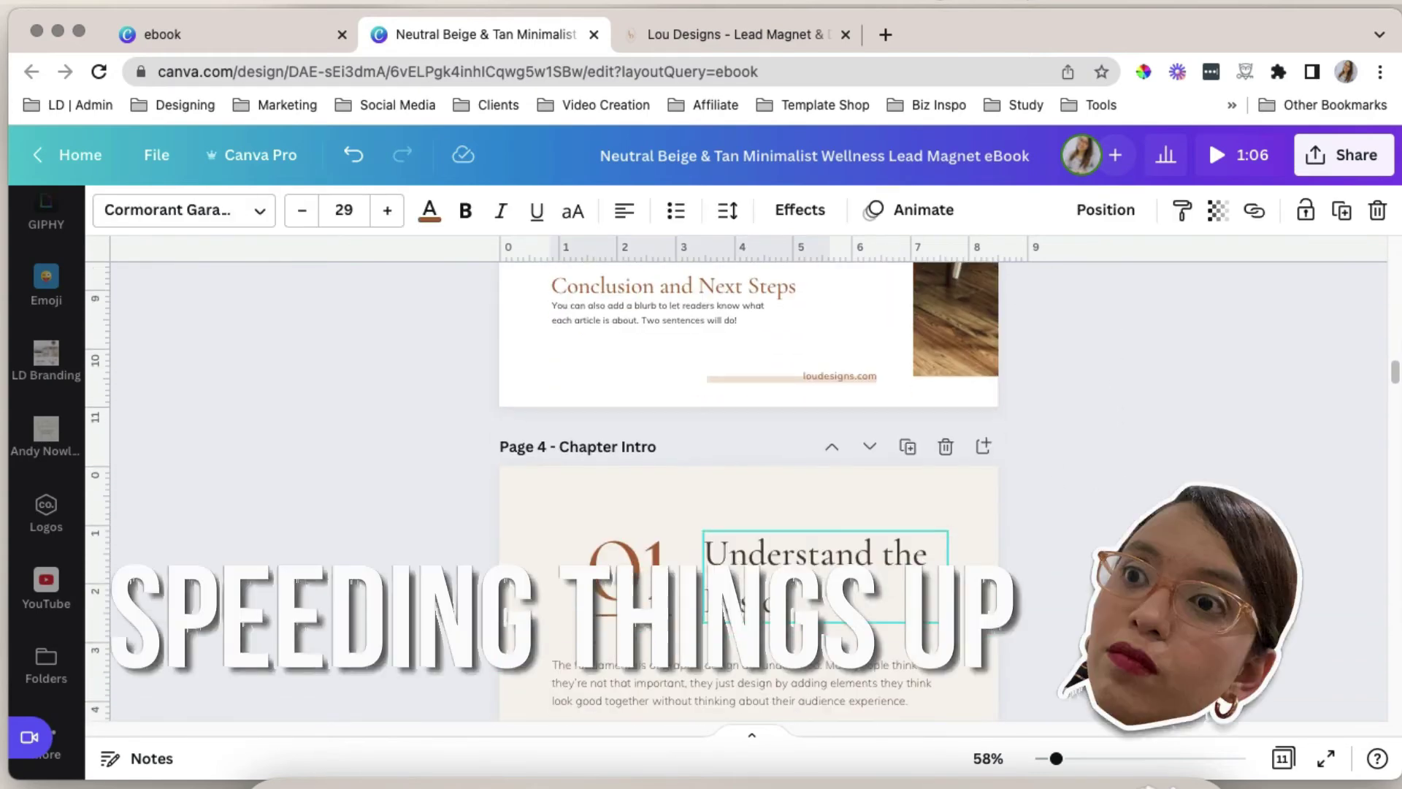
pyautogui.scroll(5, 649, 562)
pyautogui.click(648, 563)
pyautogui.write('Understand the Basics')
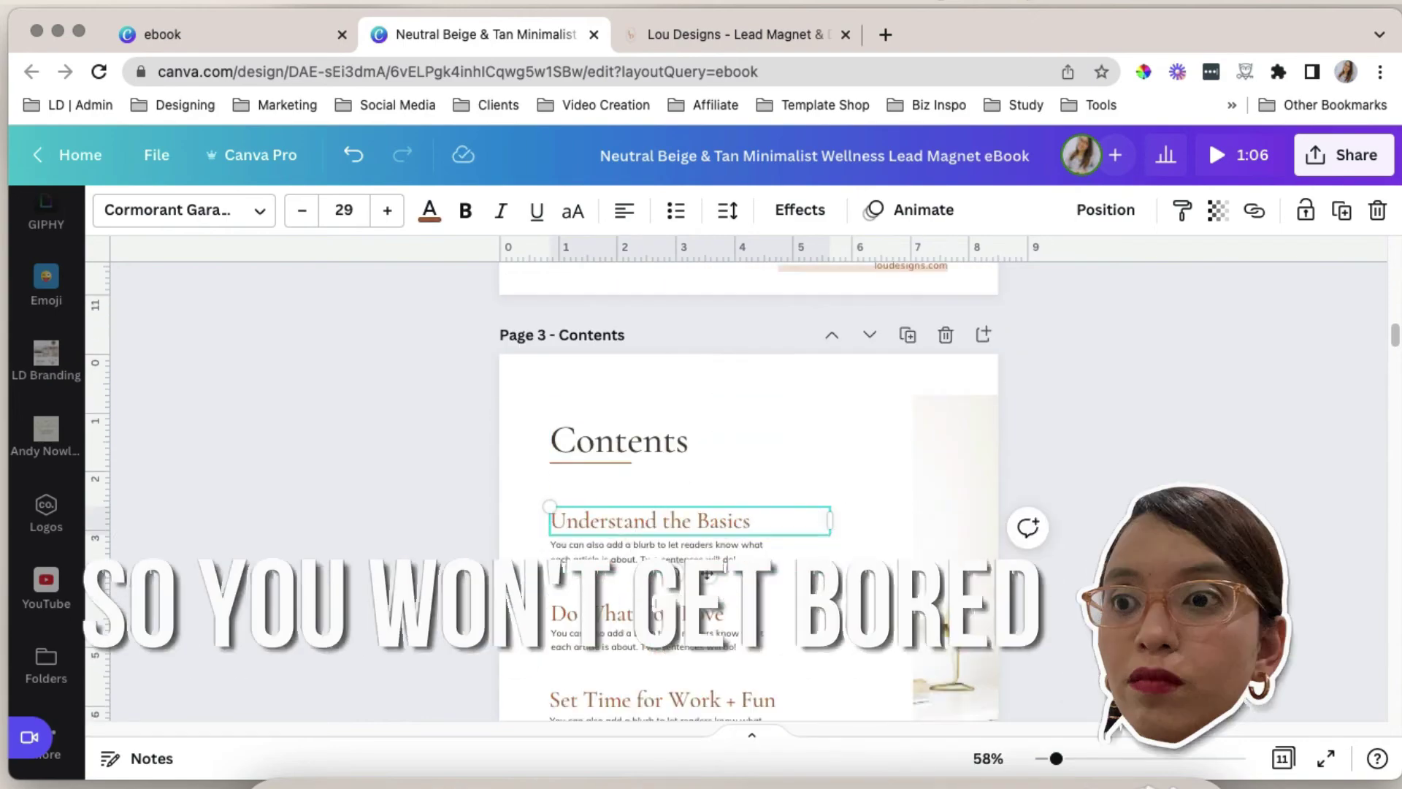
pyautogui.scroll(-10, 657, 584)
pyautogui.scroll(10, 657, 585)
pyautogui.scroll(-4, 705, 620)
pyautogui.write("Vhat's Next")
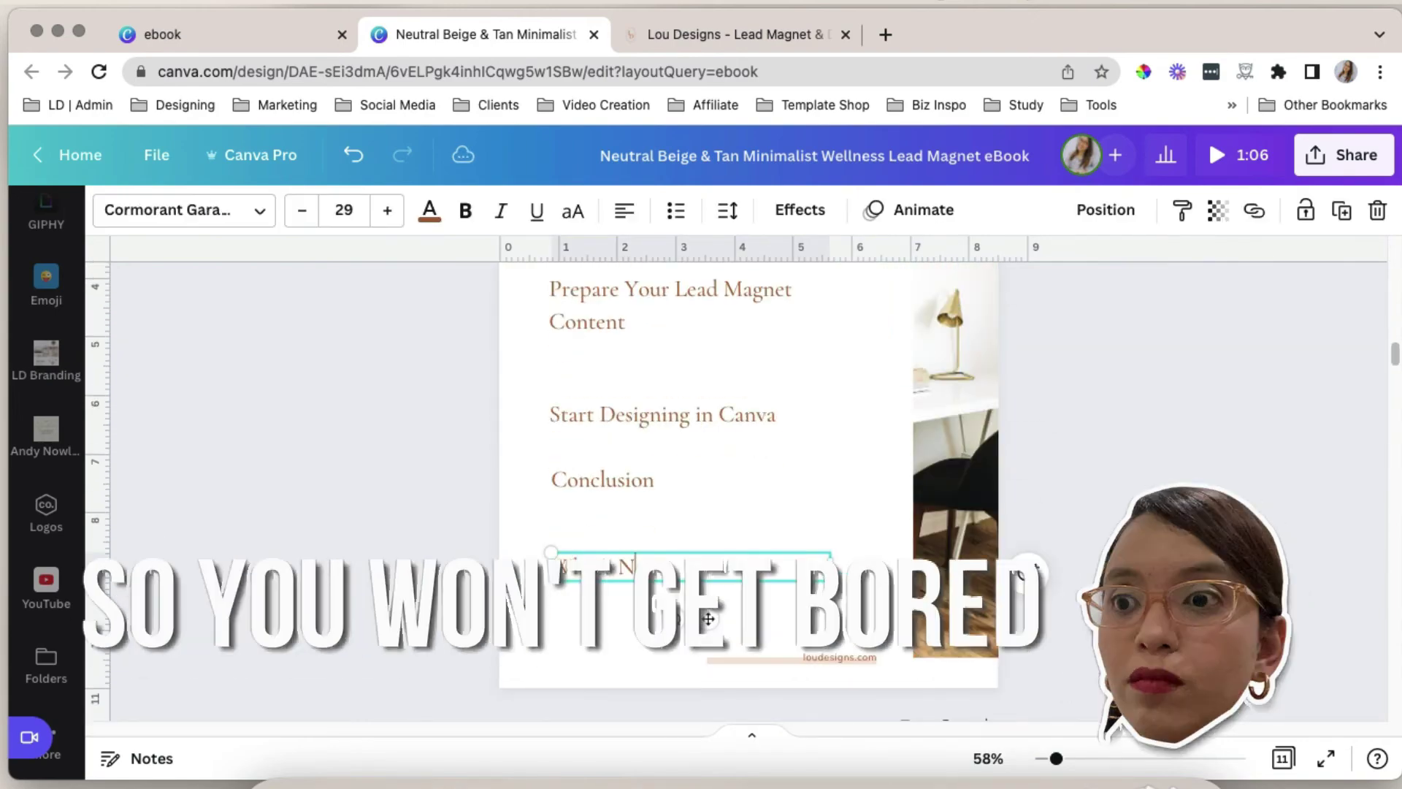
pyautogui.click(453, 322)
pyautogui.scroll(1, 453, 322)
# Select all five contents headings and space them evenly vertically with Position
pyautogui.moveTo(455, 264); pyautogui.dragTo(691, 624)
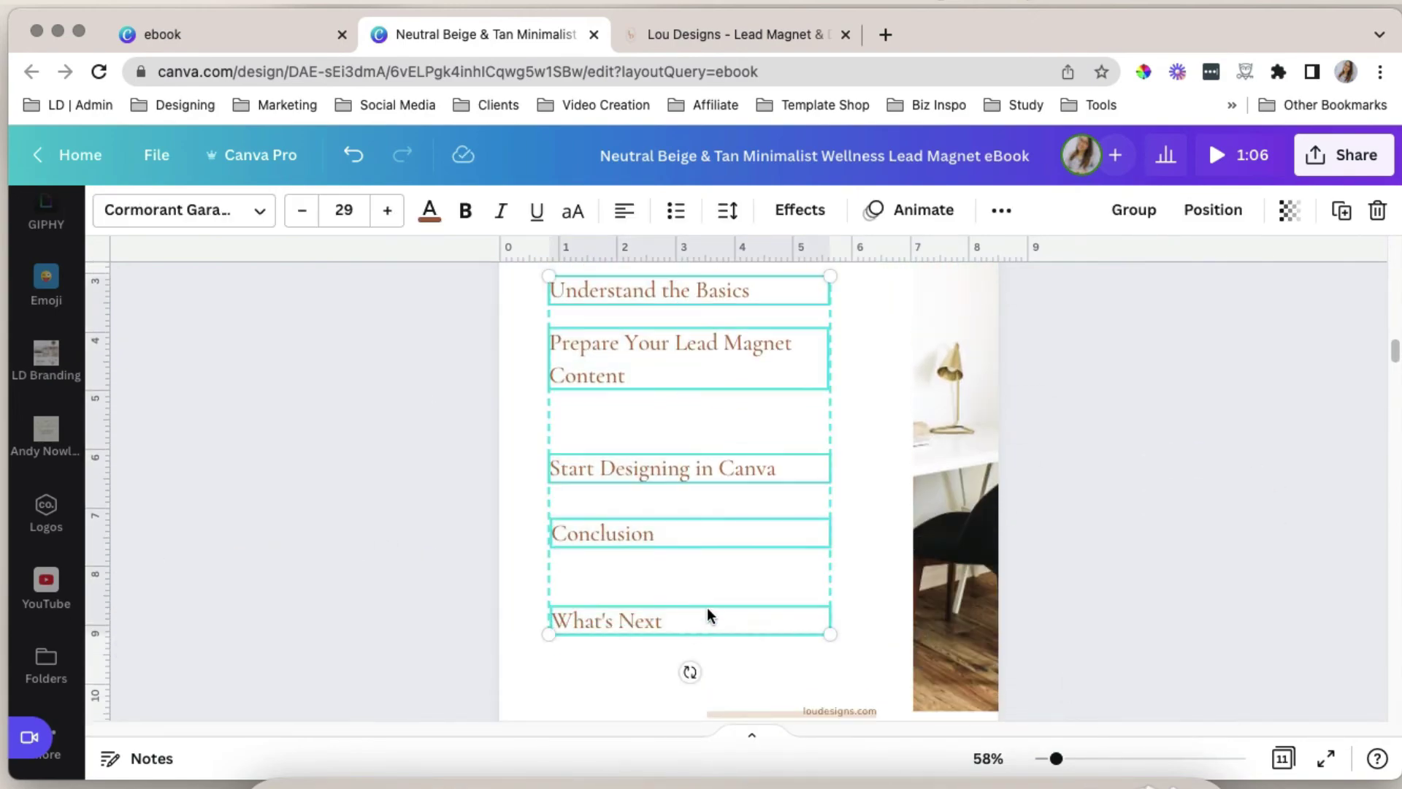
pyautogui.scroll(1, 549, 332)
pyautogui.moveTo(453, 304); pyautogui.dragTo(688, 666)
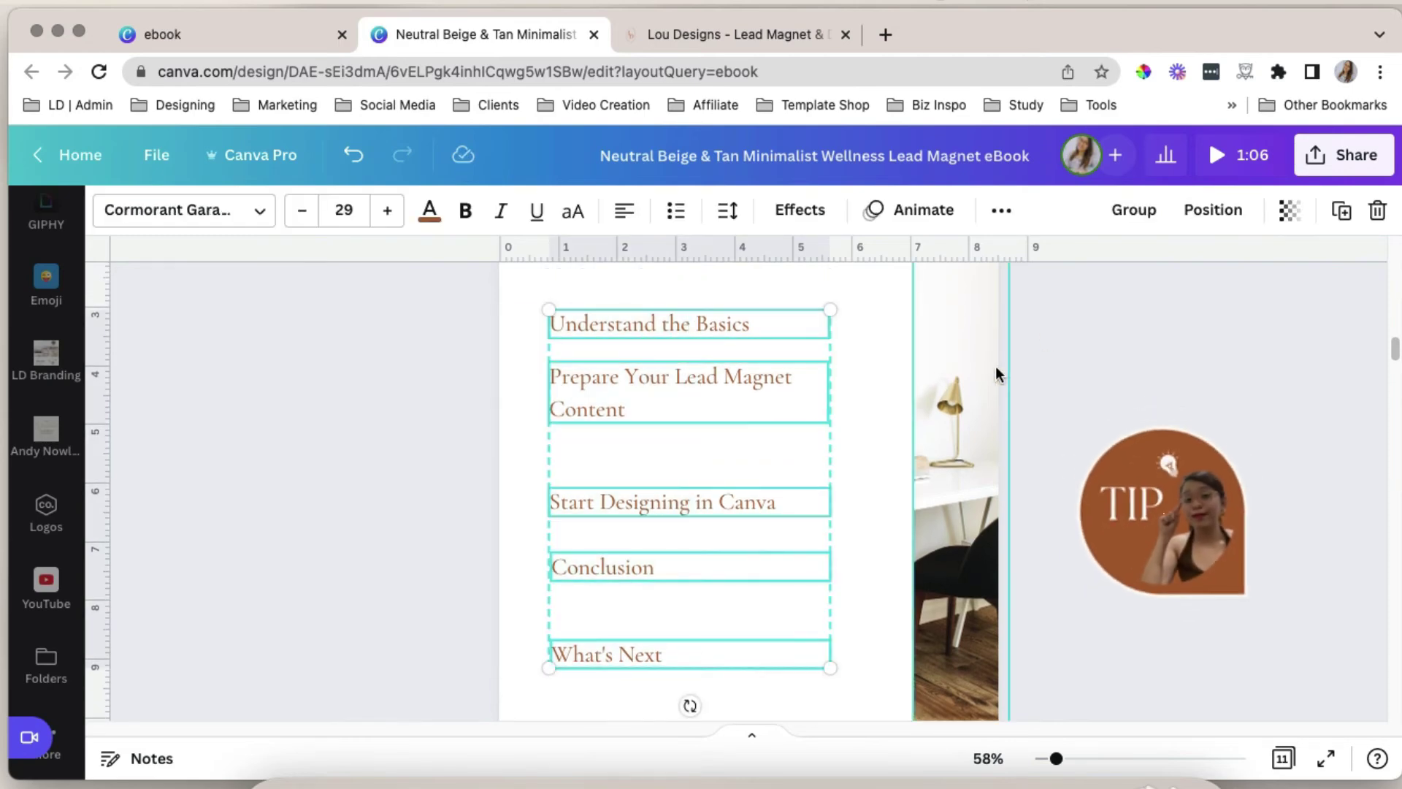
pyautogui.click(1223, 211)
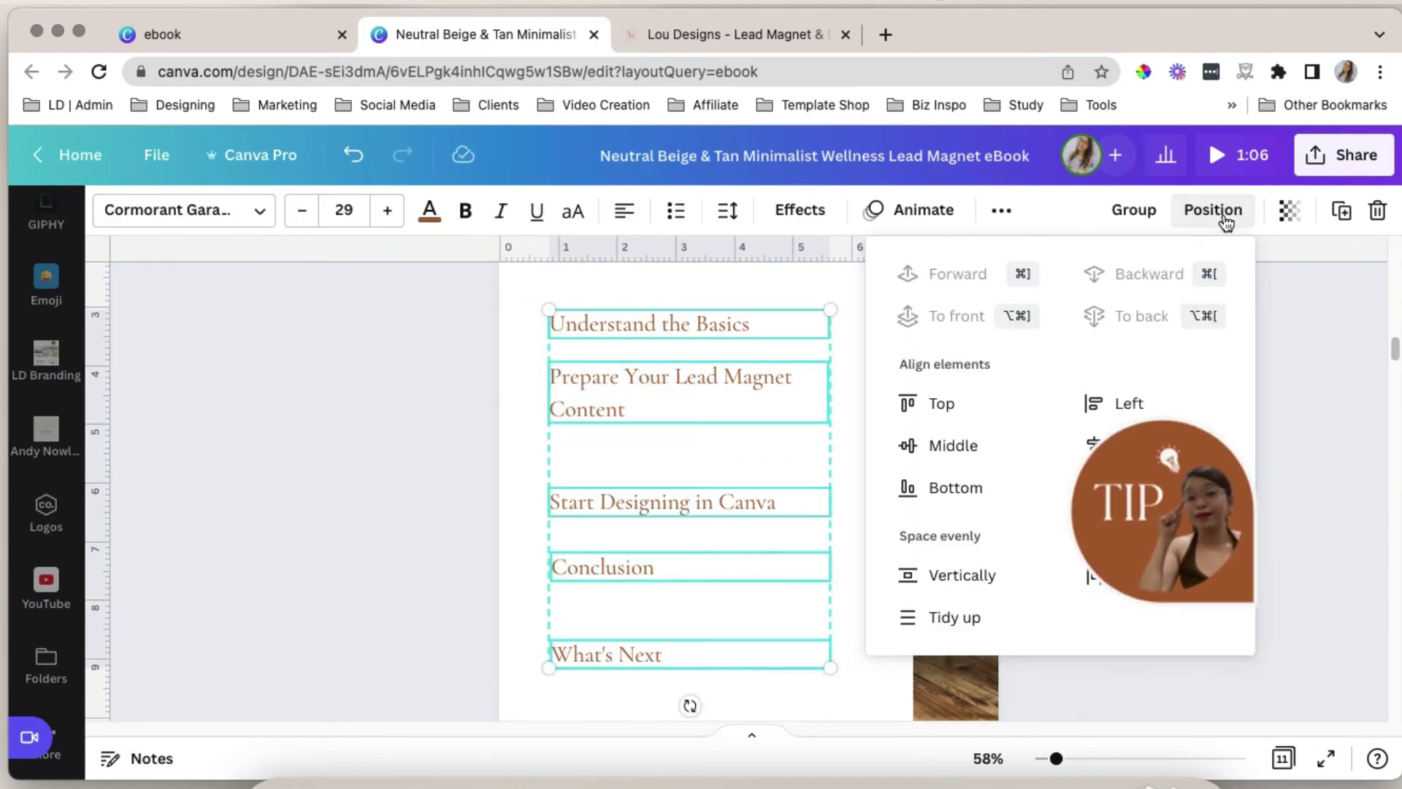
pyautogui.click(998, 591)
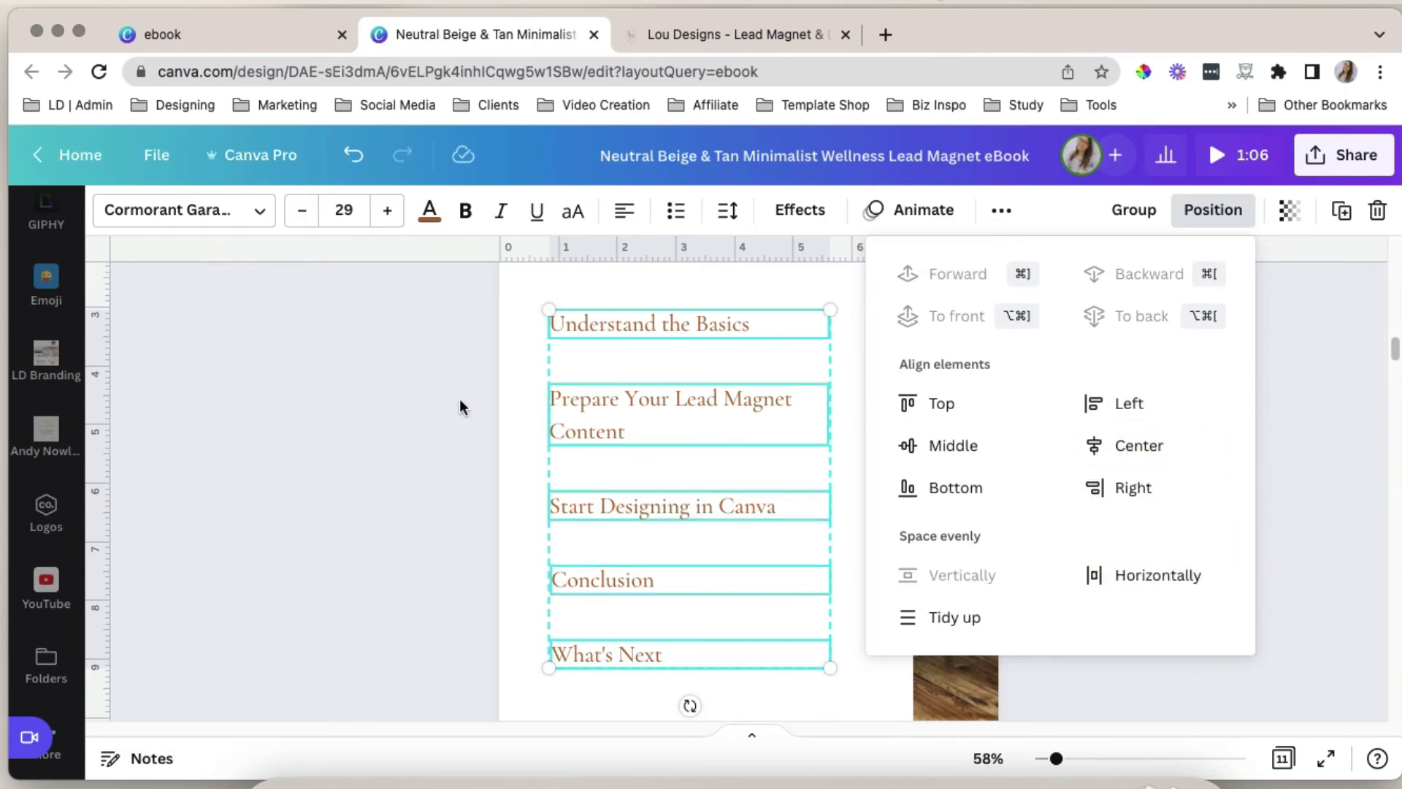
pyautogui.press('Escape')
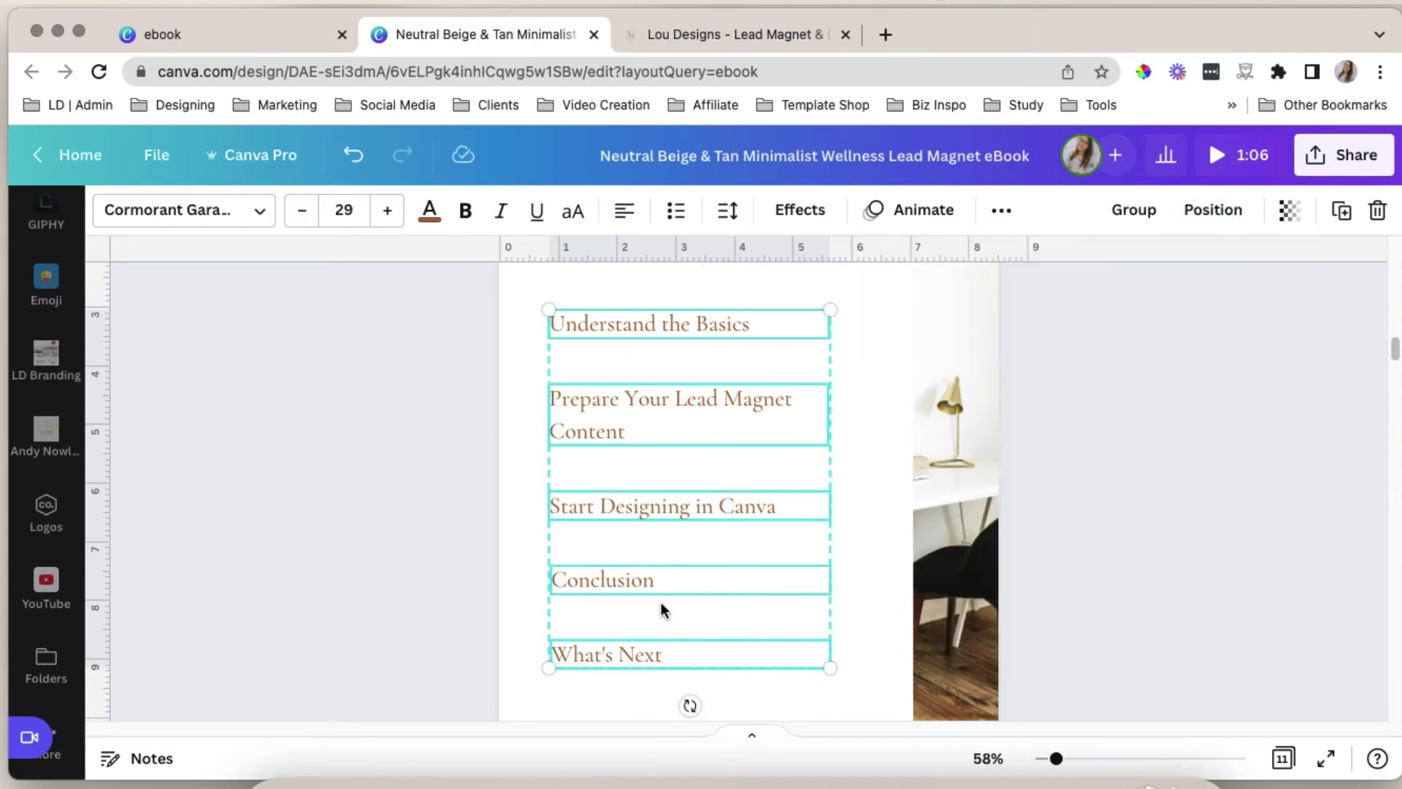
pyautogui.click(387, 515)
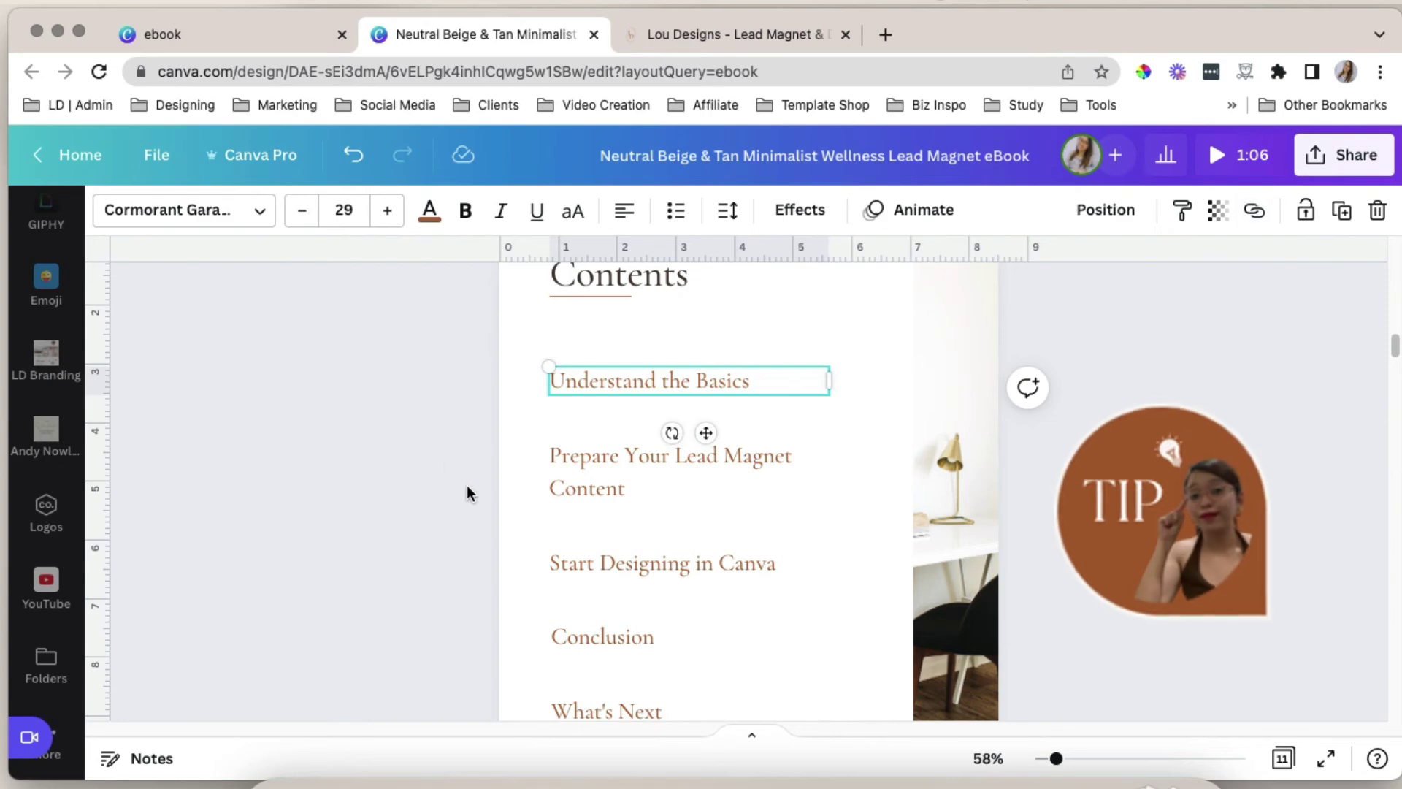
# Link the Understand the Basics heading to page 4 - Understand the Basics
pyautogui.scroll(-5, 742, 475)
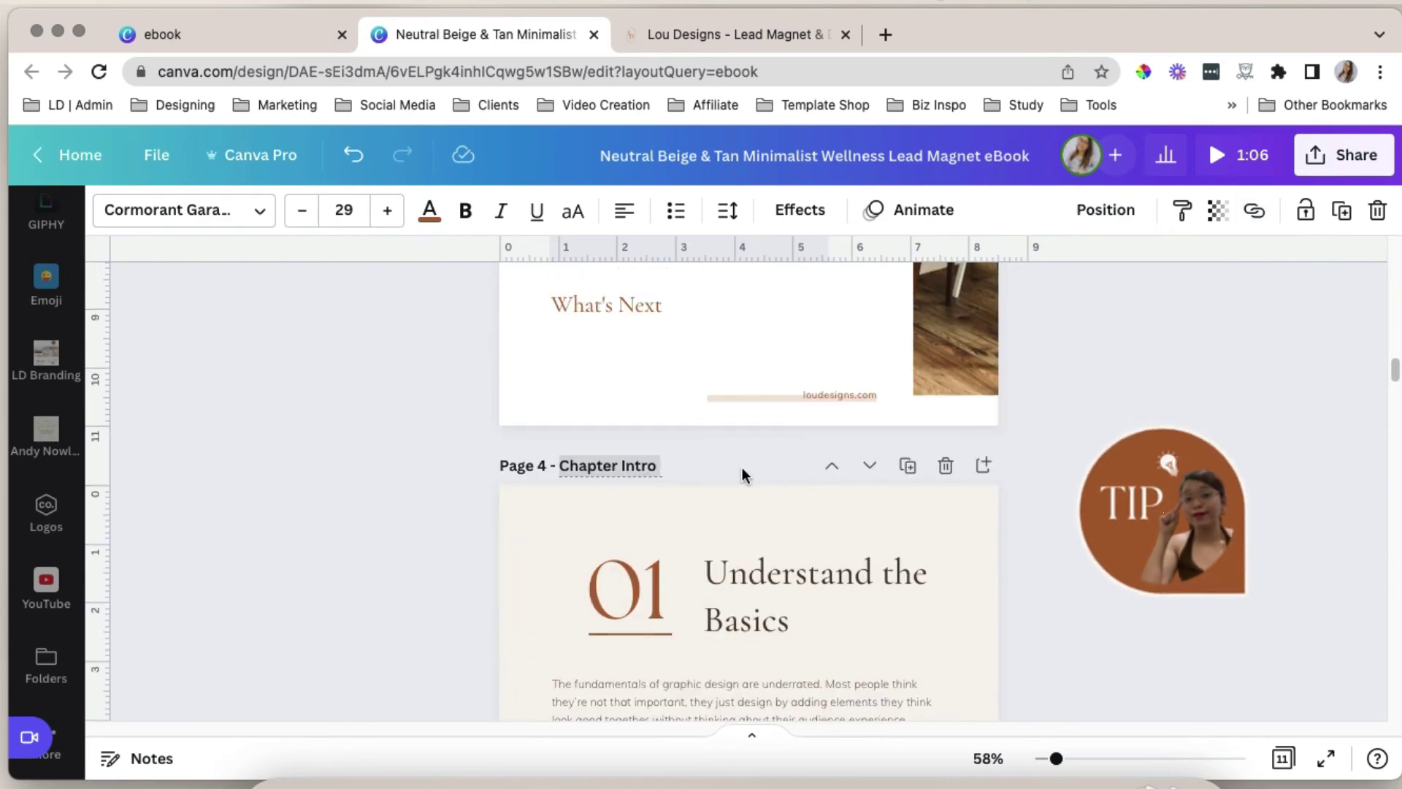
pyautogui.scroll(2, 387, 558)
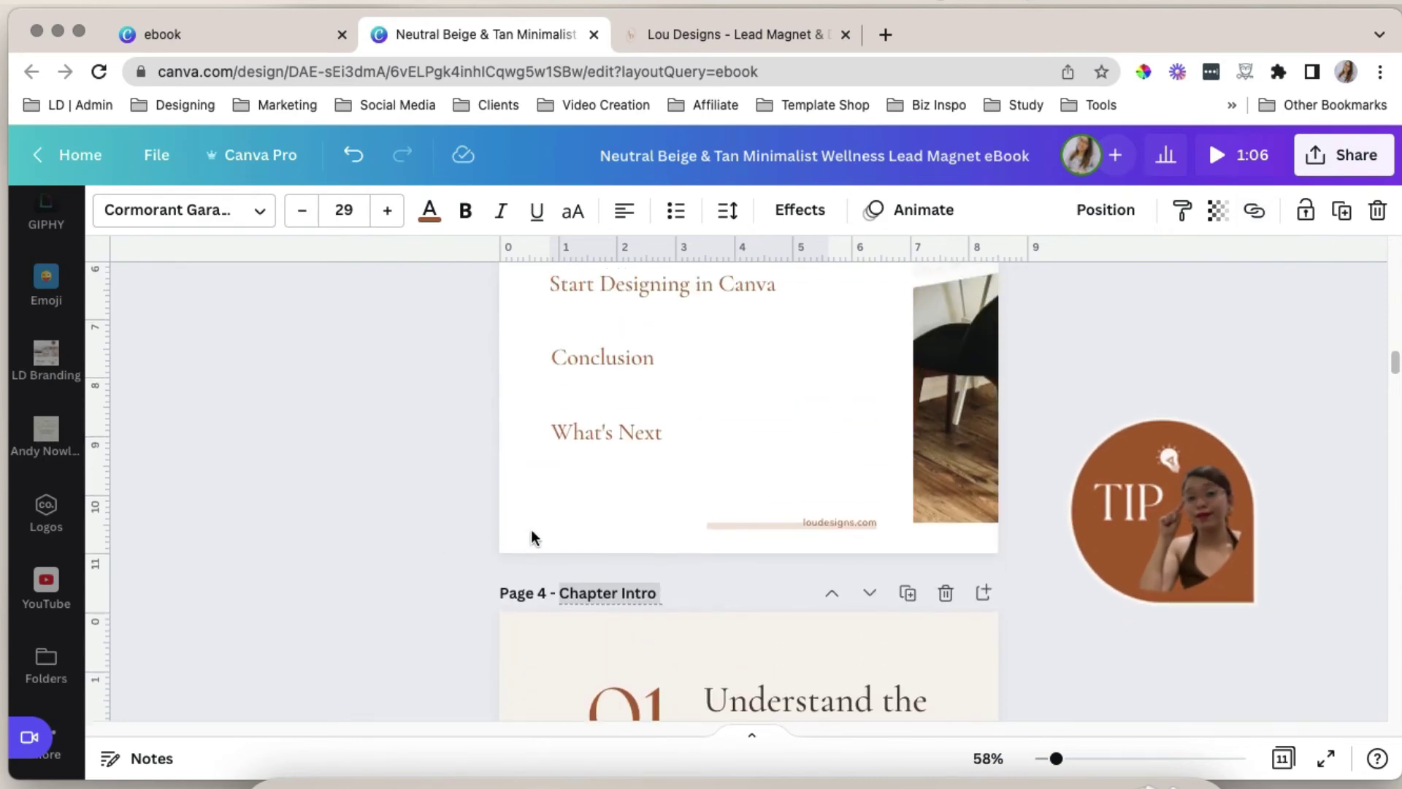
pyautogui.scroll(4, 532, 538)
pyautogui.scroll(-1, 523, 605)
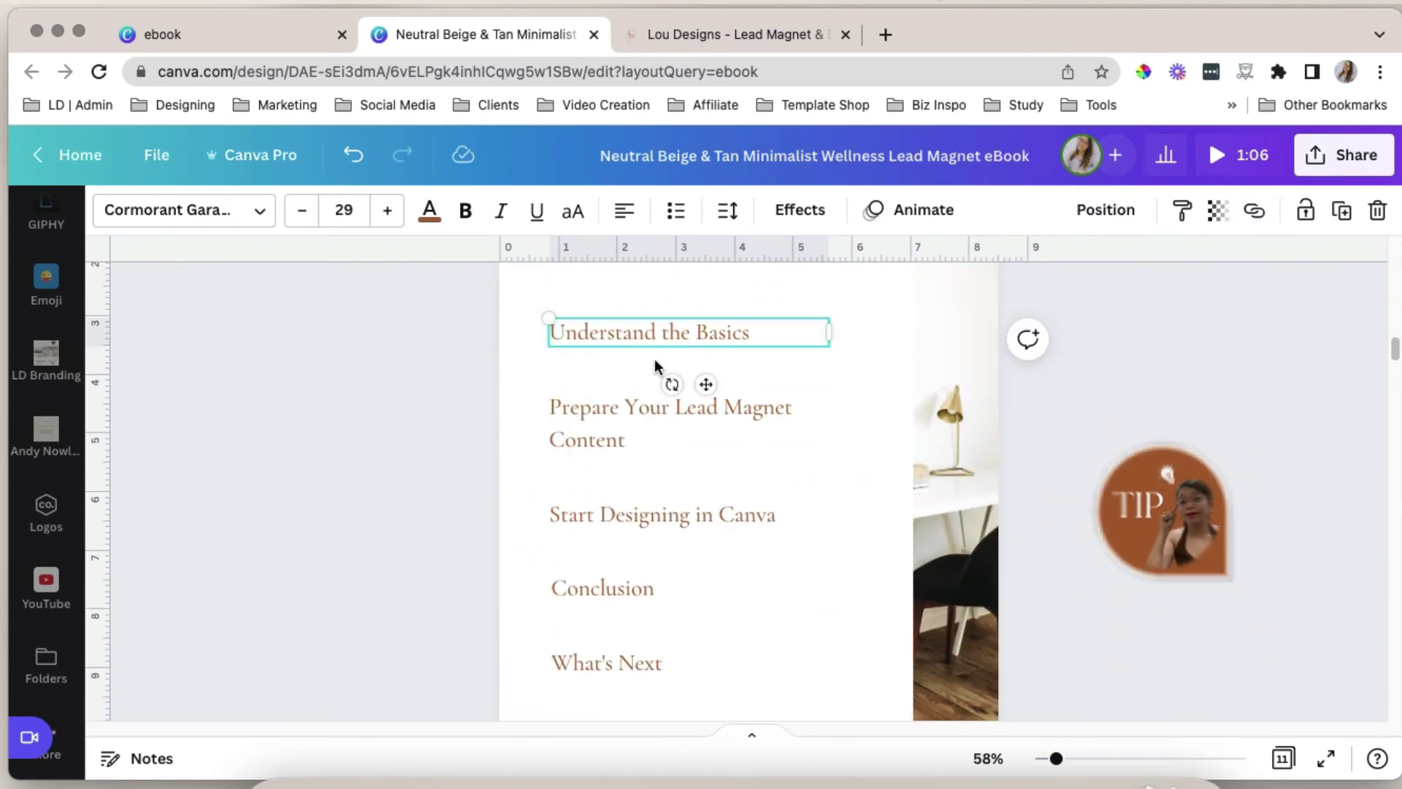
pyautogui.scroll(1, 745, 490)
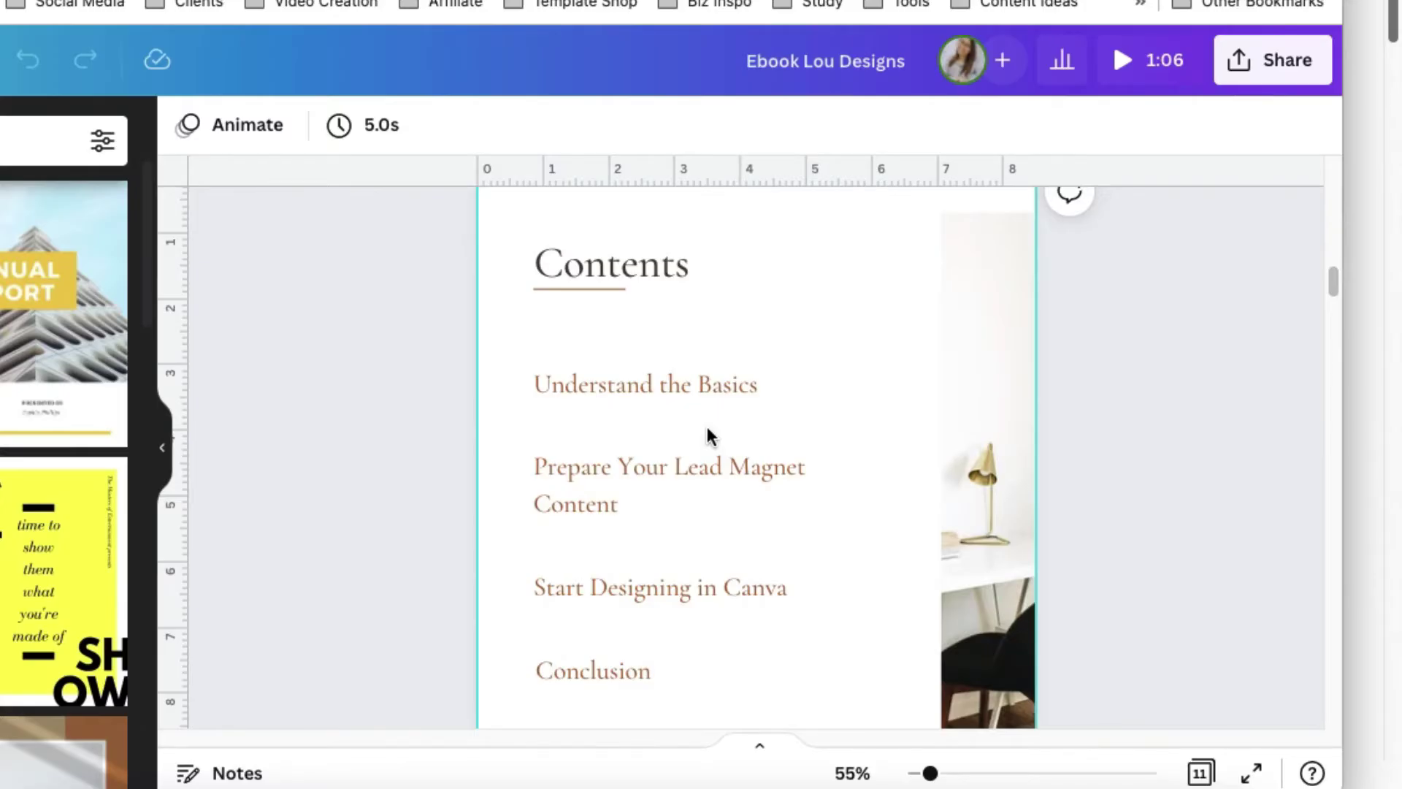
pyautogui.click(724, 394)
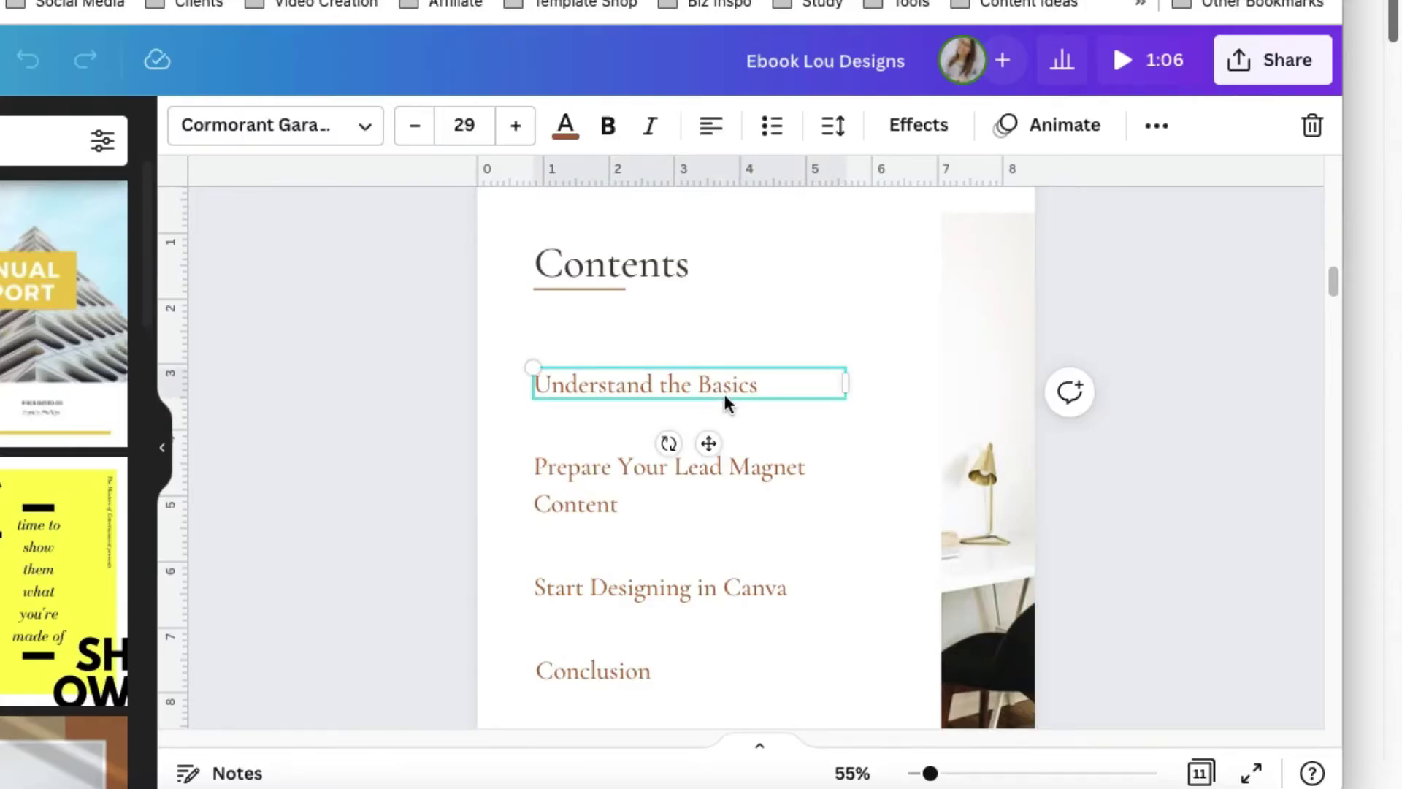
pyautogui.click(1154, 126)
pyautogui.click(1044, 187)
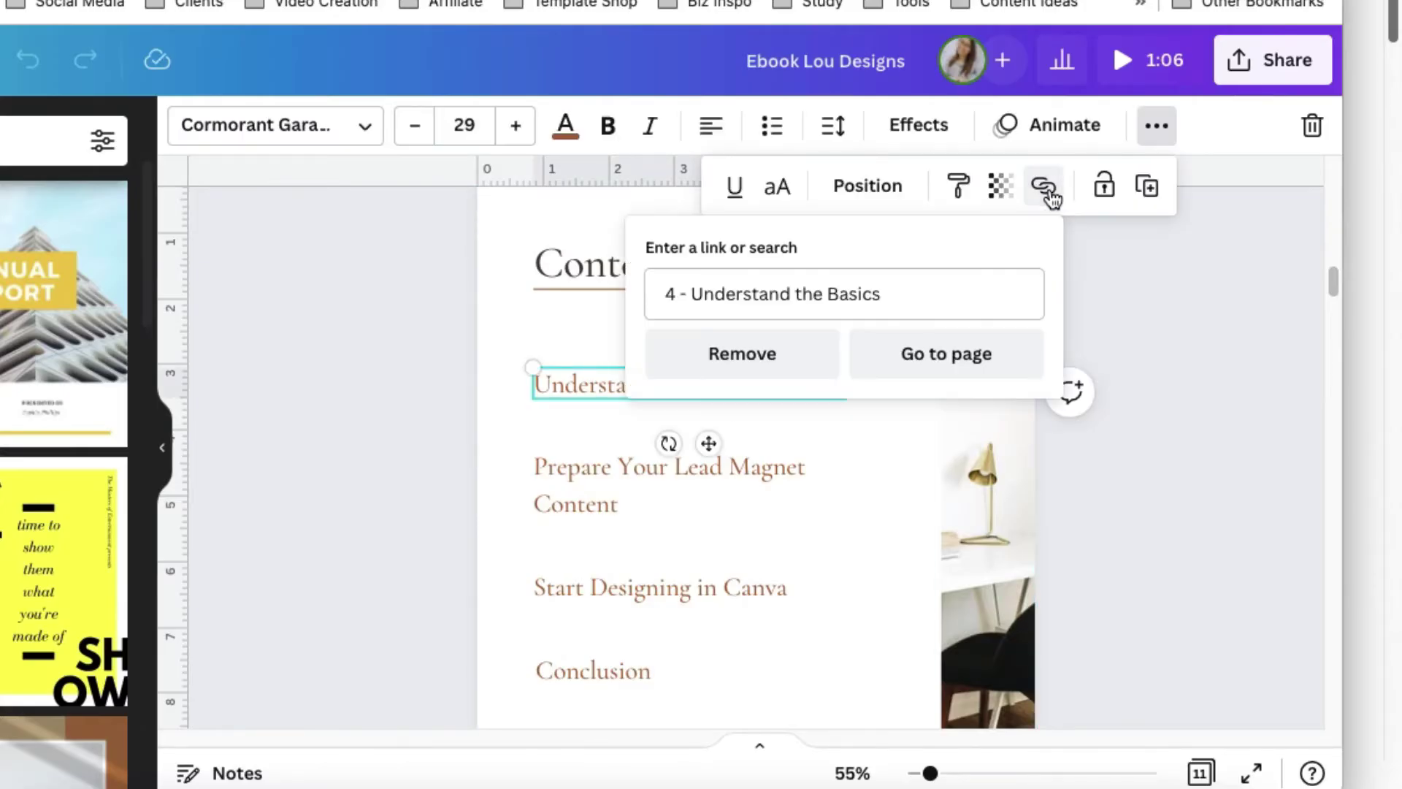
pyautogui.click(883, 293)
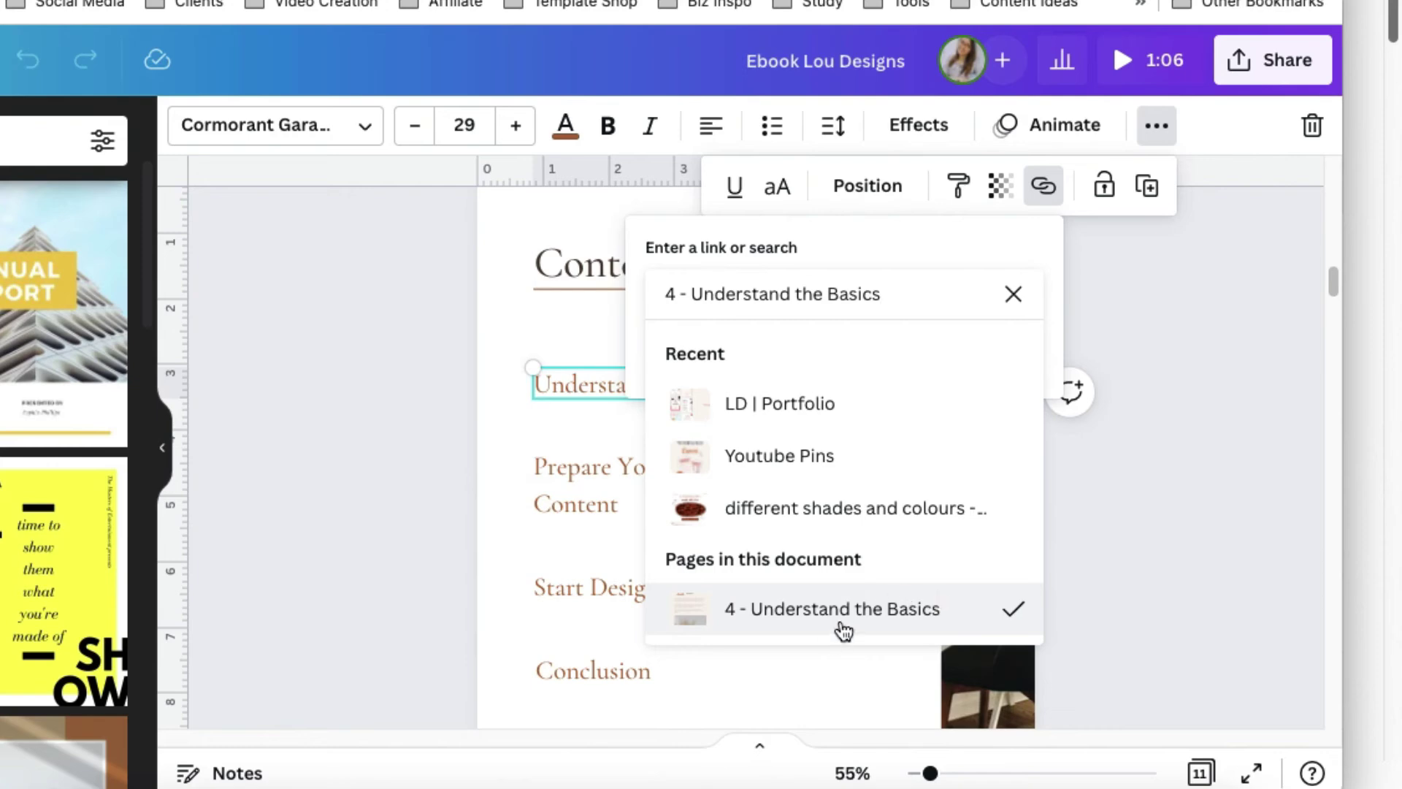
pyautogui.click(865, 617)
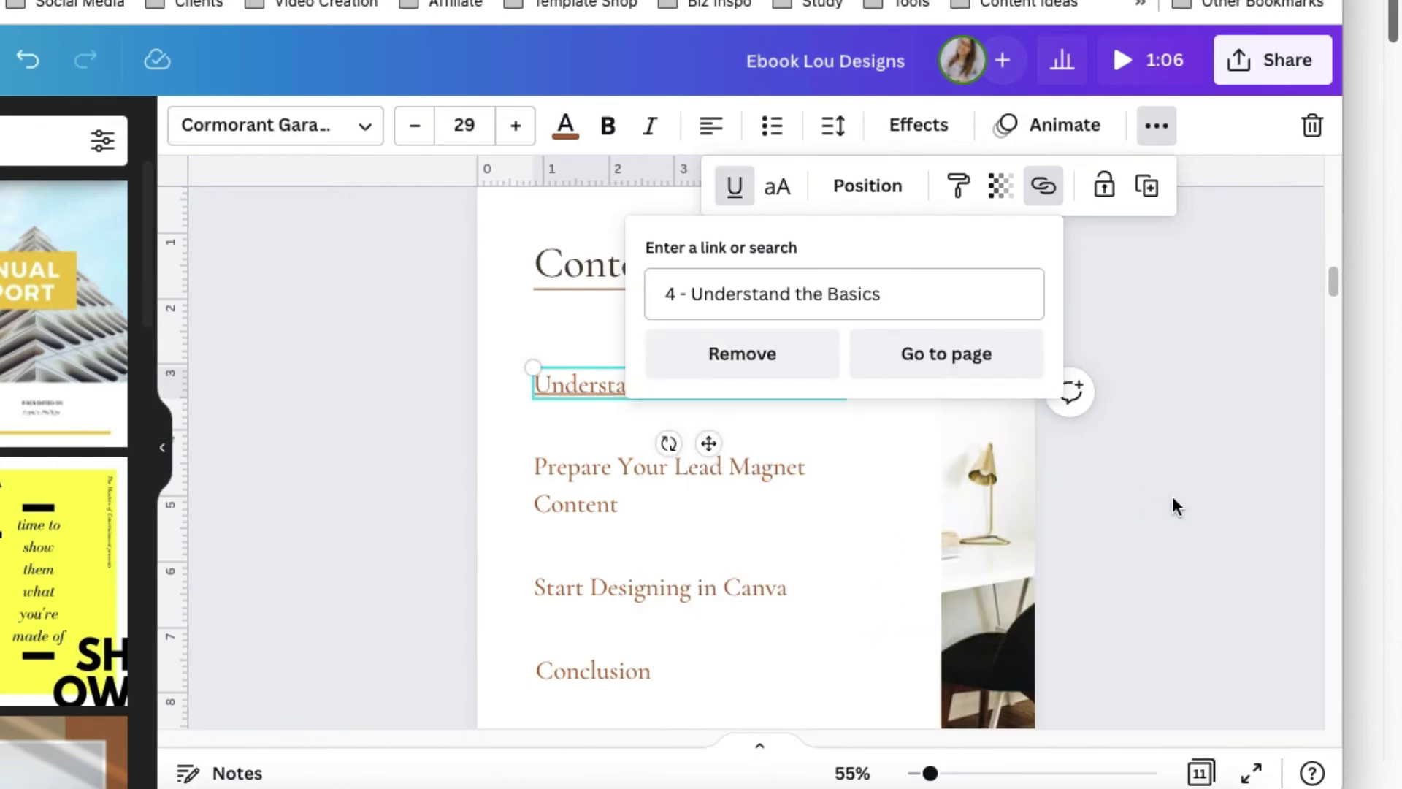
pyautogui.press('Escape')
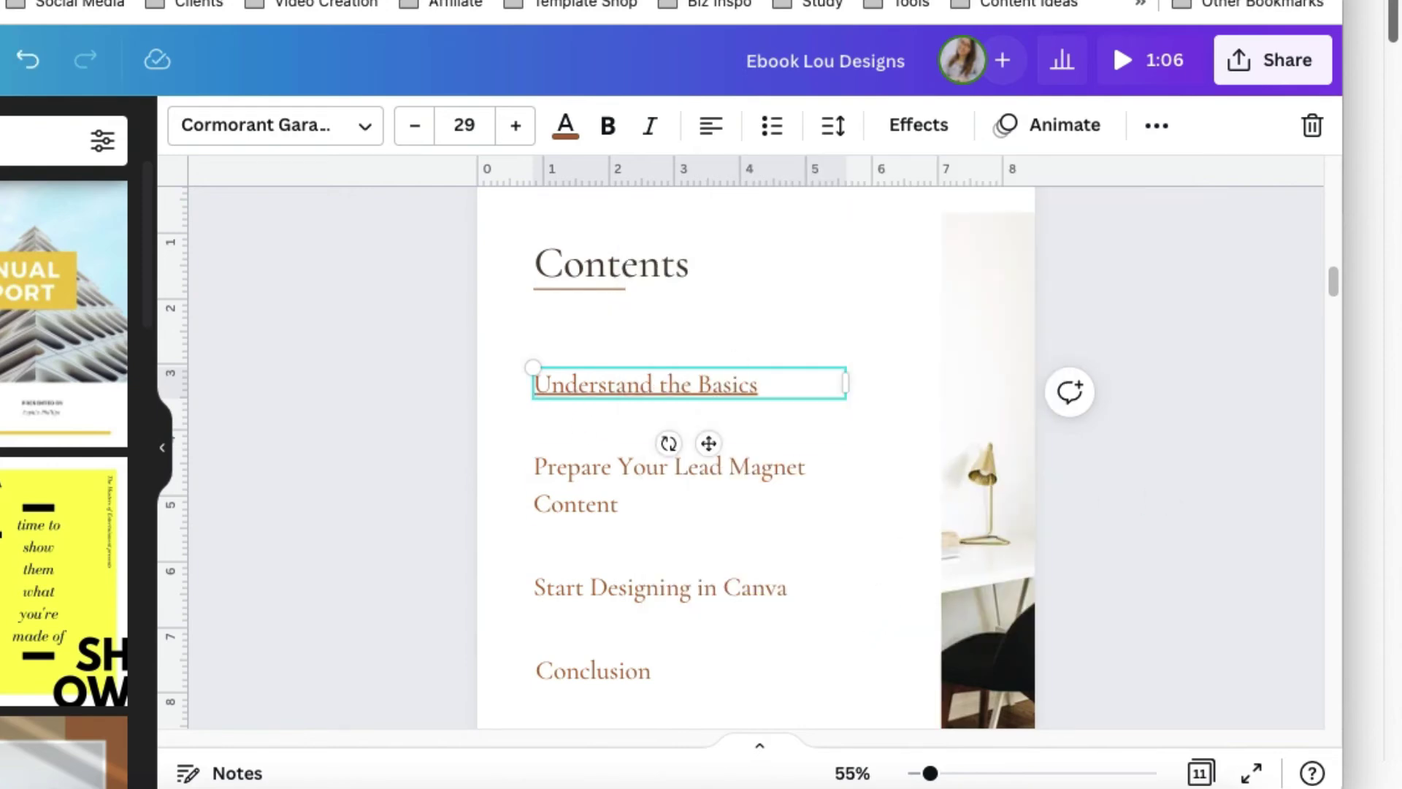
# Reapply the page 4 link on the Understand the Basics heading
pyautogui.rightClick(745, 385)
pyautogui.click(476, 398)
pyautogui.scroll(5, 586, 507)
pyautogui.scroll(-5, 586, 507)
pyautogui.click(1158, 125)
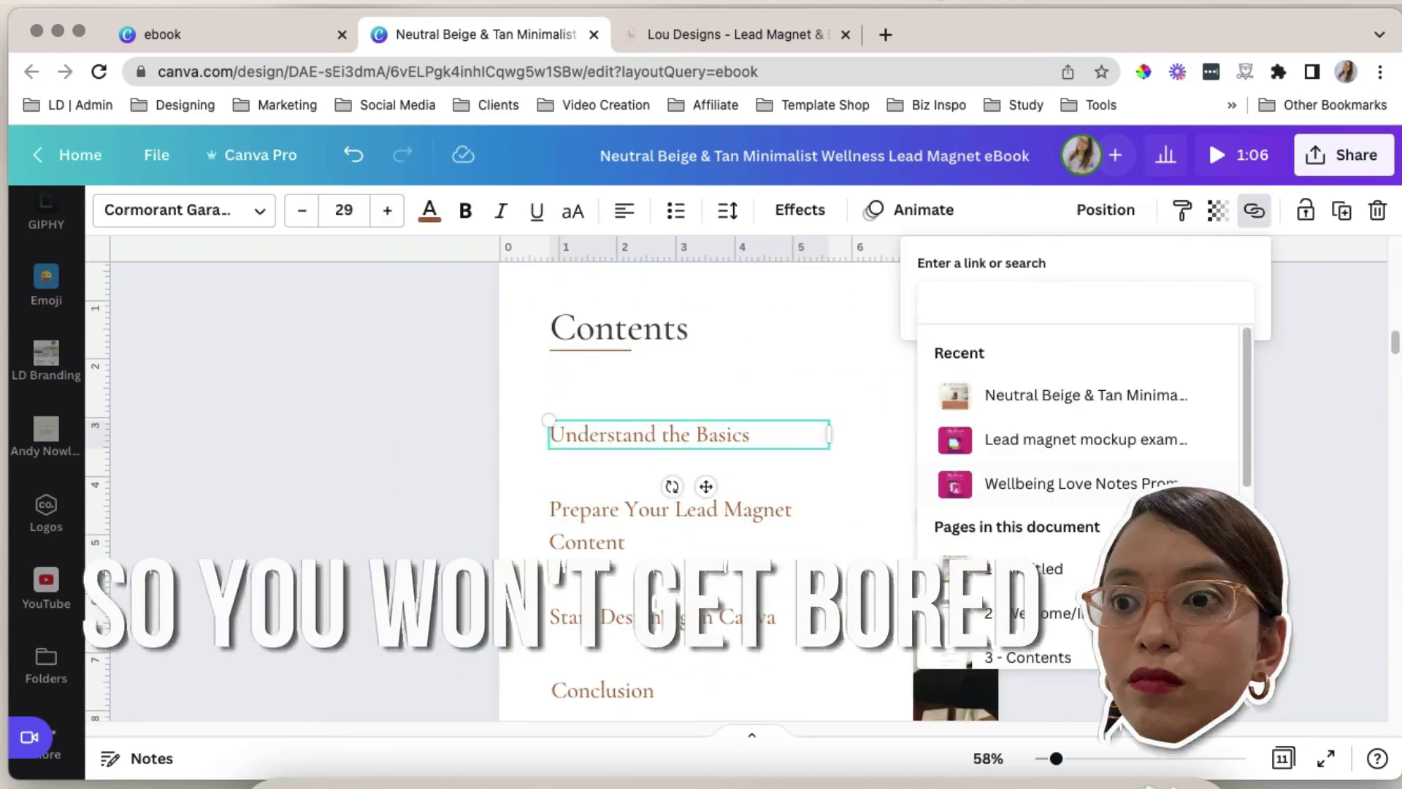
pyautogui.scroll(-3, 1081, 511)
pyautogui.click(1049, 569)
# Link Prepare Your Lead Magnet Content to page 6 and Start Designing in Canva to page 8
pyautogui.click(670, 511)
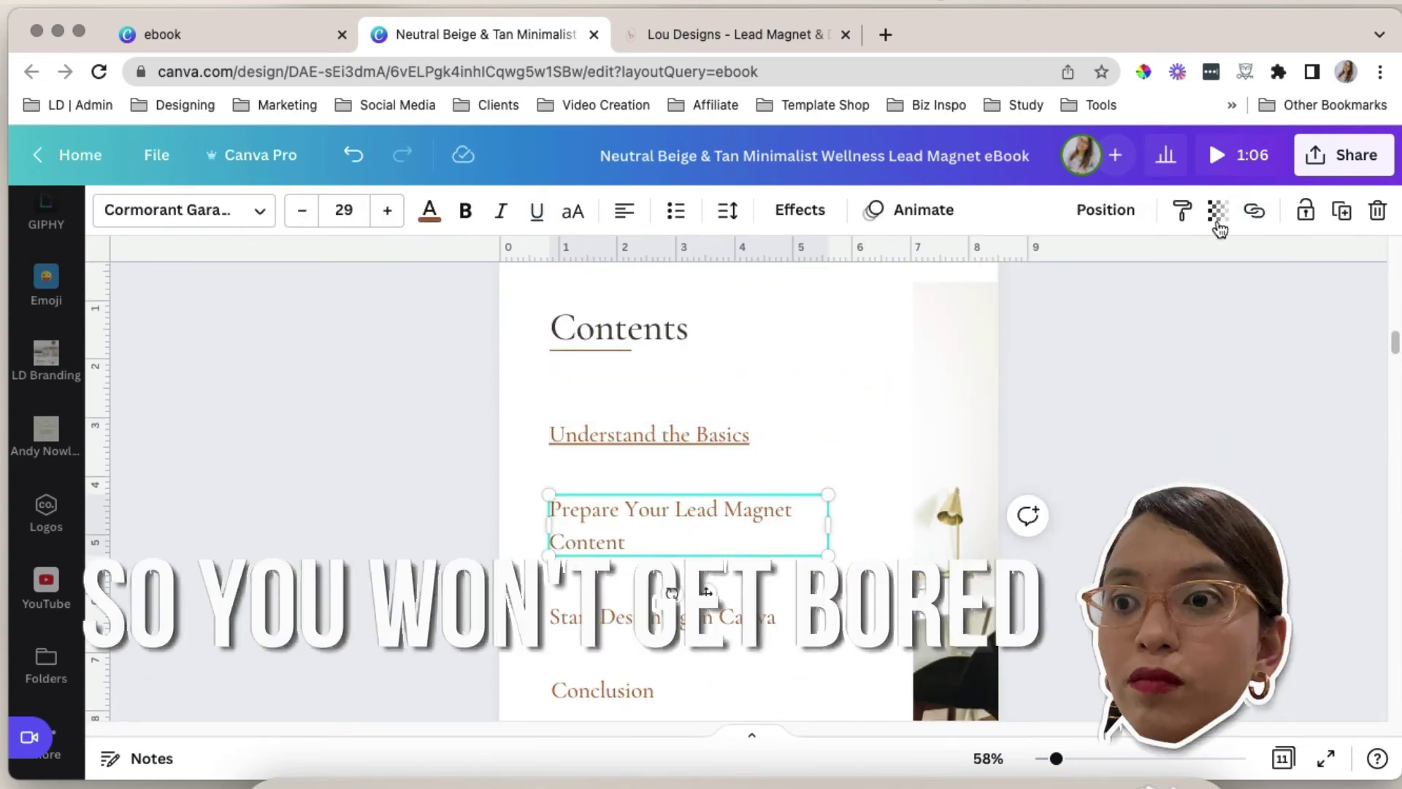
pyautogui.click(1254, 210)
pyautogui.scroll(-3, 1081, 511)
pyautogui.click(1032, 541)
pyautogui.click(671, 617)
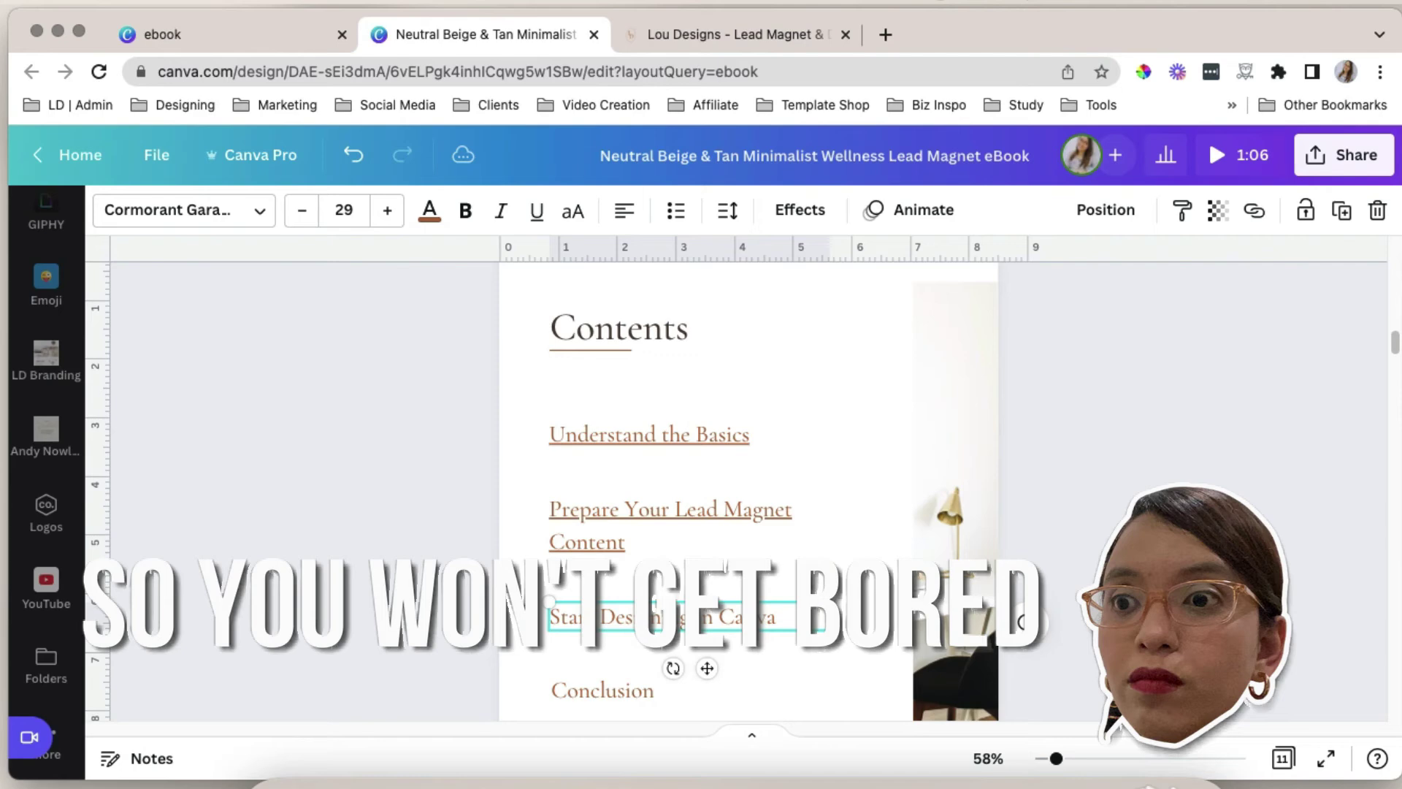
pyautogui.click(1255, 210)
pyautogui.scroll(-3, 1081, 511)
pyautogui.click(1033, 542)
# Link the Conclusion heading to its chapter page
pyautogui.scroll(-3, 657, 511)
pyautogui.click(569, 510)
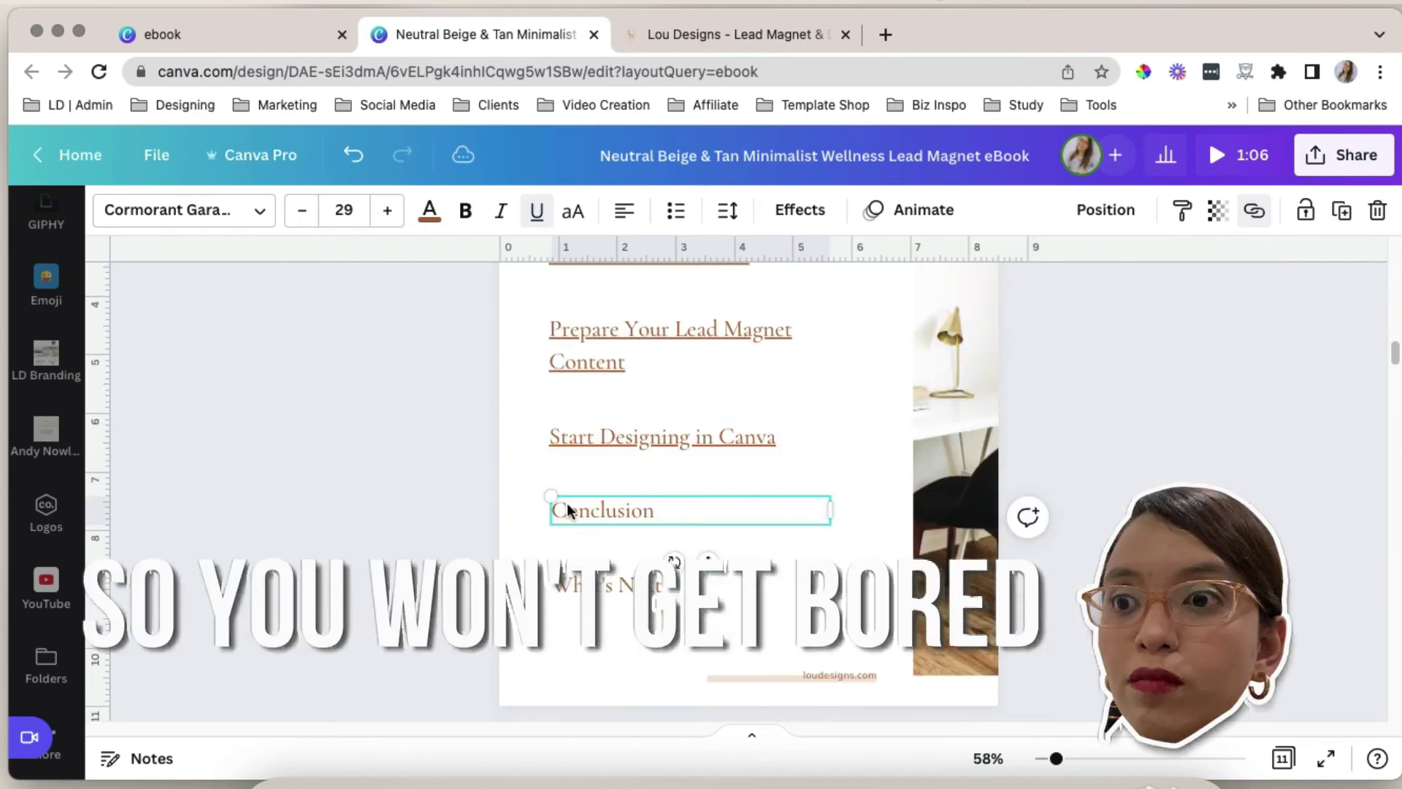
pyautogui.click(1255, 210)
pyautogui.scroll(-4, 1081, 511)
pyautogui.click(1033, 541)
pyautogui.click(509, 538)
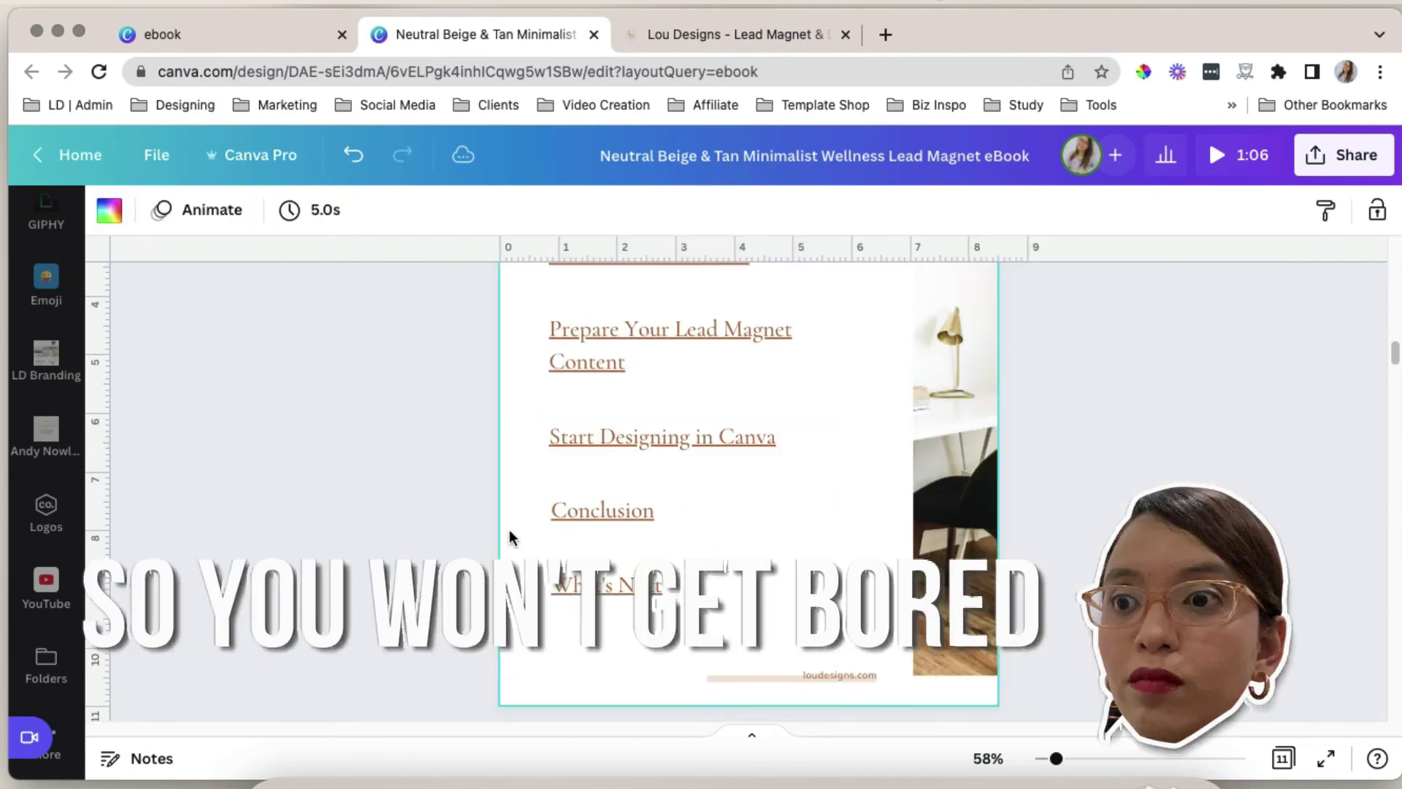
pyautogui.scroll(2, 501, 398)
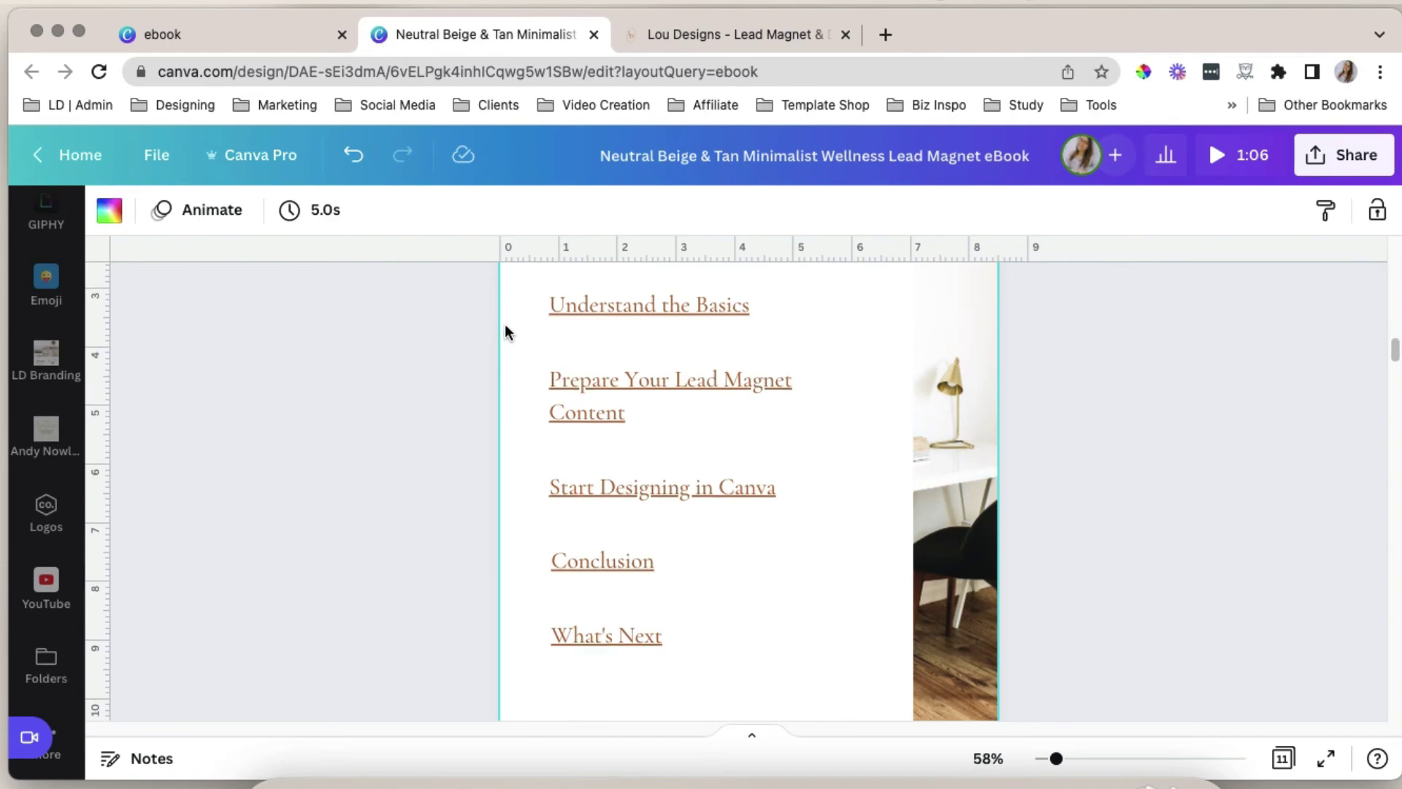
# Turn off the underline on all five contents headings at once
pyautogui.moveTo(502, 288); pyautogui.dragTo(667, 657)
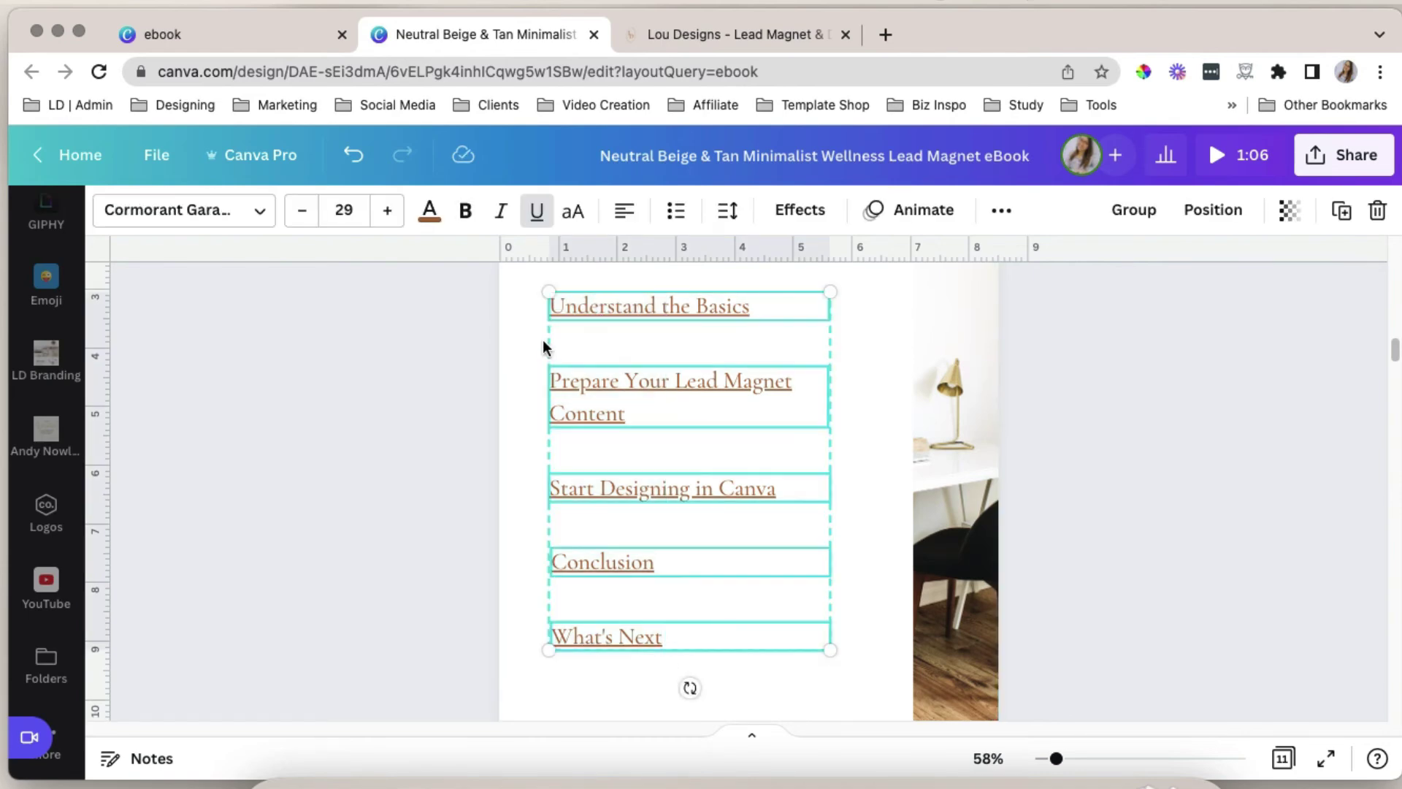
pyautogui.click(537, 212)
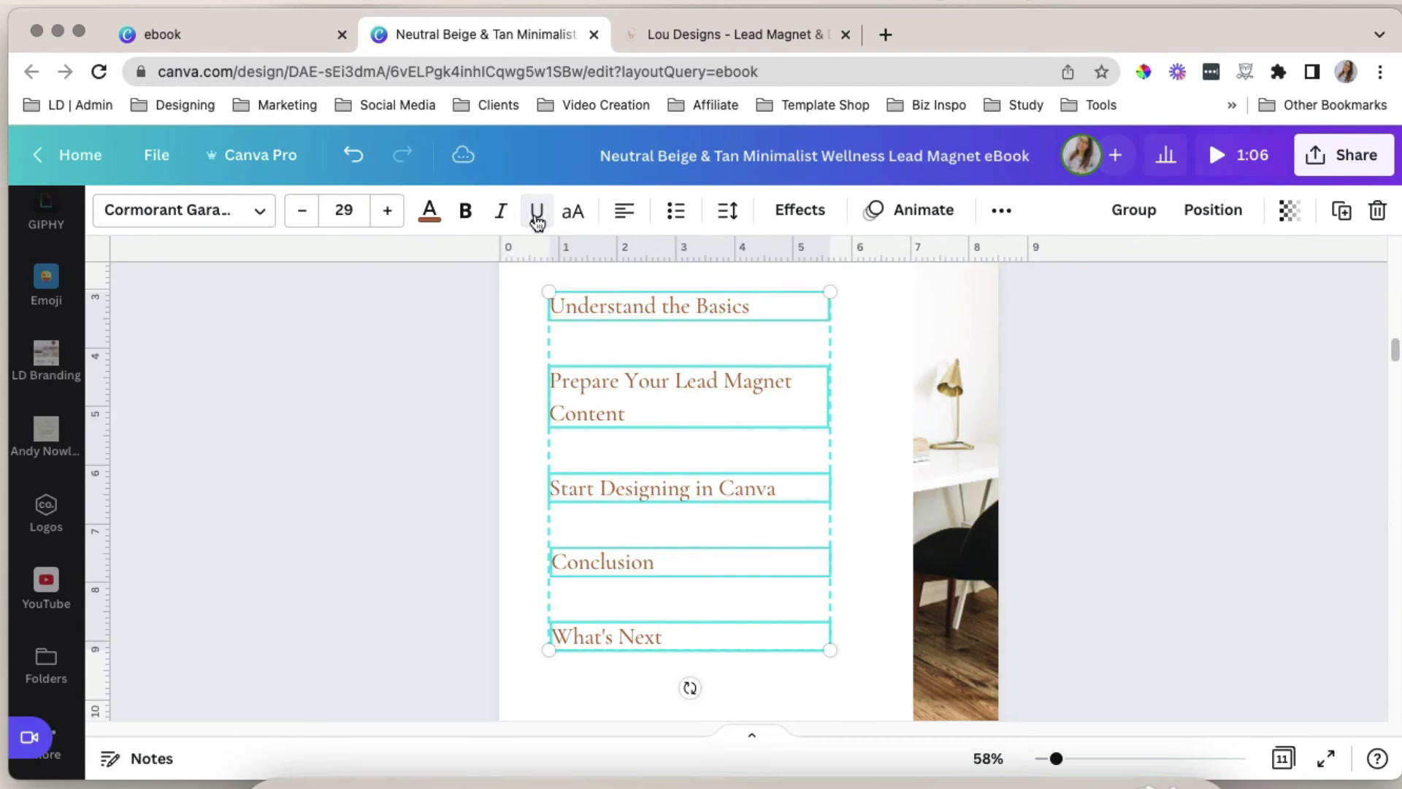
pyautogui.click(465, 429)
# Check the Understand the Basics and Prepare Your Lead Magnet Content headings individually
pyautogui.click(650, 321)
pyautogui.click(677, 415)
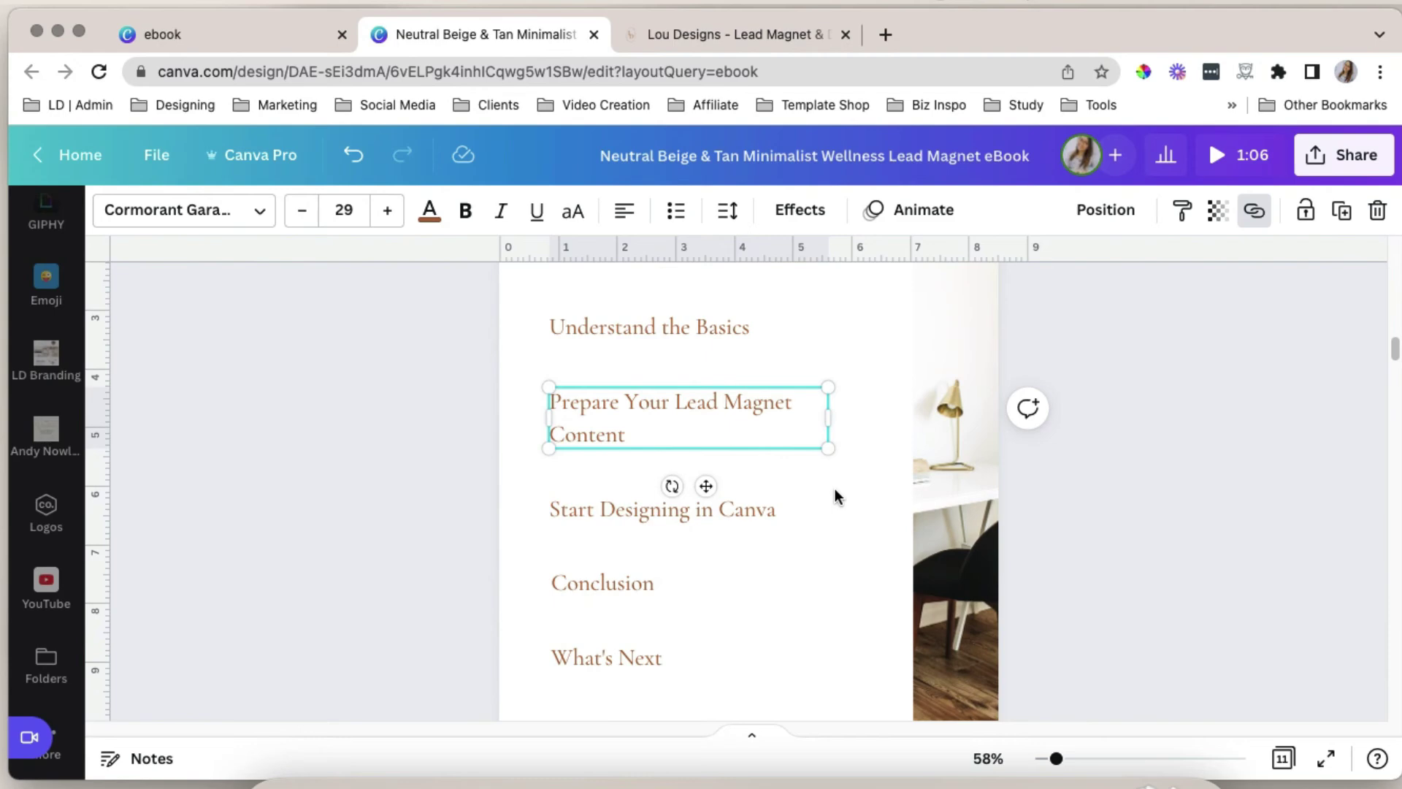
pyautogui.scroll(1, 835, 488)
pyautogui.click(626, 393)
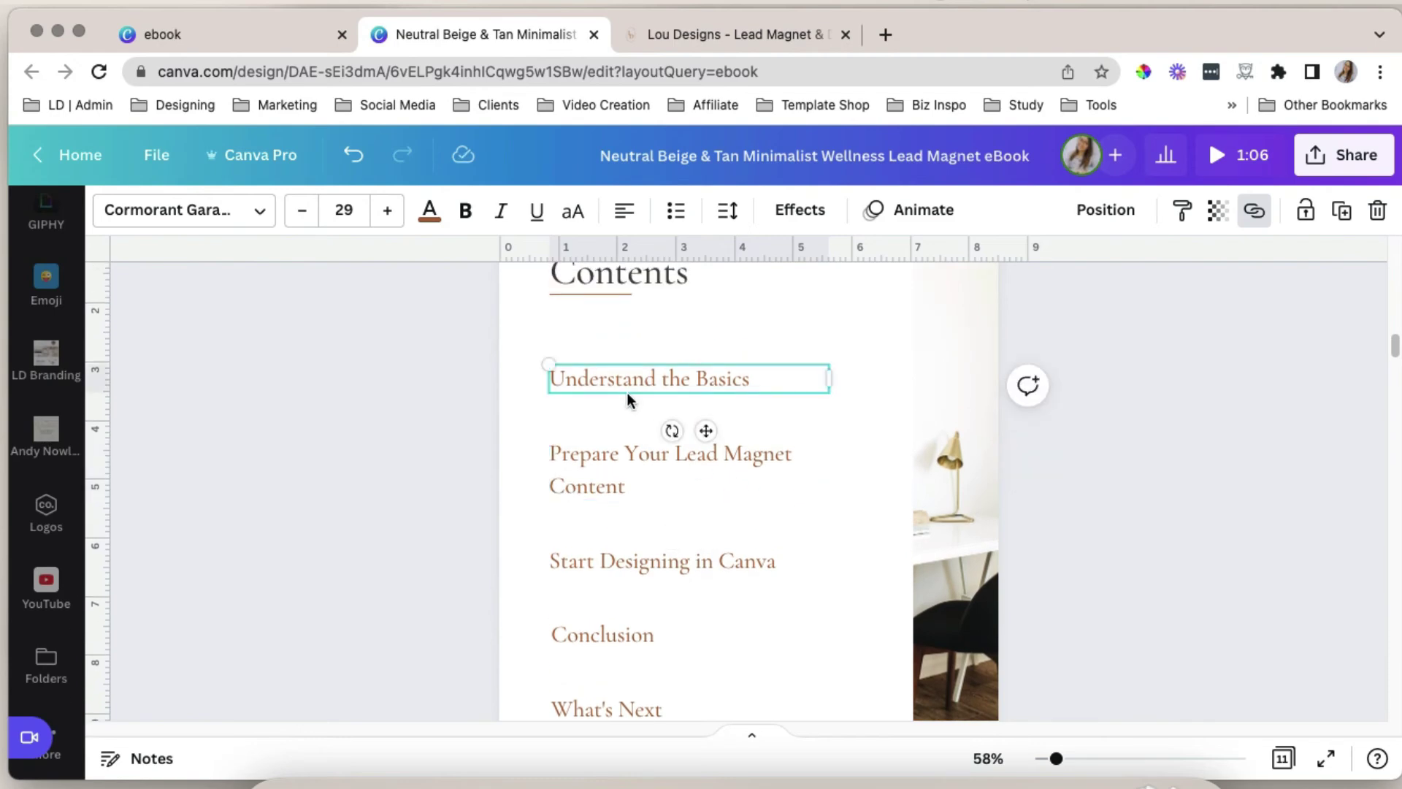
pyautogui.click(1041, 556)
pyautogui.scroll(-3, 1043, 558)
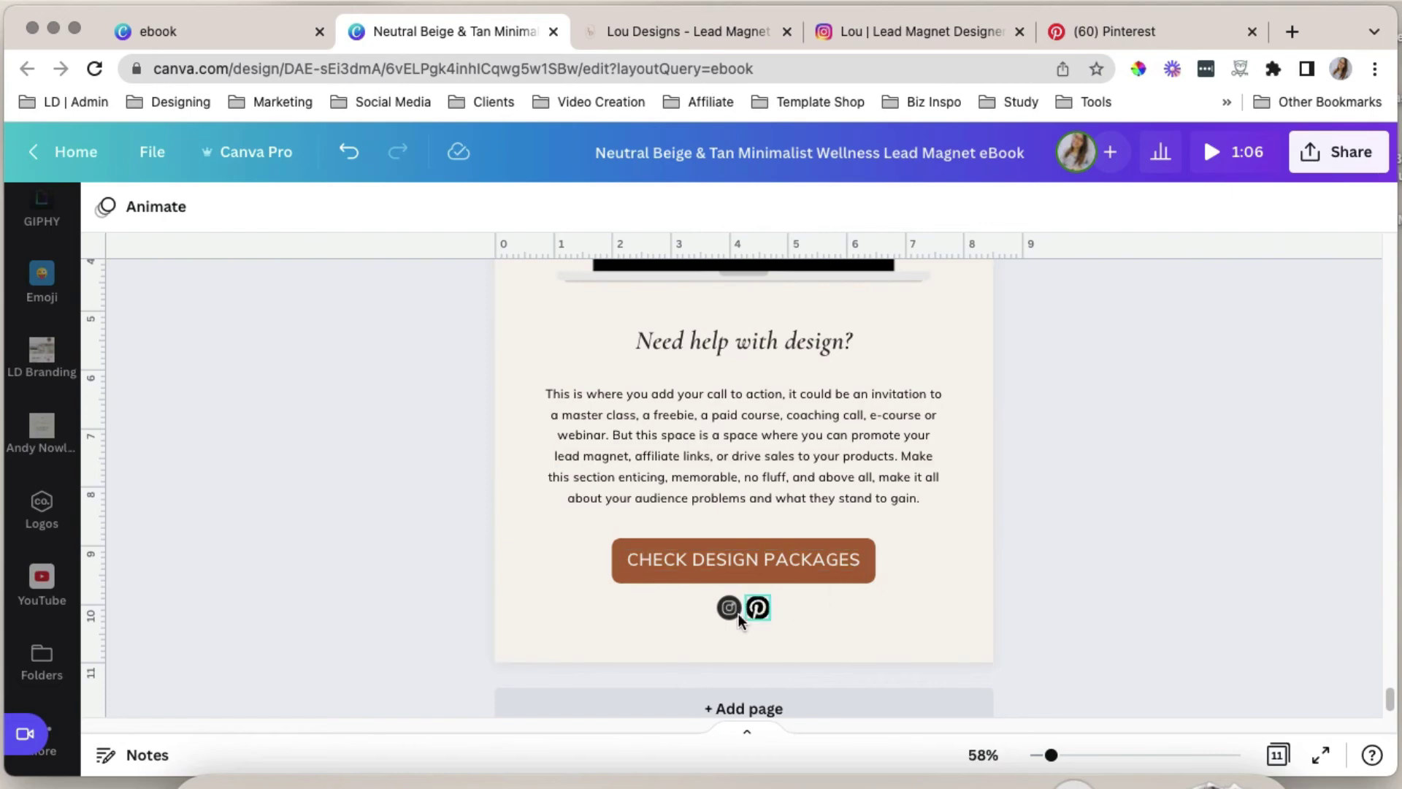
# Copy the Instagram profile address and apply it as the Instagram icon's link
pyautogui.scroll(1, 635, 615)
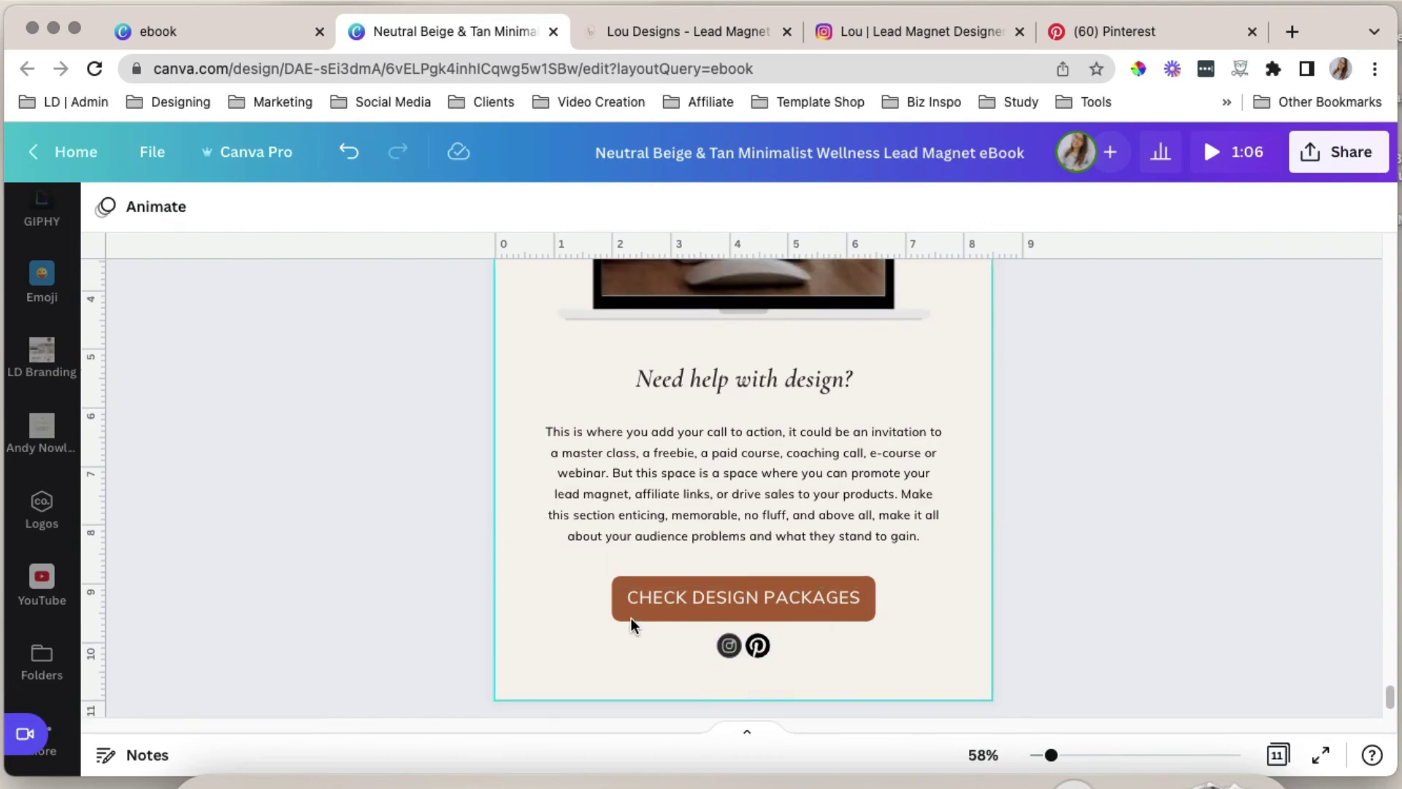
pyautogui.click(728, 648)
pyautogui.click(905, 30)
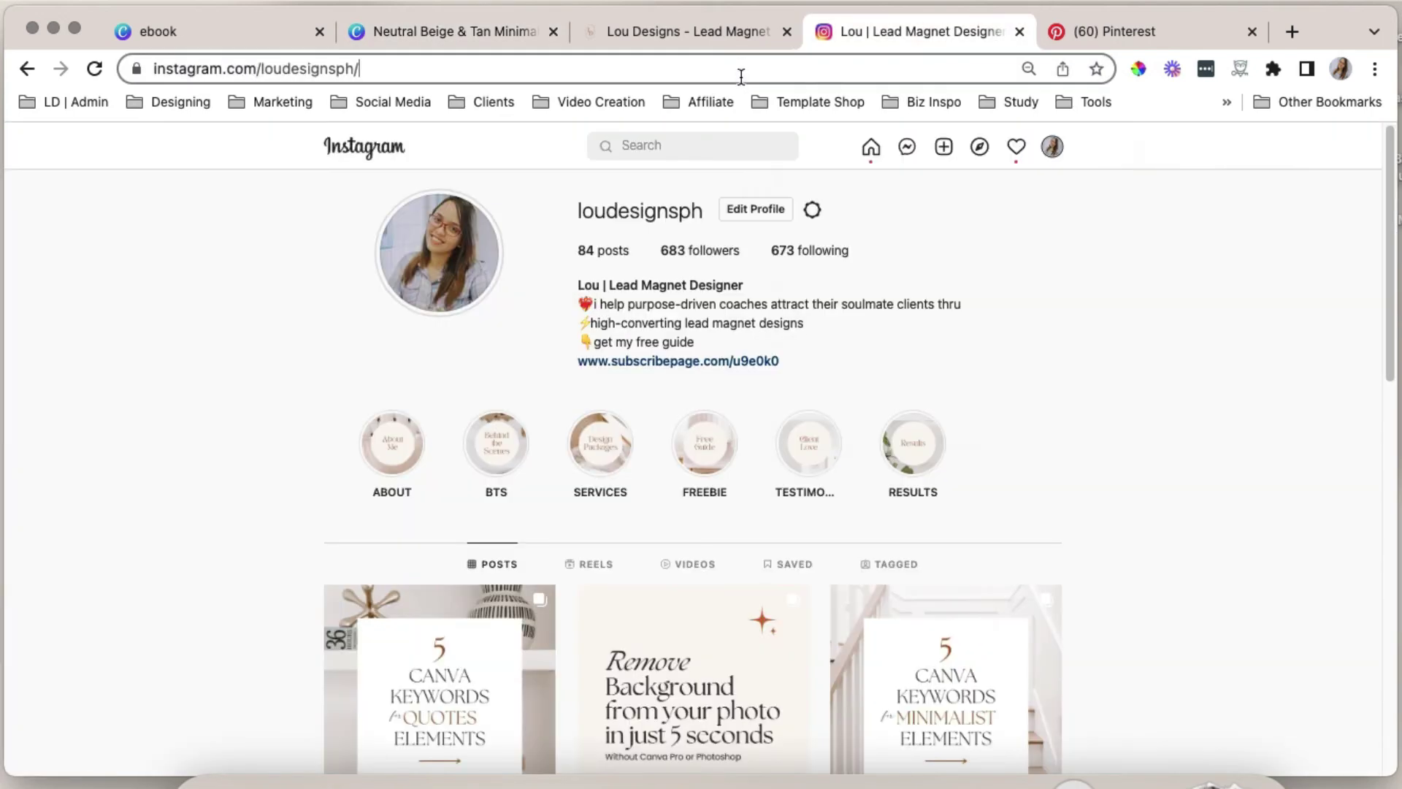
pyautogui.rightClick(737, 68)
pyautogui.click(796, 218)
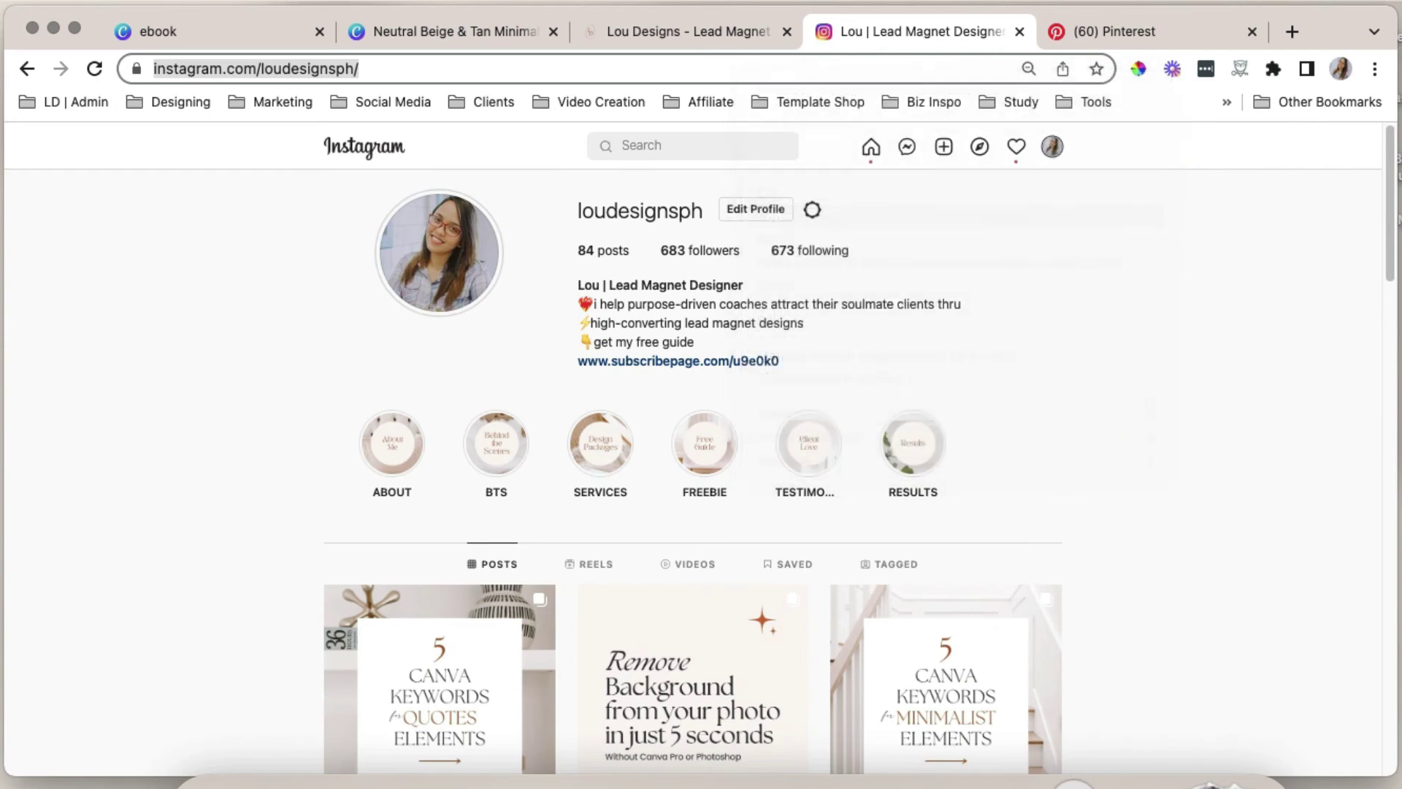
pyautogui.click(1020, 31)
pyautogui.click(687, 33)
pyautogui.hotkey('ctrl', 'shift', 'Tab')
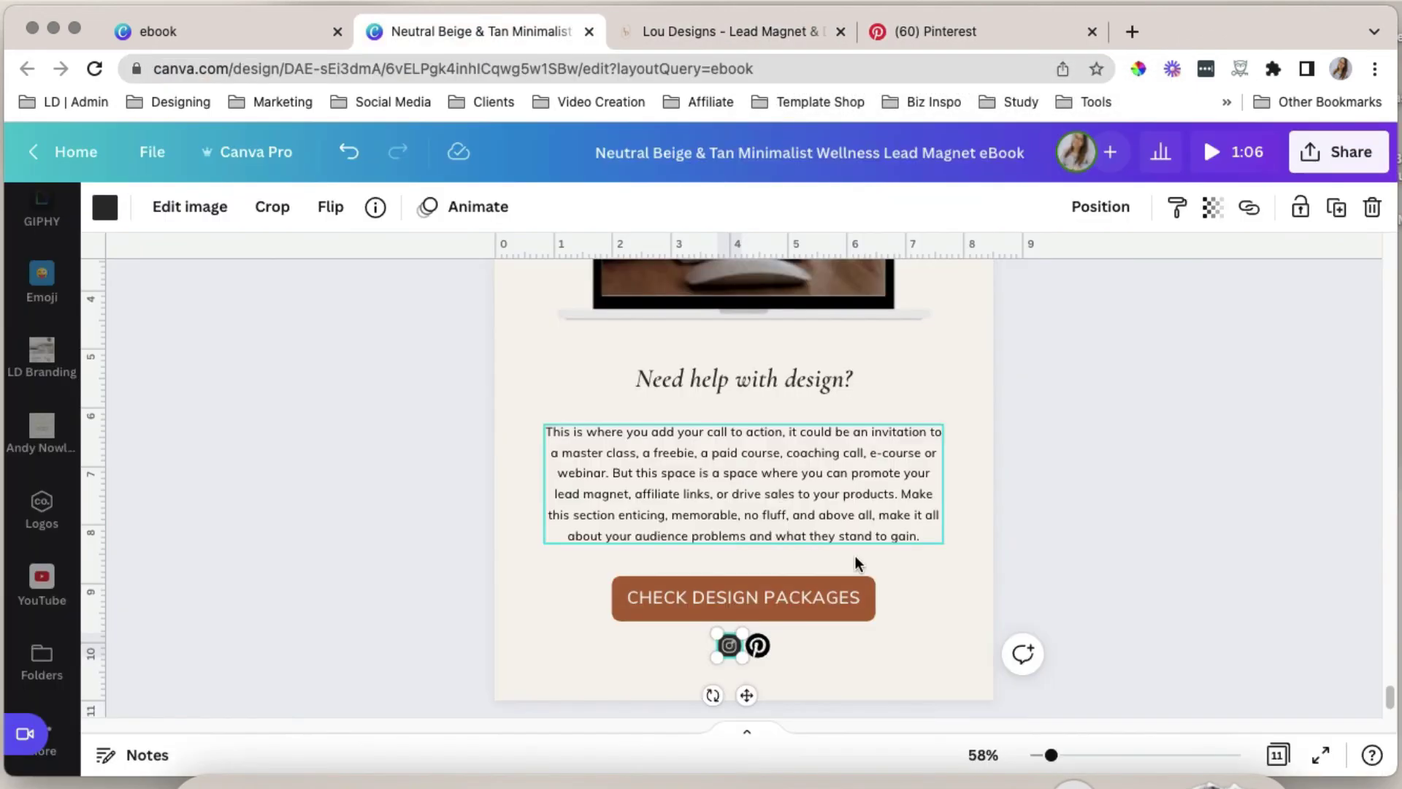
pyautogui.click(1258, 221)
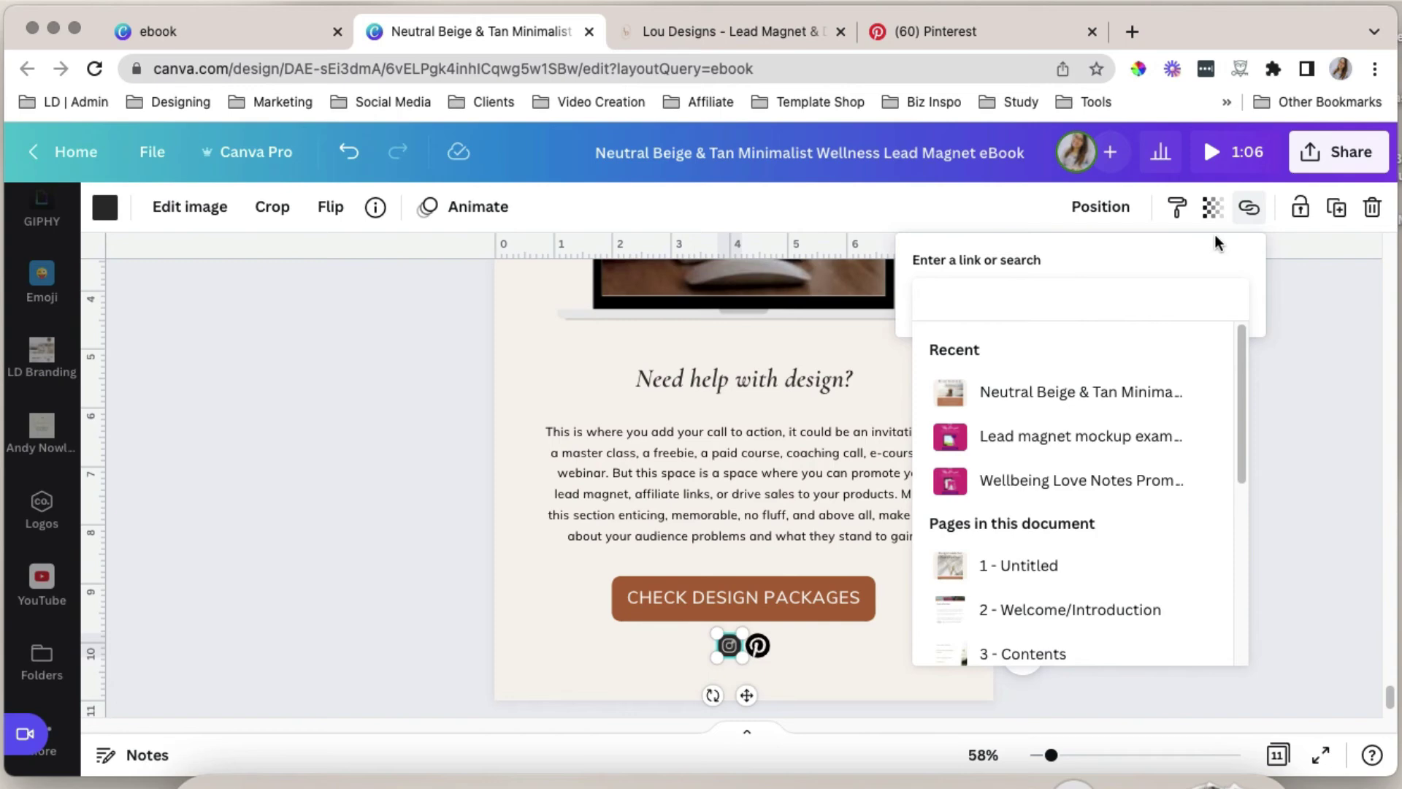
pyautogui.rightClick(1037, 292)
pyautogui.click(1071, 434)
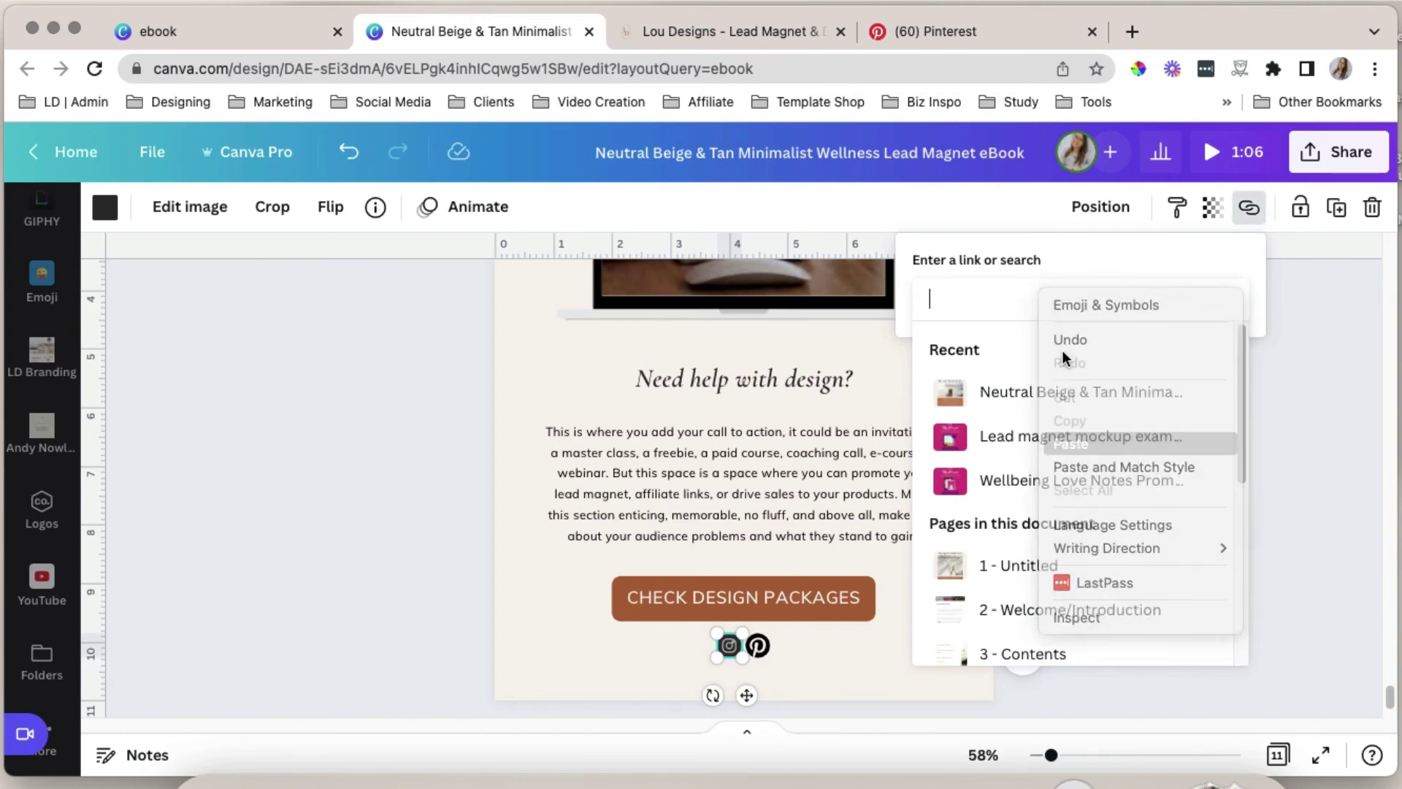
pyautogui.press('Return')
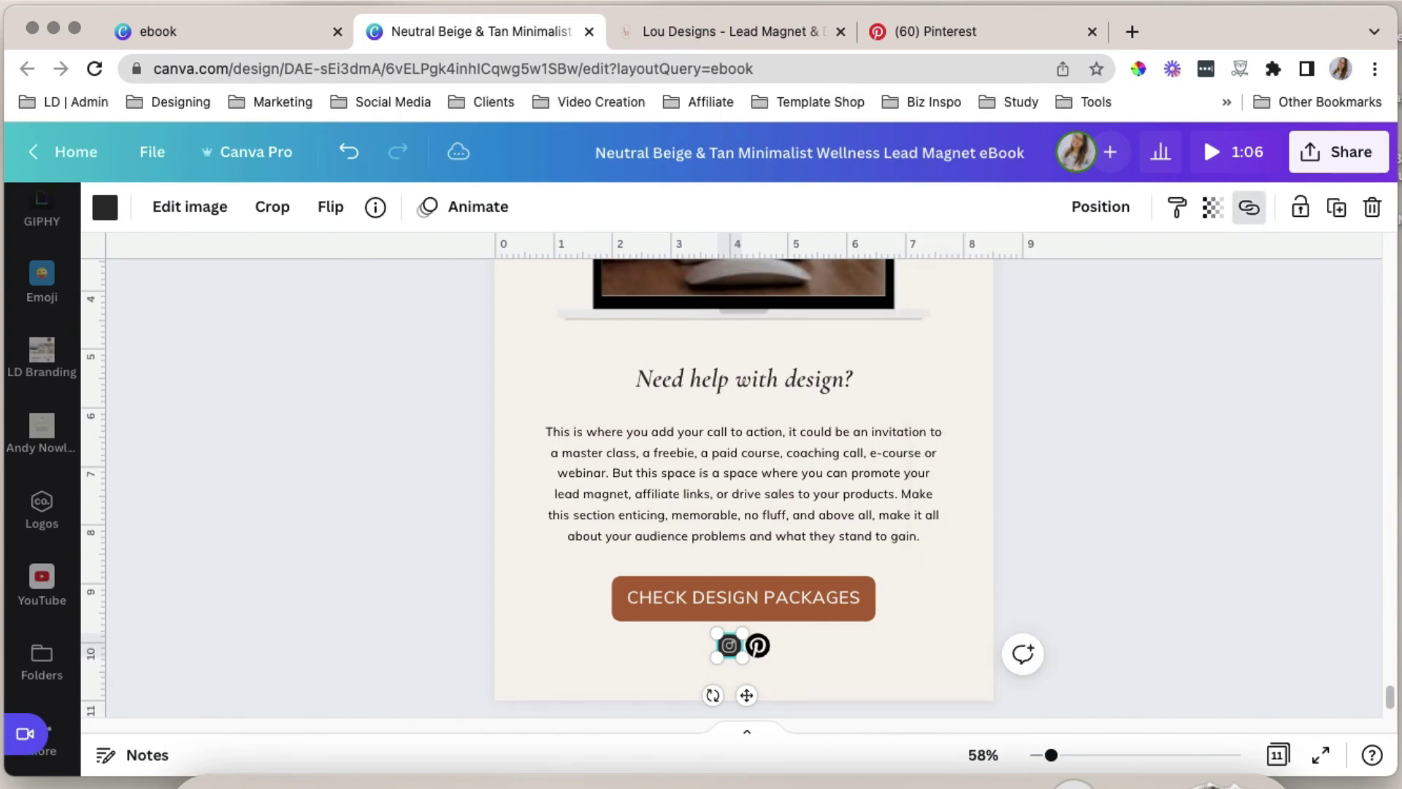
# Copy the Pinterest profile address and apply it as the Pinterest icon's link
pyautogui.click(936, 38)
pyautogui.click(841, 65)
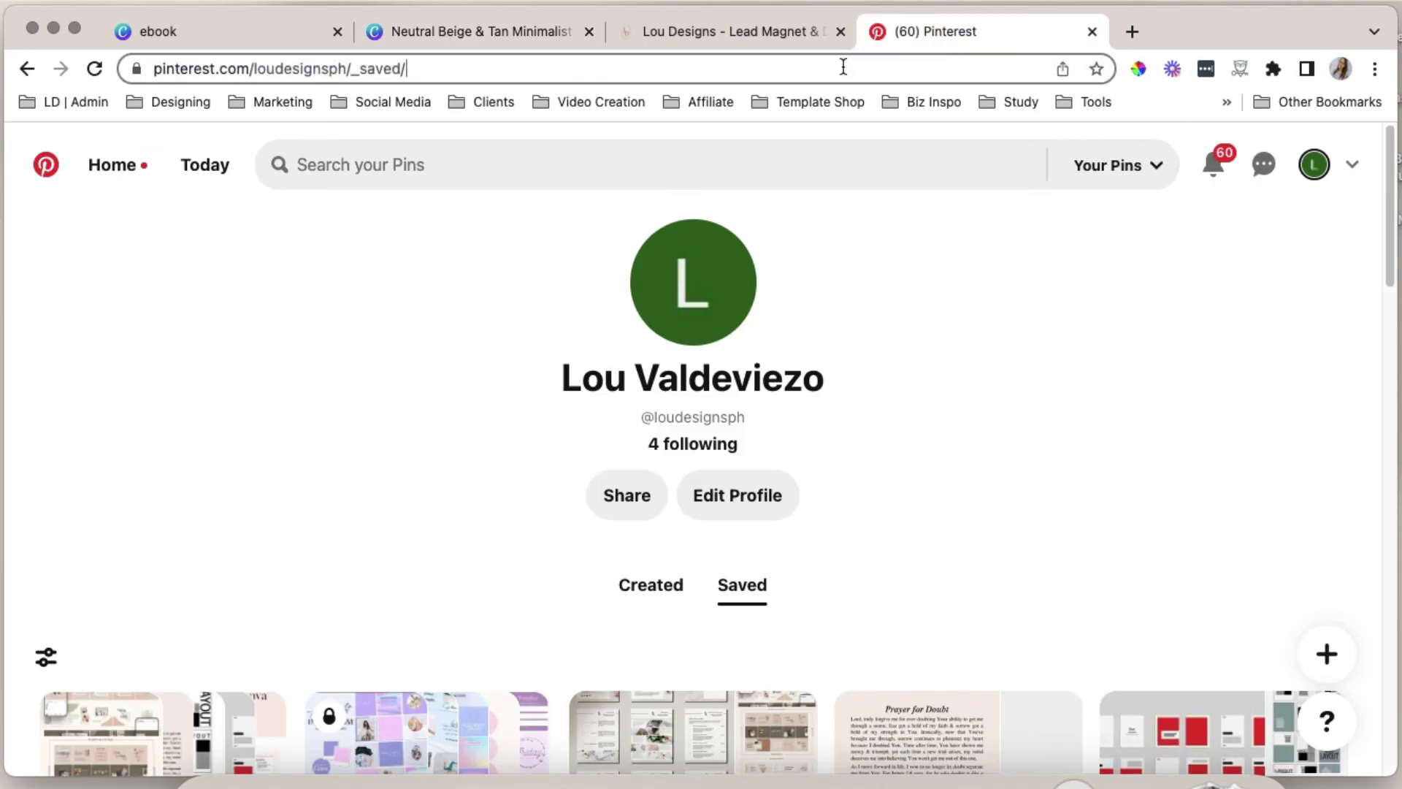
pyautogui.rightClick(843, 65)
pyautogui.press('Escape')
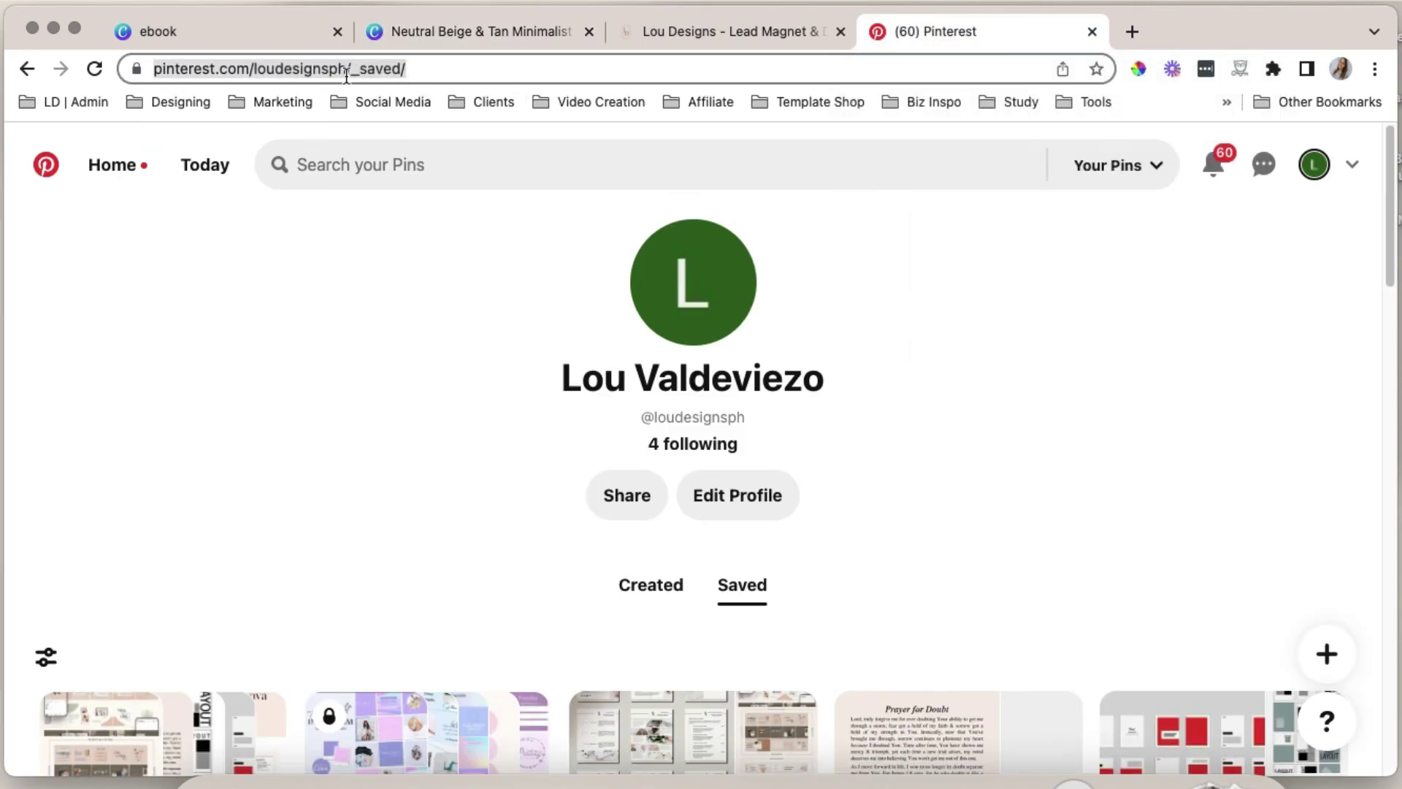
pyautogui.click(349, 68)
pyautogui.moveTo(436, 70); pyautogui.dragTo(151, 67)
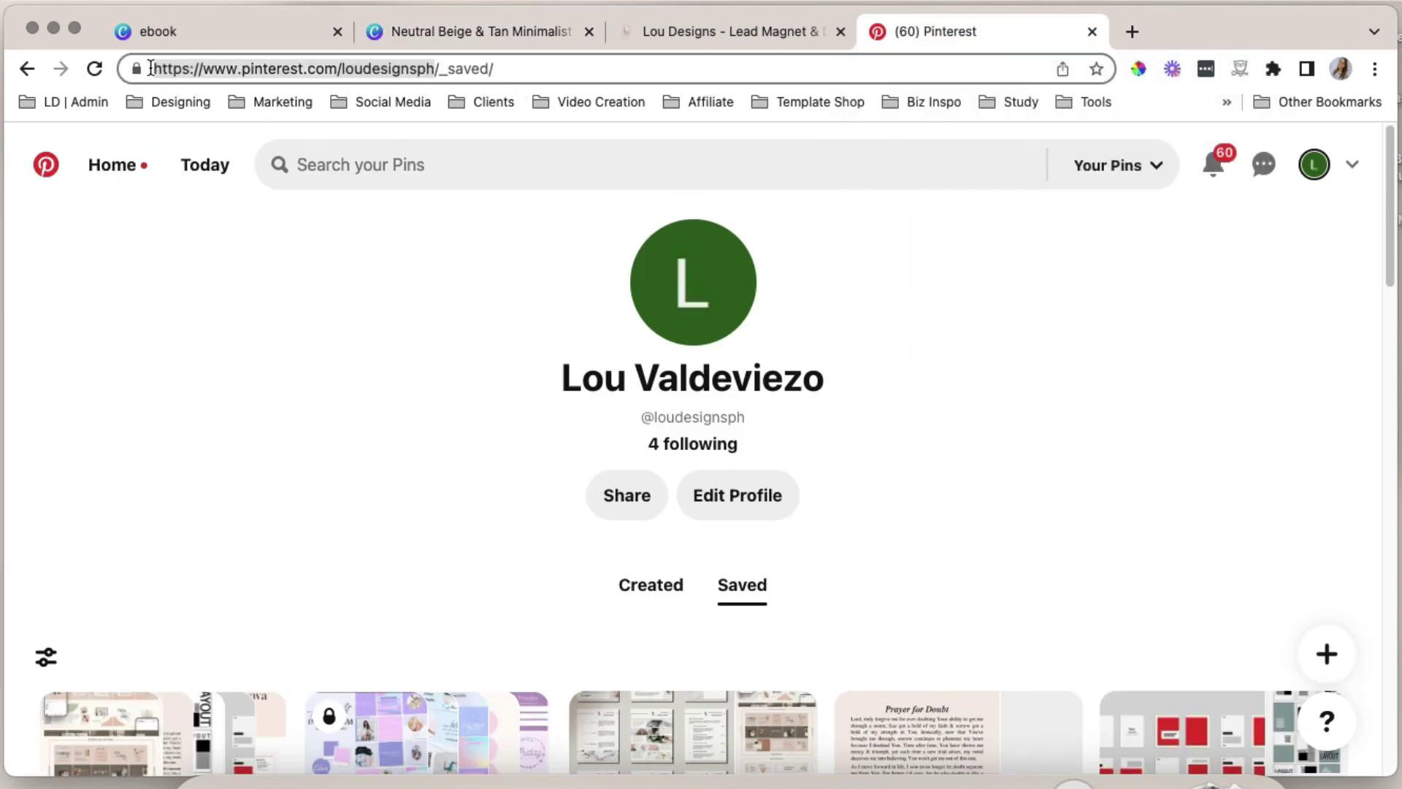
pyautogui.rightClick(241, 73)
pyautogui.click(313, 206)
pyautogui.press('super+2')
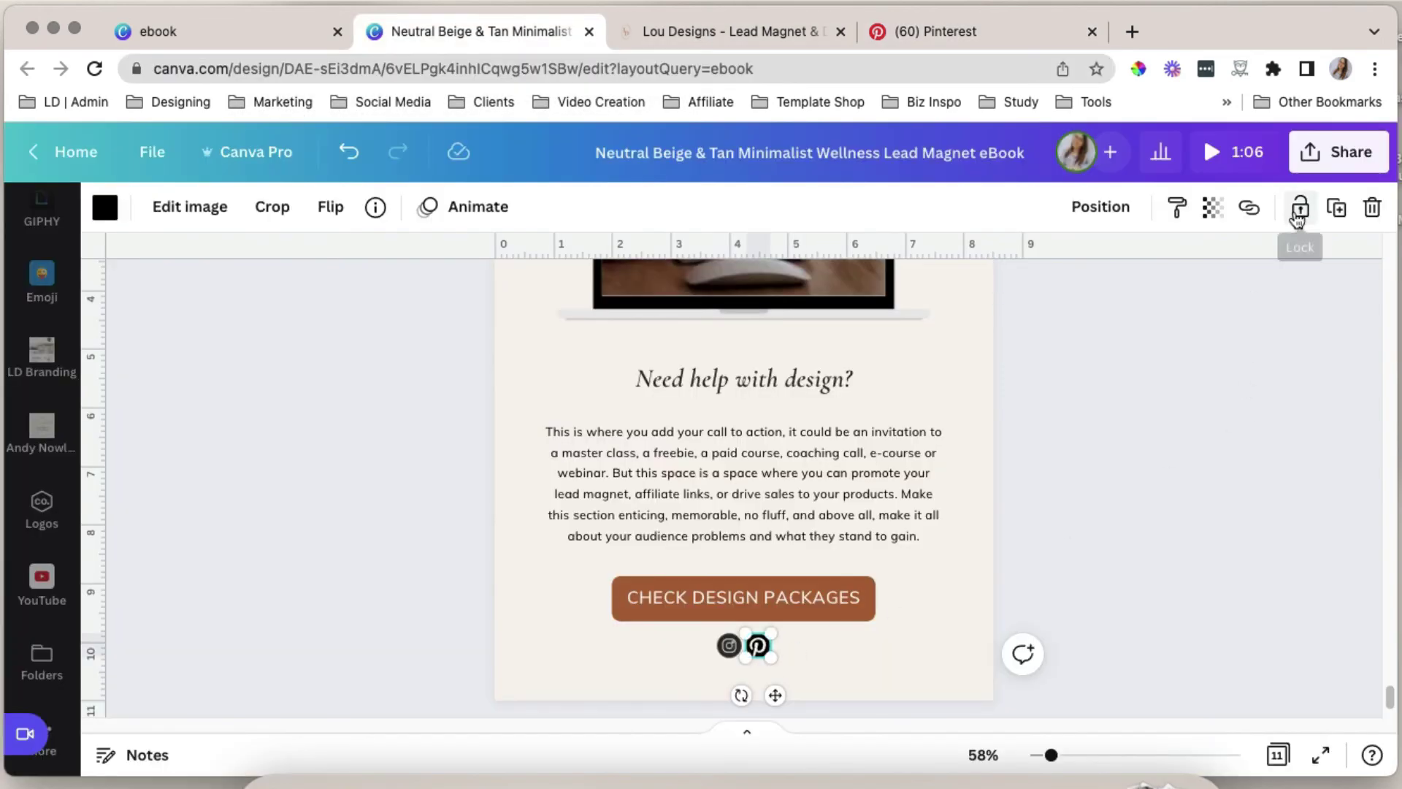
pyautogui.click(1250, 210)
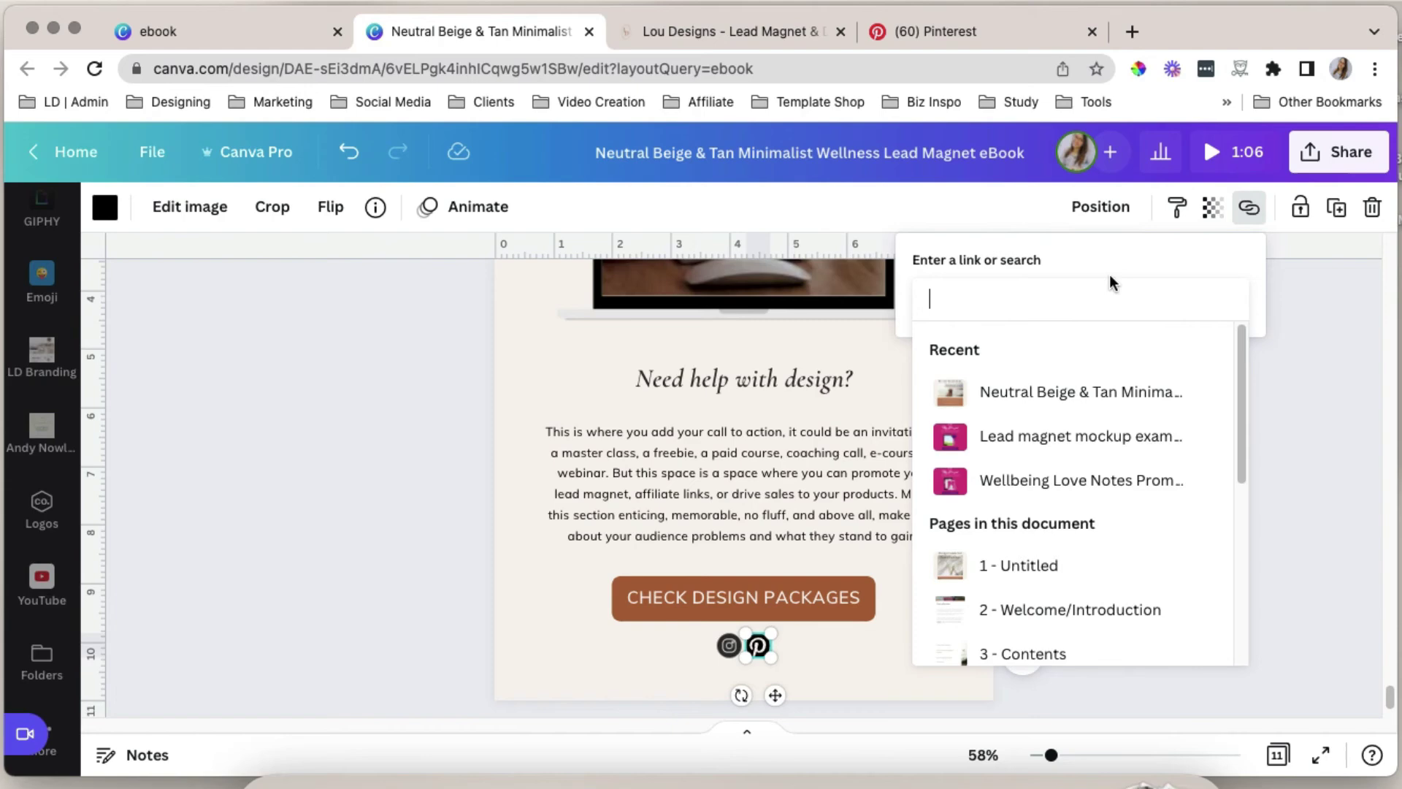
pyautogui.press('super+v')
pyautogui.press('Return')
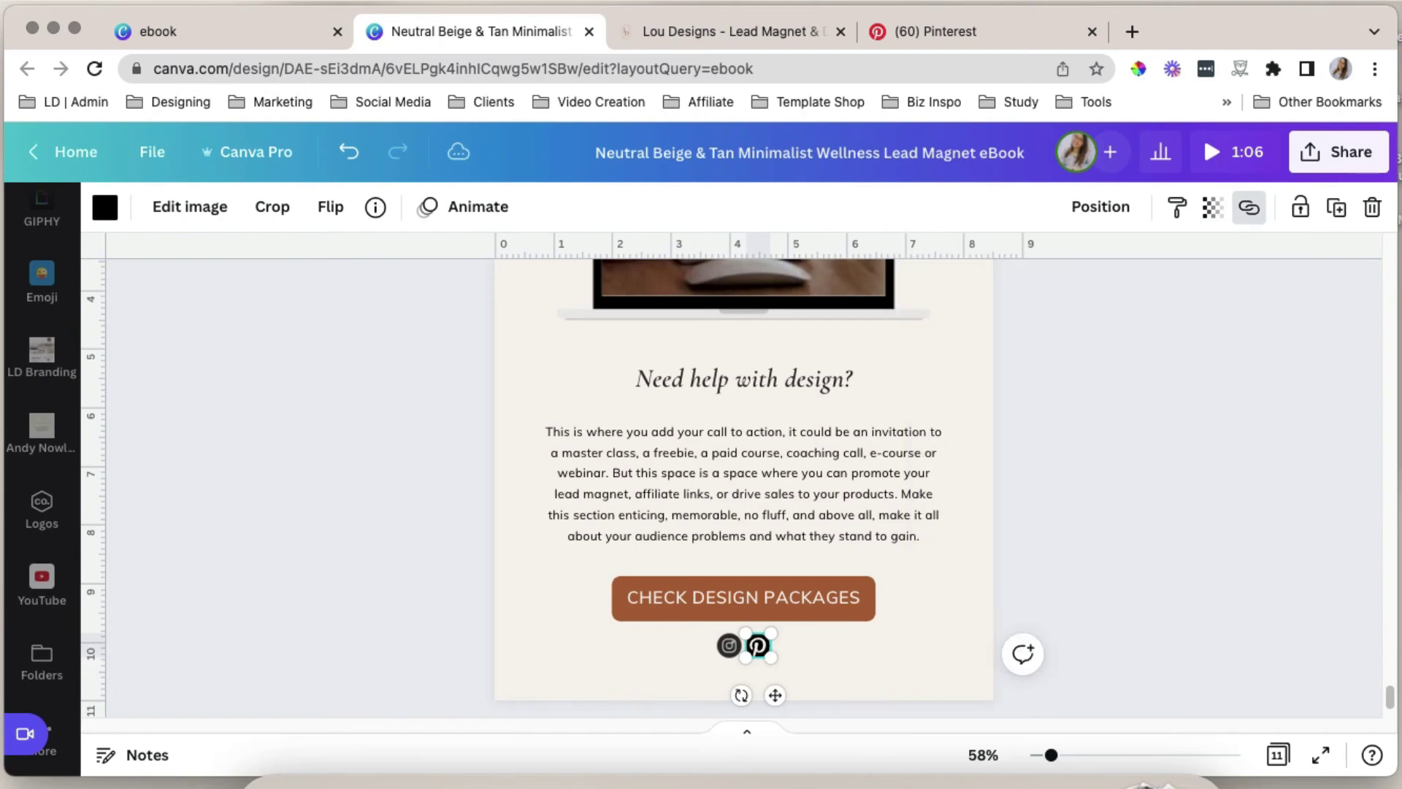
# Download all 11 pages of the ebook as PDF Standard from Share > Download
pyautogui.click(1094, 589)
pyautogui.scroll(20, 995, 585)
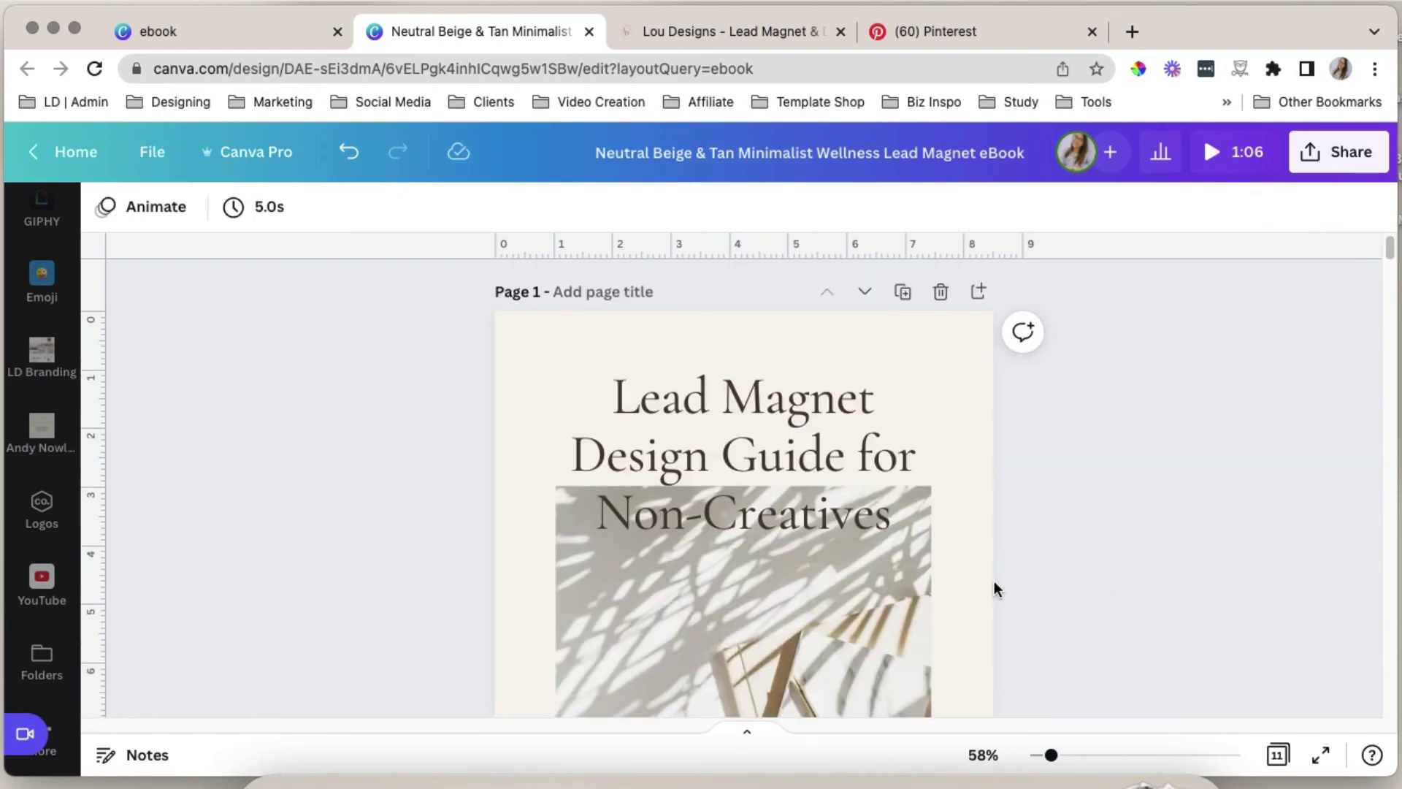
pyautogui.scroll(-4, 1168, 657)
pyautogui.scroll(-10, 1089, 558)
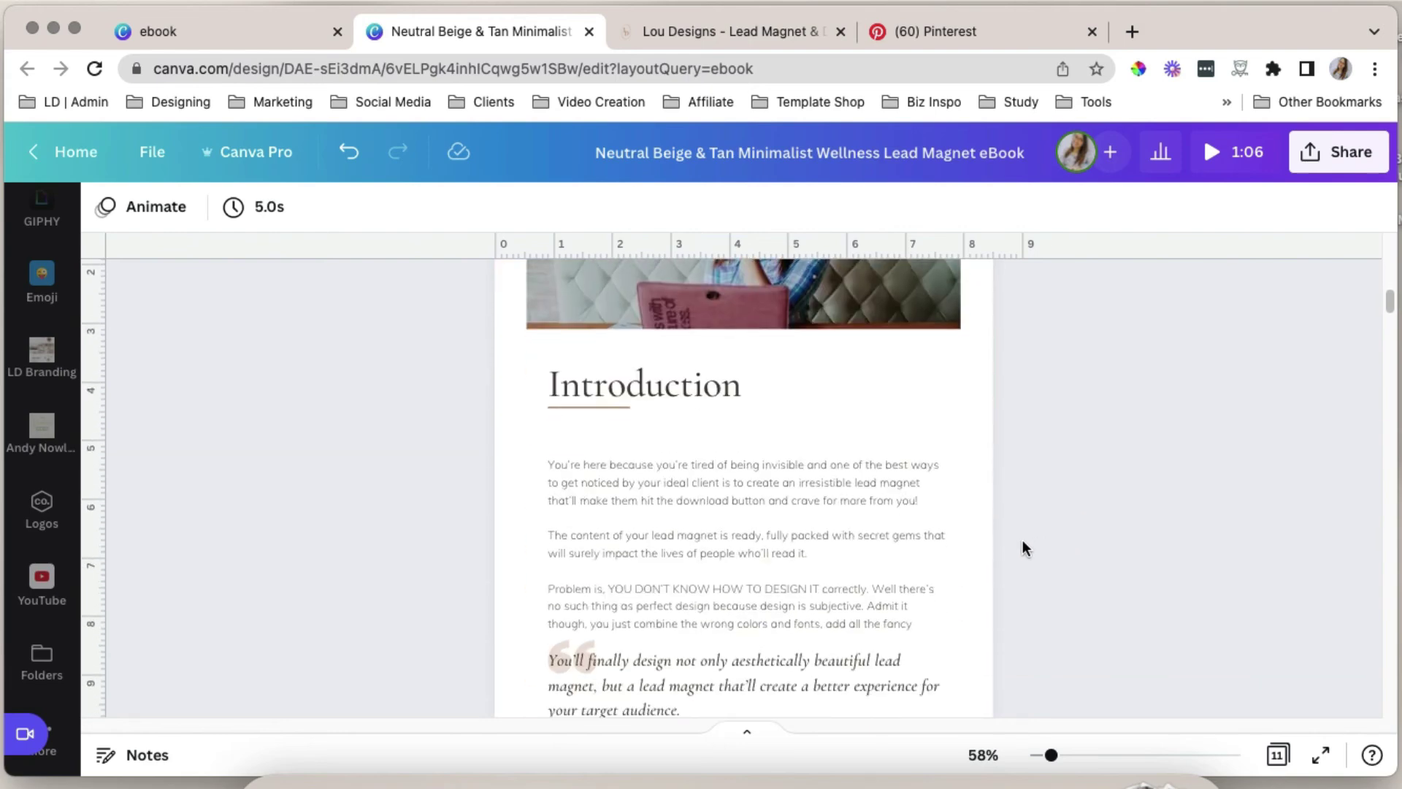
pyautogui.scroll(-1, 965, 580)
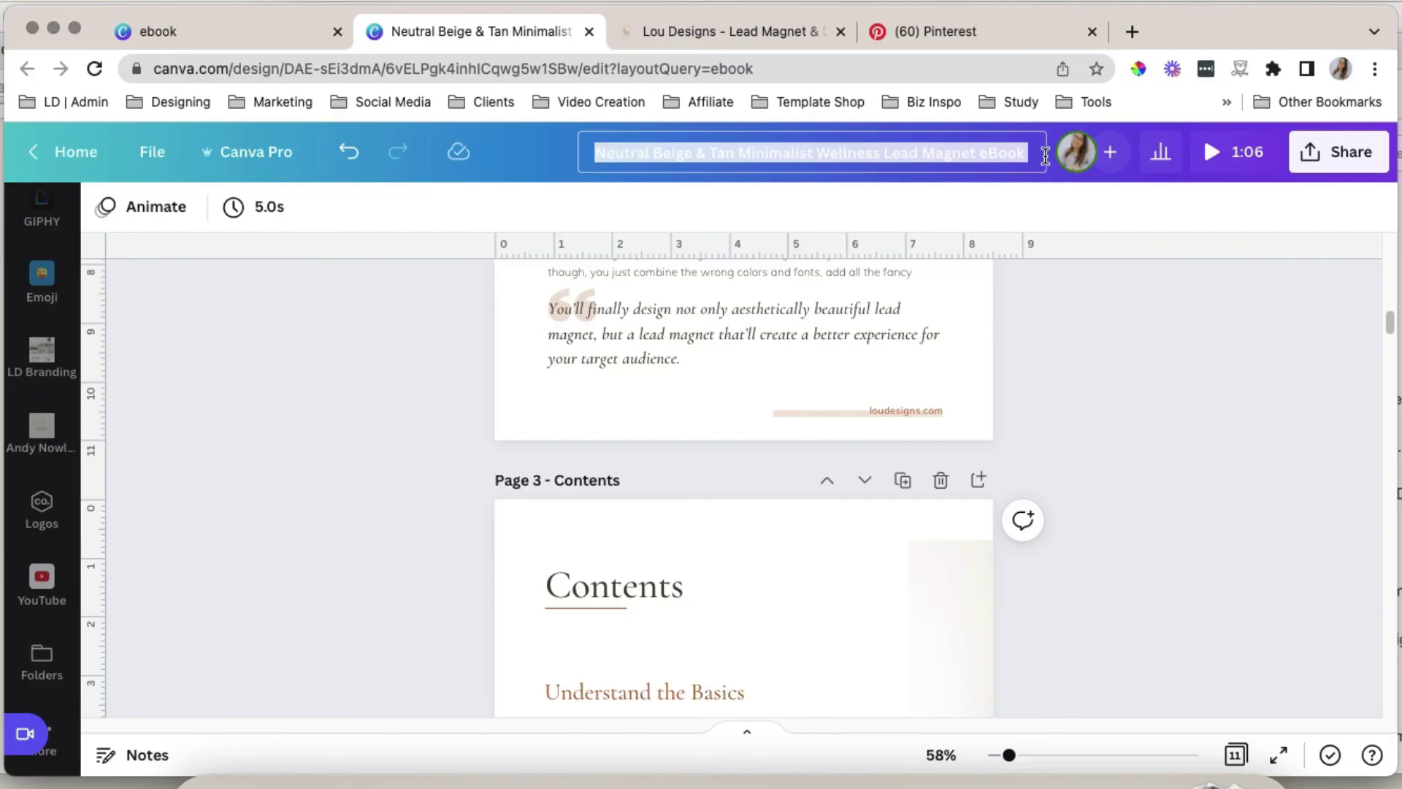
pyautogui.click(1339, 152)
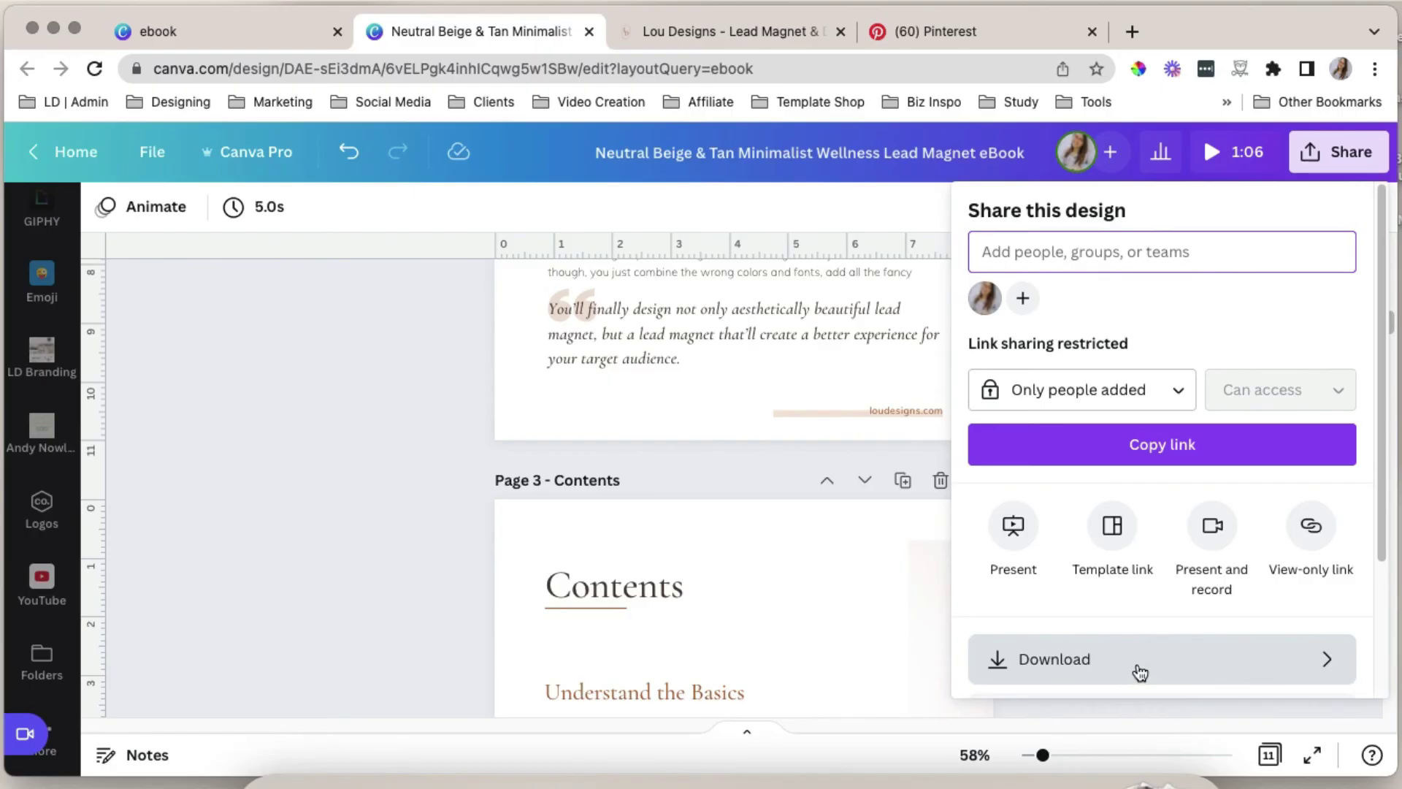
pyautogui.click(1140, 672)
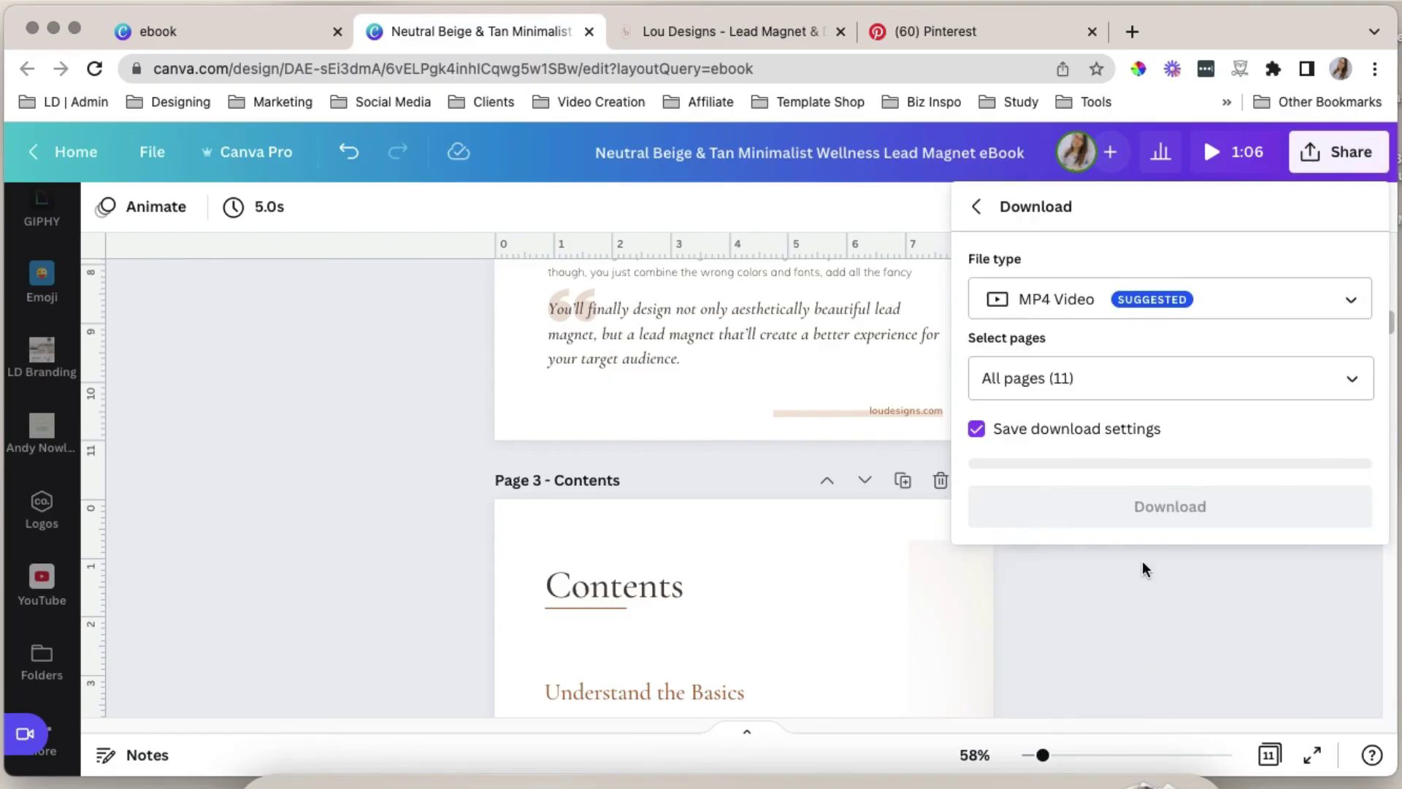
pyautogui.click(1151, 335)
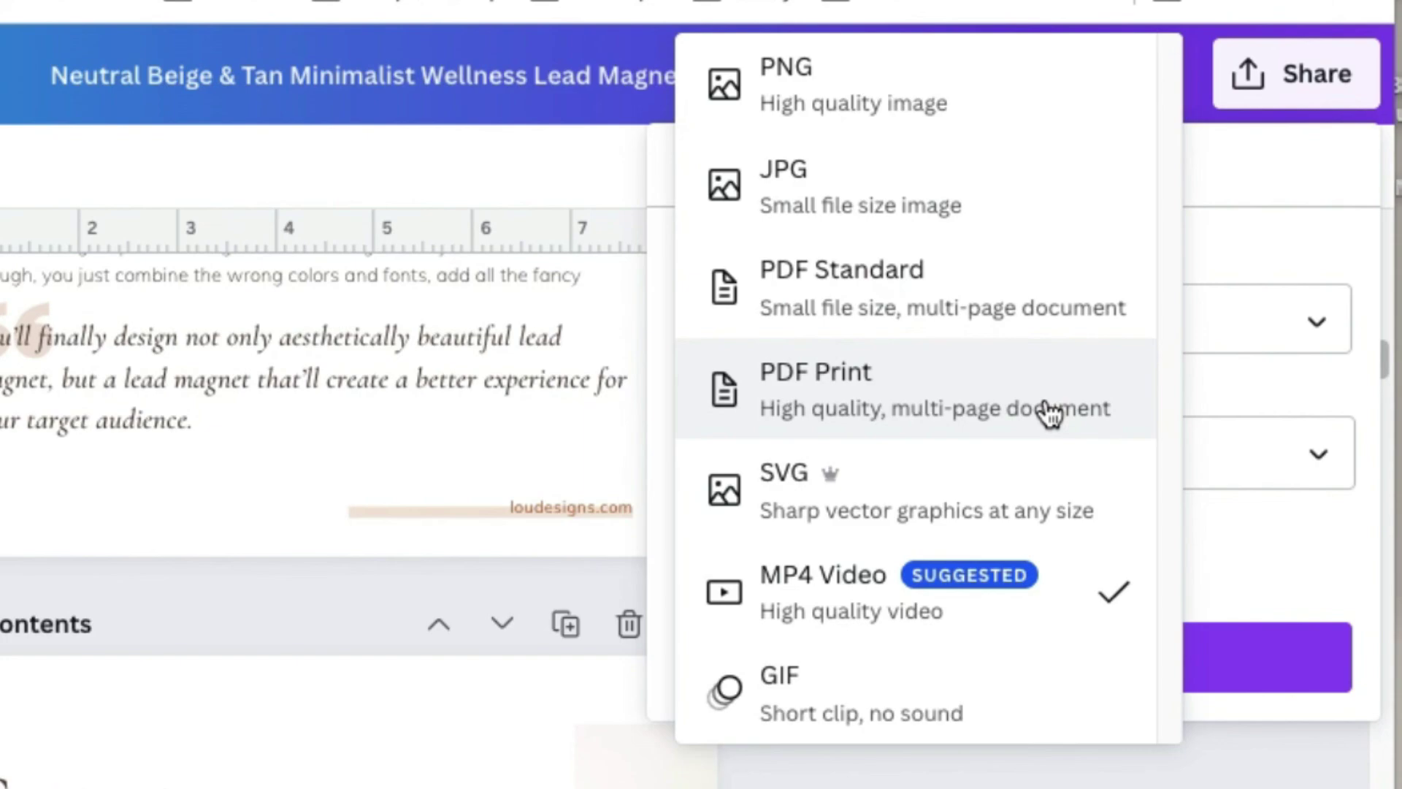
pyautogui.click(994, 321)
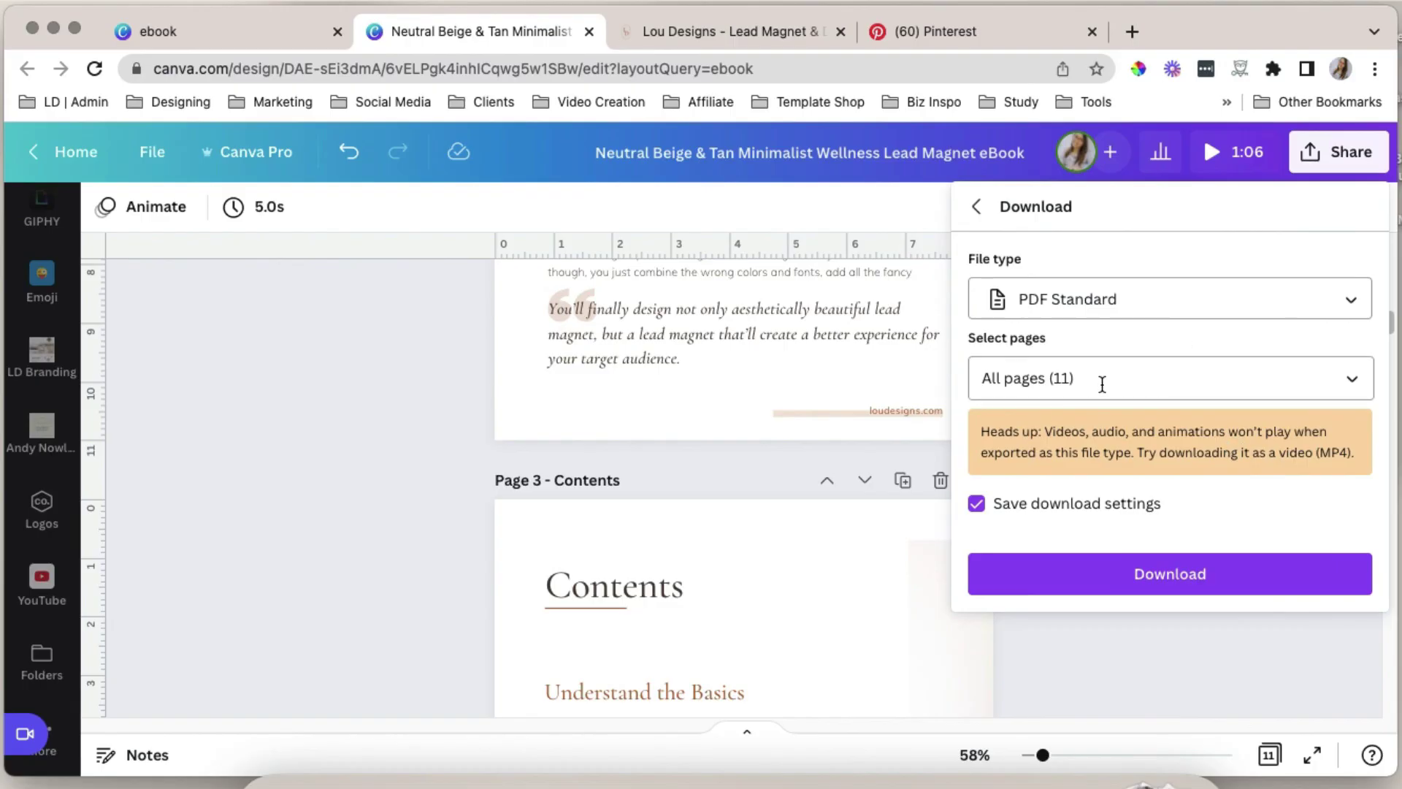
pyautogui.click(1247, 575)
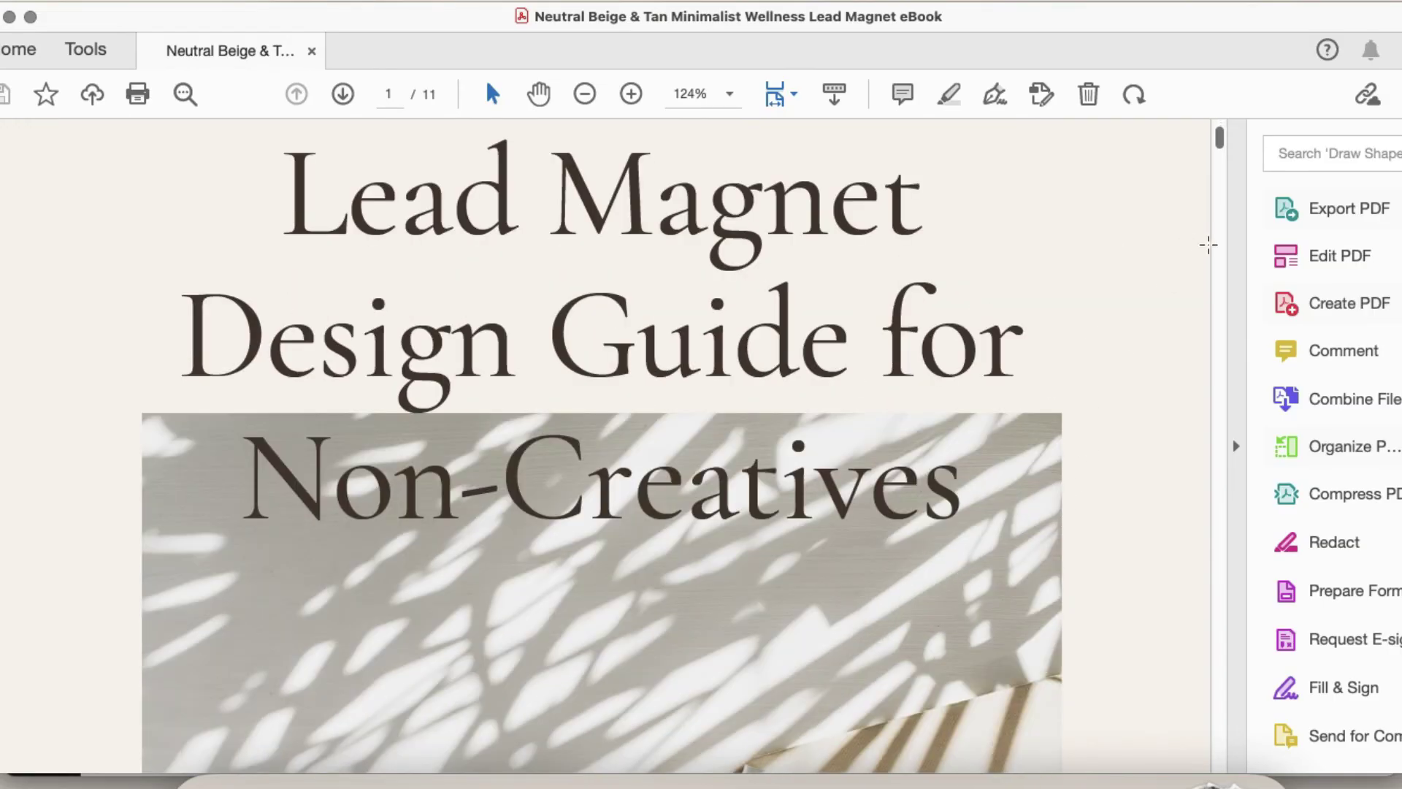
# Test the loudesigns.com footer link and the Understand the Basics contents link
pyautogui.scroll(-15, 985, 375)
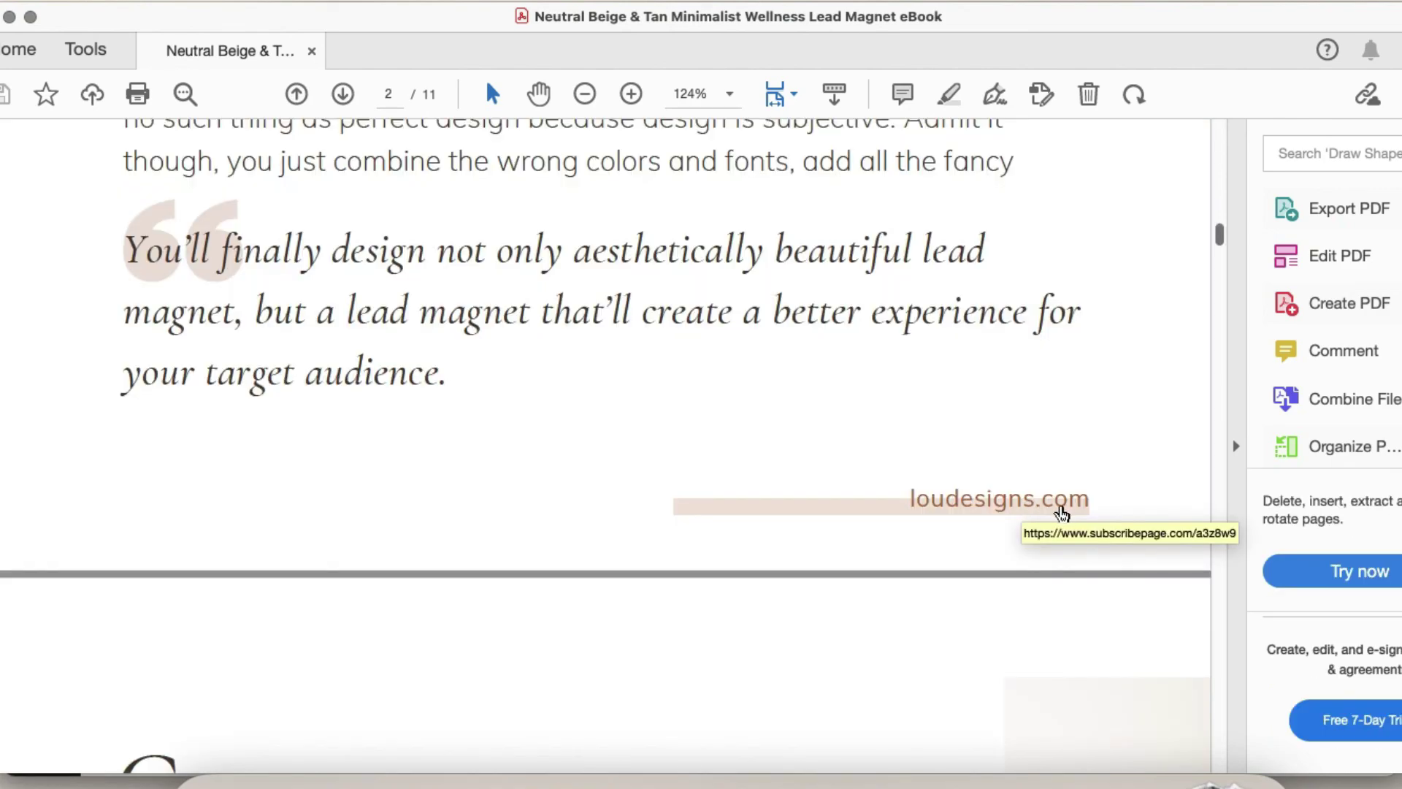
pyautogui.click(1061, 511)
pyautogui.click(898, 445)
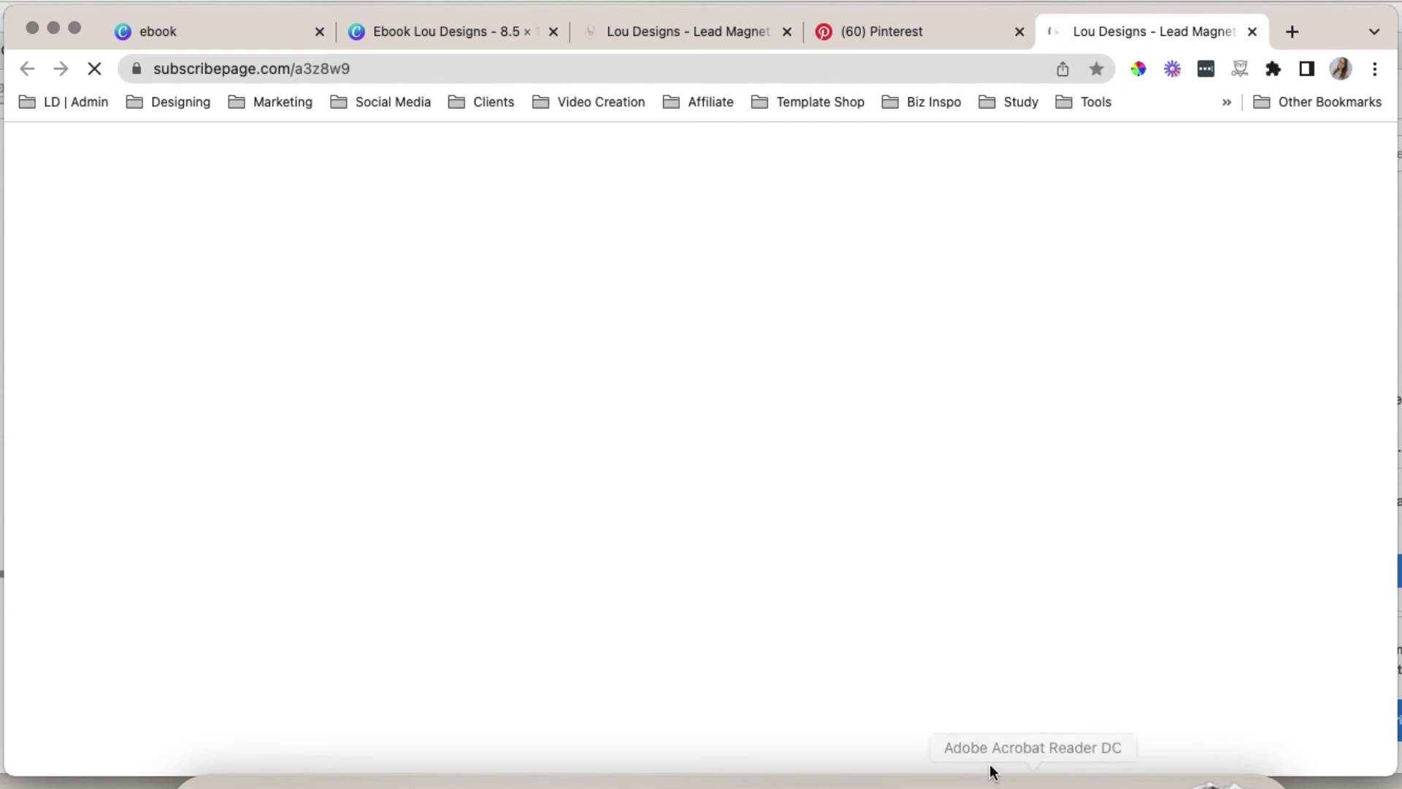
pyautogui.scroll(-10, 808, 563)
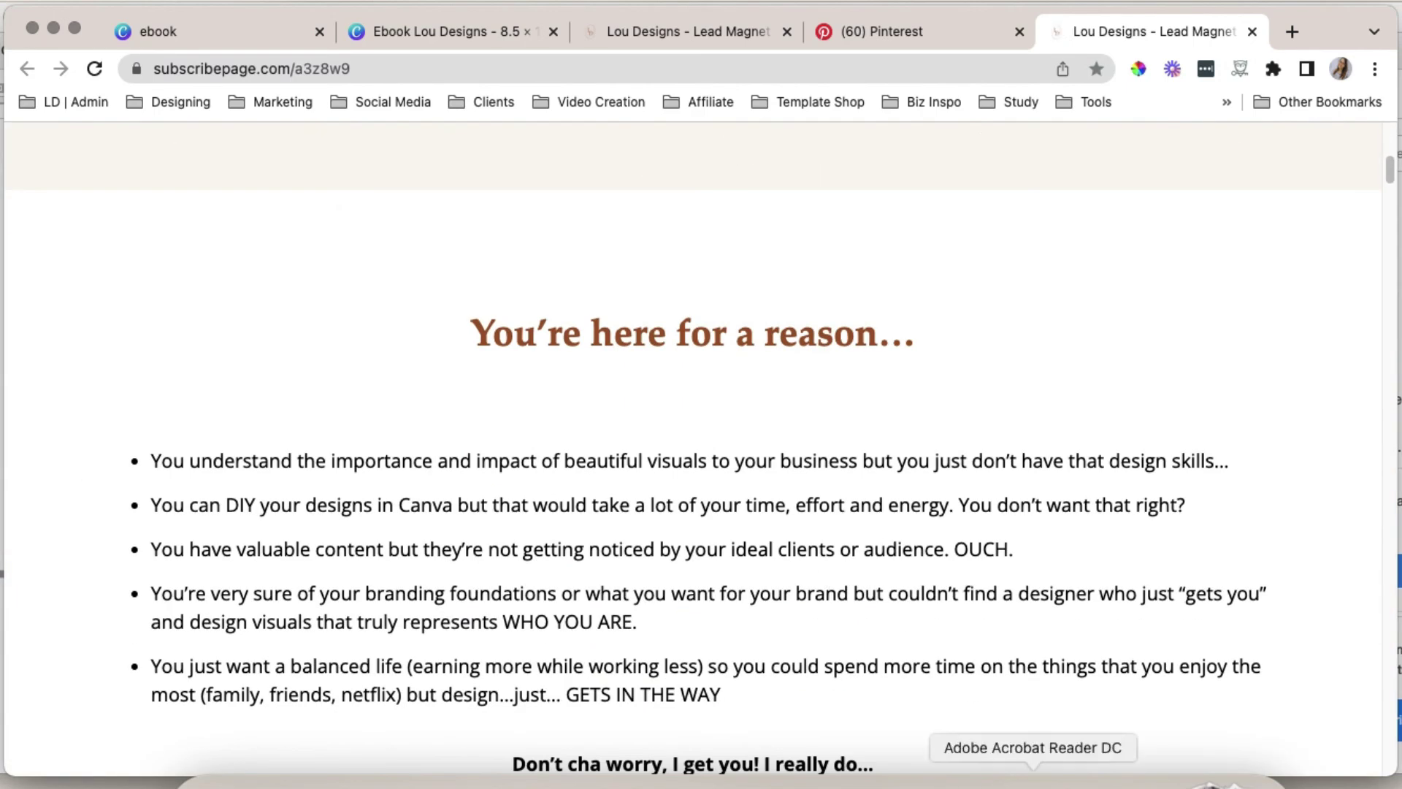
pyautogui.click(1032, 780)
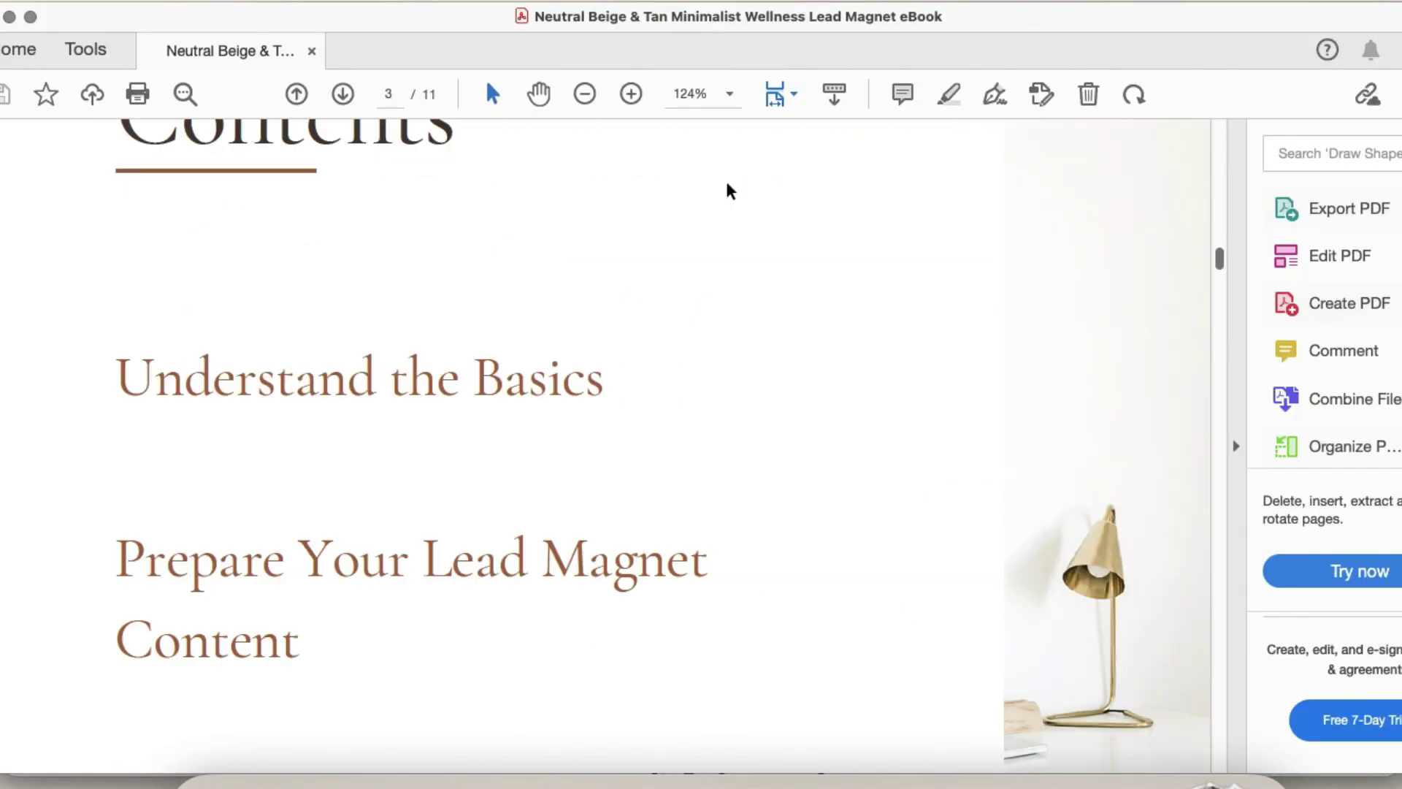
pyautogui.click(583, 95)
pyautogui.click(584, 95)
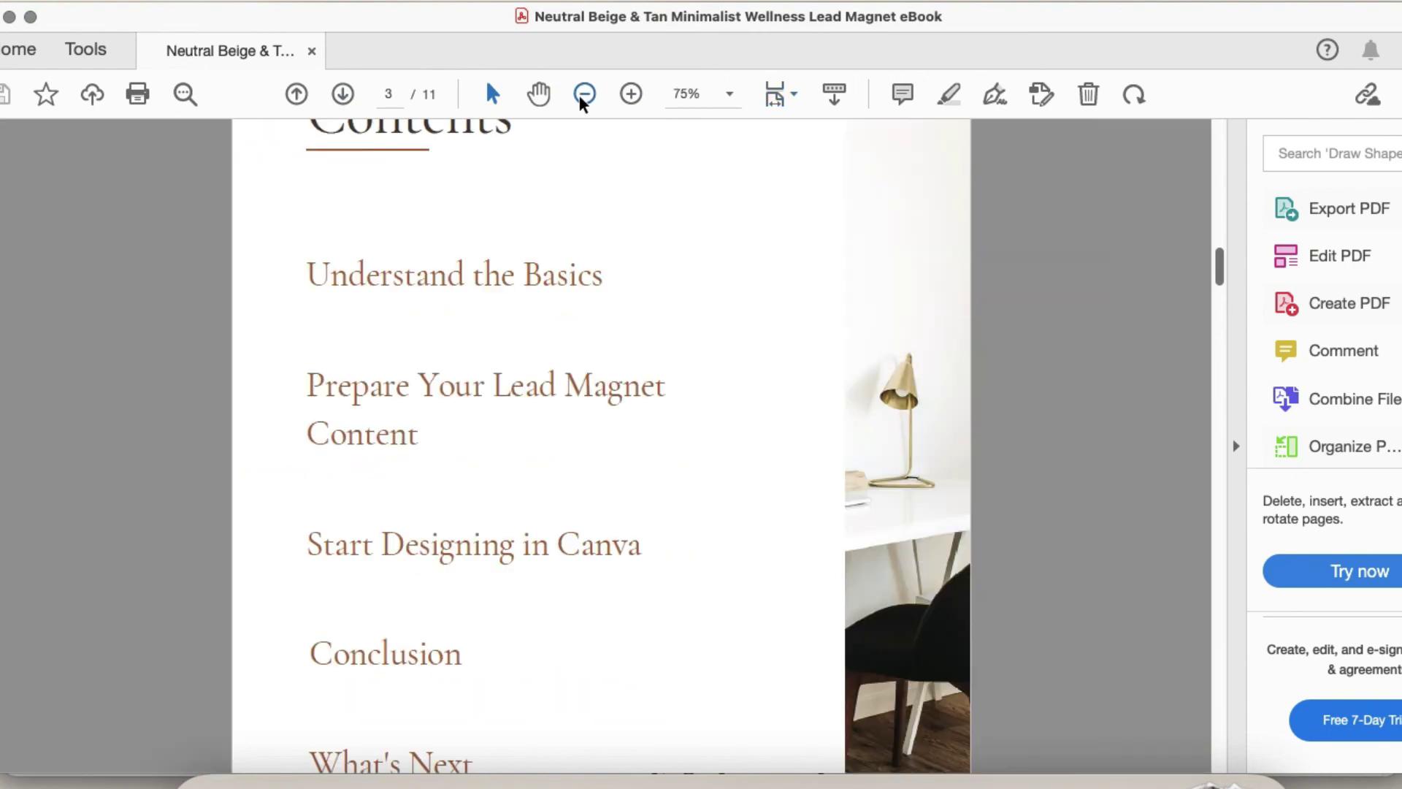
pyautogui.click(583, 95)
pyautogui.click(566, 320)
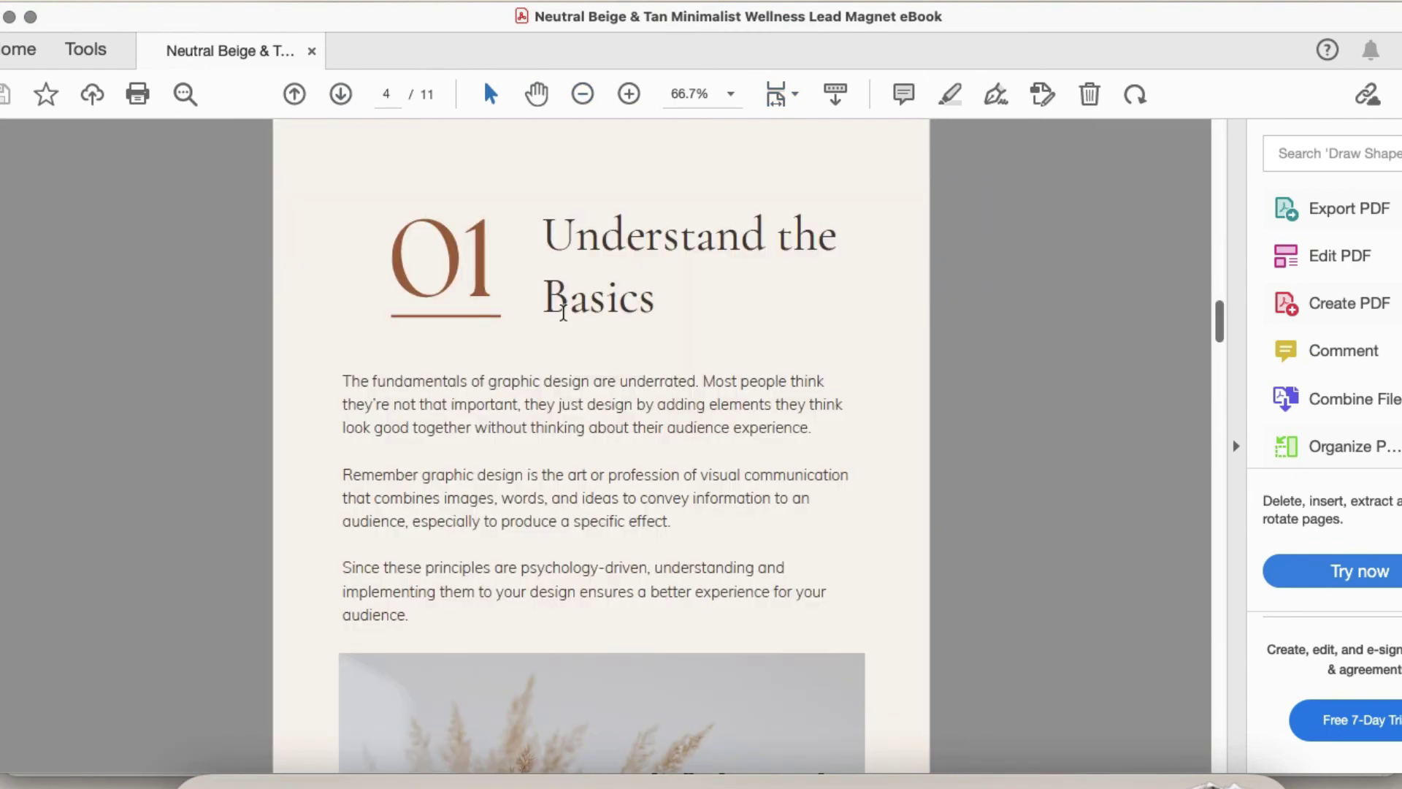
# Test the Instagram and Pinterest icon links, allowing each profile to open
pyautogui.scroll(2, 727, 435)
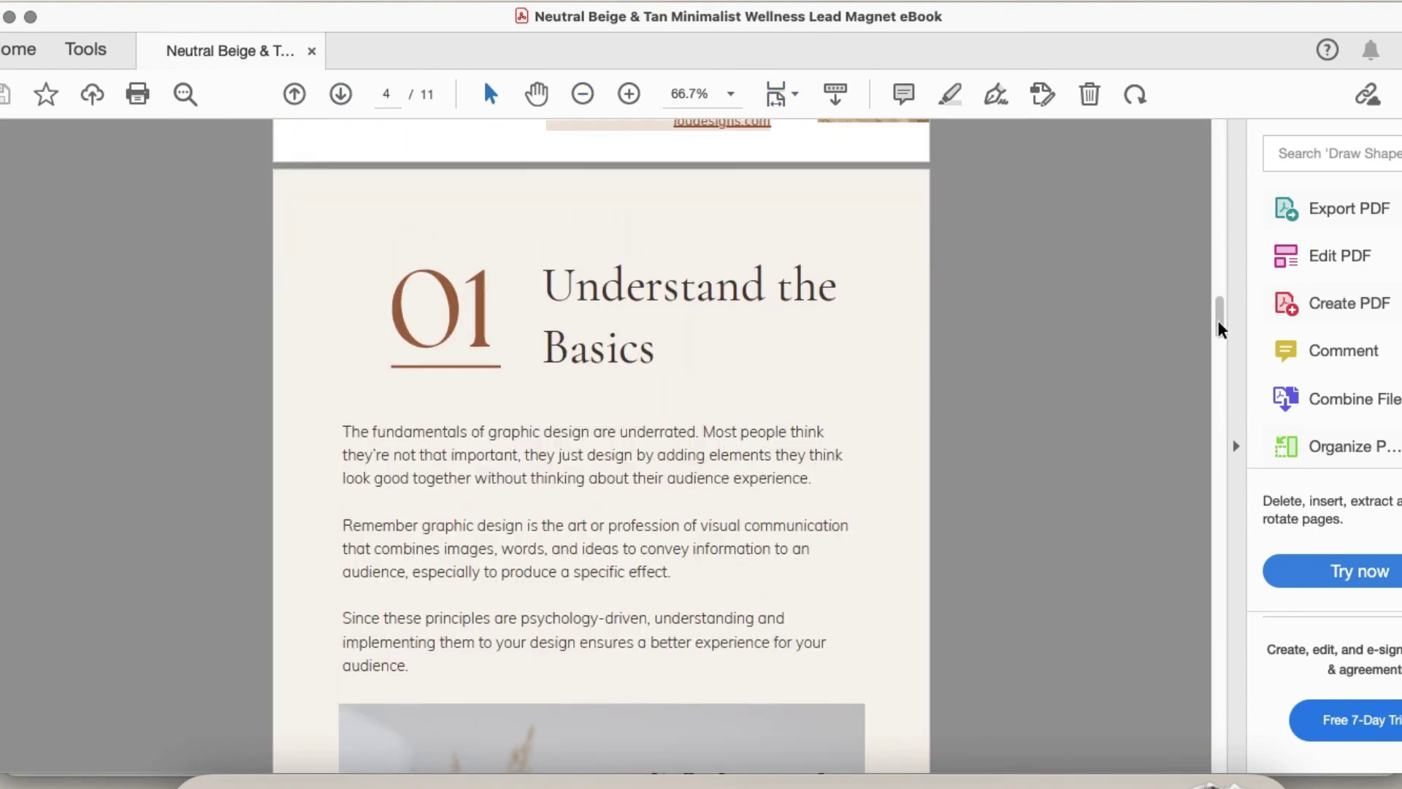
pyautogui.moveTo(1218, 307); pyautogui.dragTo(1218, 752)
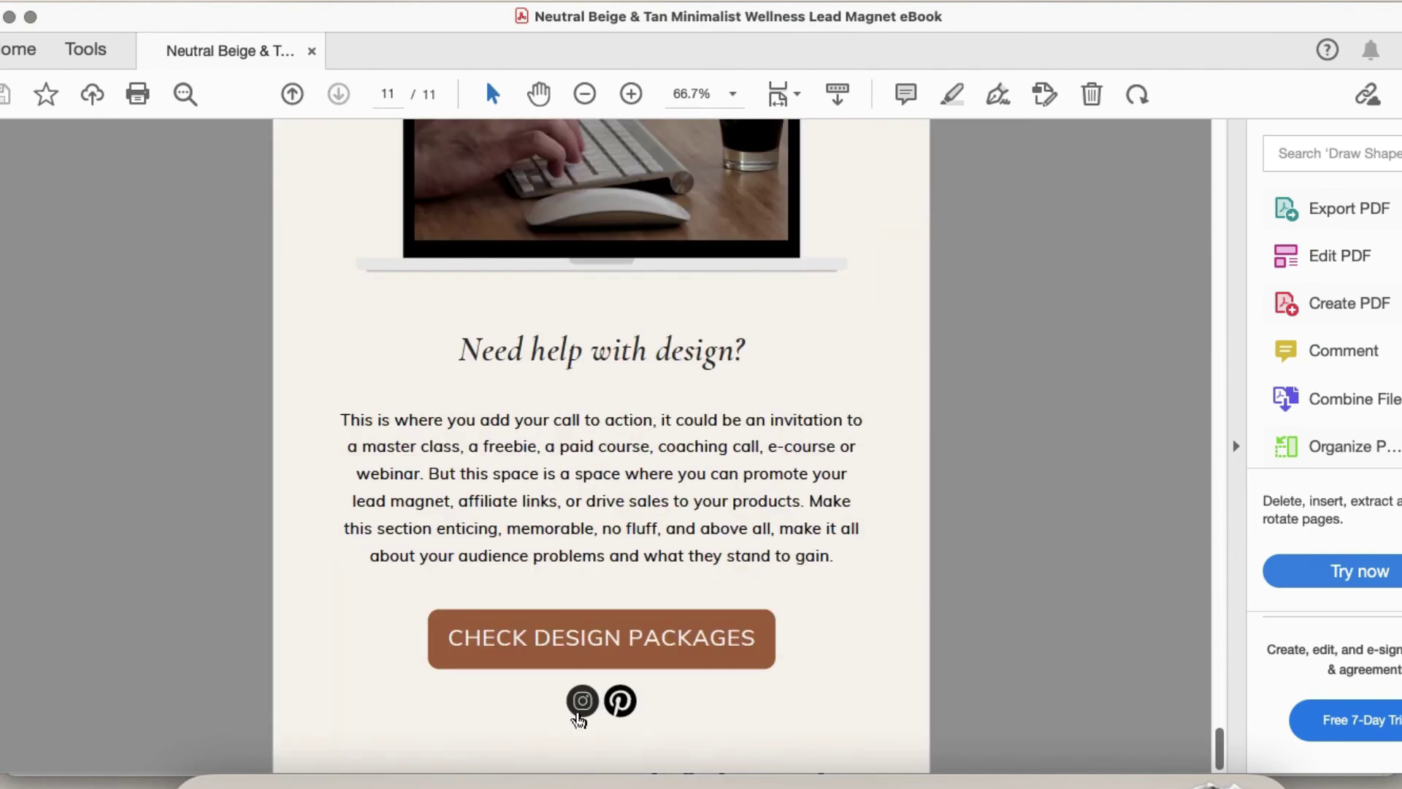
pyautogui.click(582, 718)
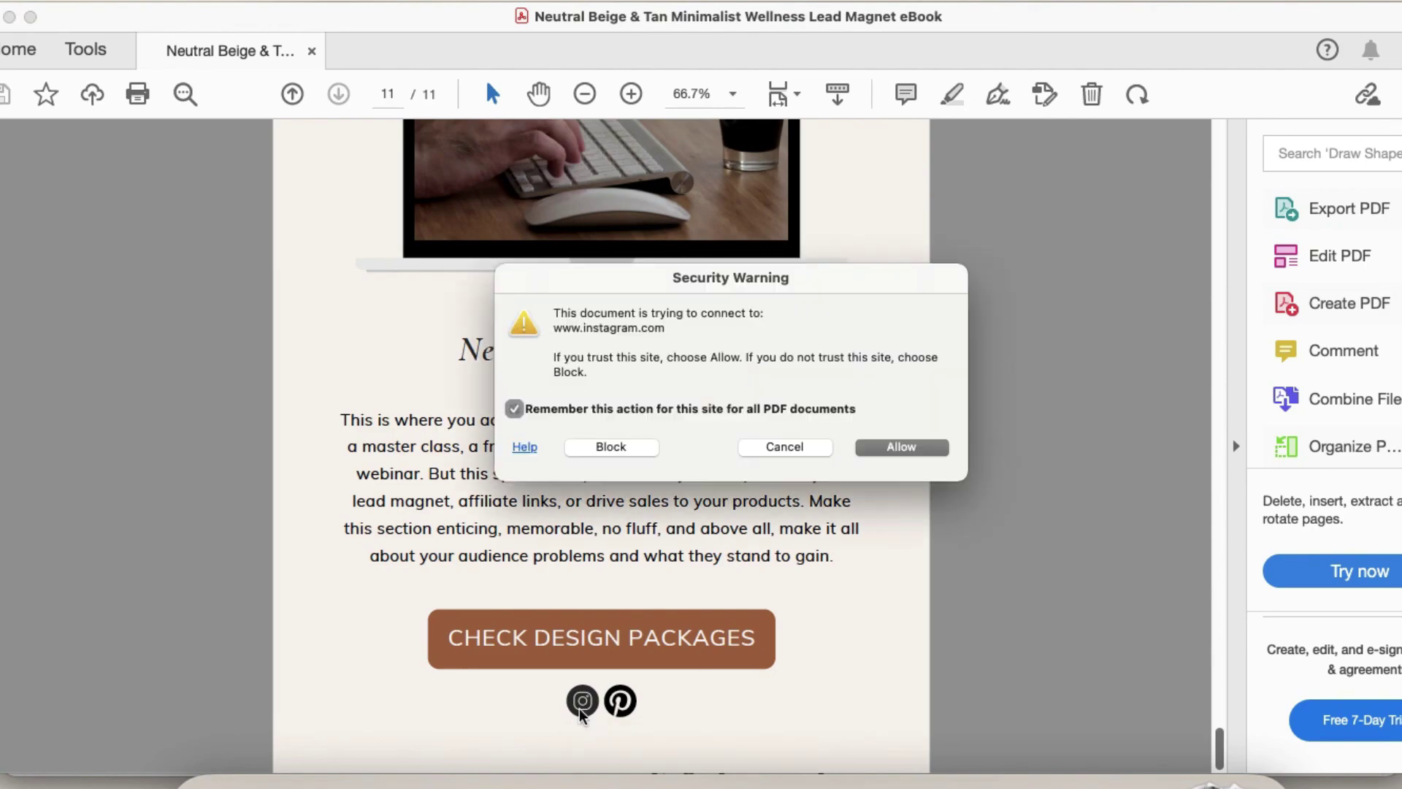
pyautogui.click(894, 448)
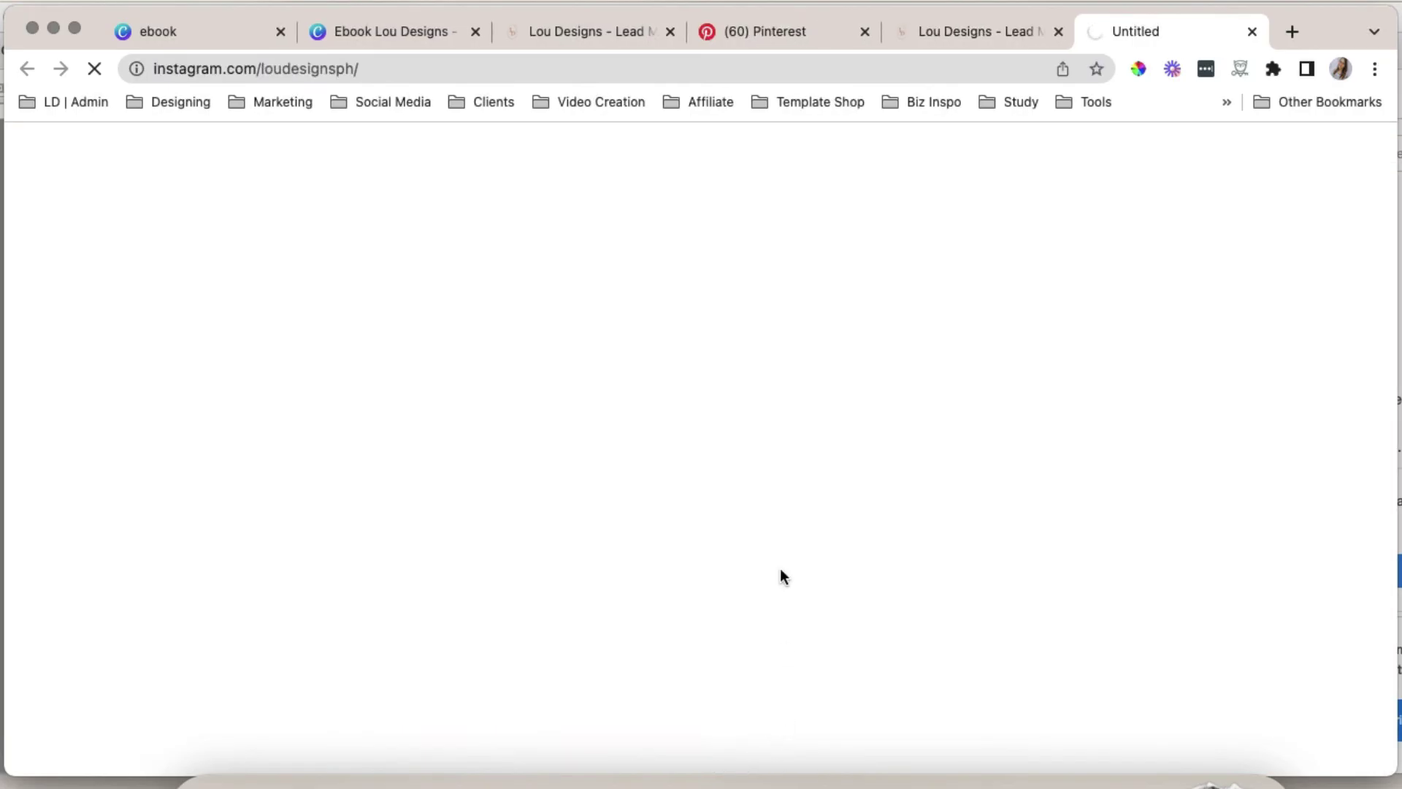
pyautogui.press('super+Tab')
pyautogui.click(623, 707)
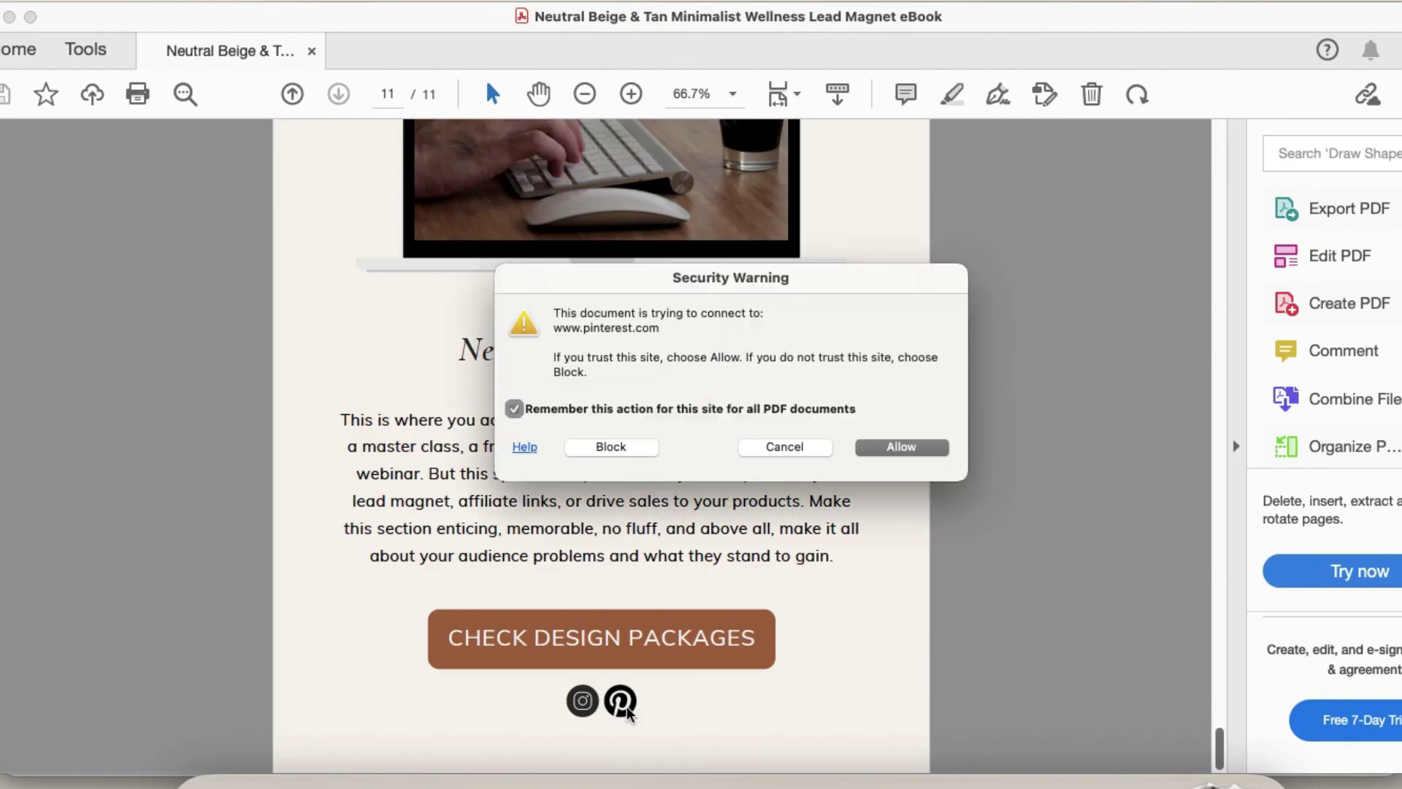
pyautogui.click(885, 448)
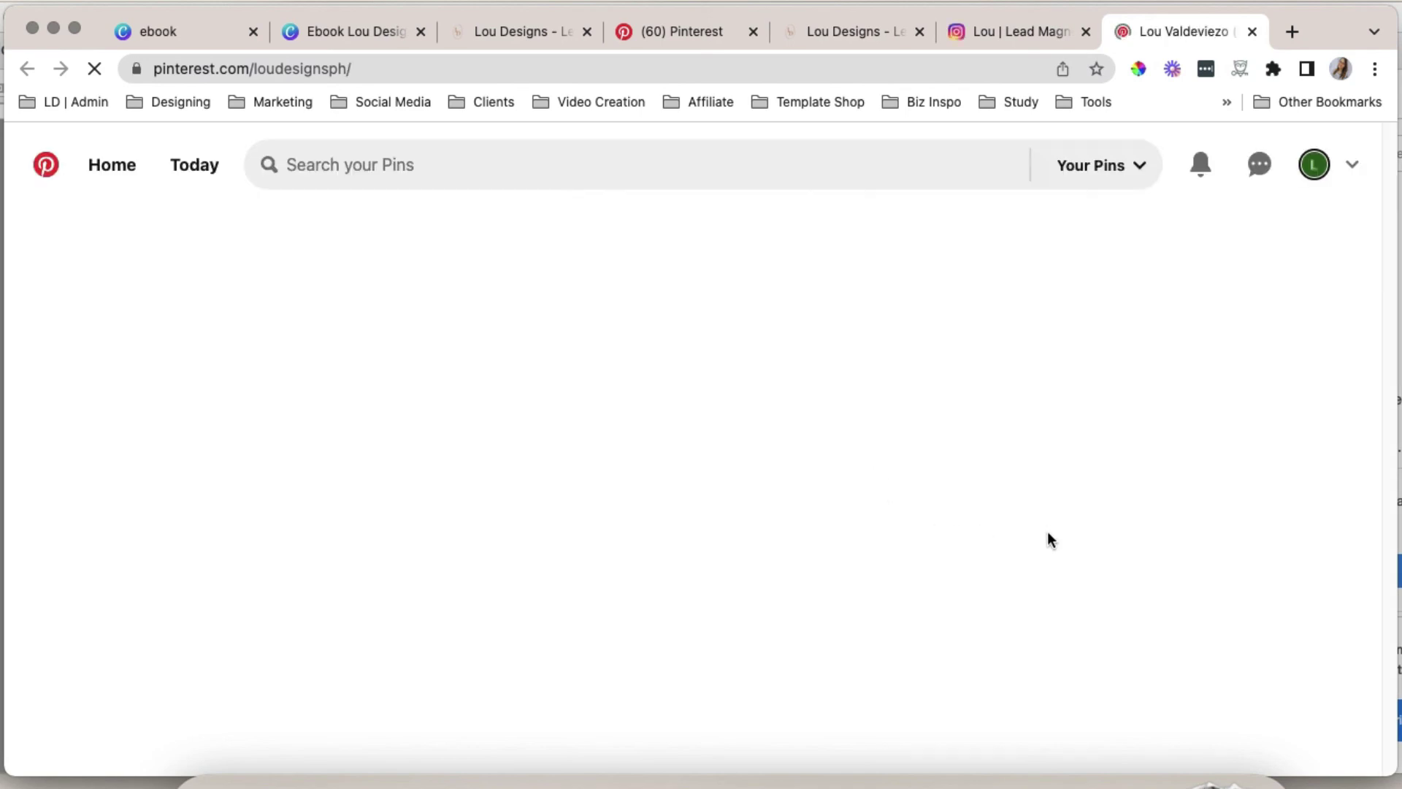
pyautogui.click(1038, 780)
pyautogui.scroll(5, 873, 552)
pyautogui.scroll(20, 872, 552)
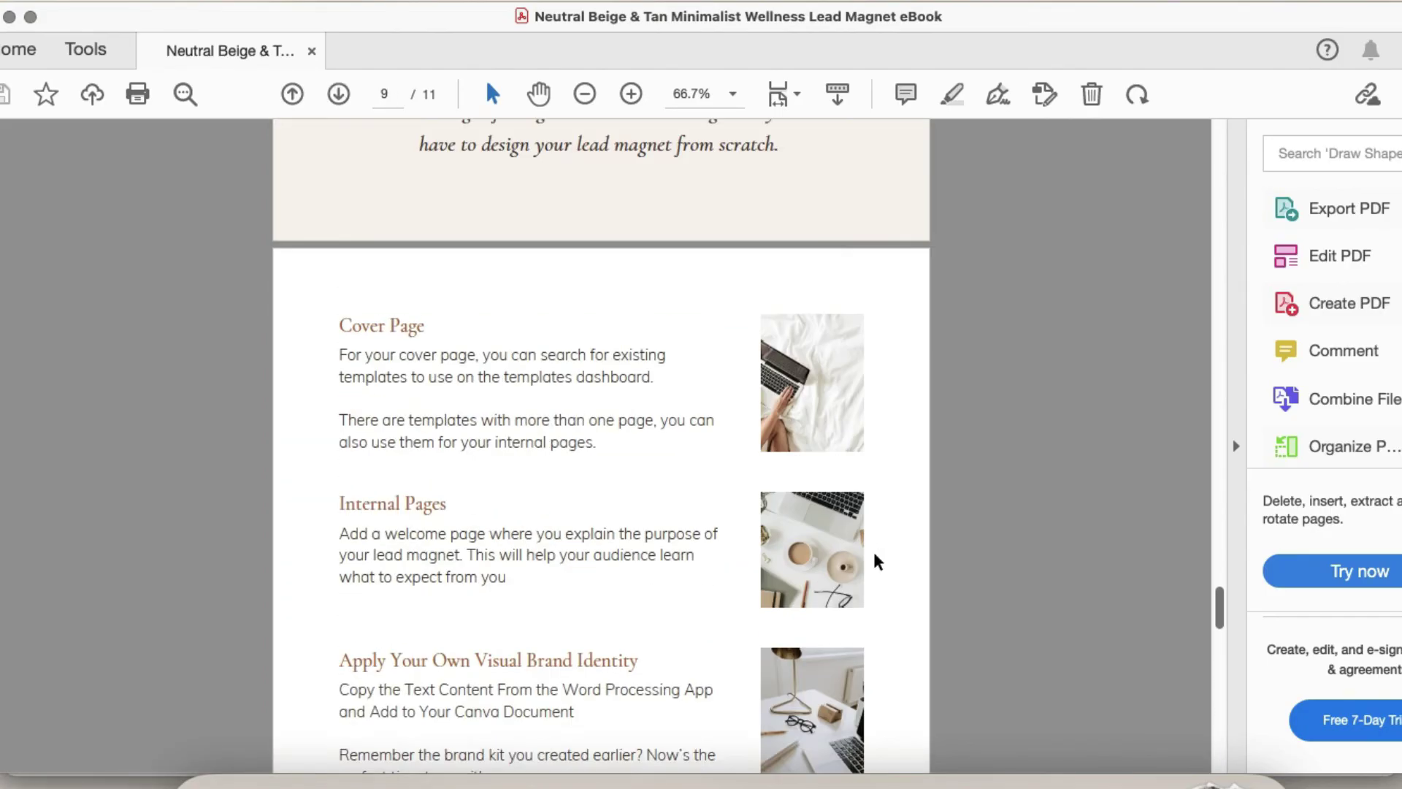